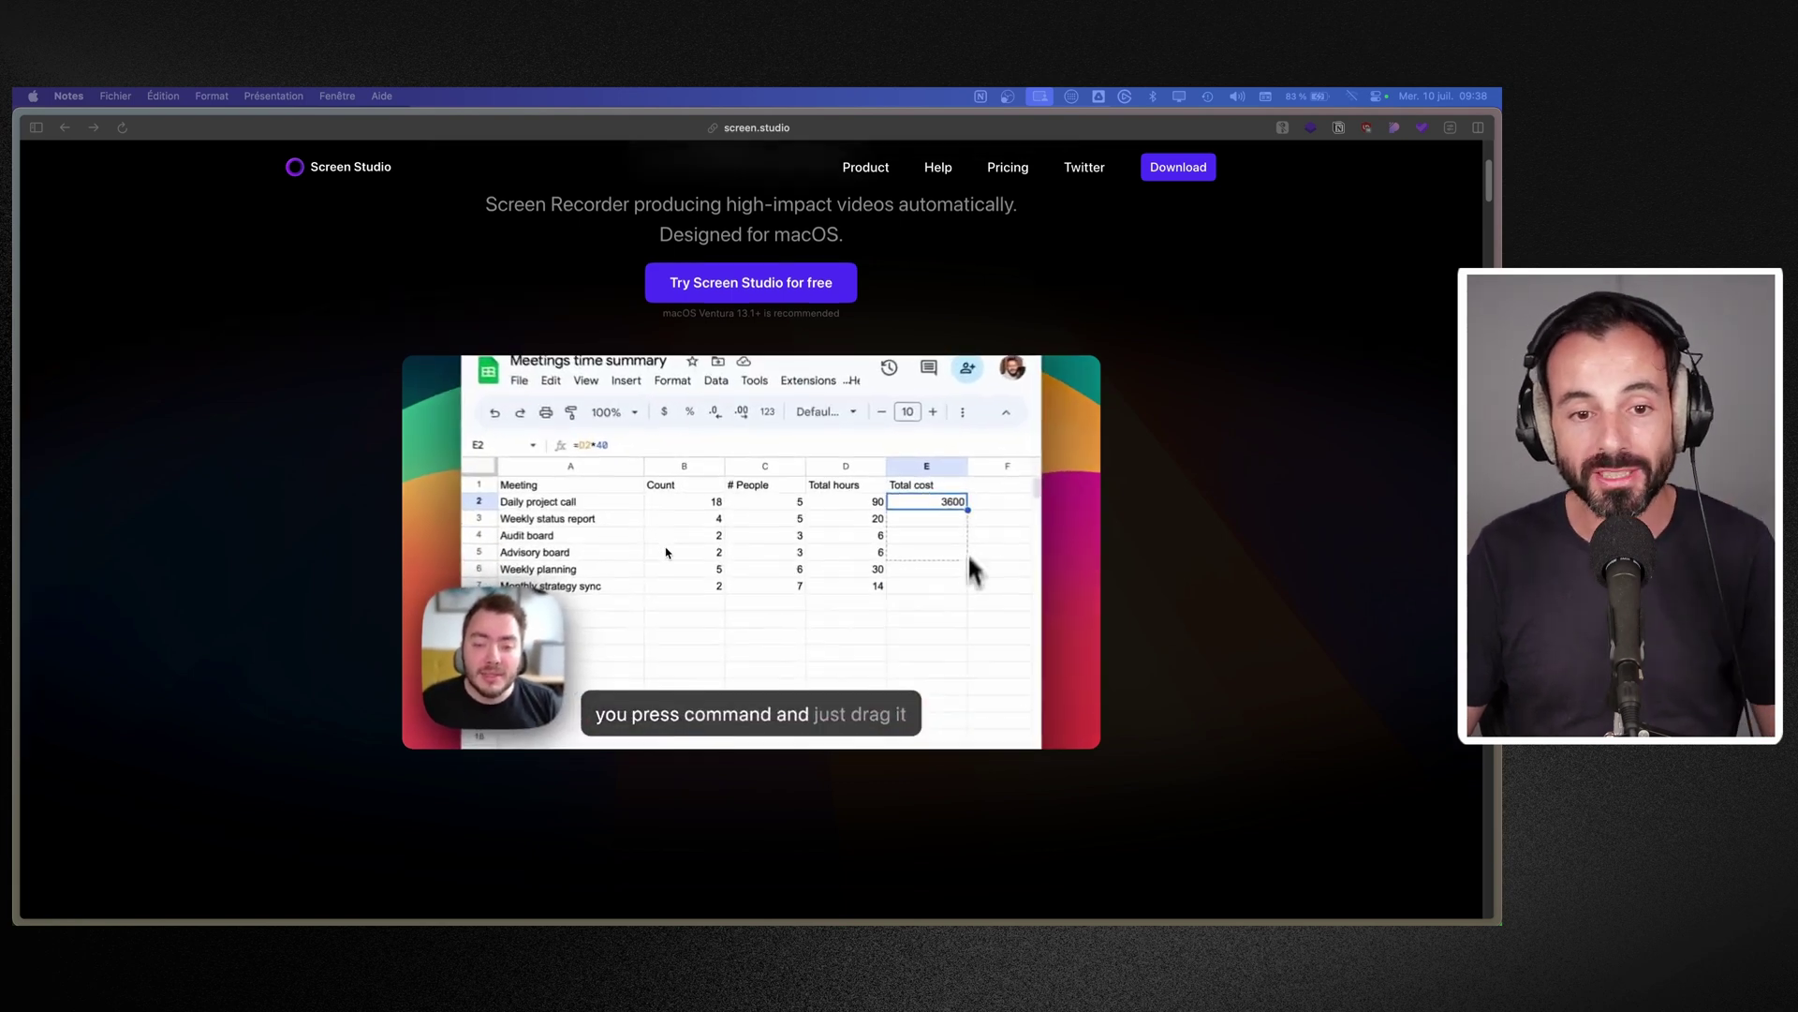
scroll(790, 506, down, 5)
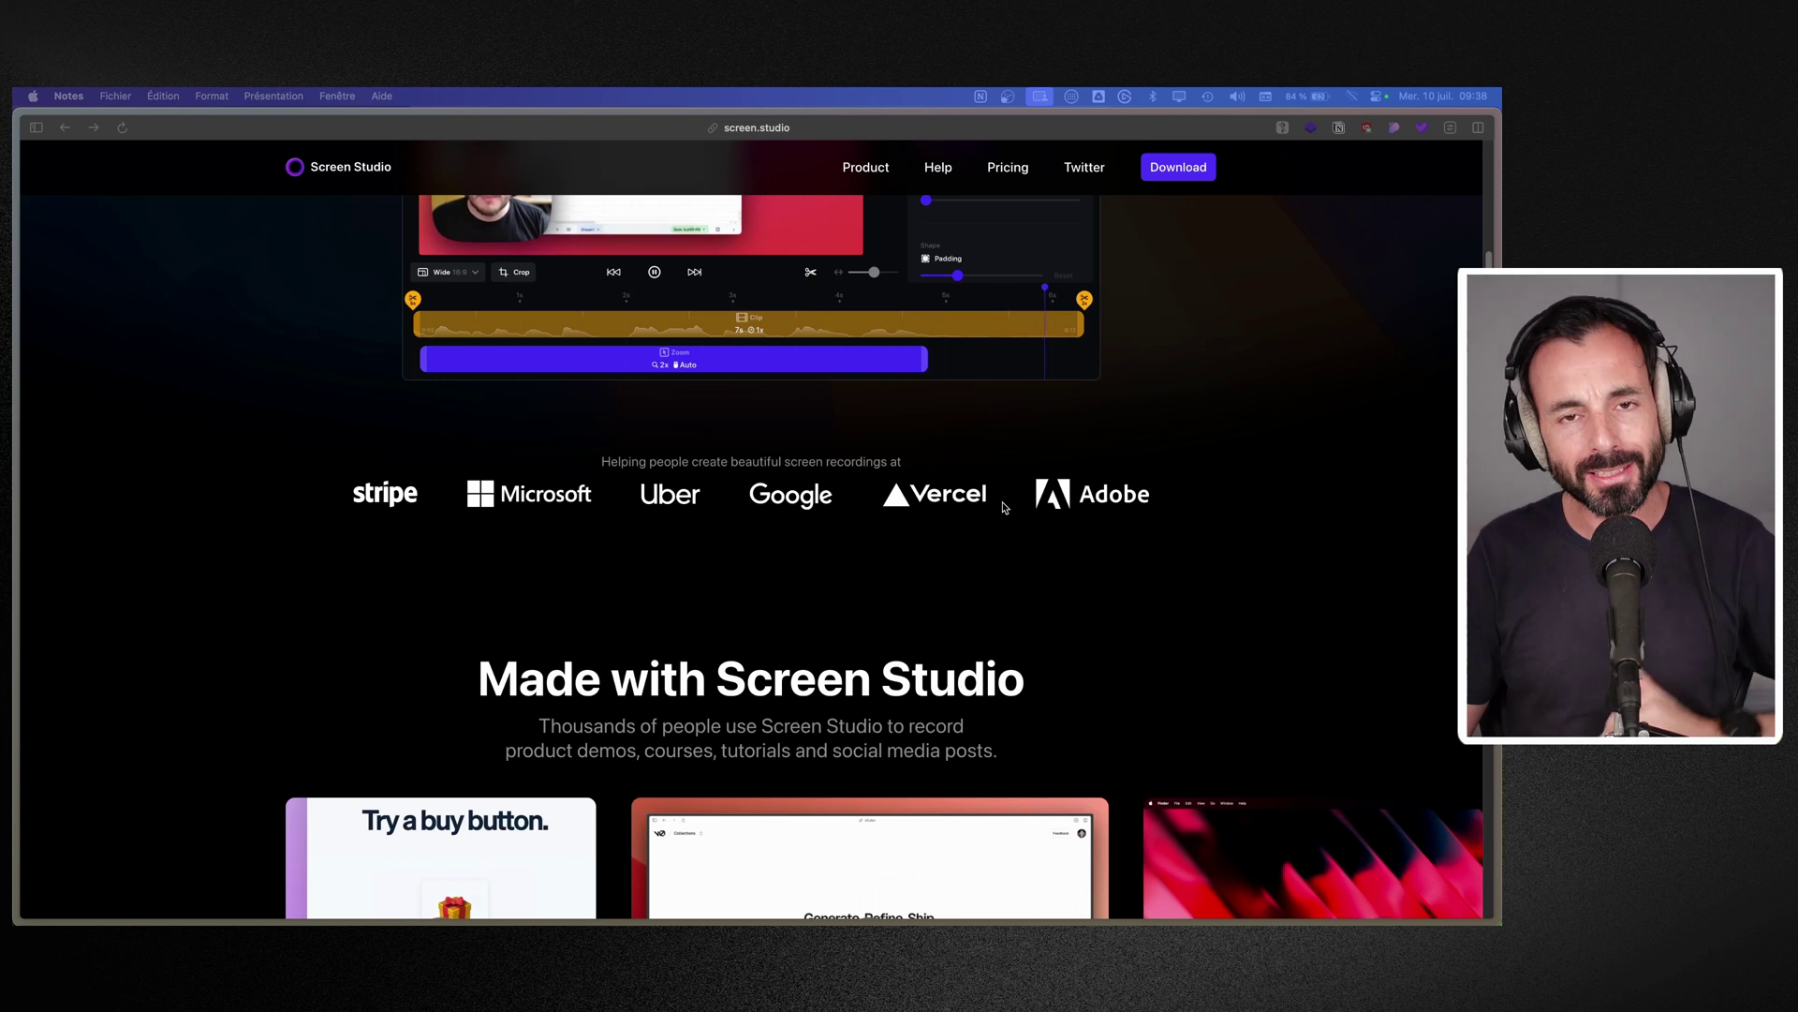
scroll(1003, 508, up, 5)
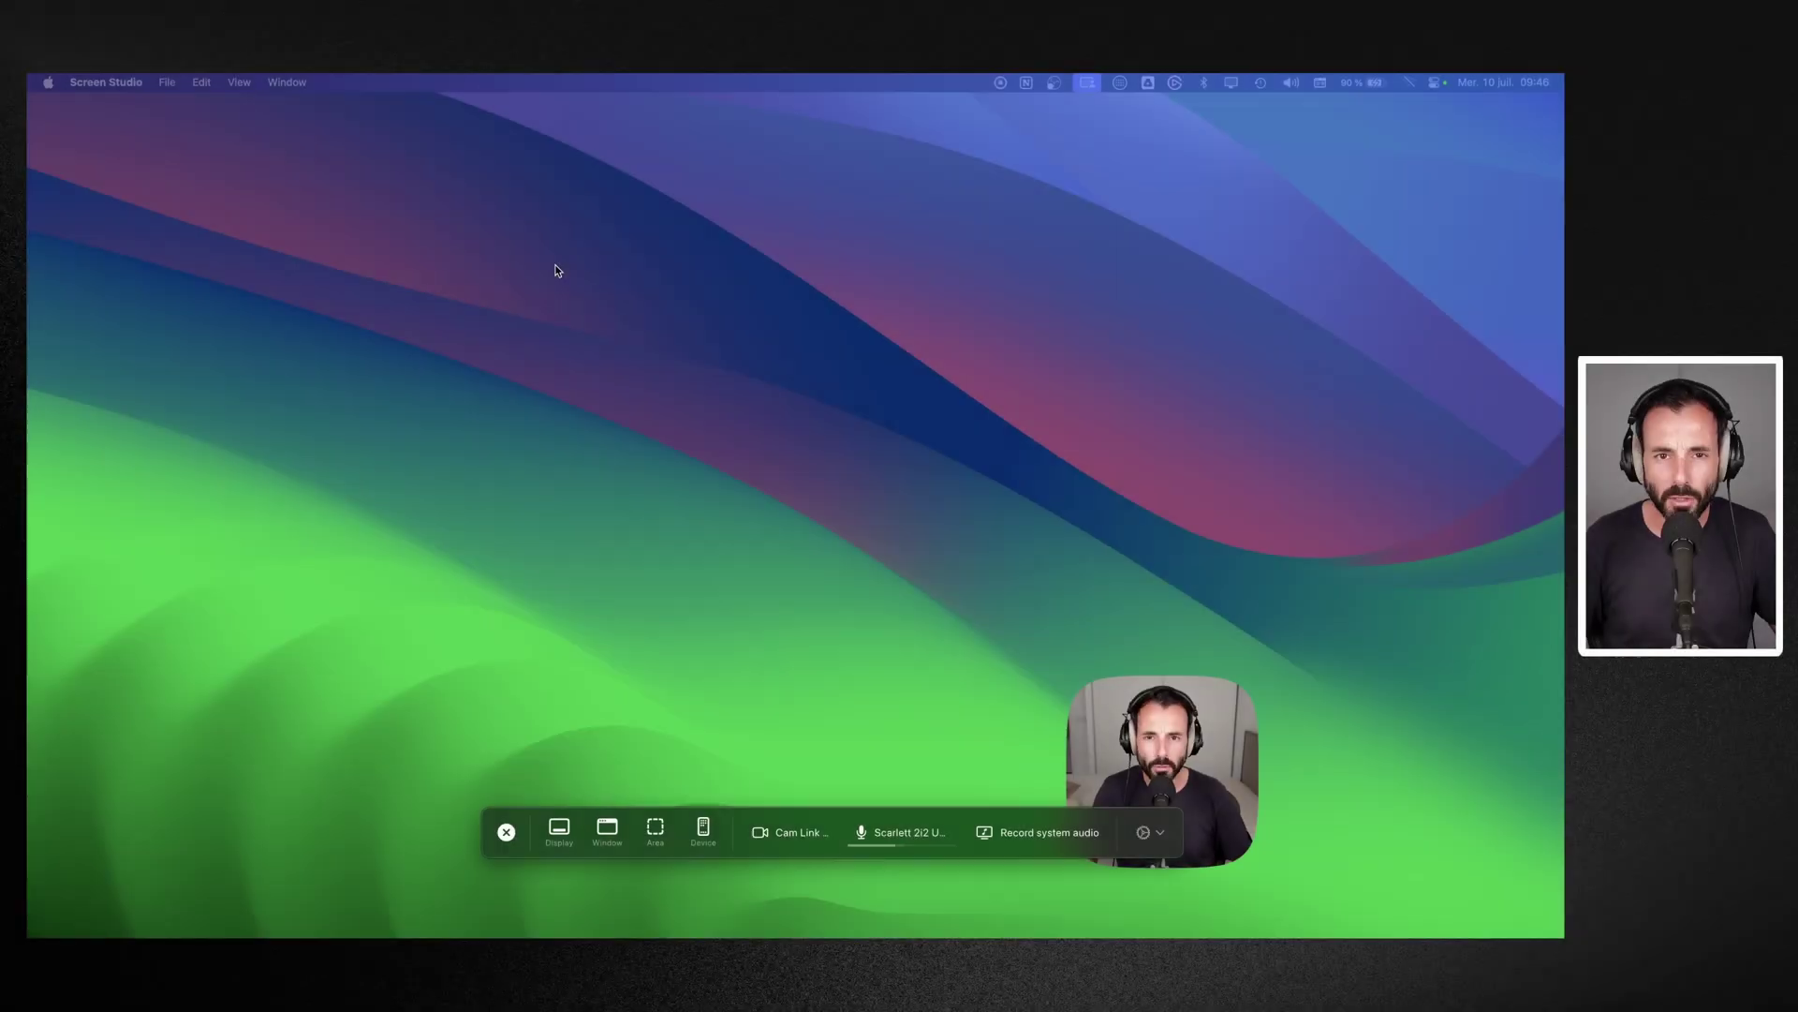
Step: Launch Screen Studio and bring up its recording toolbar
key(super+space)
text(screen)
key(Return)
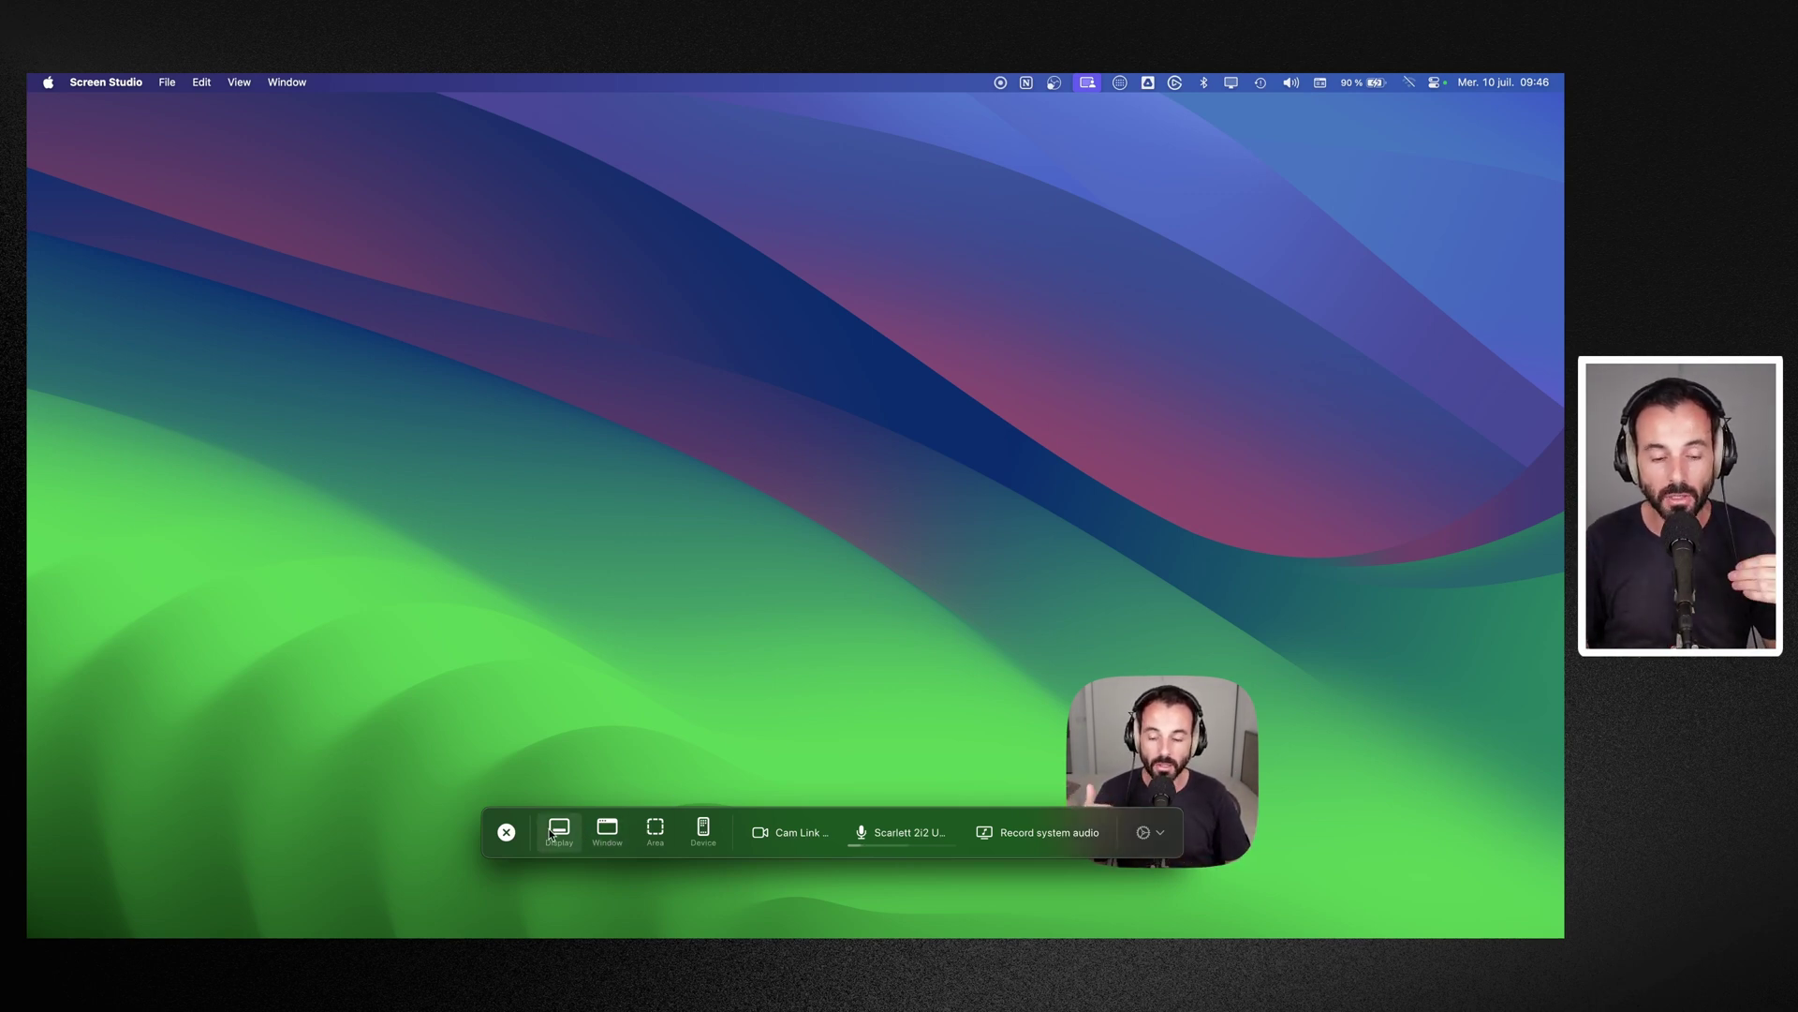
click(1001, 83)
click(1000, 82)
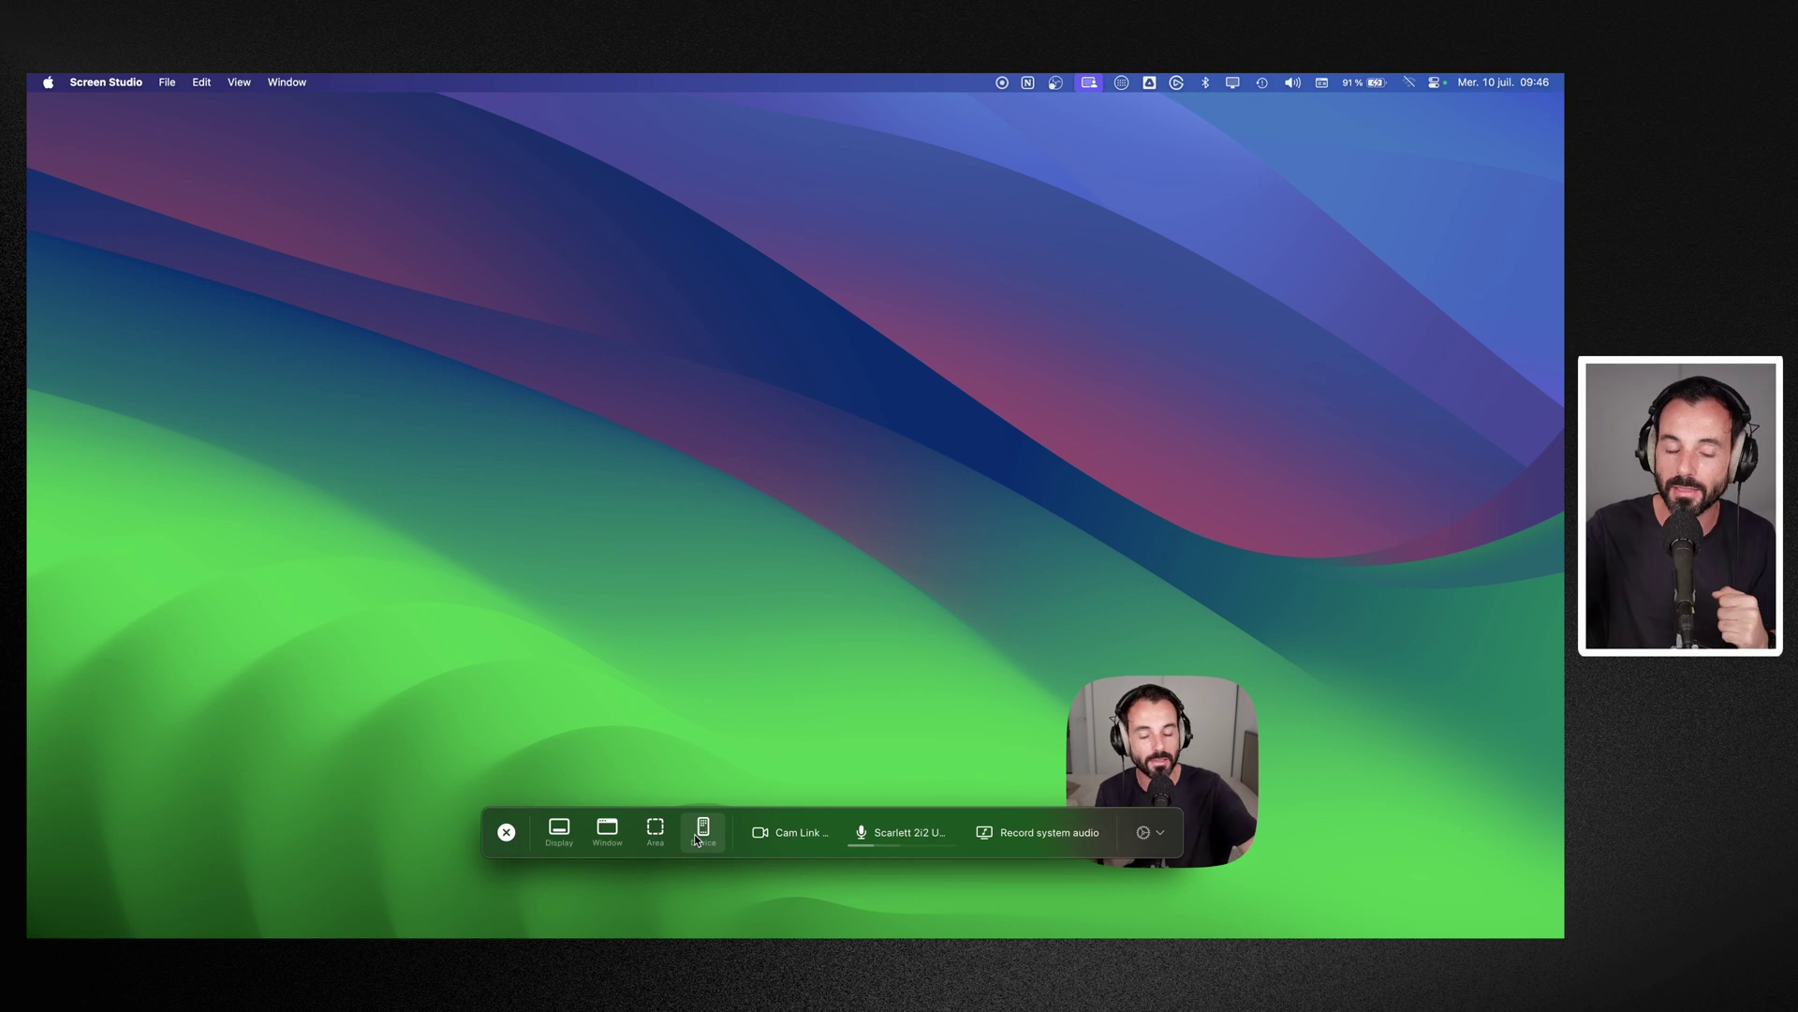
Step: Switch to Discord, reposition its window on the desktop and start a window recording of it
mouse_move(1152, 934)
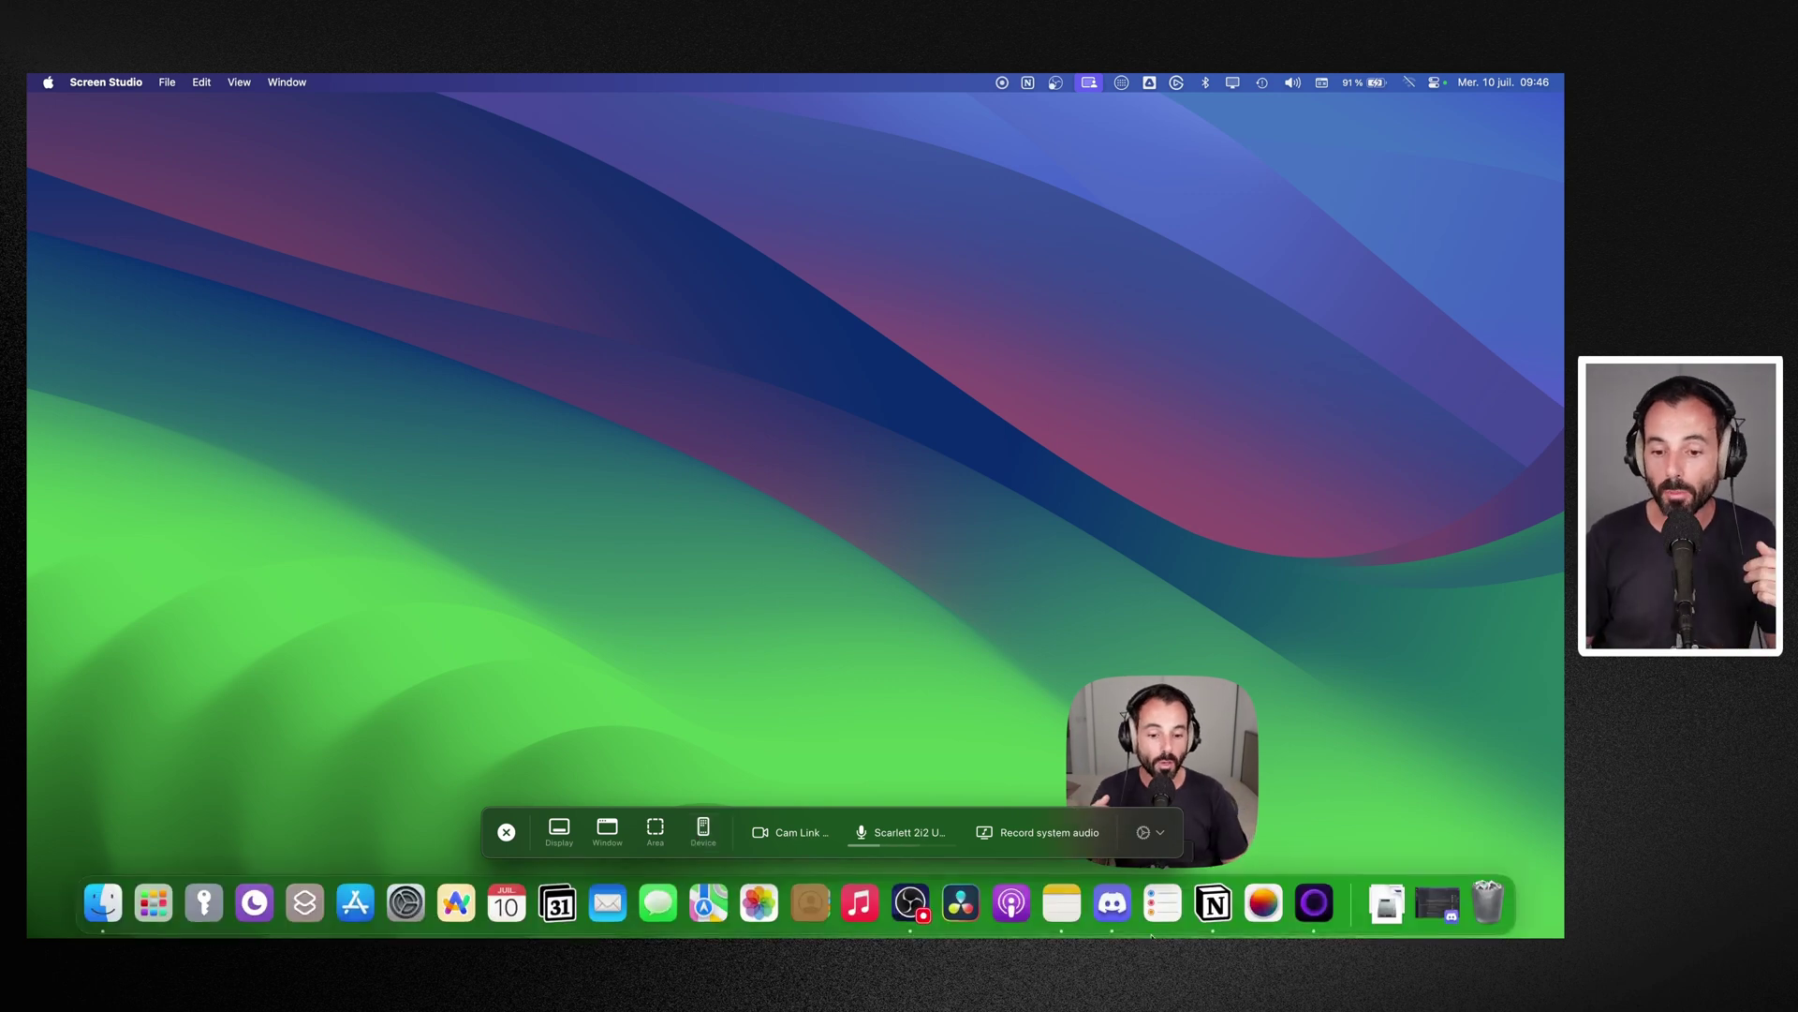
click(1113, 903)
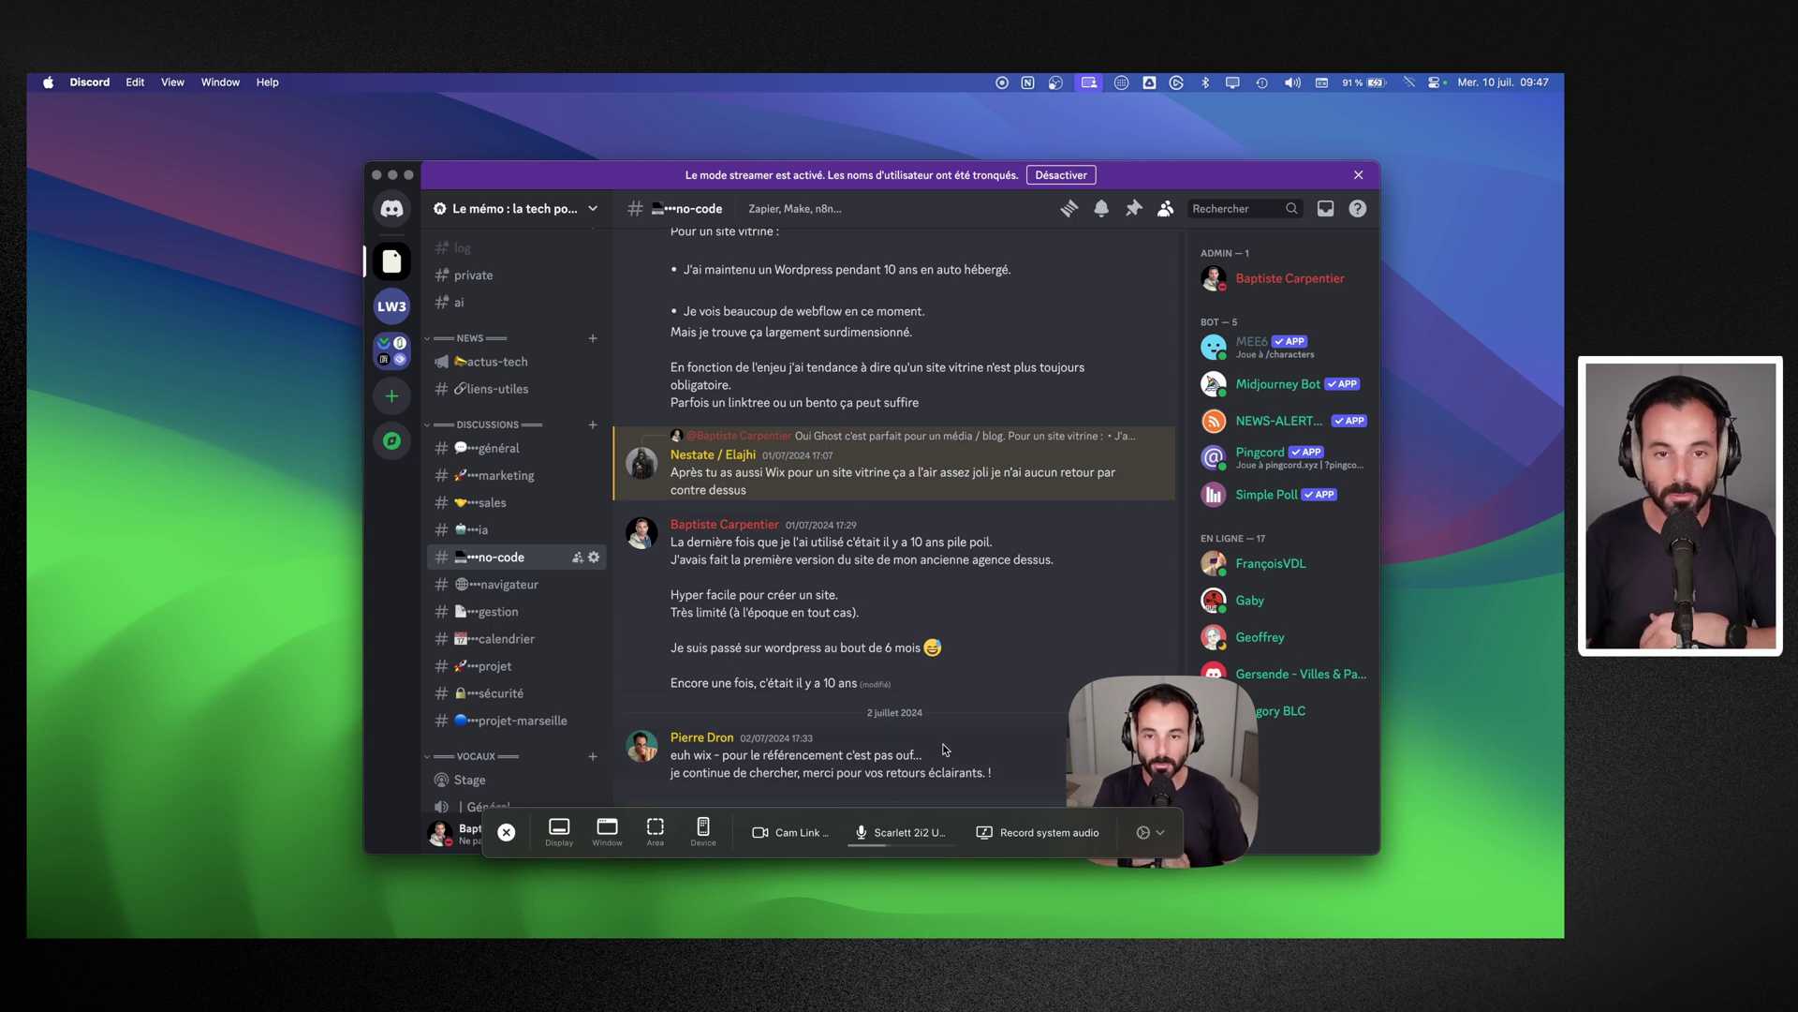
drag(662, 199, 625, 174)
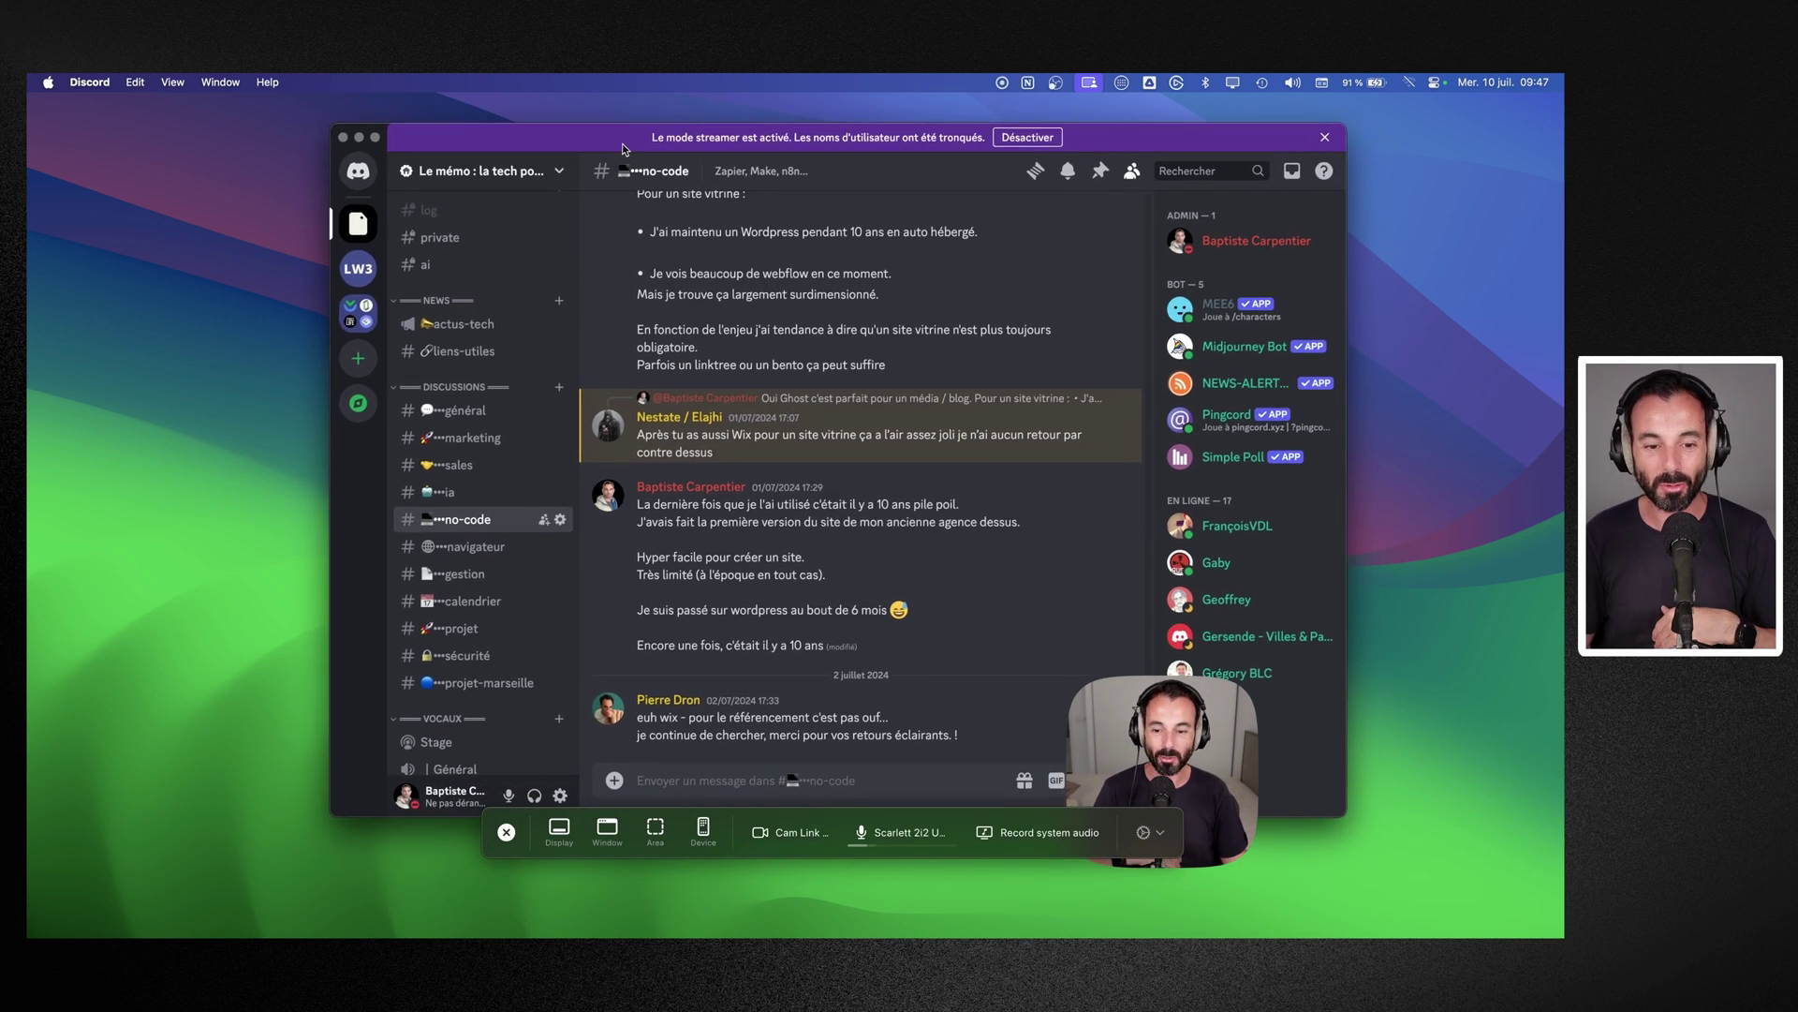
click(607, 830)
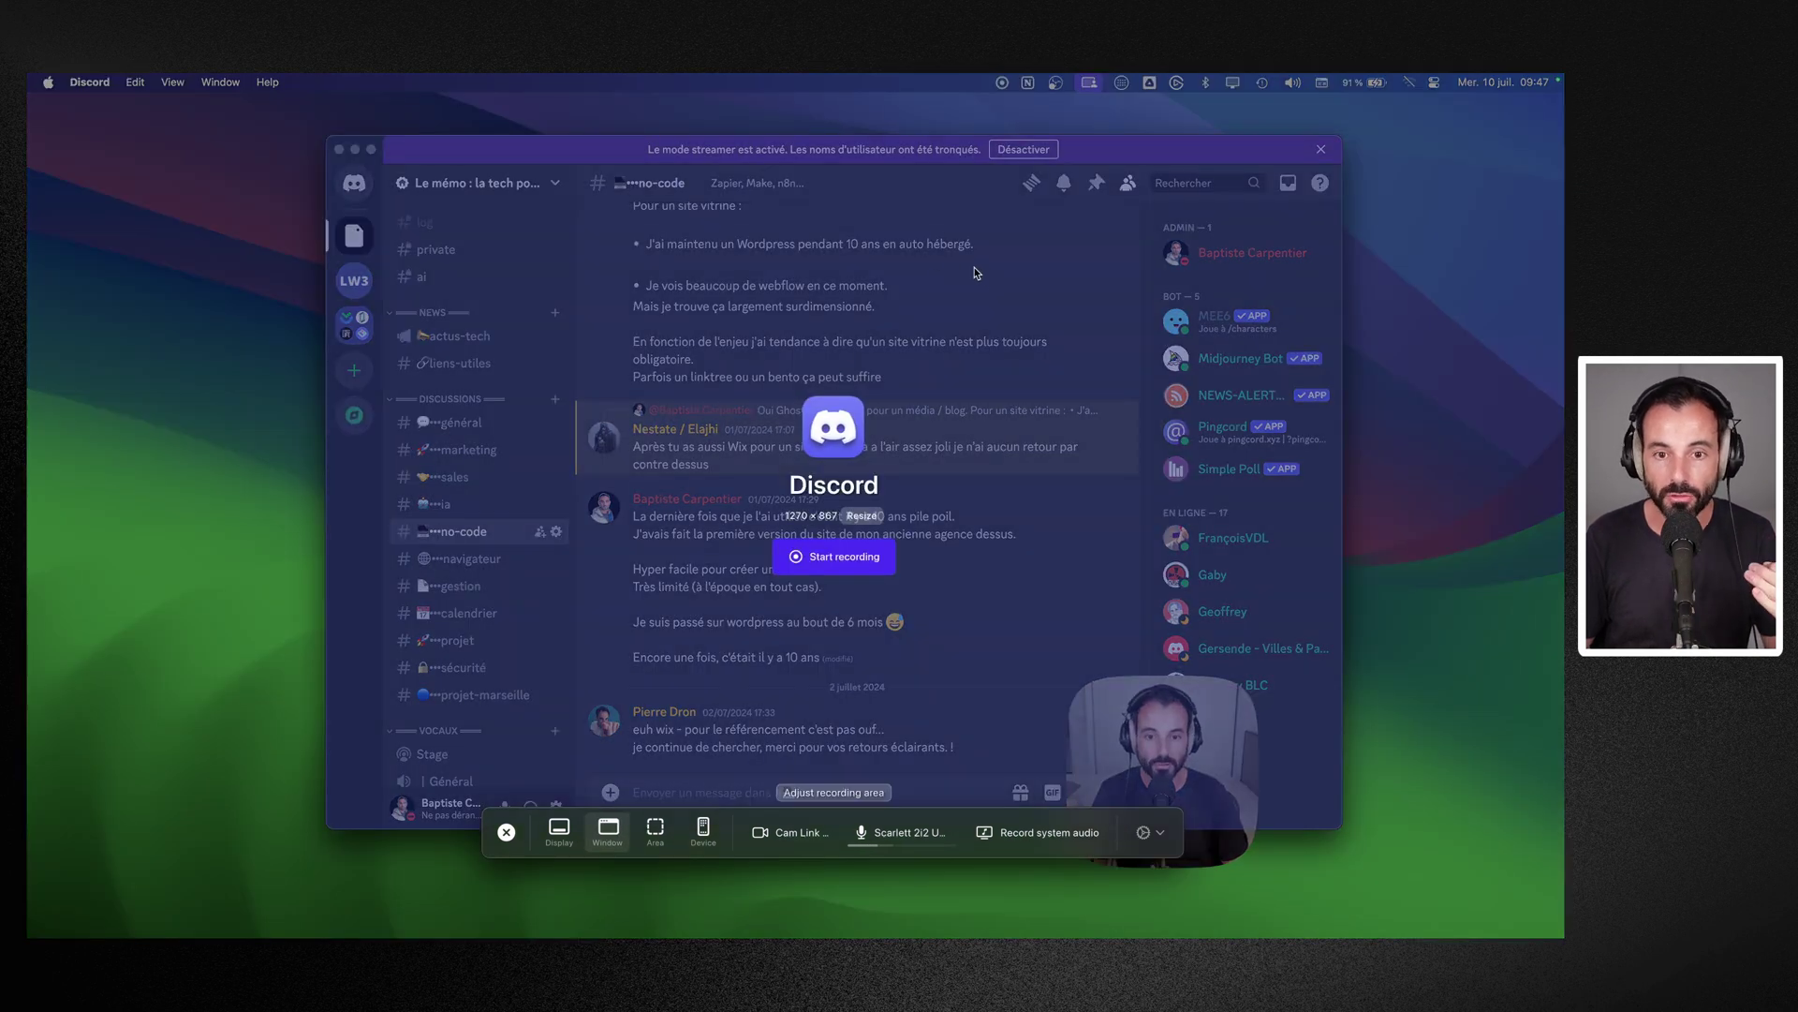
click(840, 567)
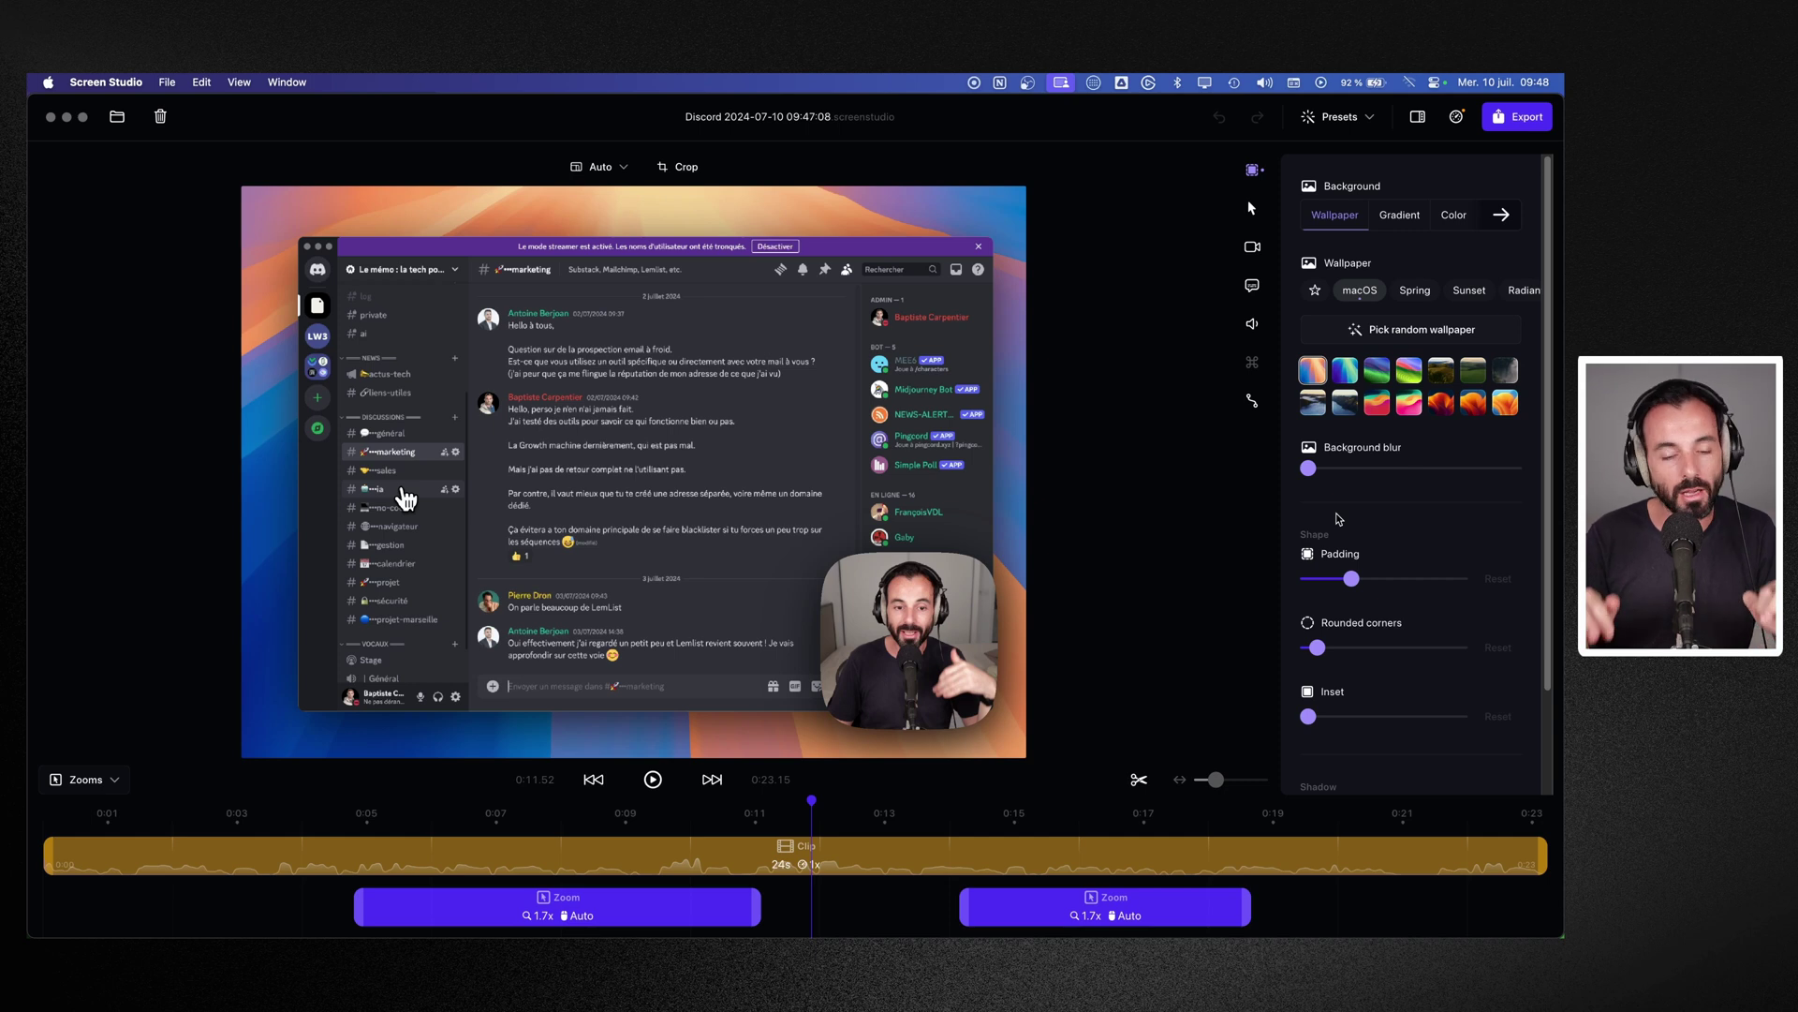
Step: Play the recording's preview in short stretches from about 0:11 to 0:22, covering the second zoom
click(663, 788)
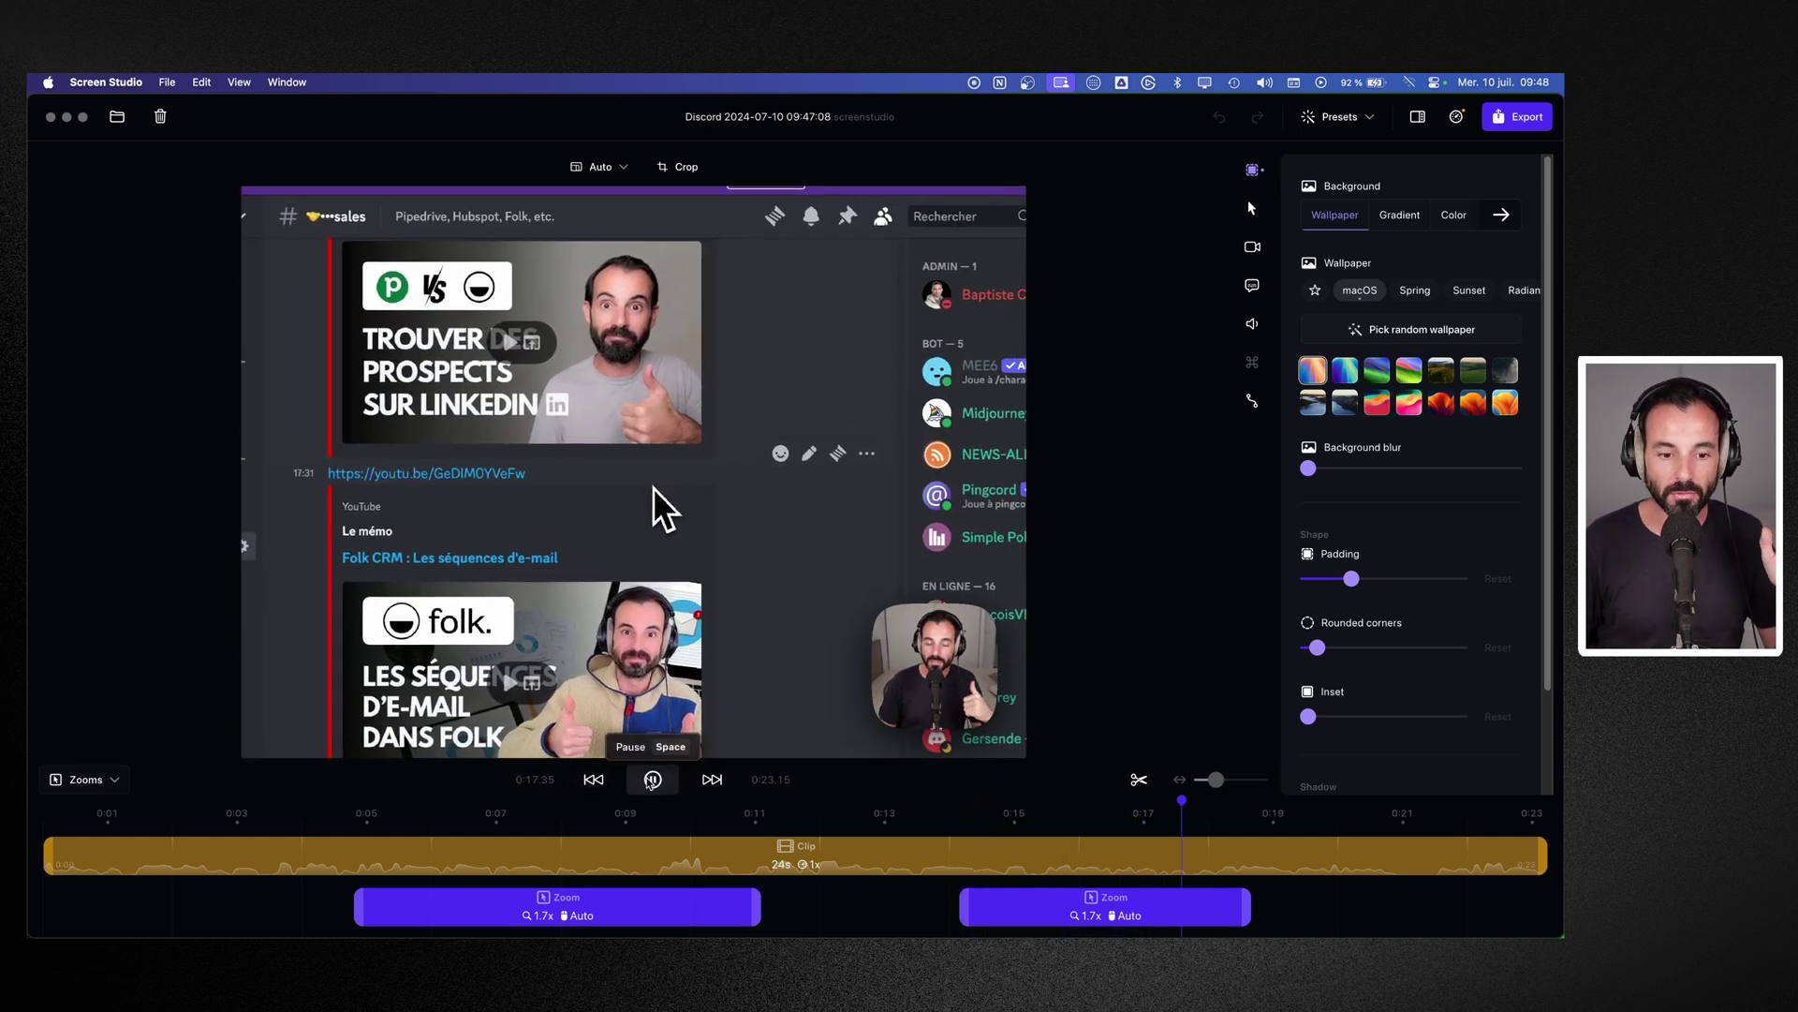
click(653, 779)
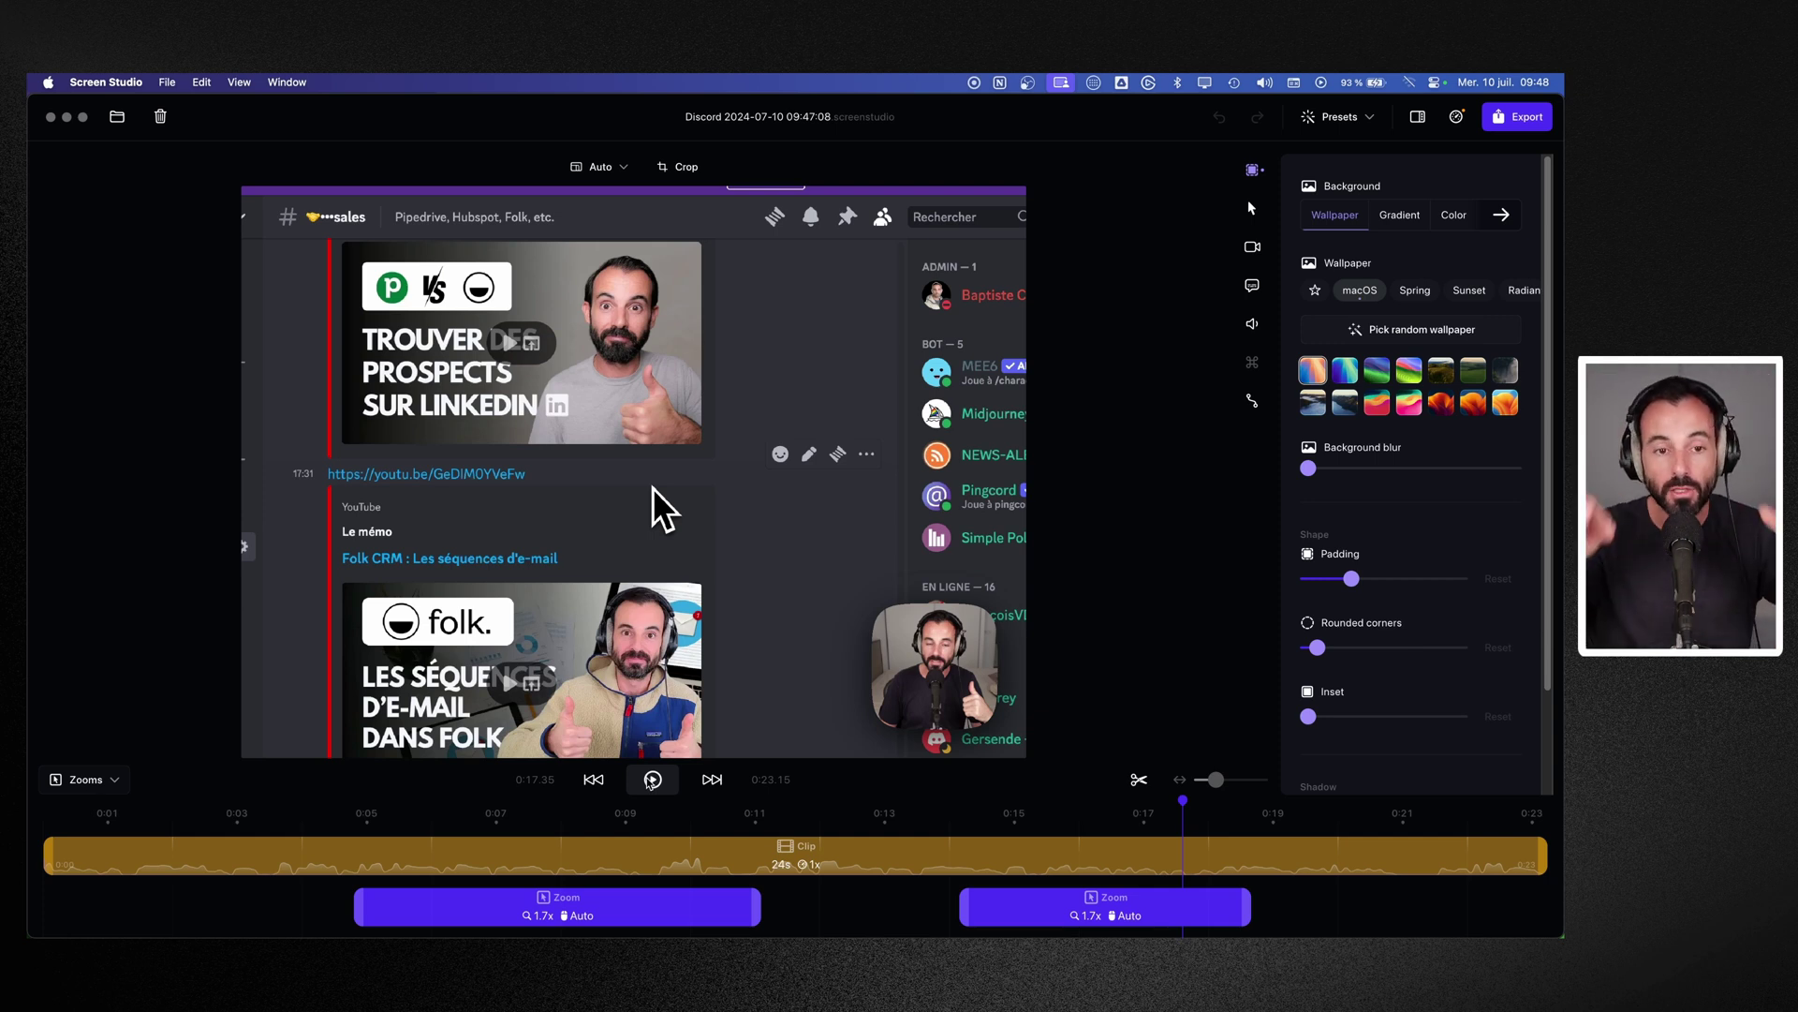
click(653, 780)
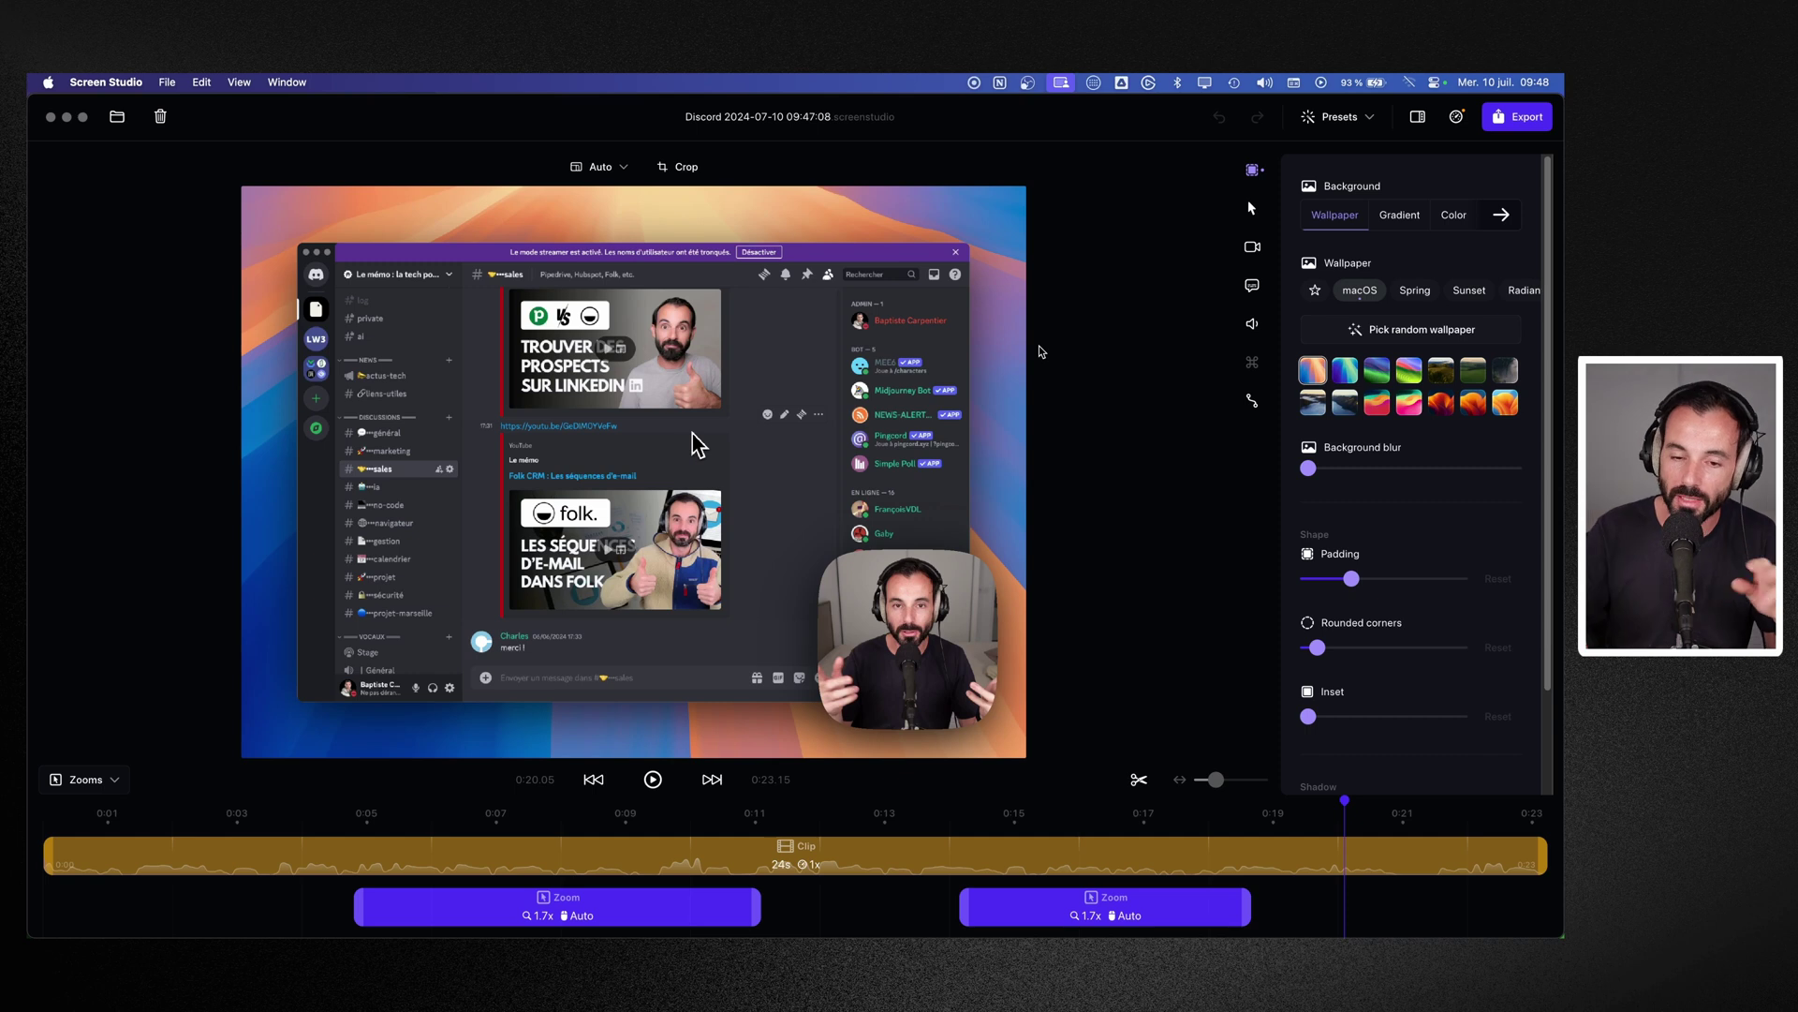
click(660, 784)
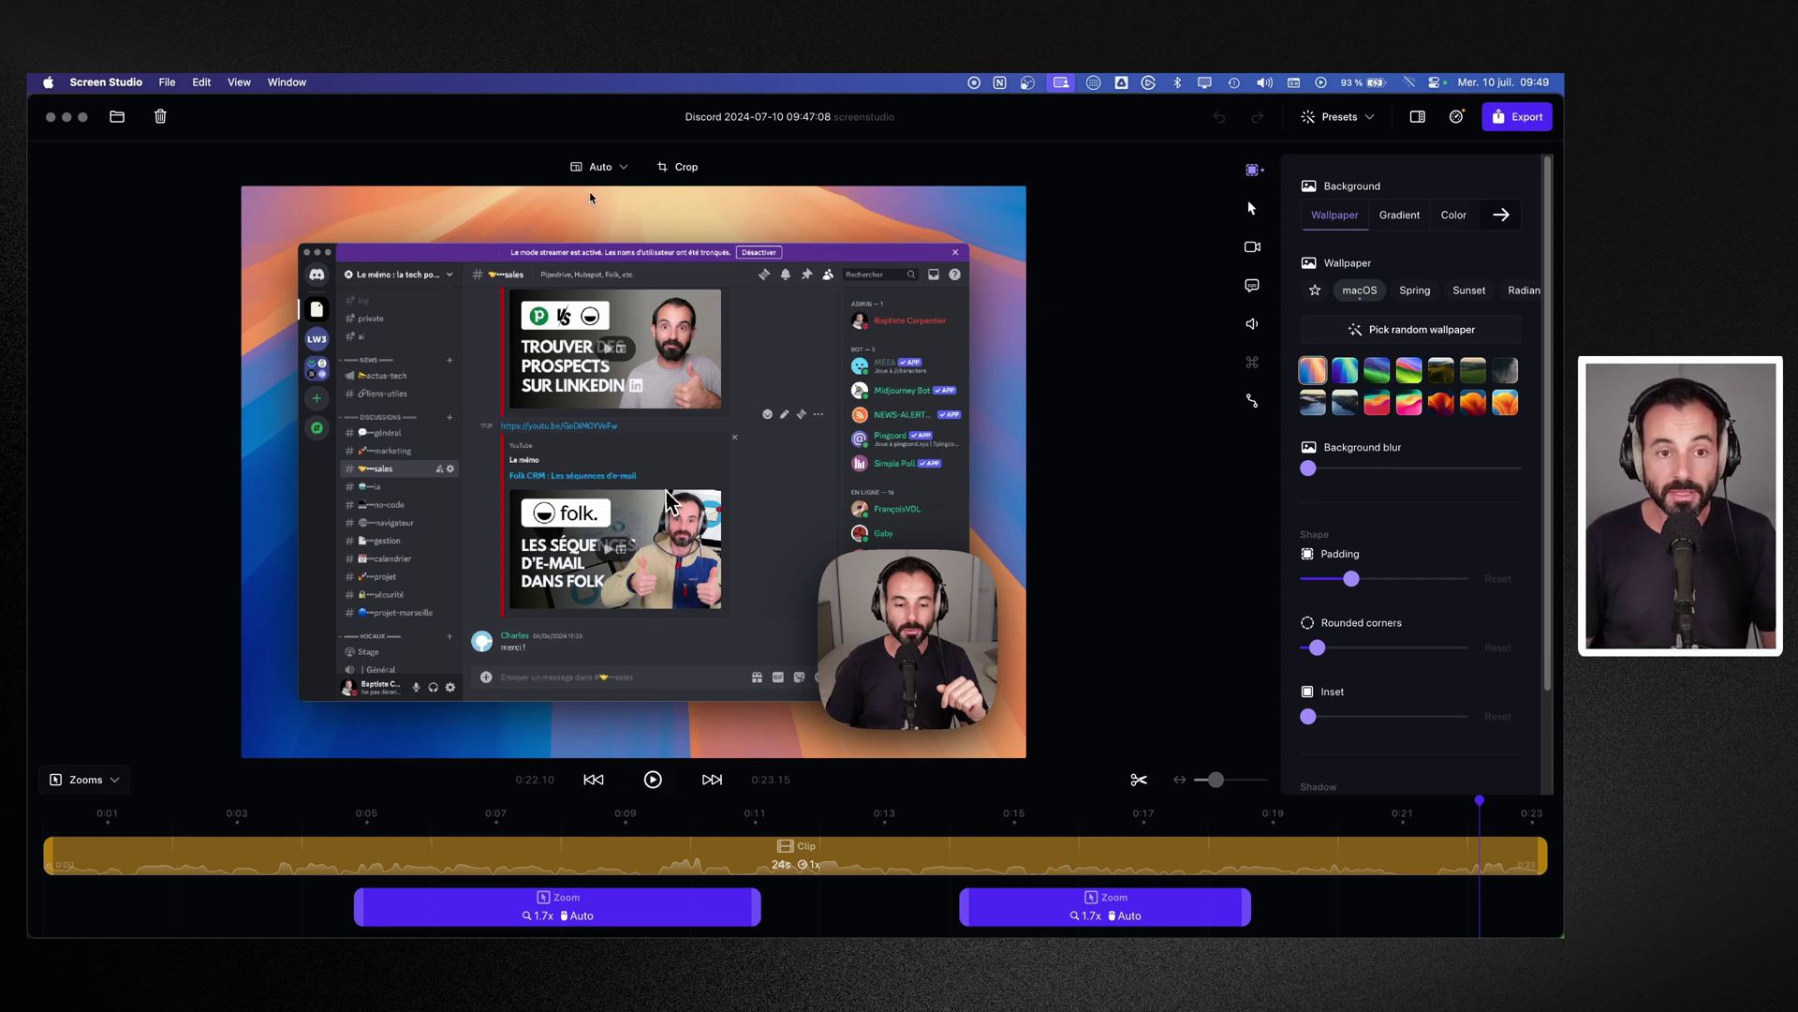
Step: Change the video's aspect ratio to Vertical 9:16 and preview it from about 0:03 through the first zoom
click(619, 170)
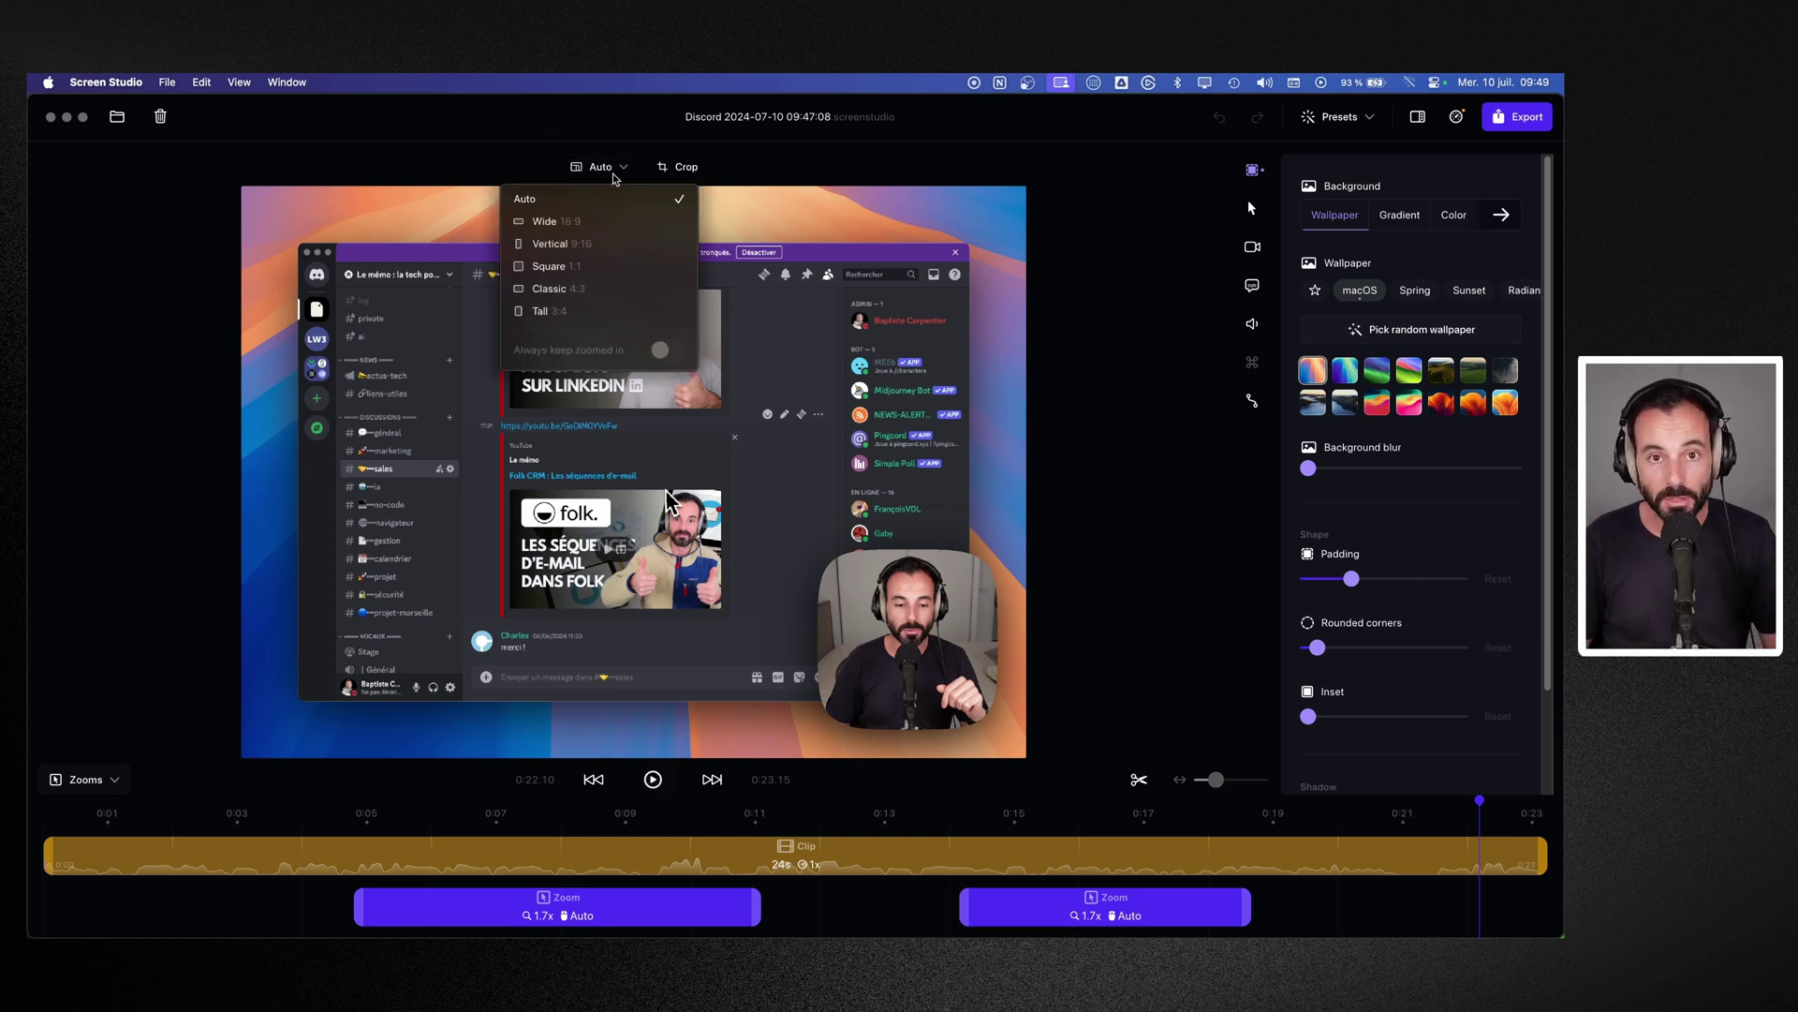
click(562, 245)
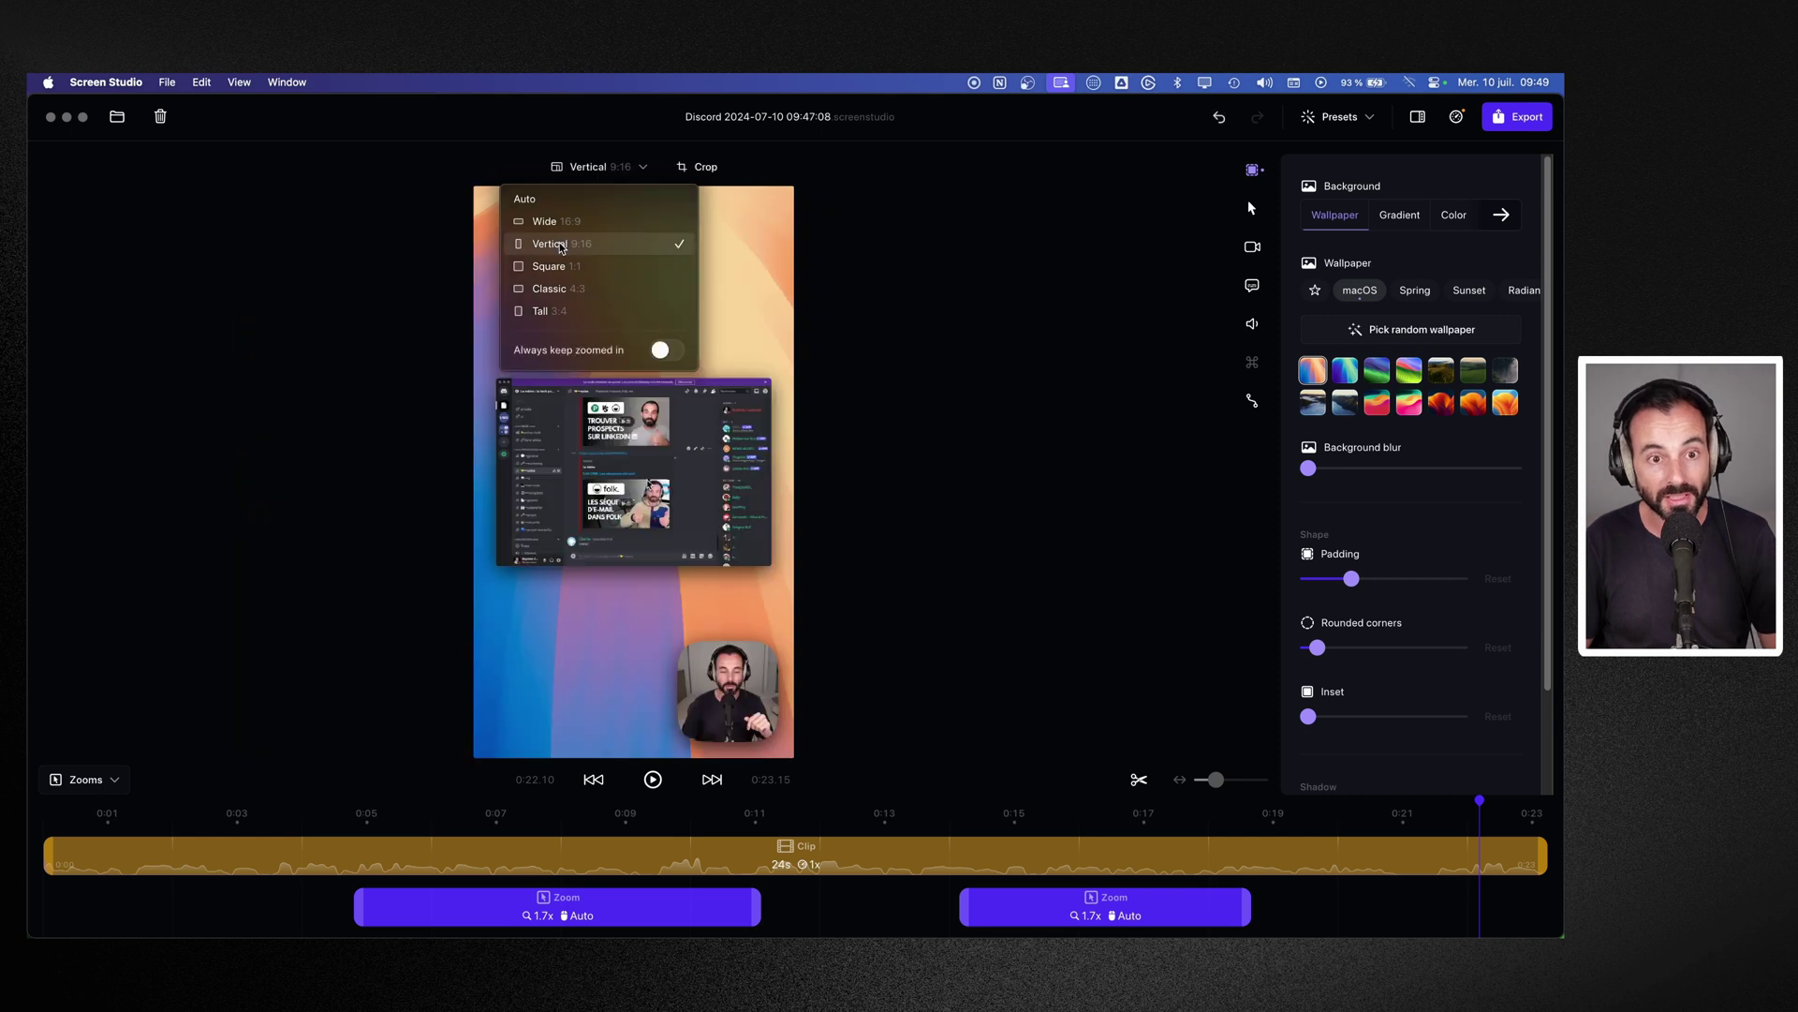
click(237, 825)
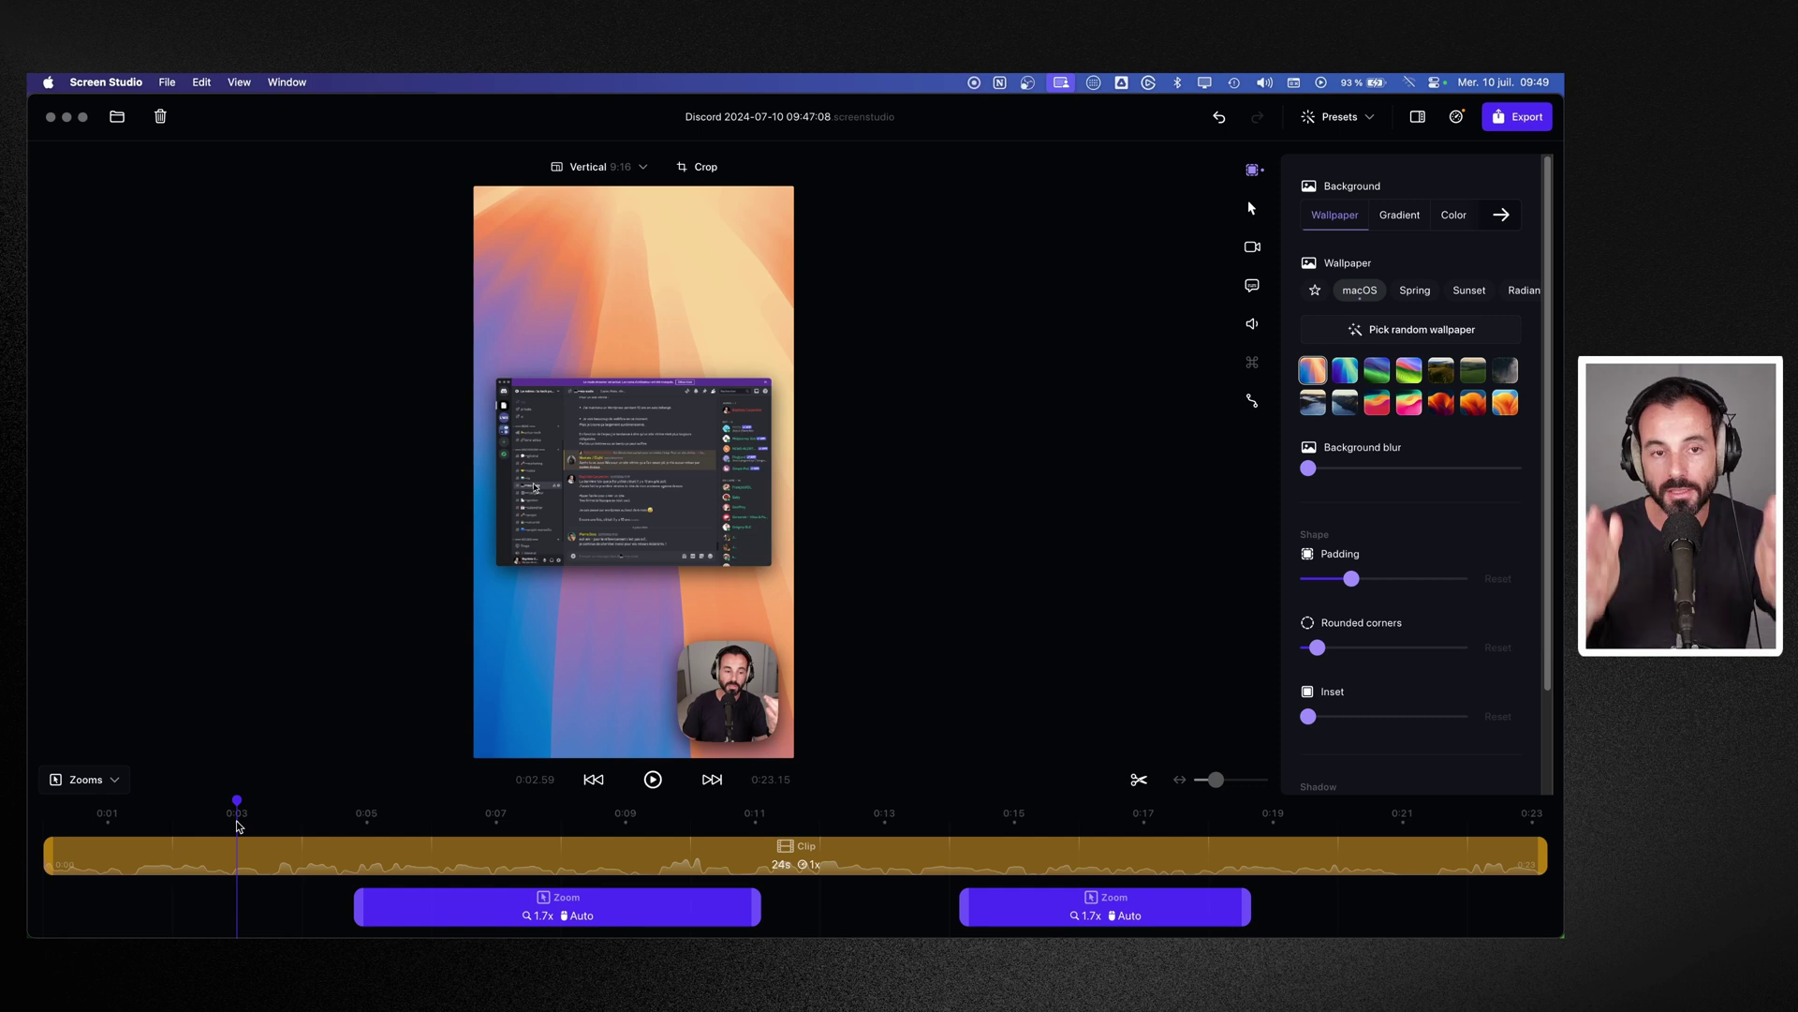
key(space)
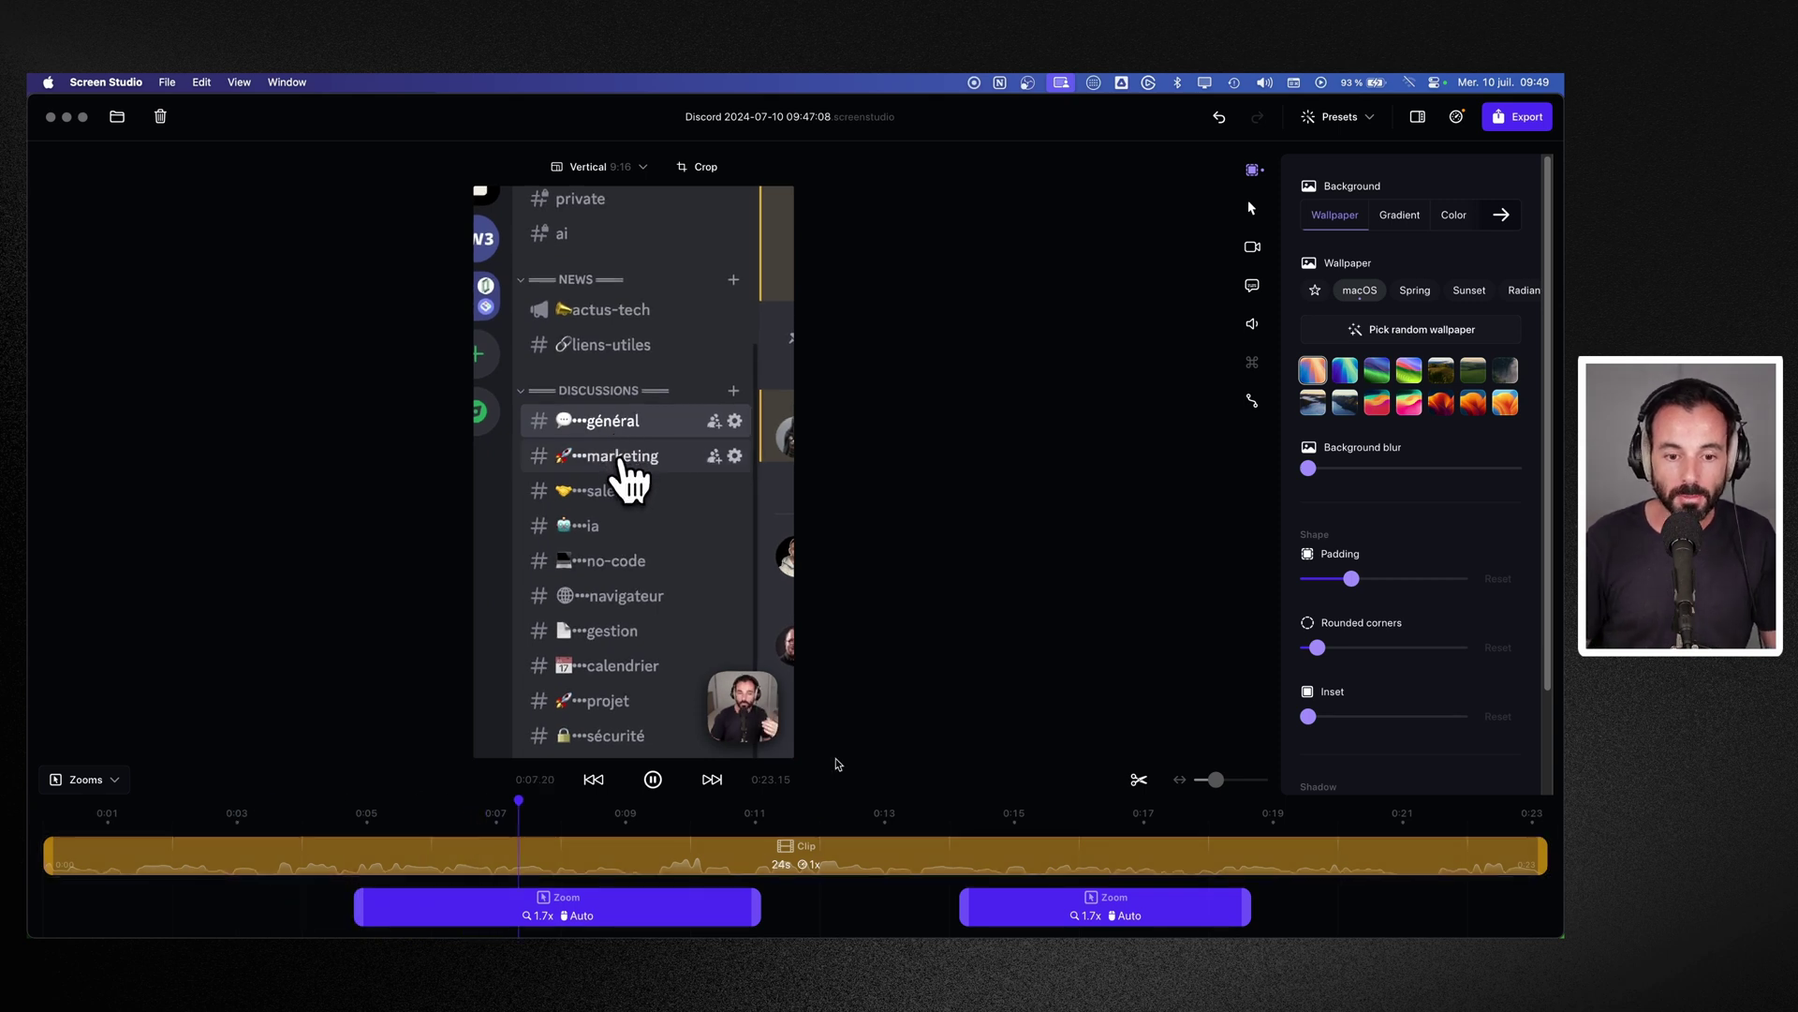
key(space)
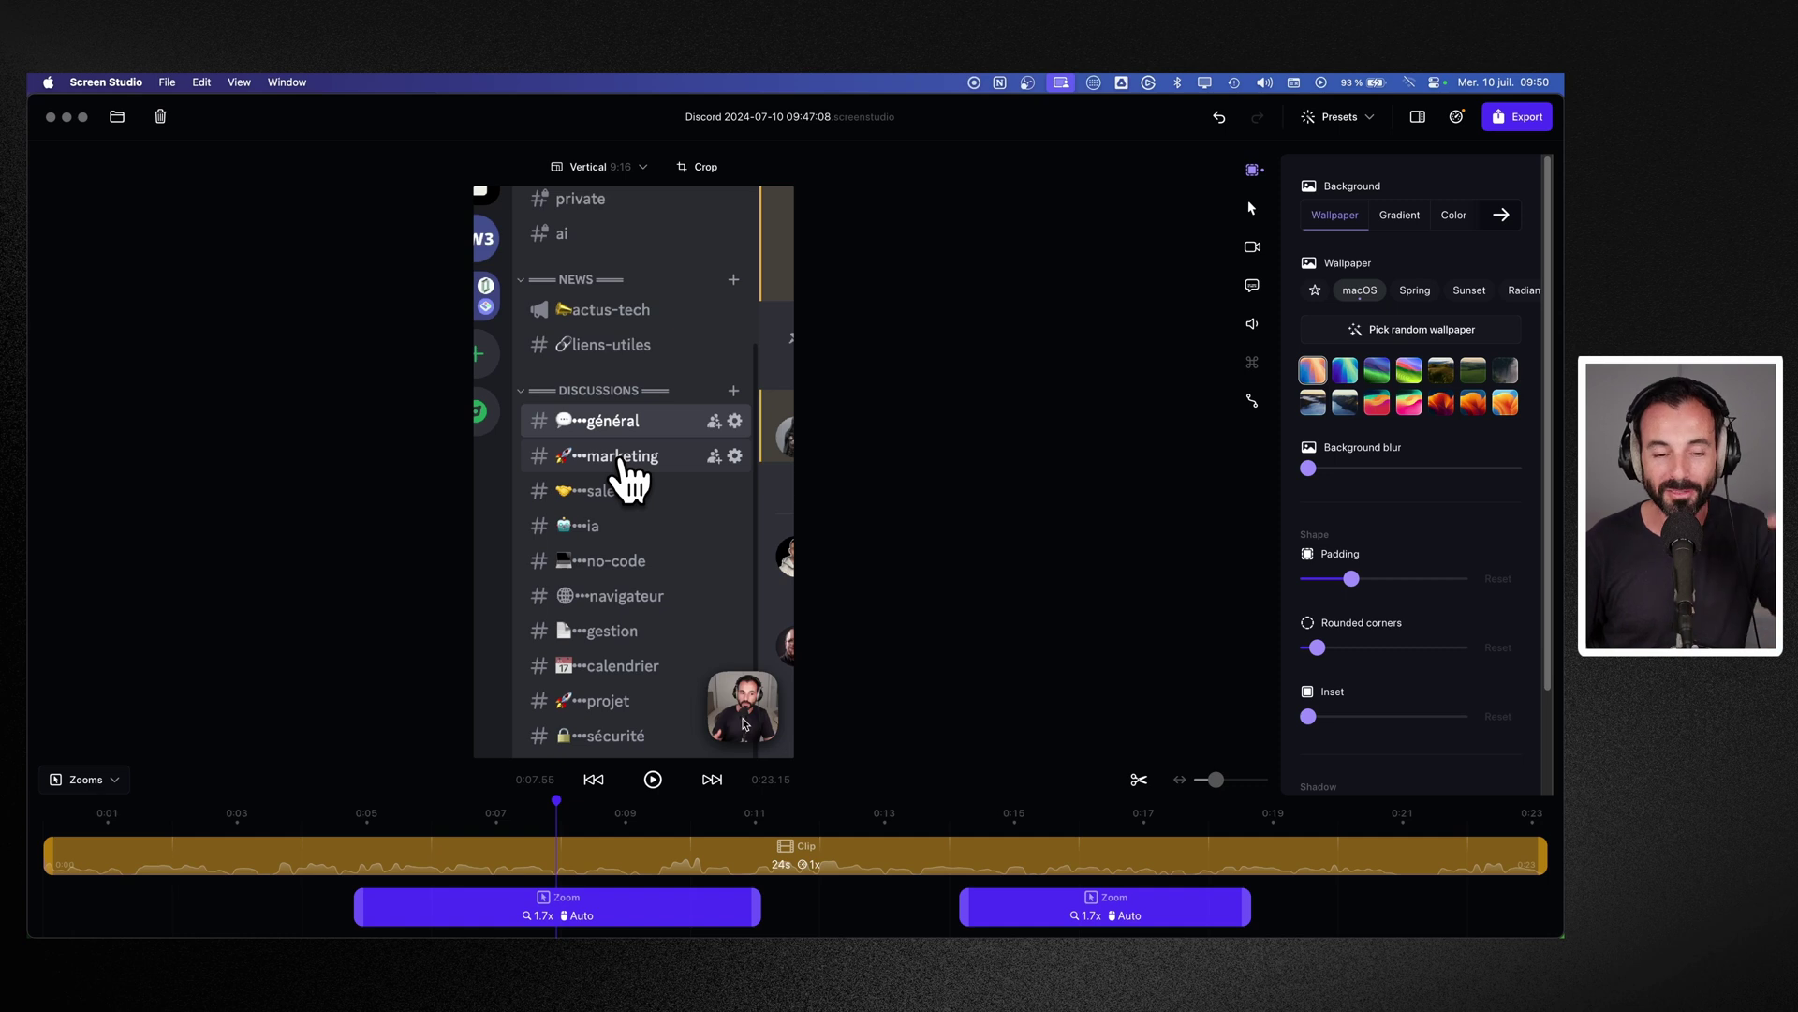
key(space)
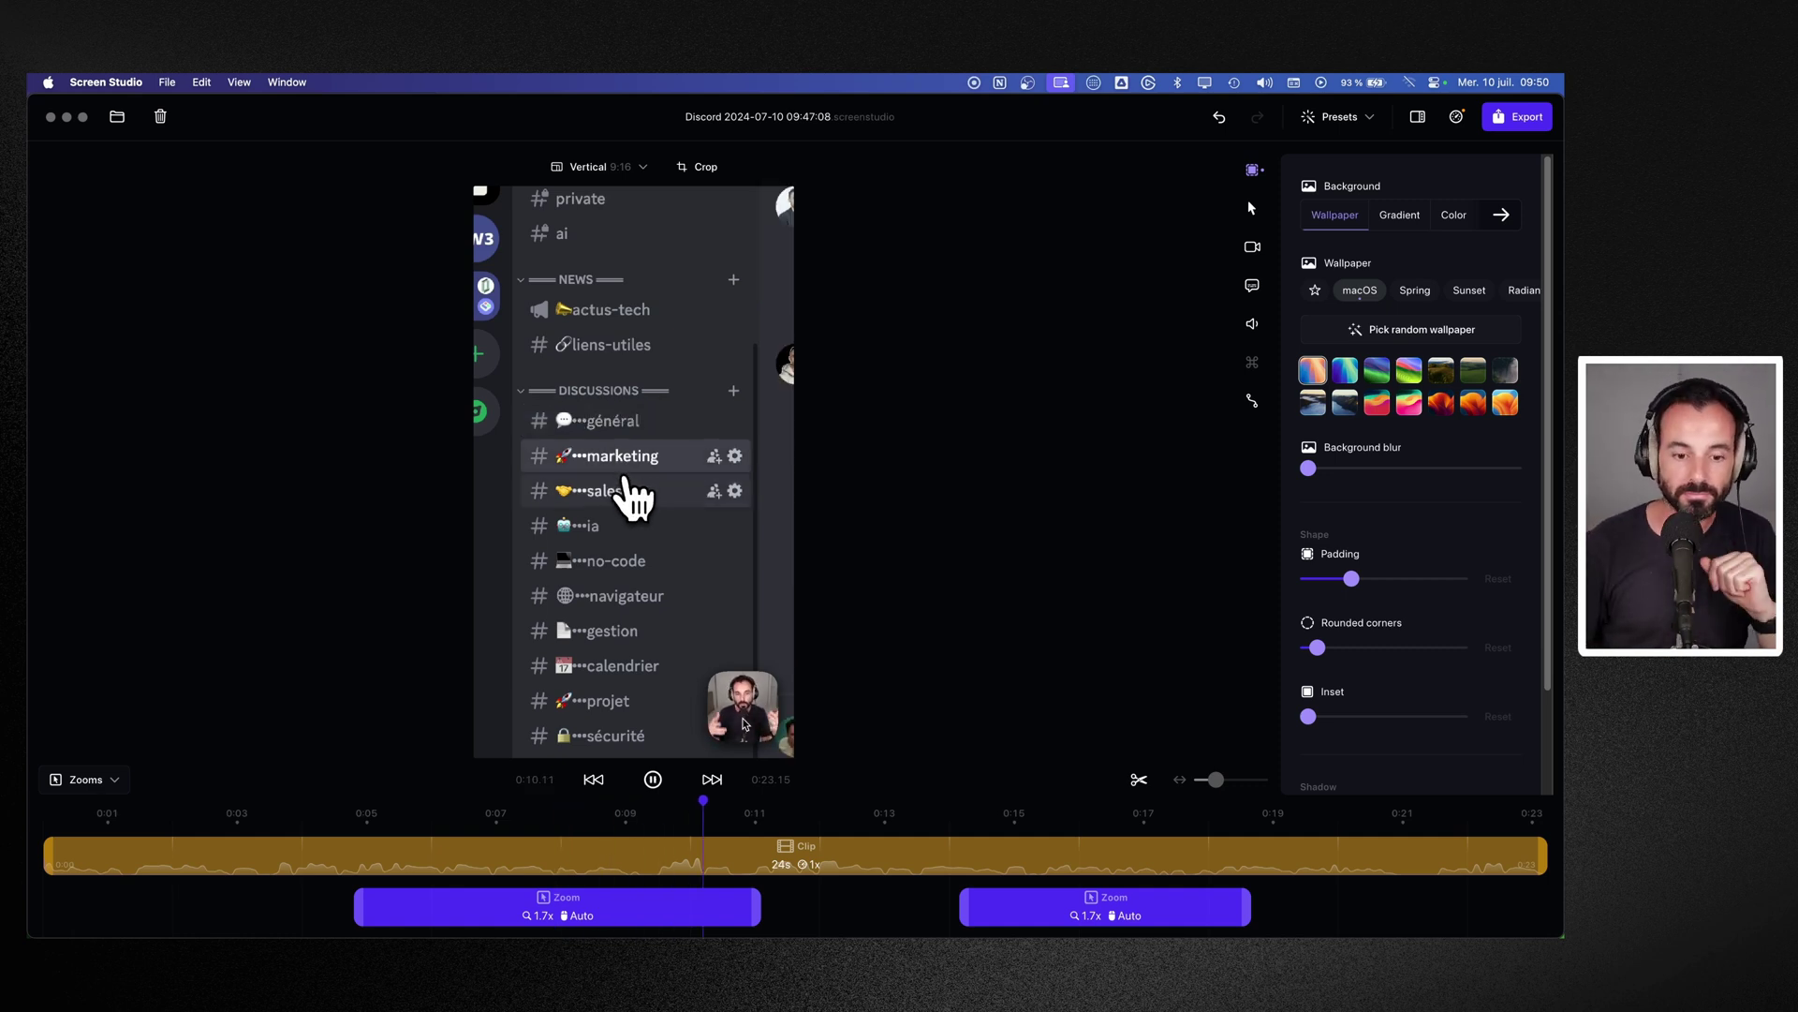
key(space)
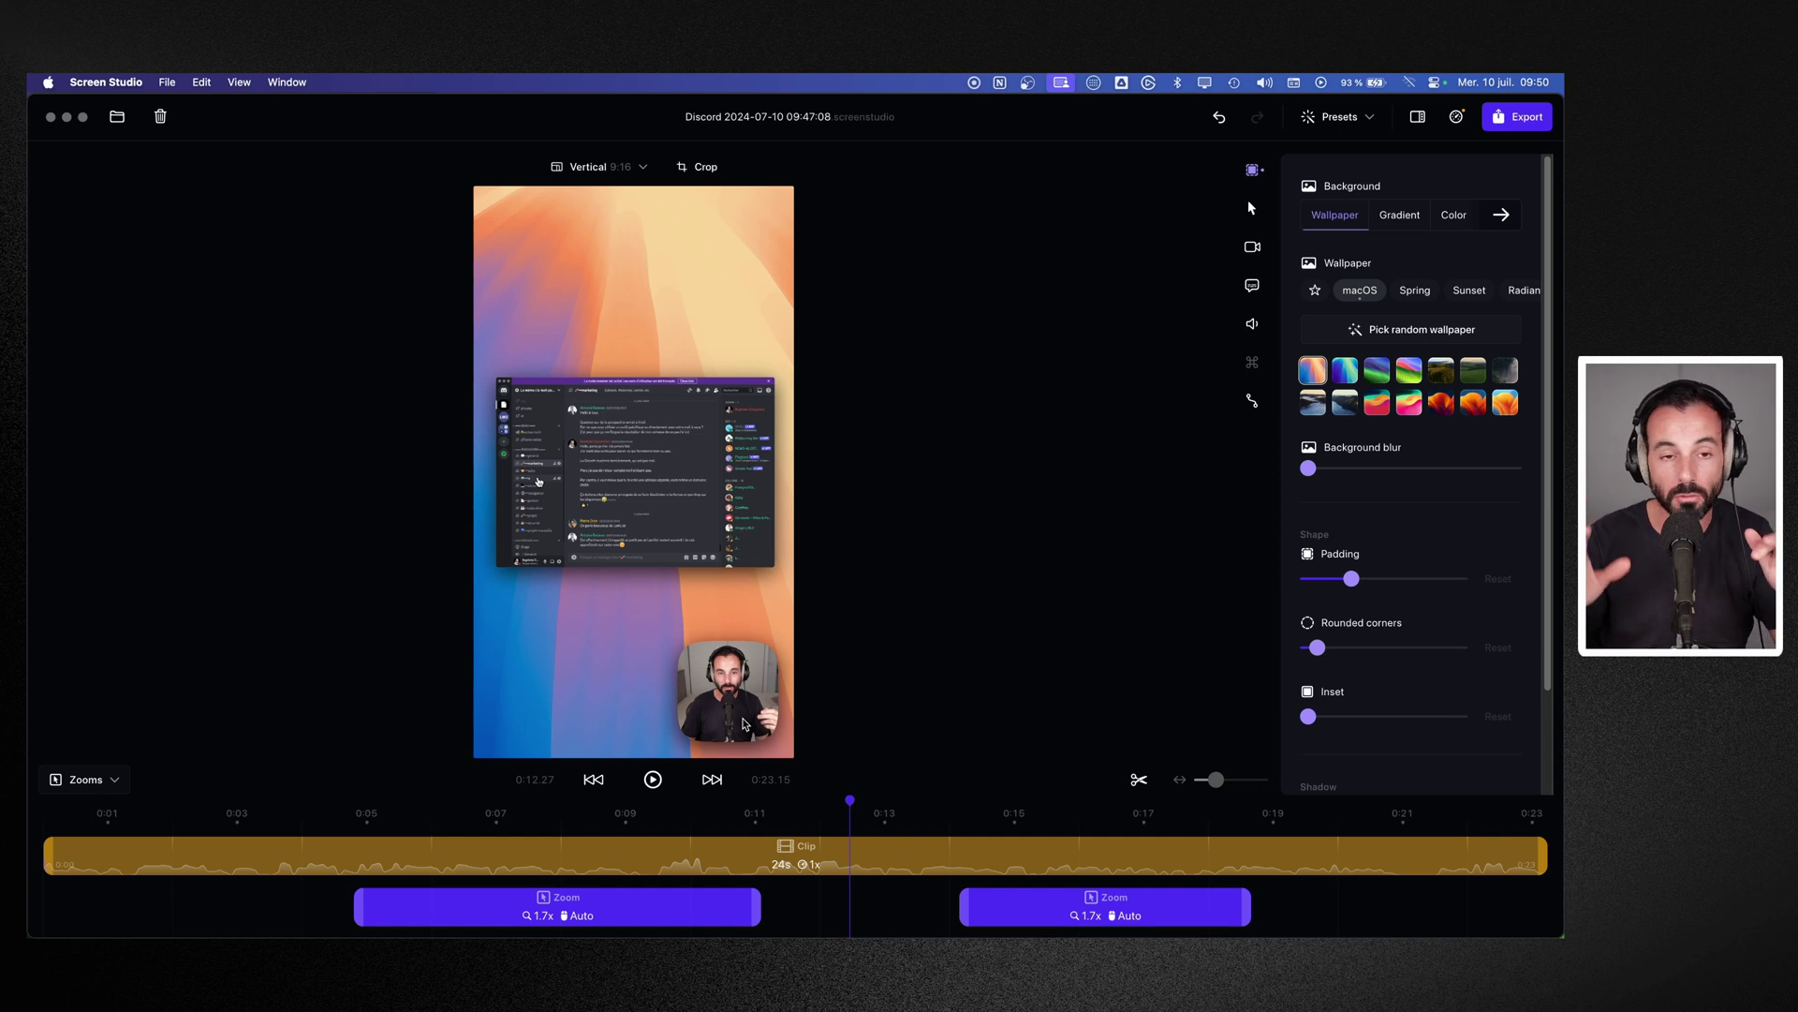
Step: Set the video's aspect ratio to Wide 16:9
click(642, 171)
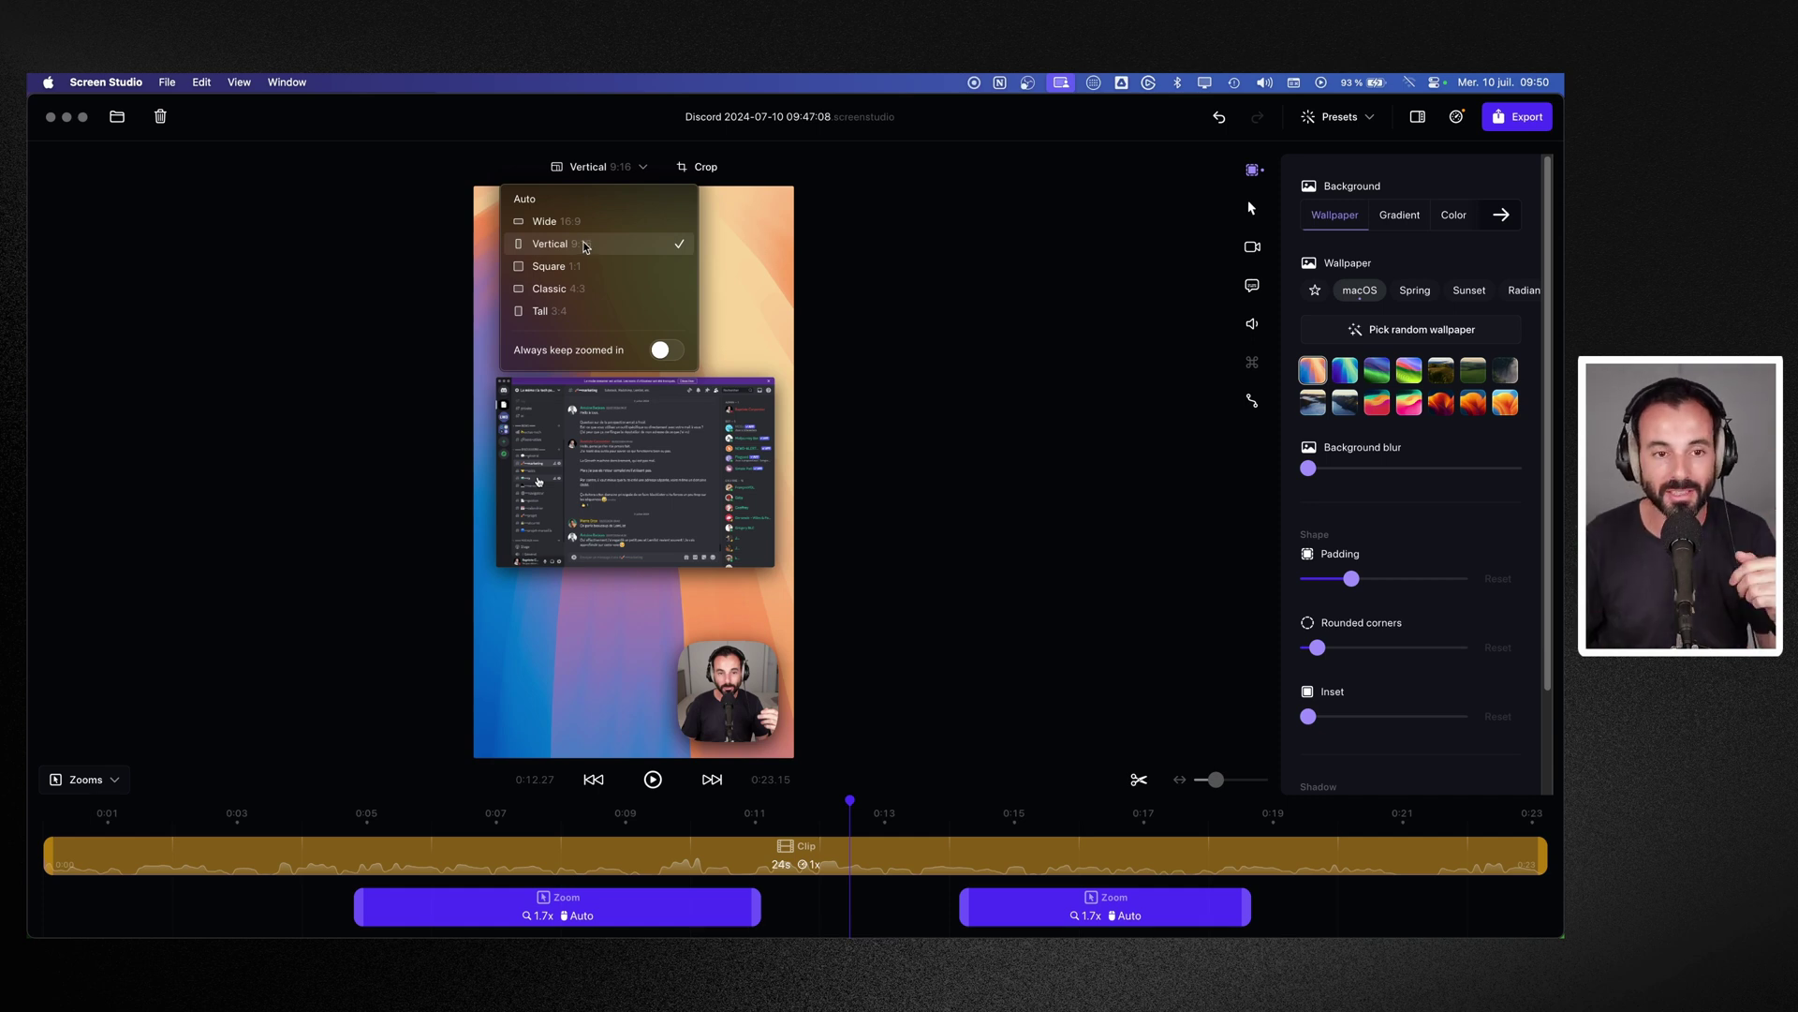
click(548, 221)
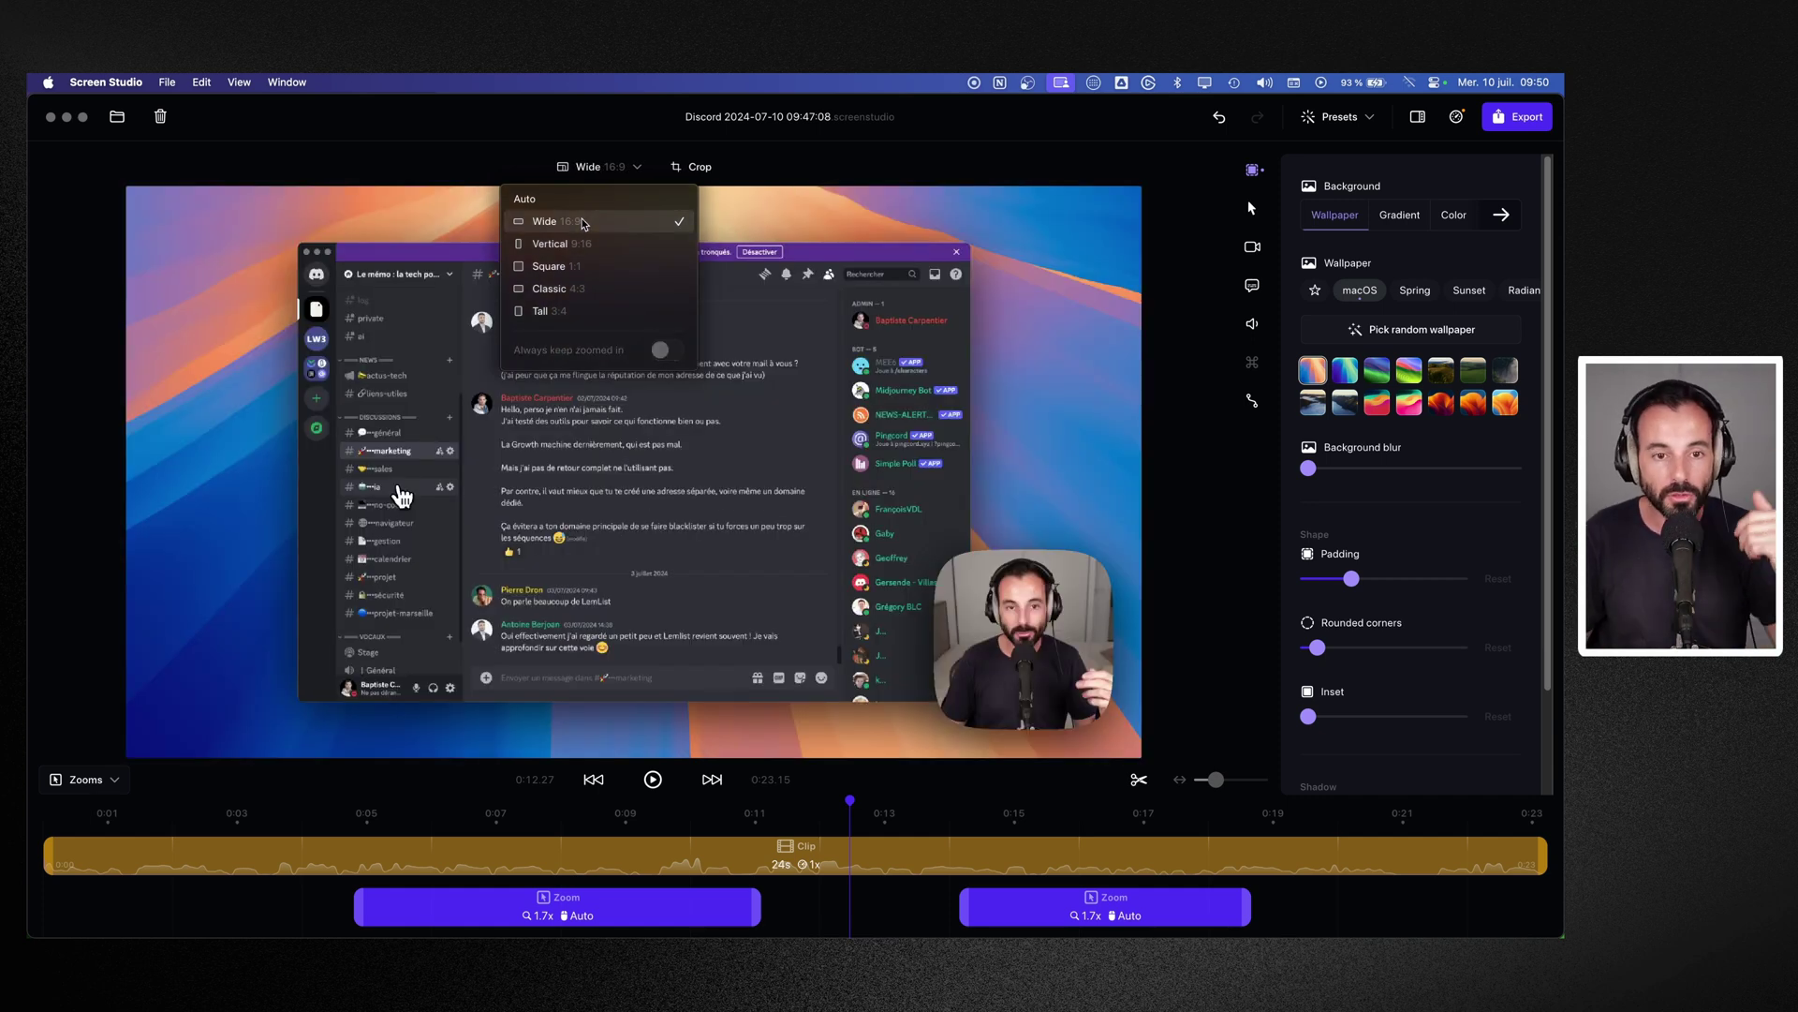
click(1155, 401)
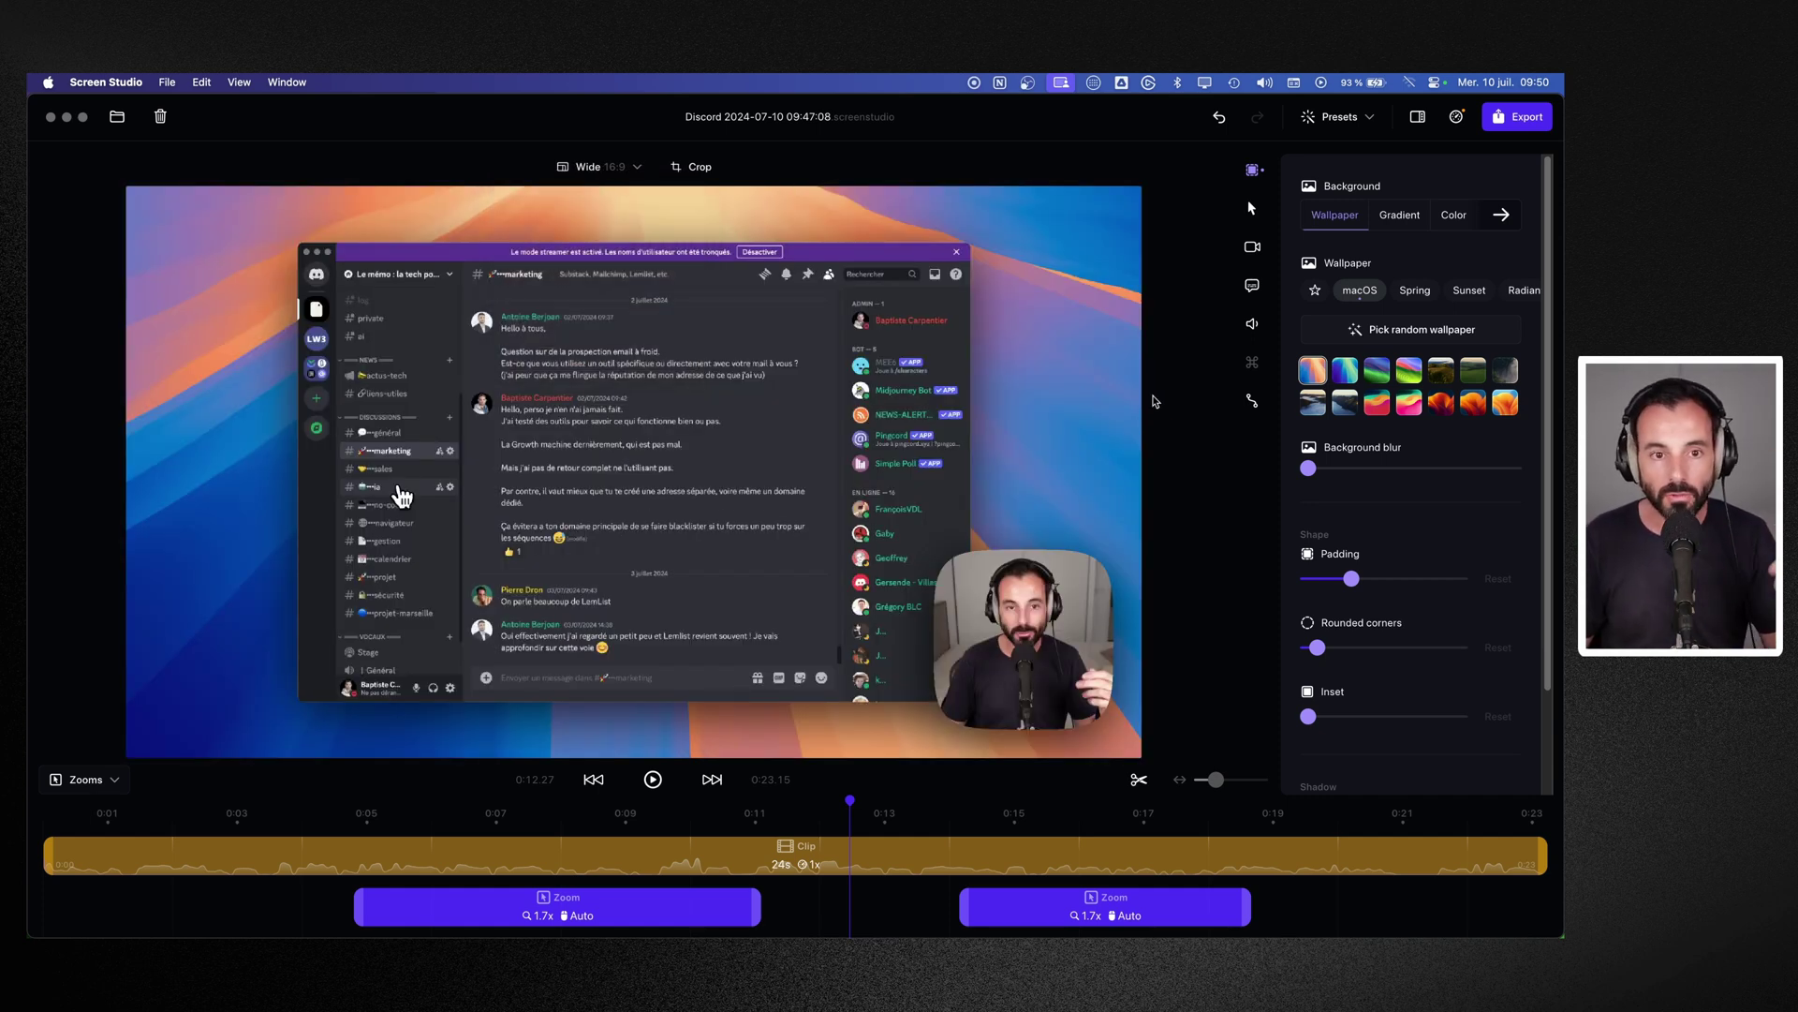
Step: Crop the purple banner strip off the top of the recorded area, giving a size of 1270 × 829
click(701, 169)
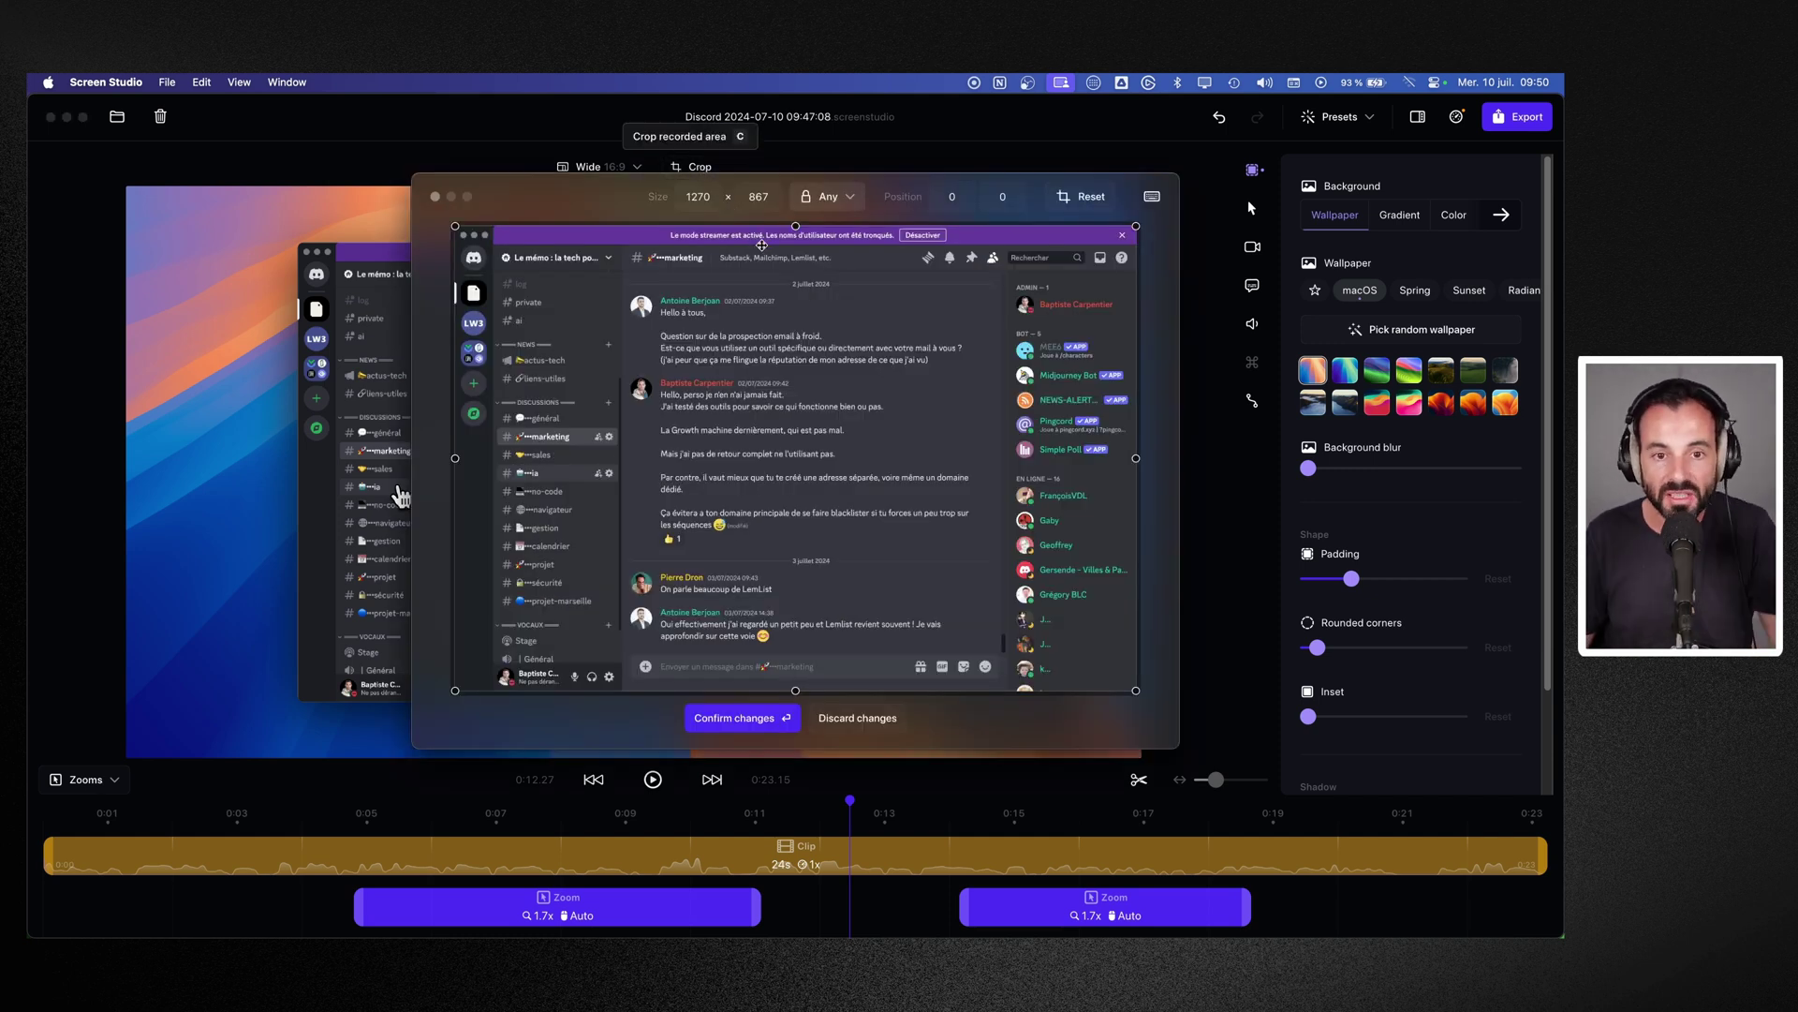
drag(796, 225, 796, 246)
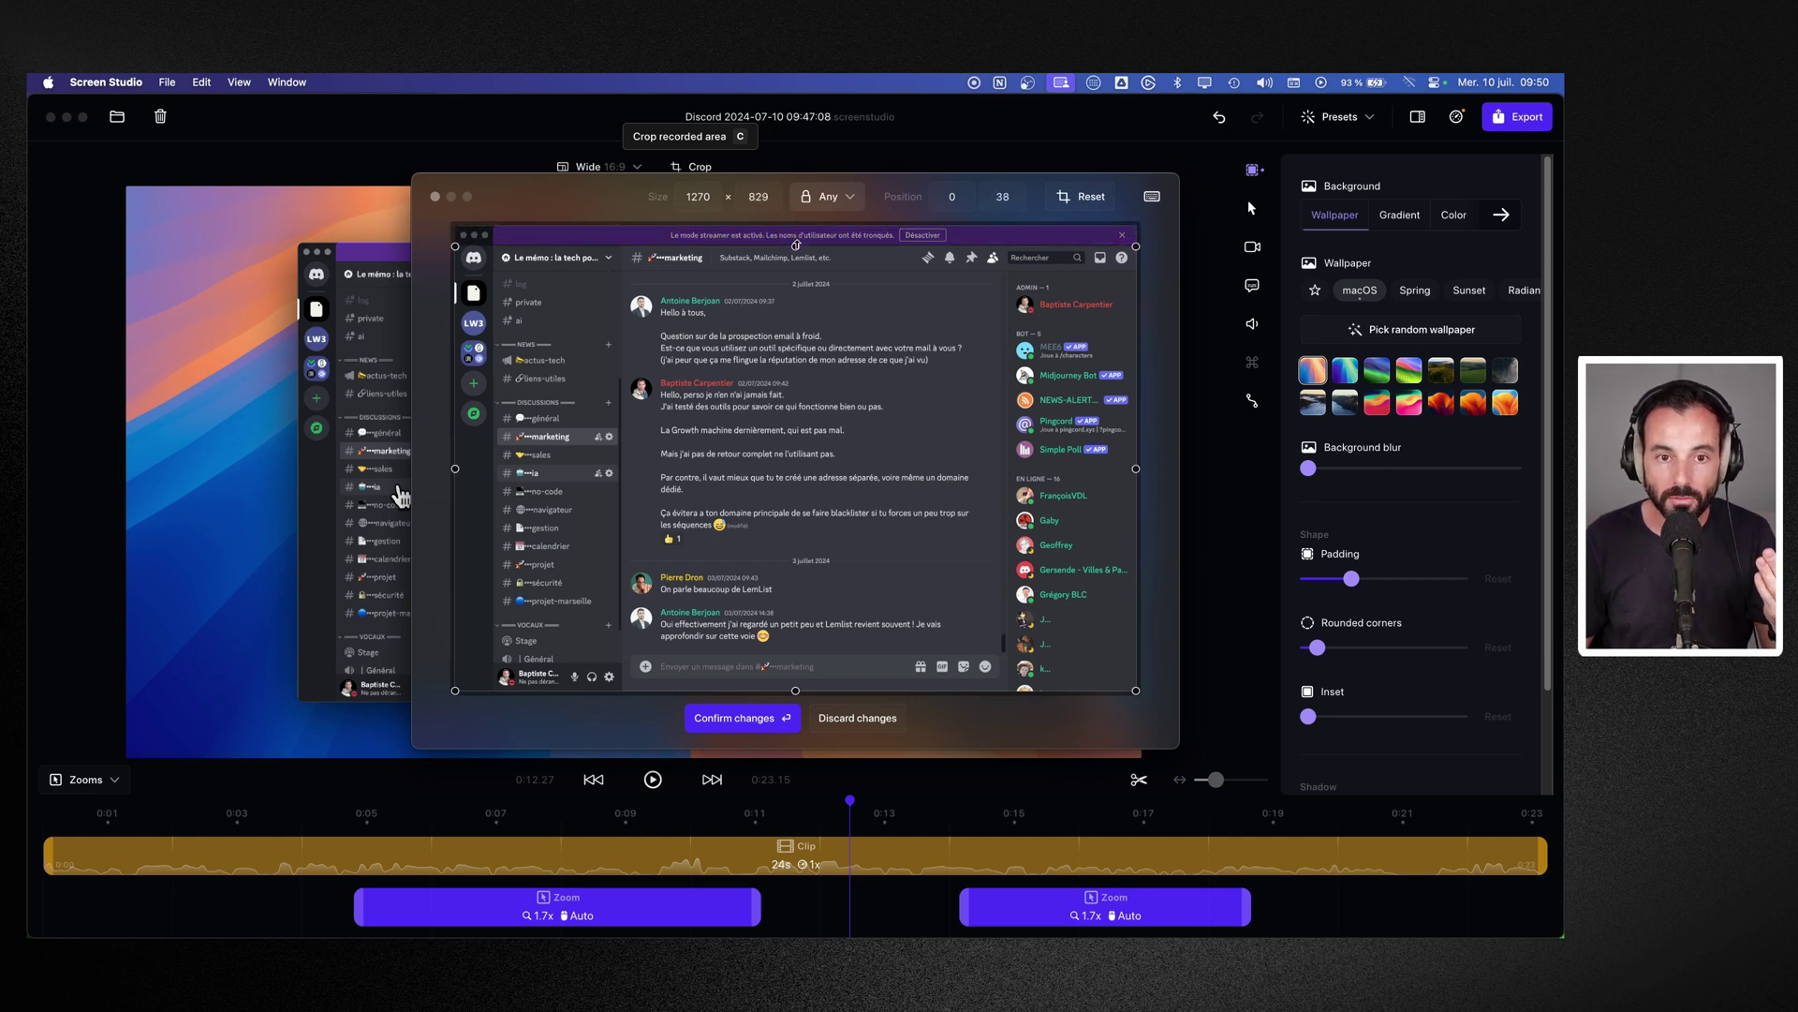
click(754, 719)
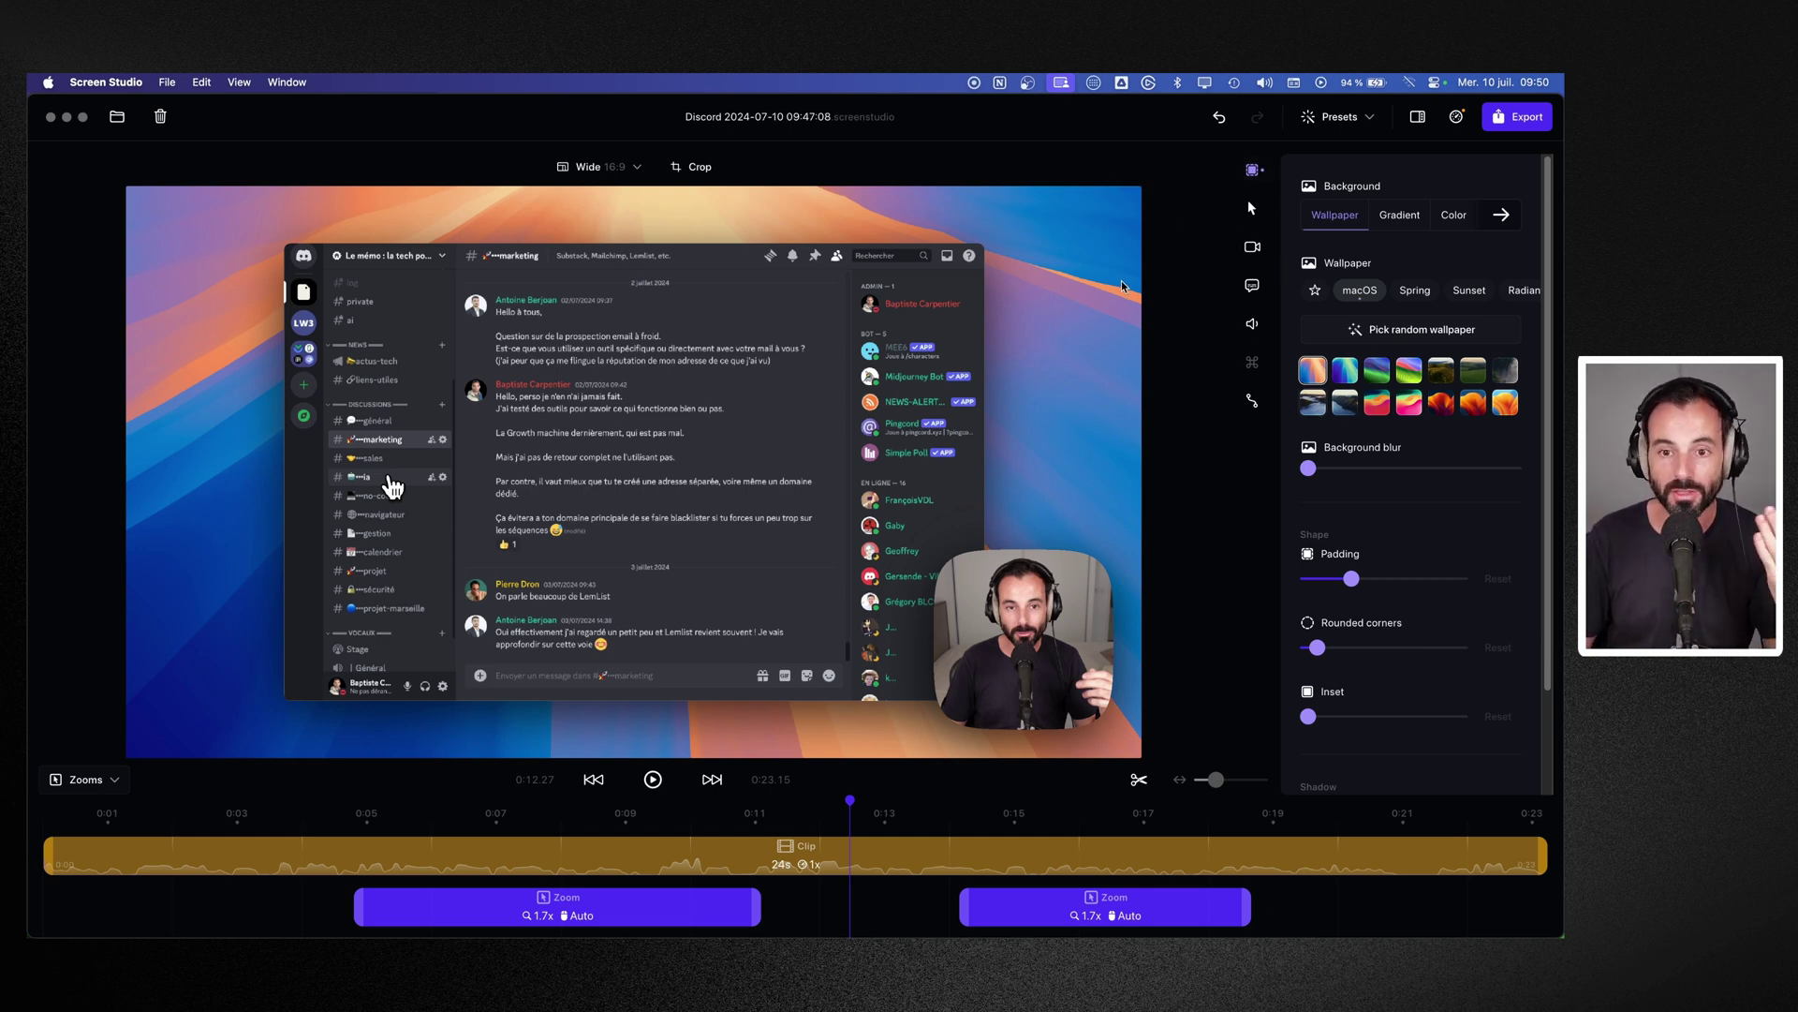
Step: Try two macOS wallpapers and a Spring wallpaper as the video background
click(1342, 374)
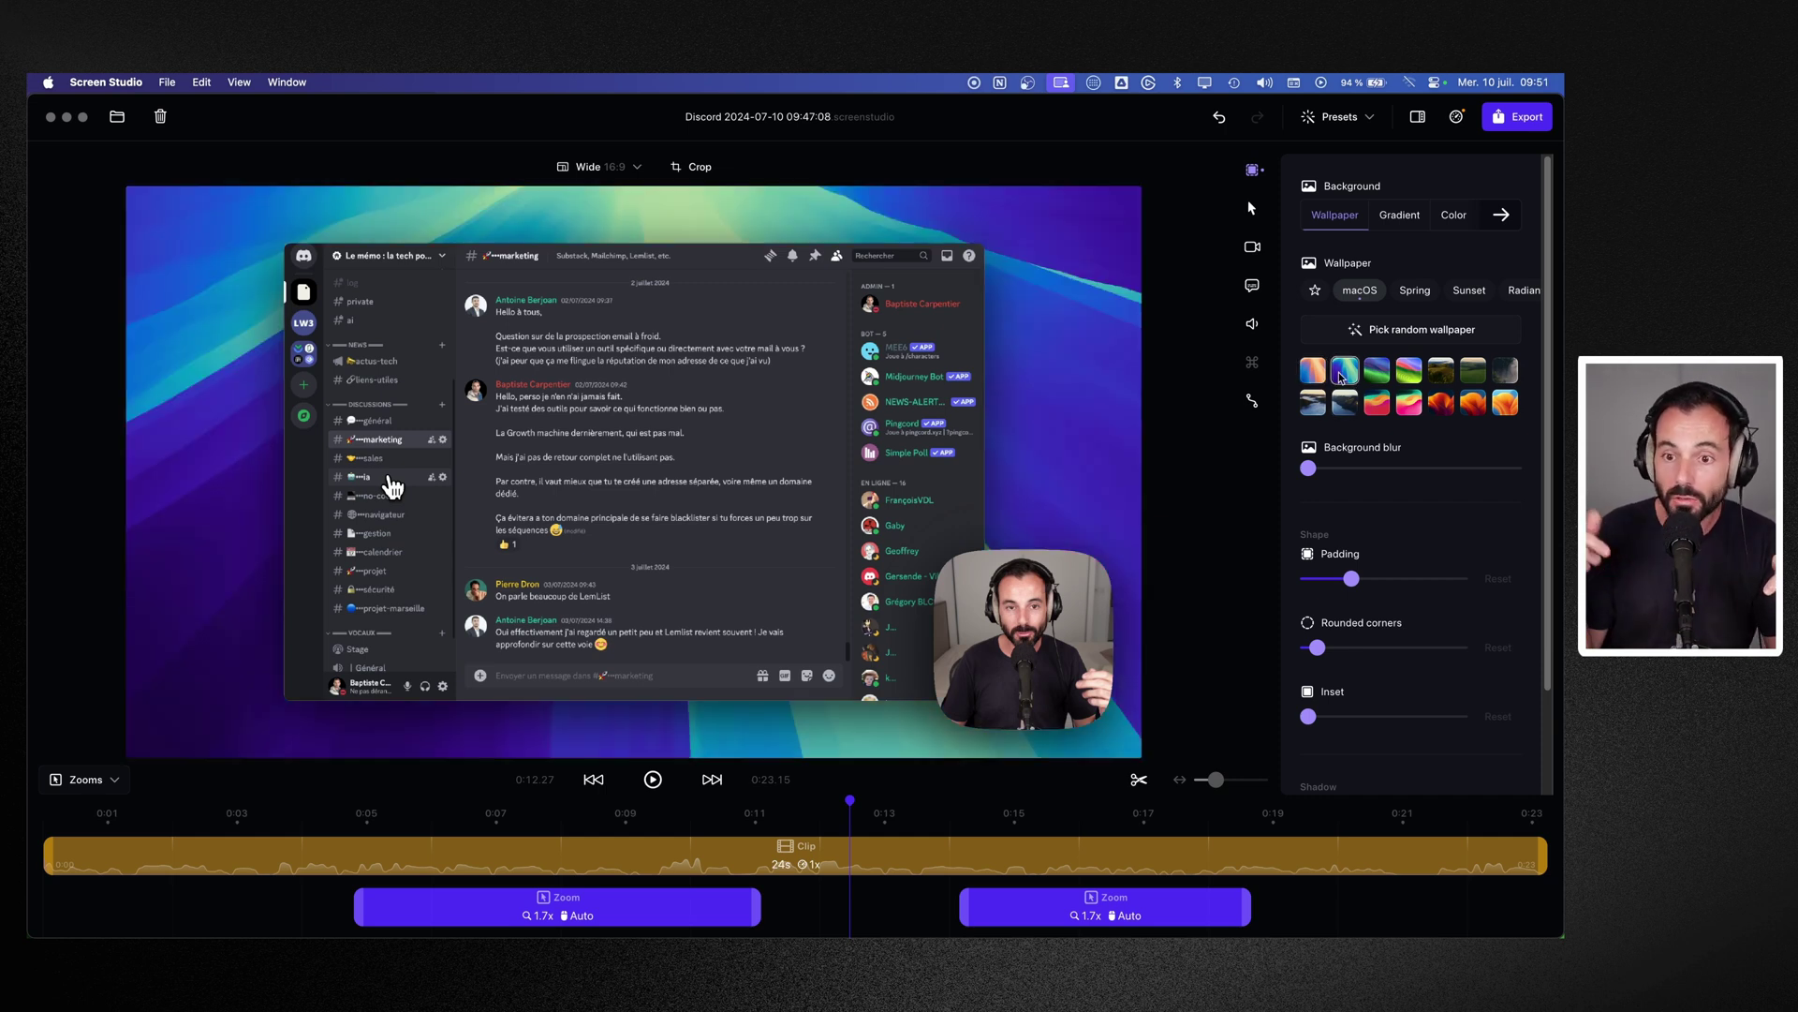
click(1409, 371)
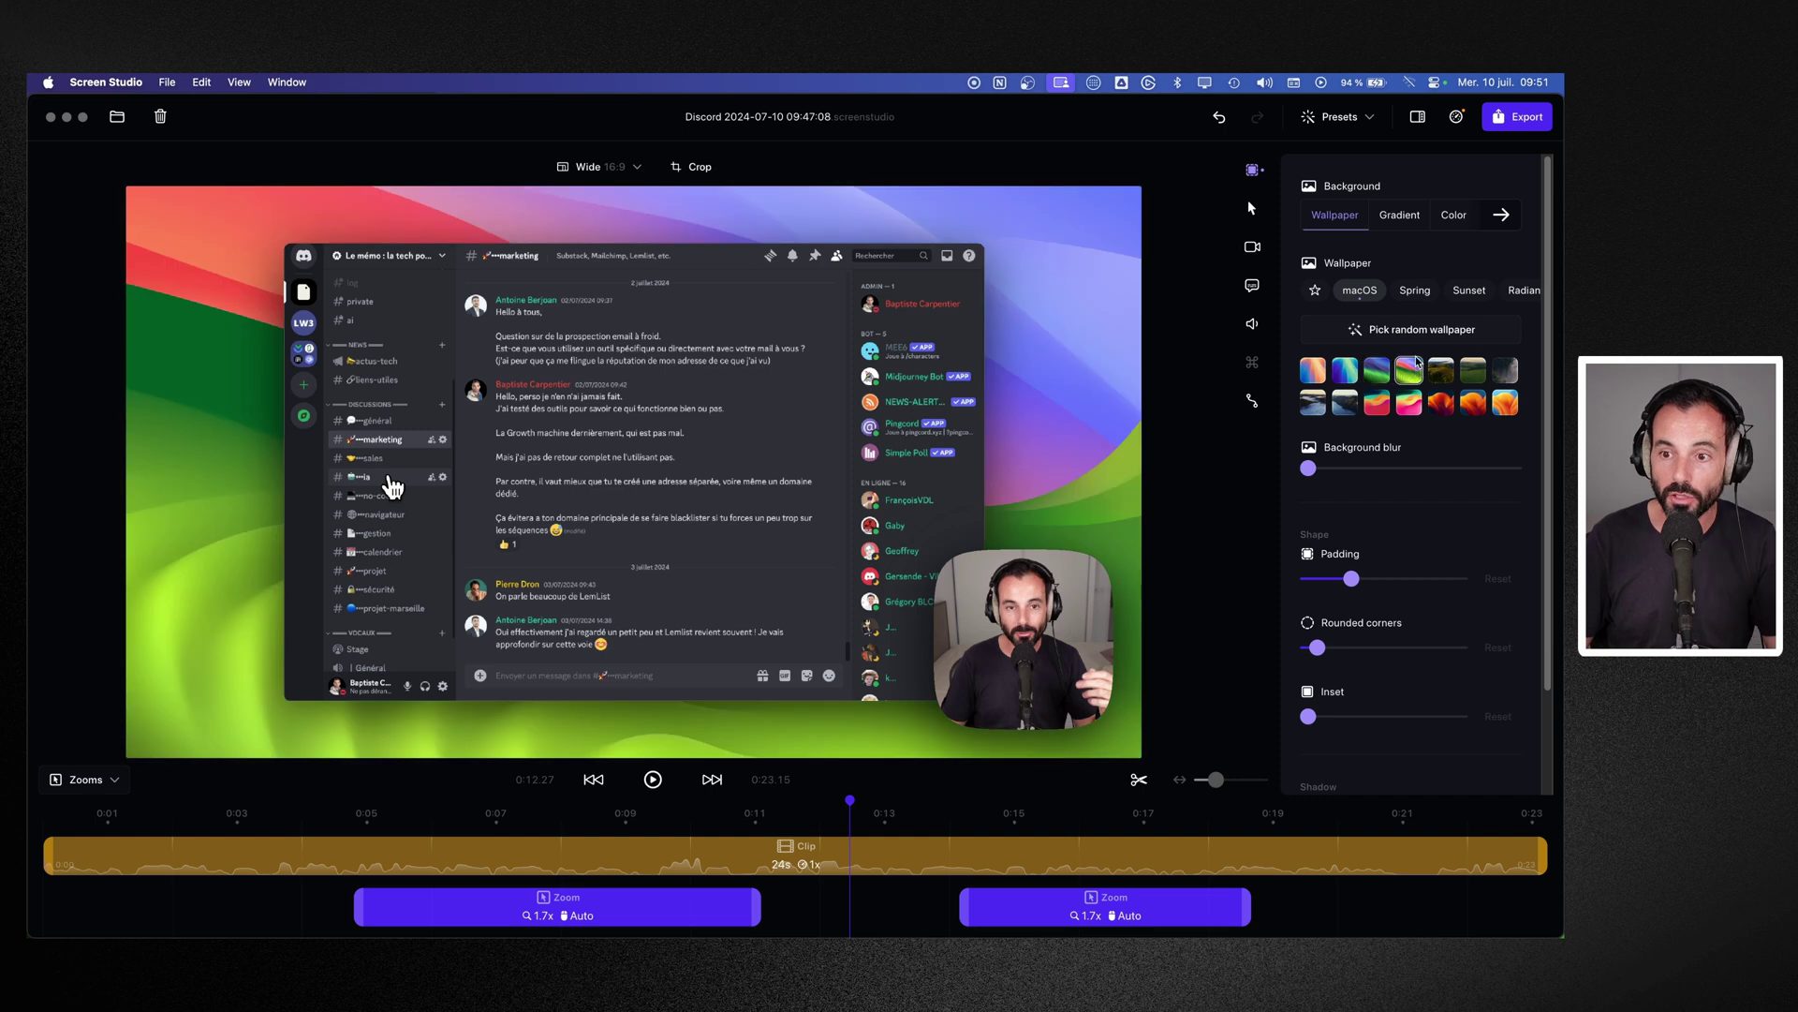
click(1411, 290)
click(1382, 406)
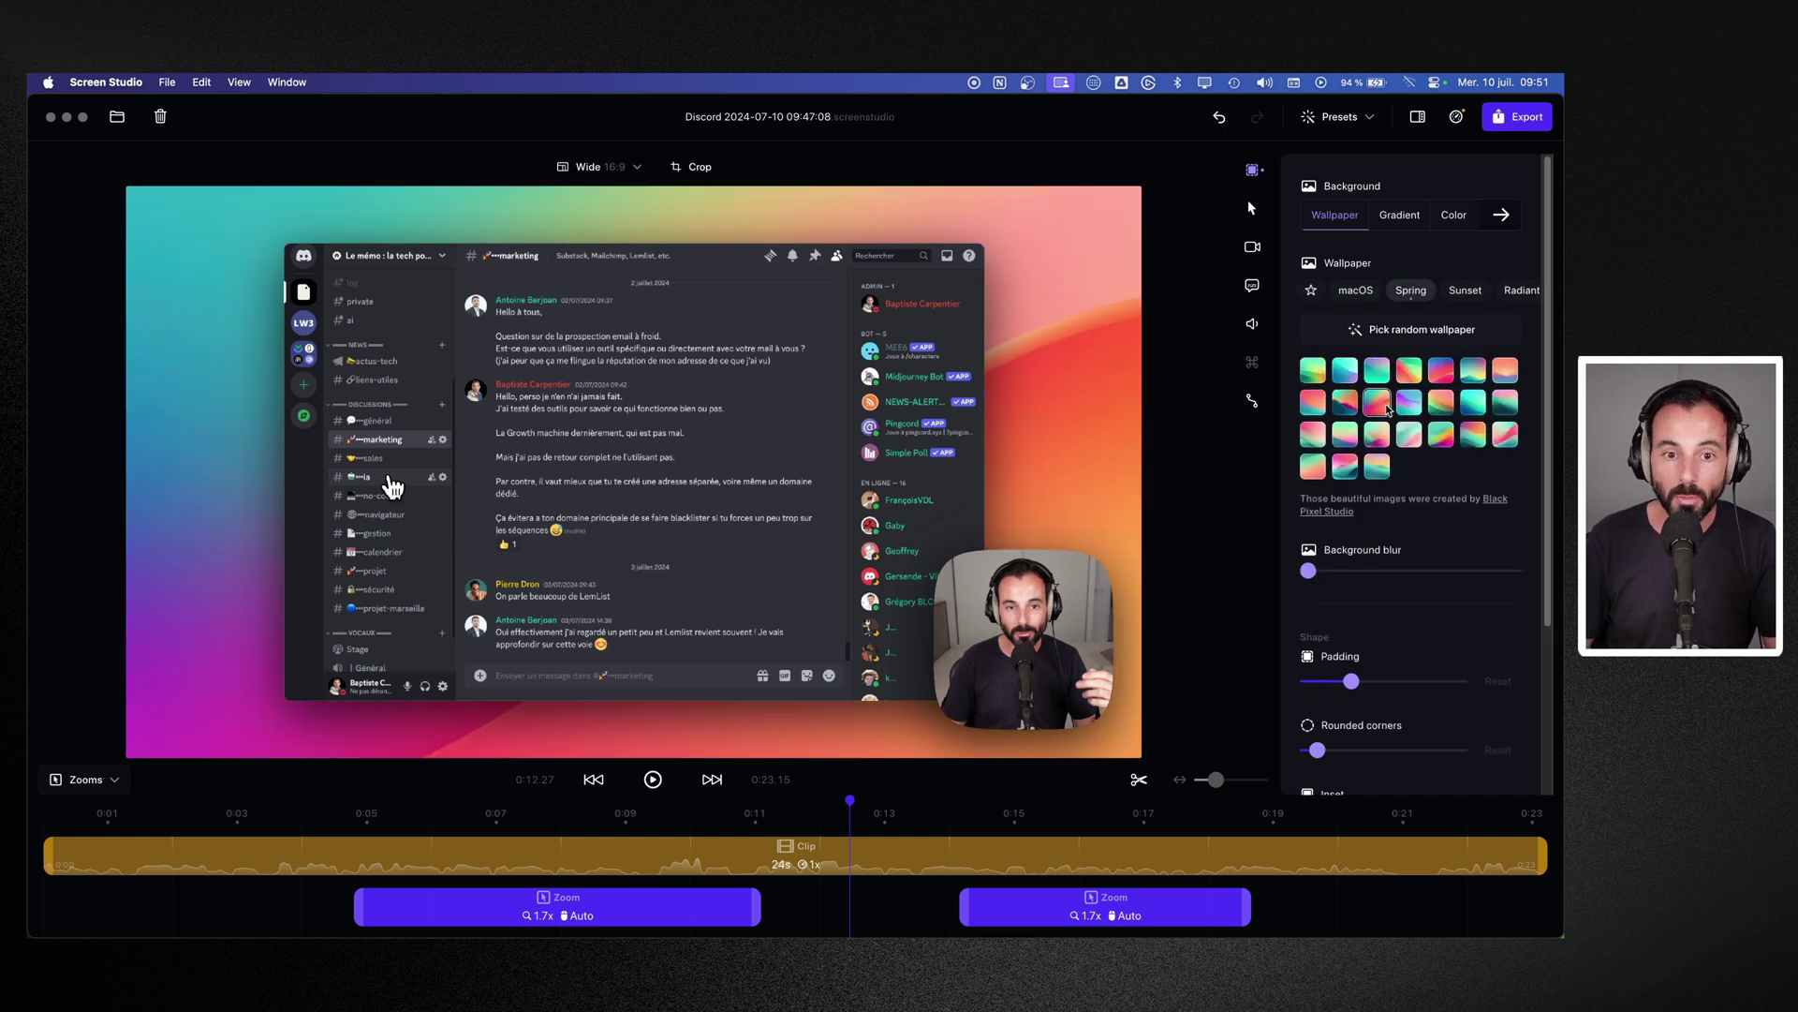
Step: Try a wallpaper from the Radiant collection and one from the Energy collection as the background
click(1464, 293)
click(1465, 296)
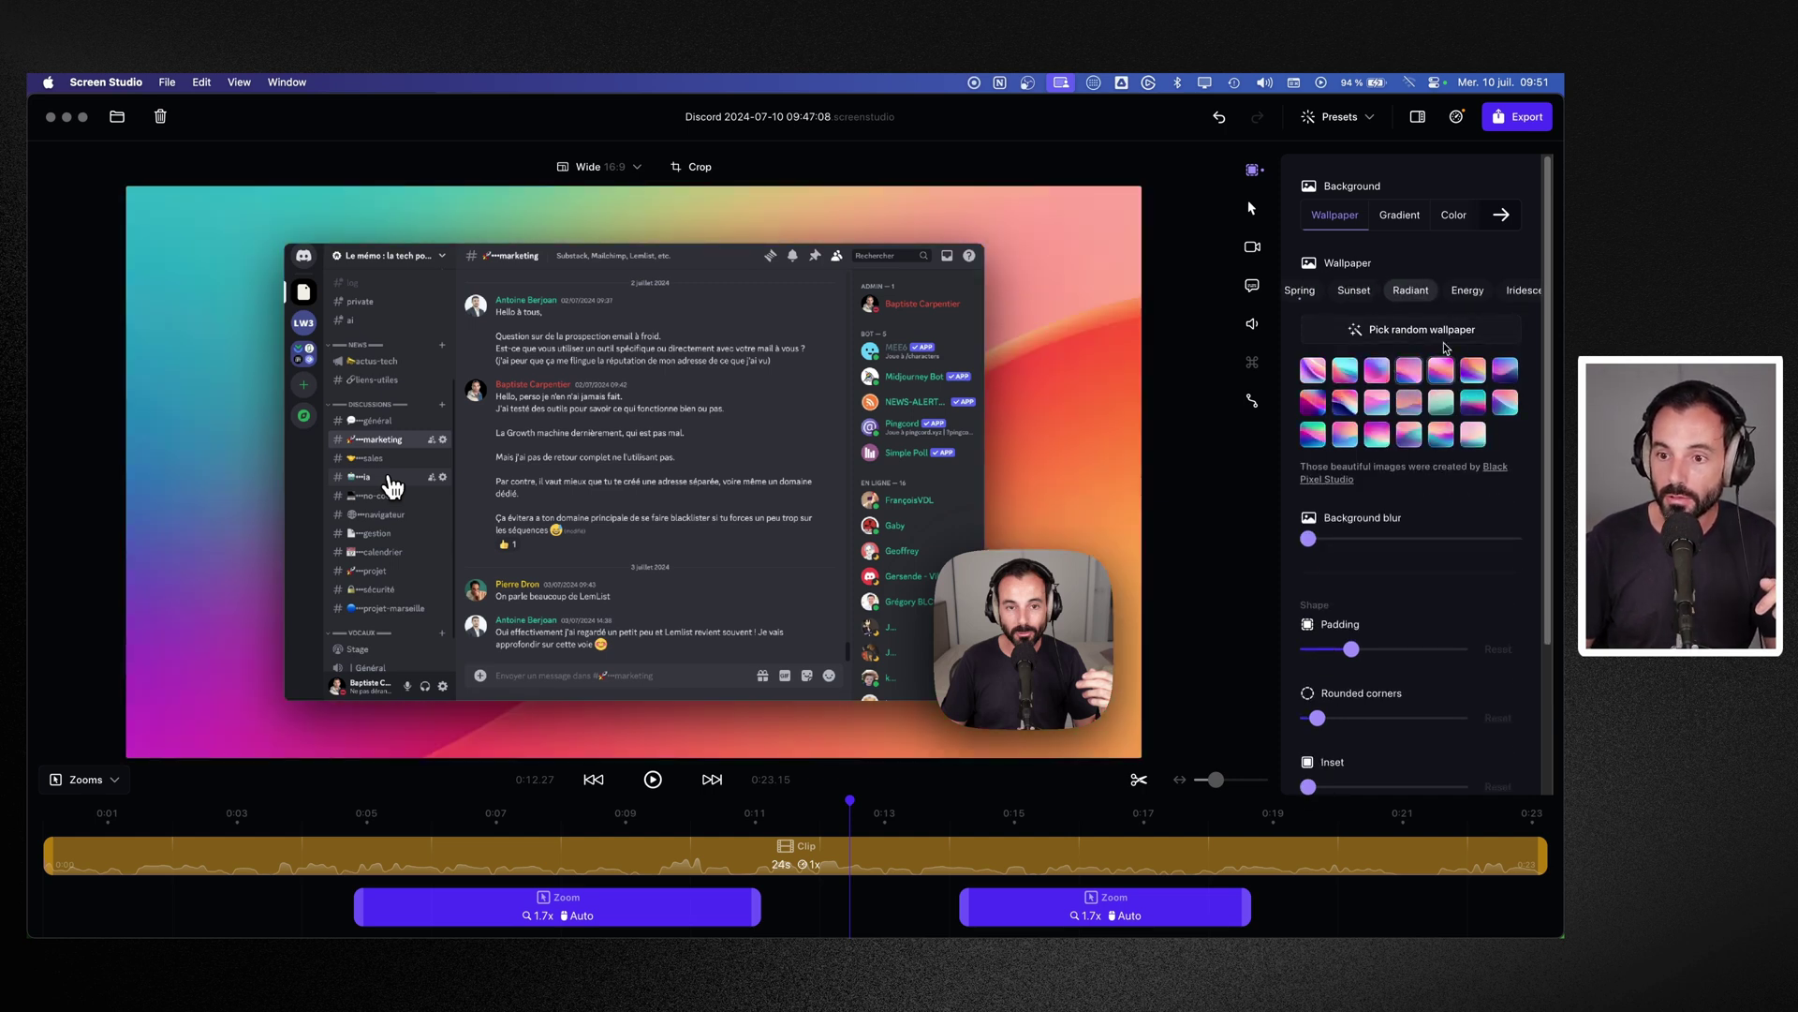
click(1409, 403)
click(1467, 291)
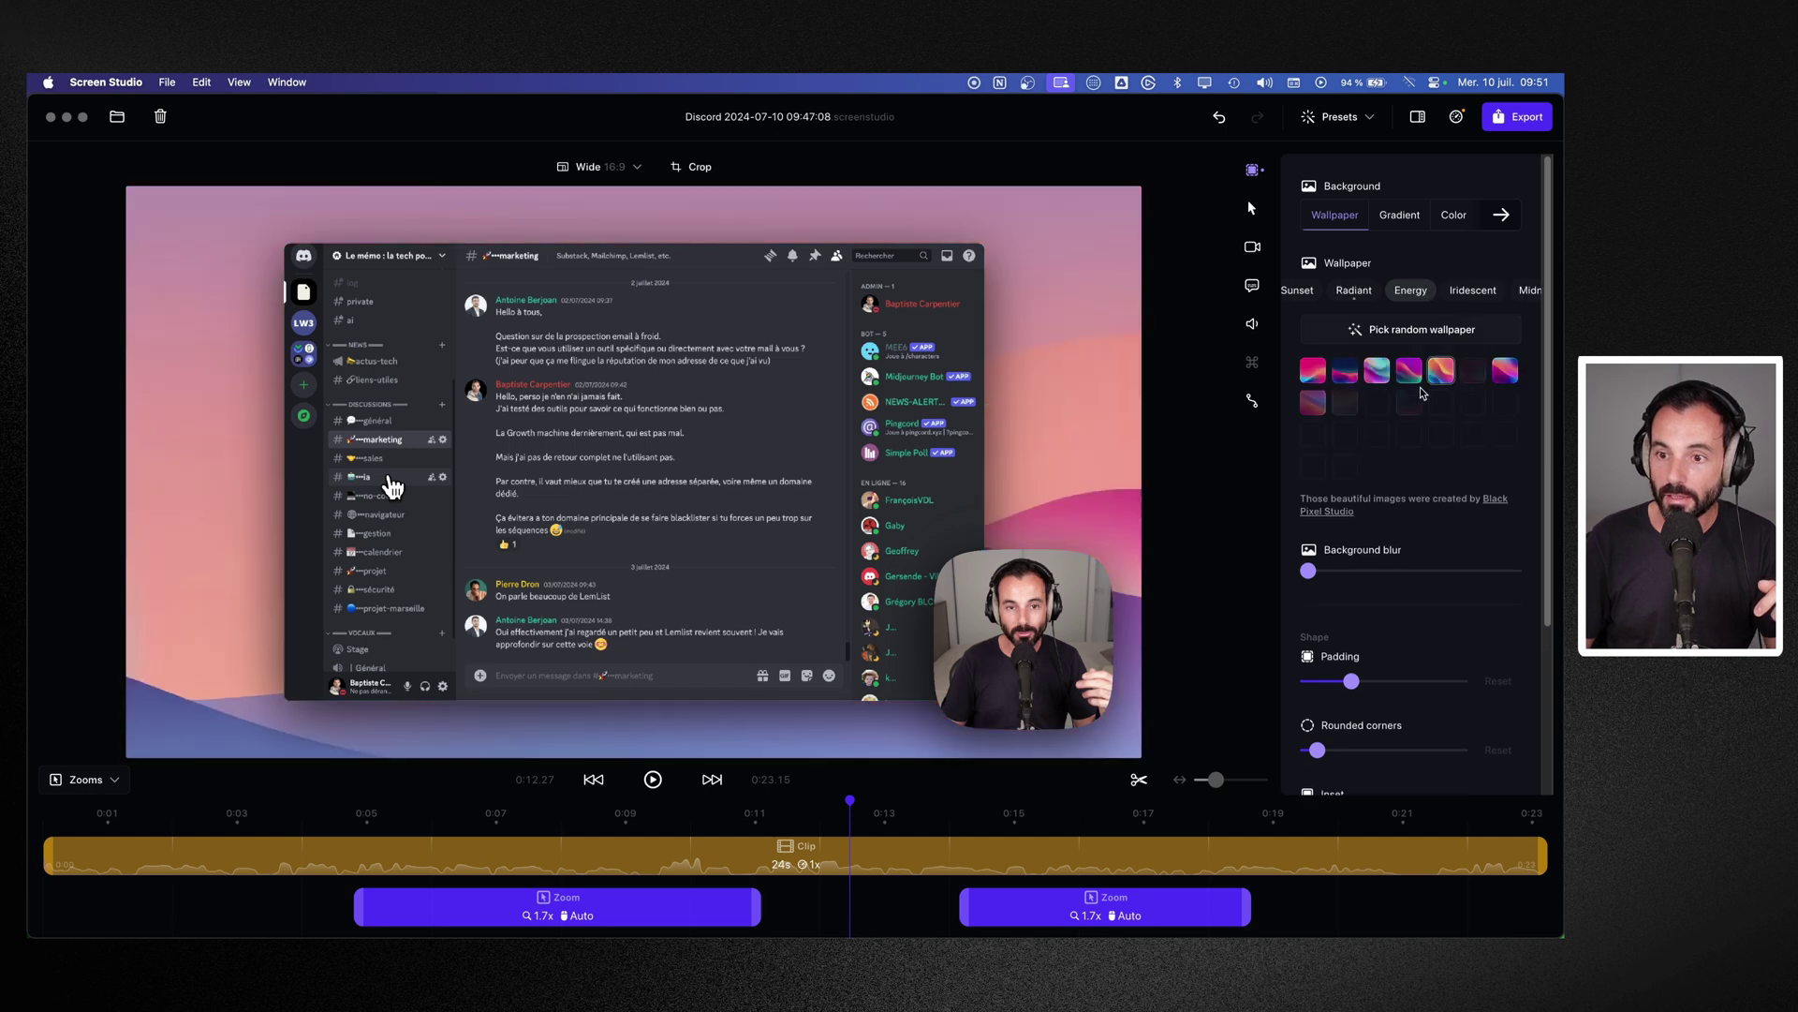
click(1411, 372)
Step: Apply the teal and pink wallpaper from the Iridescent collection, and show the Midnight collection
click(1476, 292)
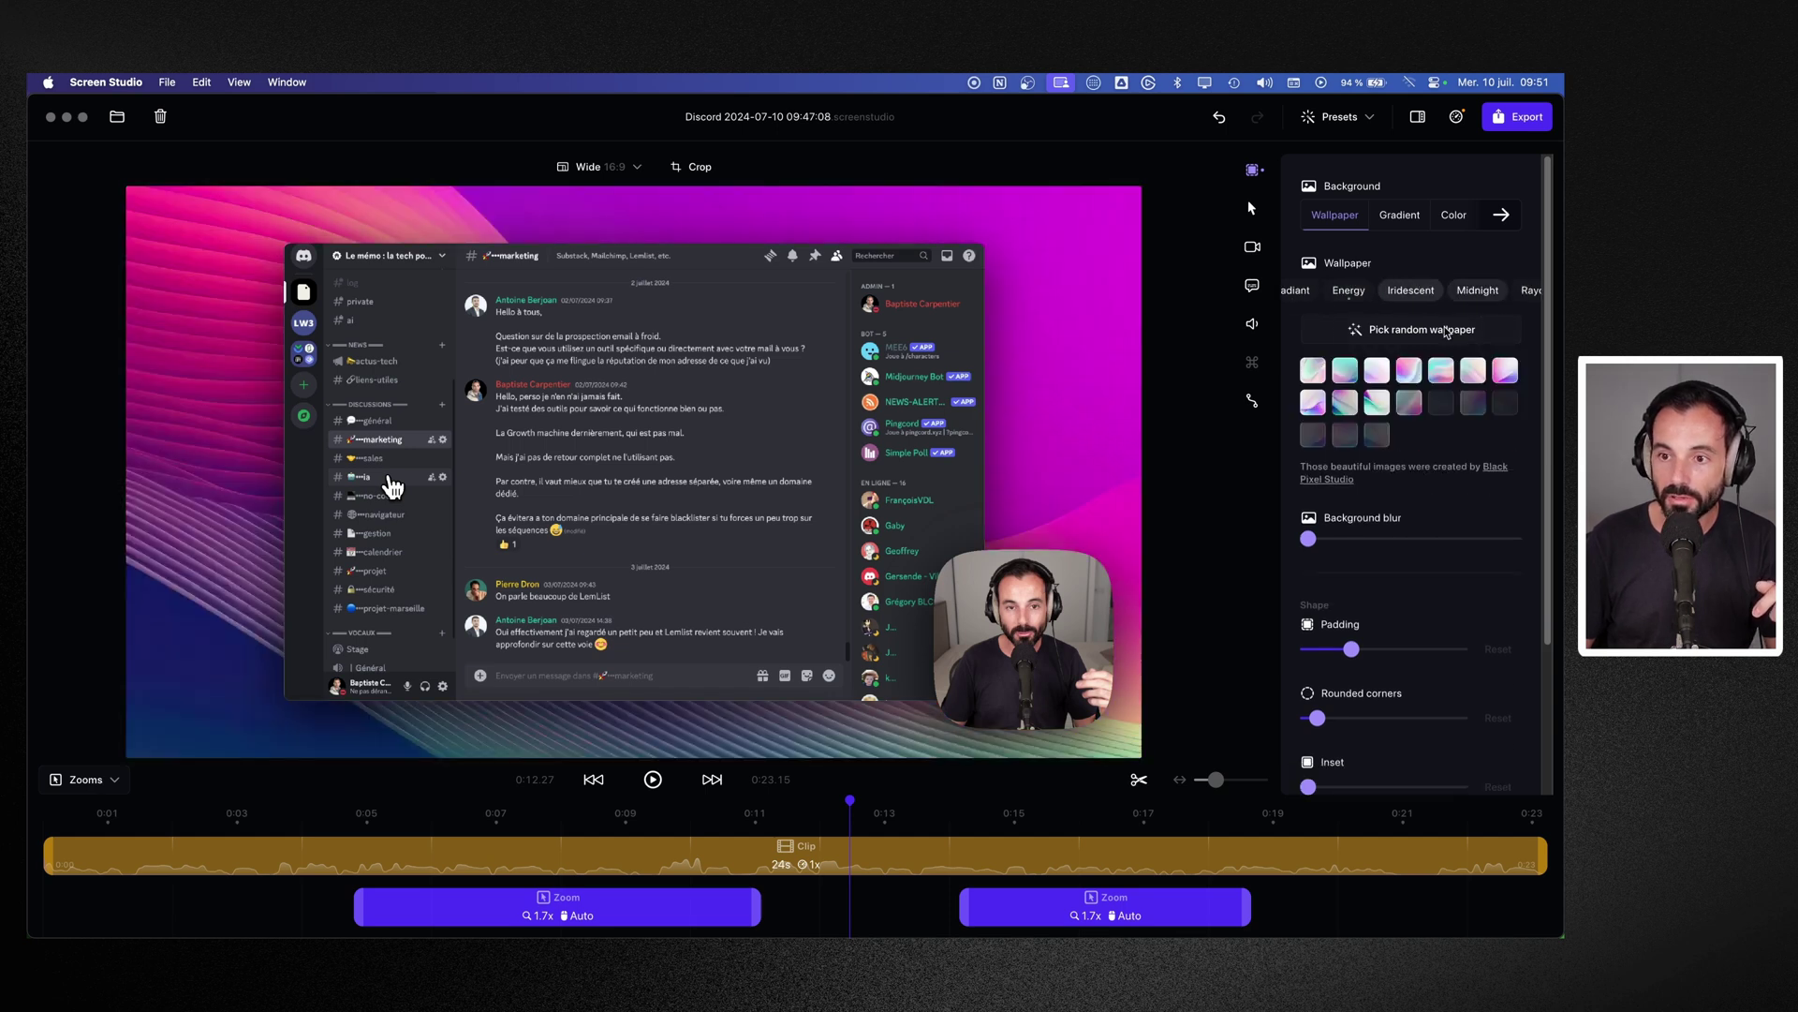
click(1358, 372)
click(1491, 292)
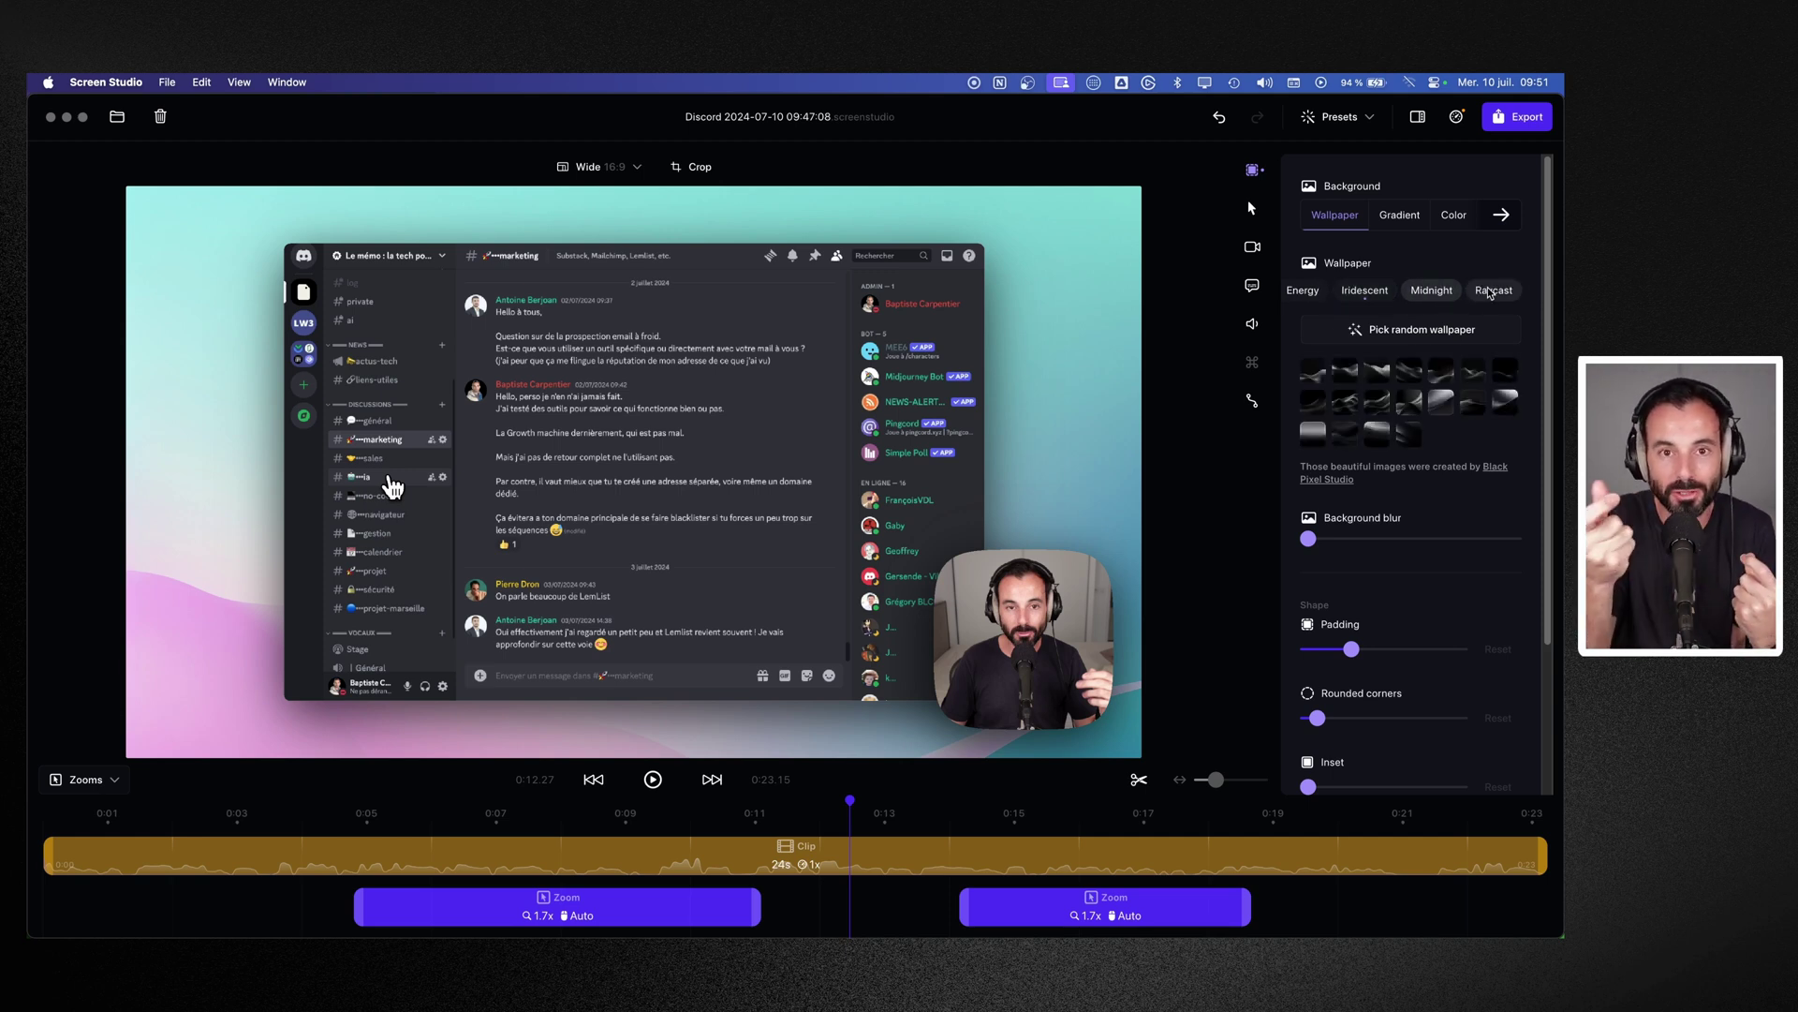
Step: Apply the blue and green macOS wallpaper as the background and raise its blur to a medium level
click(1312, 292)
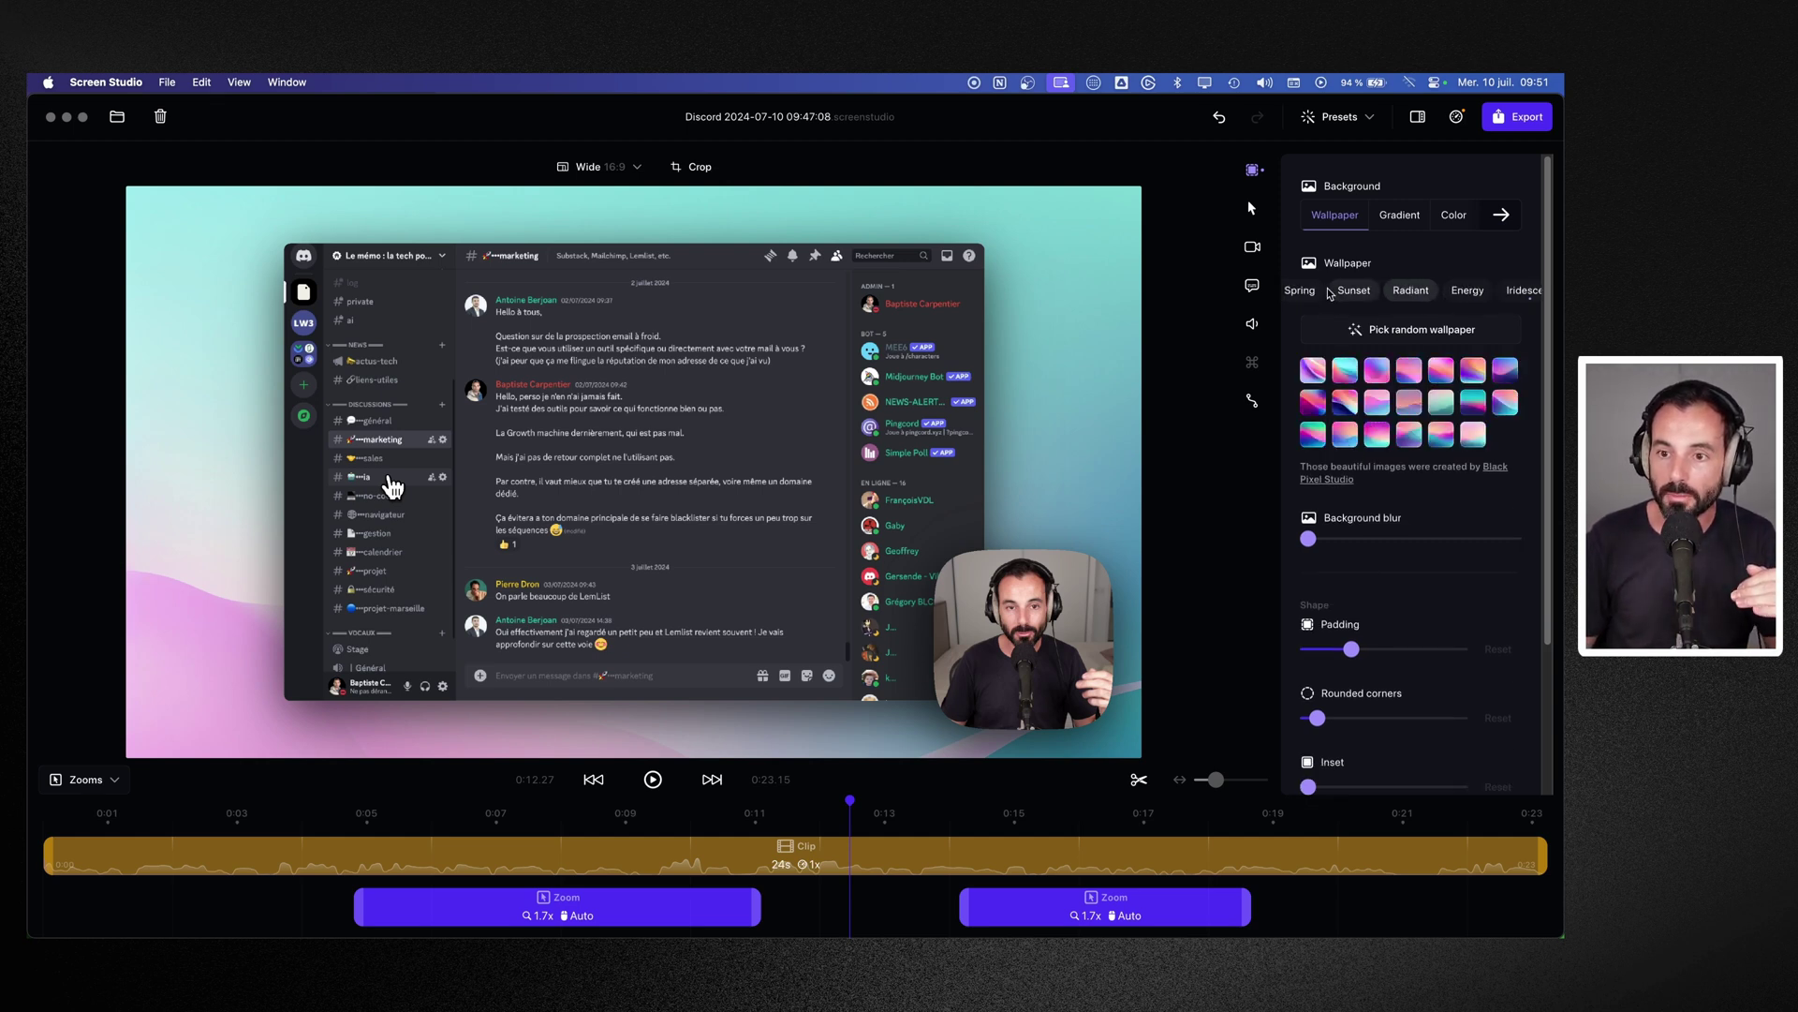
scroll(1359, 290, left, 3)
click(1396, 291)
click(1356, 290)
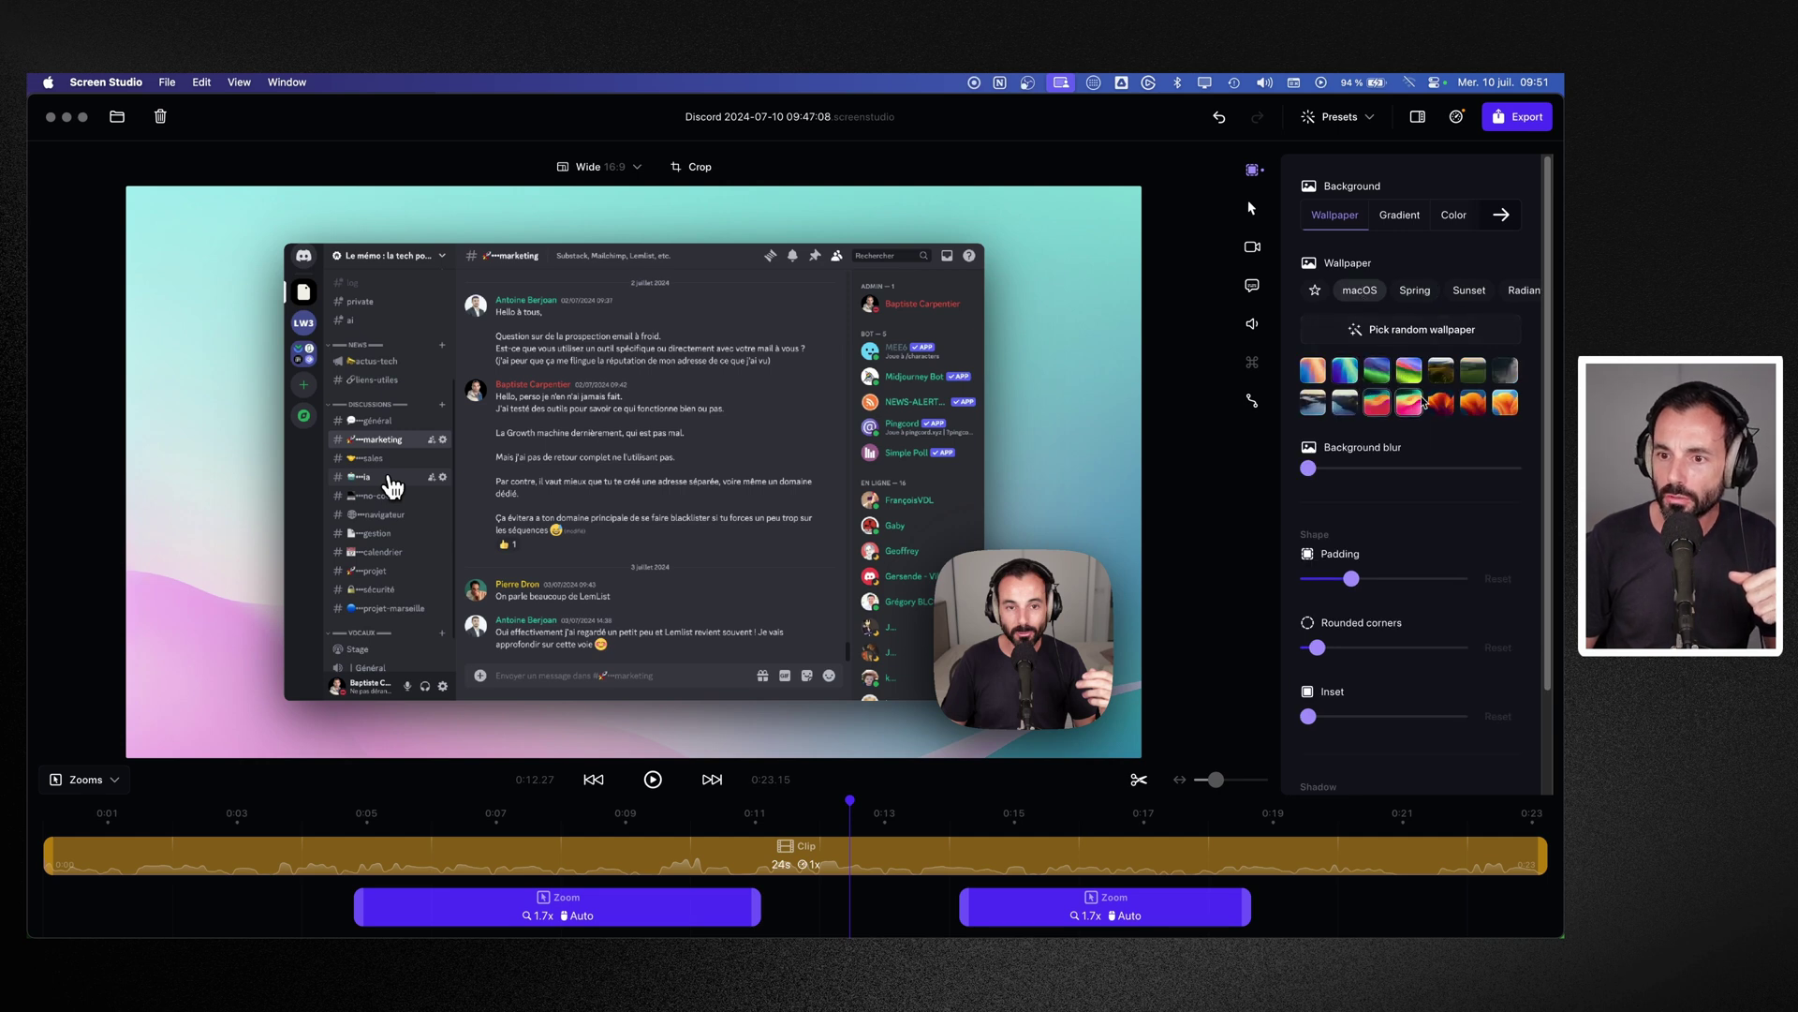
click(1347, 370)
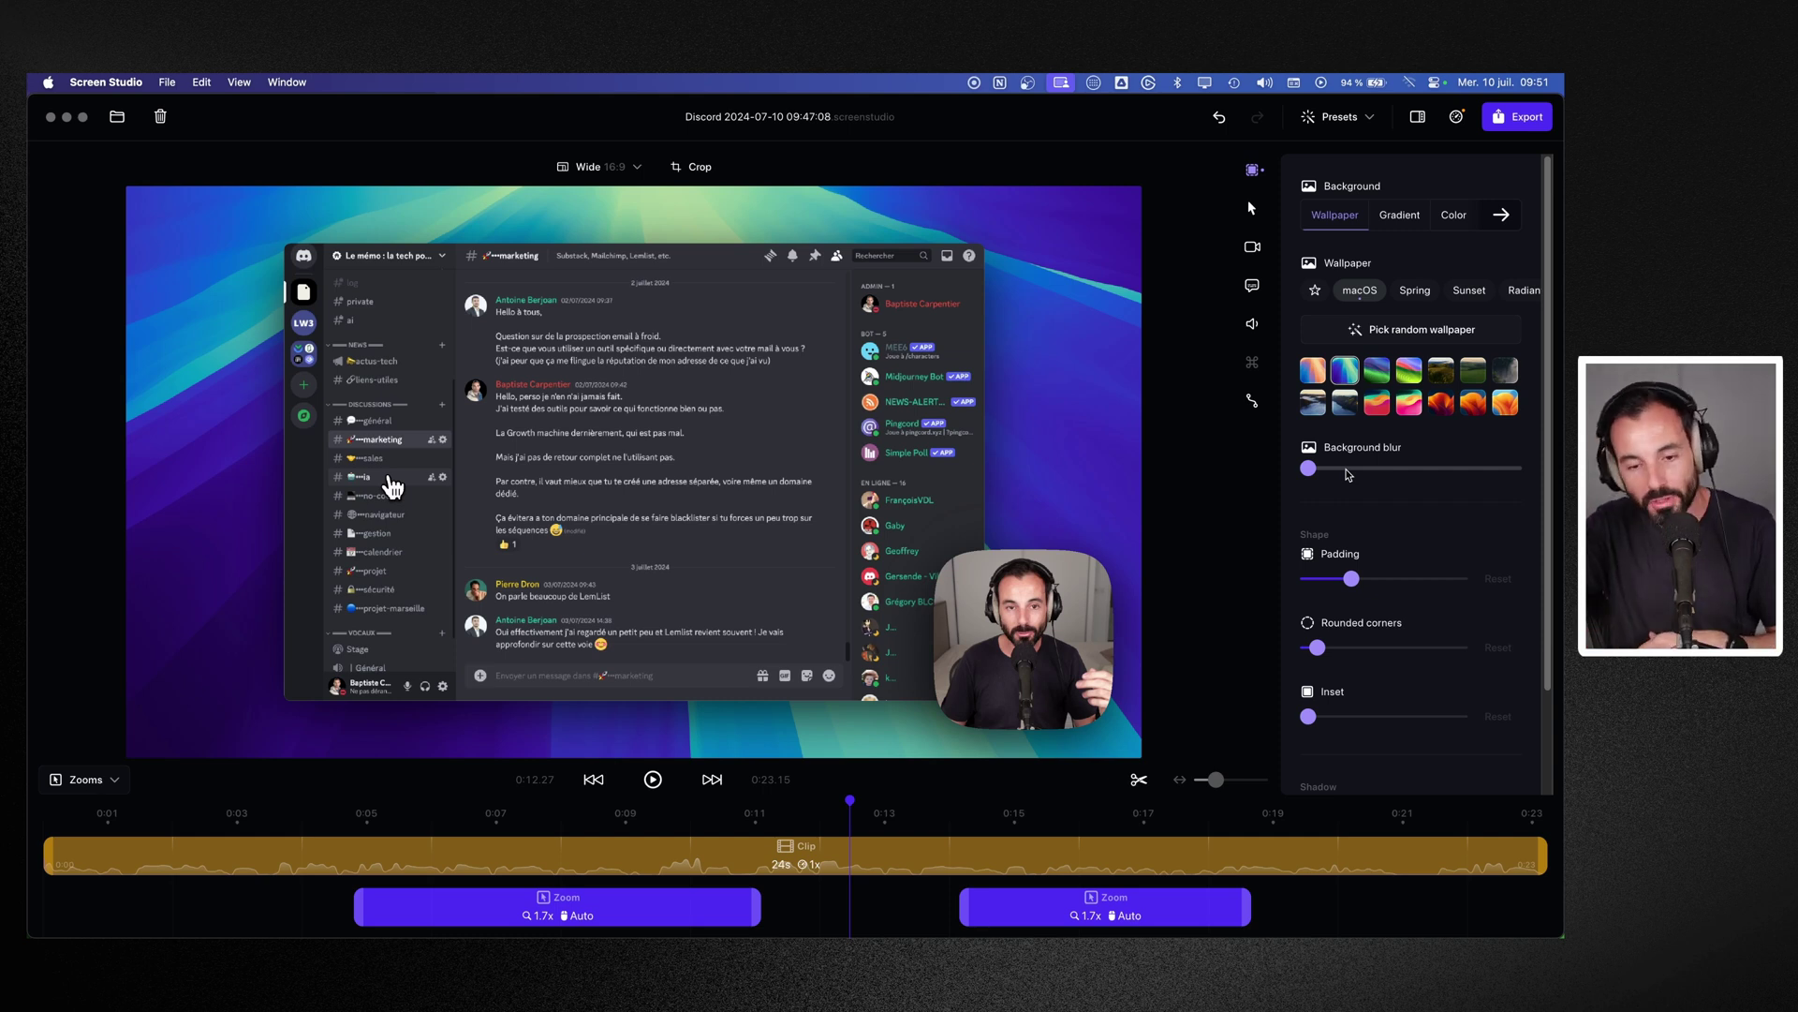
drag(1323, 473, 1396, 478)
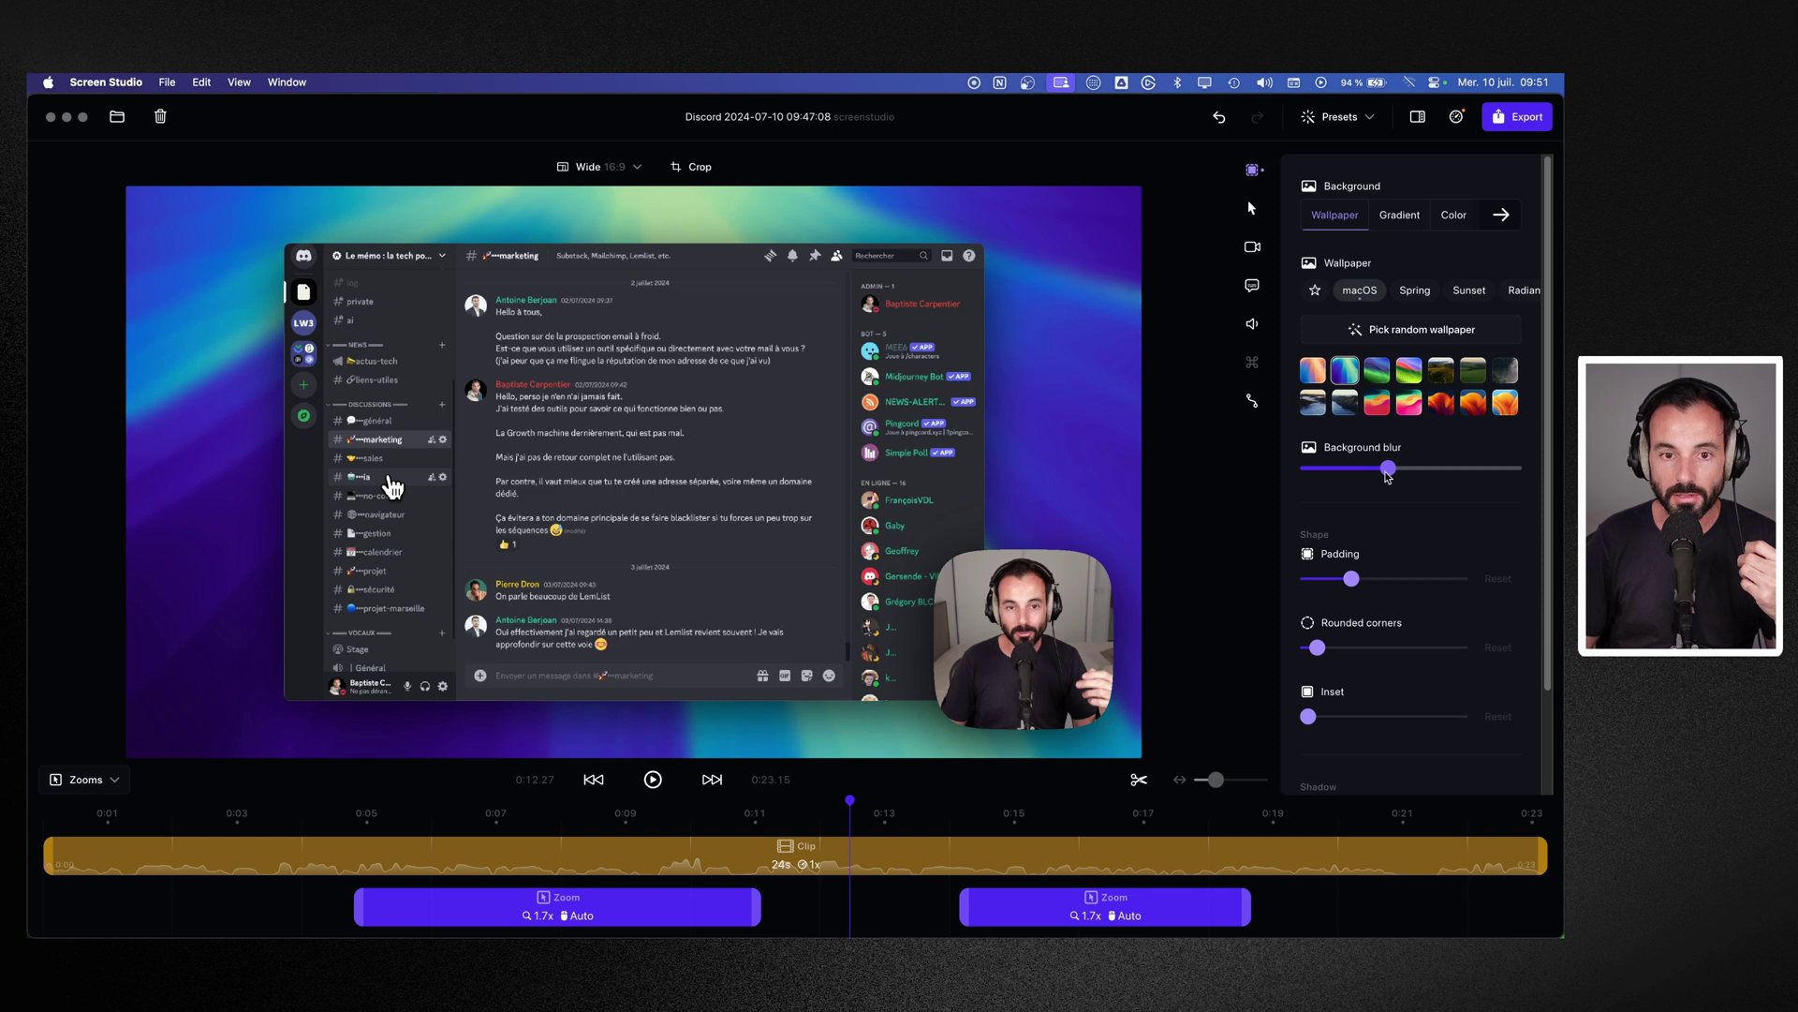
Step: Reduce the padding around the recorded window and set its rounded corners to 10
mouse_move(1351, 580)
drag(1351, 580, 1324, 578)
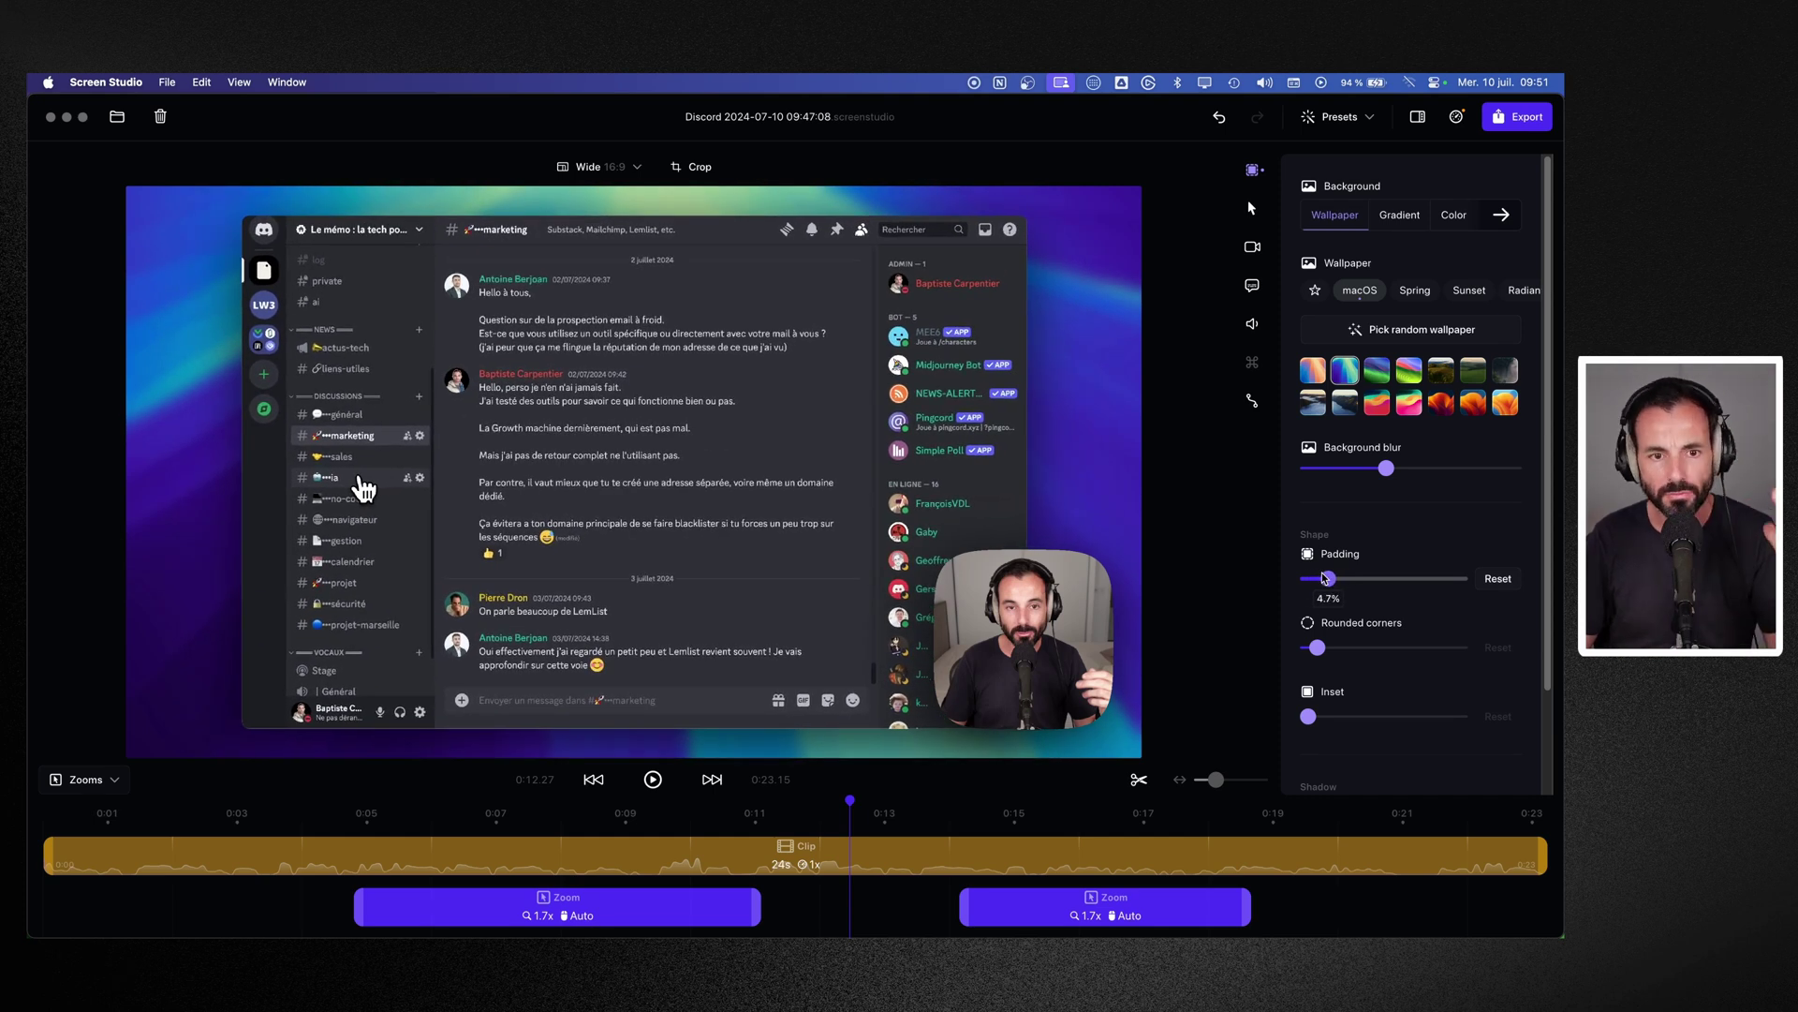
drag(1324, 578, 1321, 654)
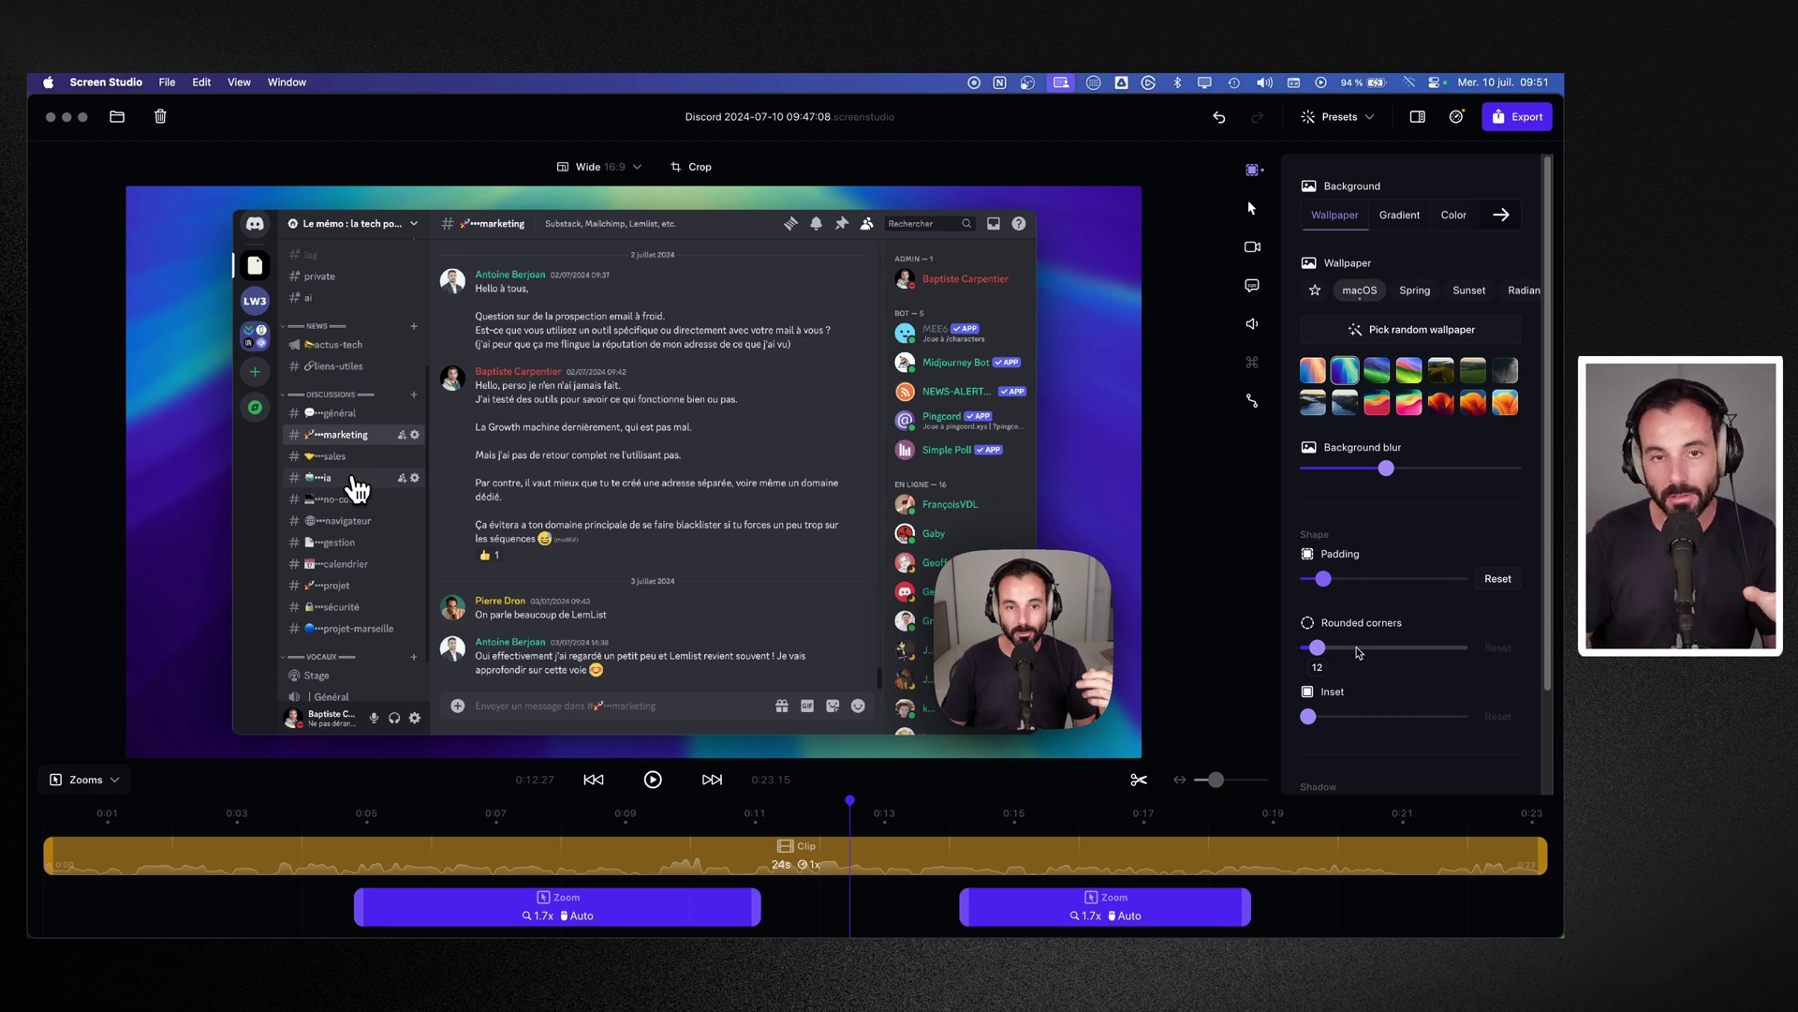
drag(1323, 653, 1318, 655)
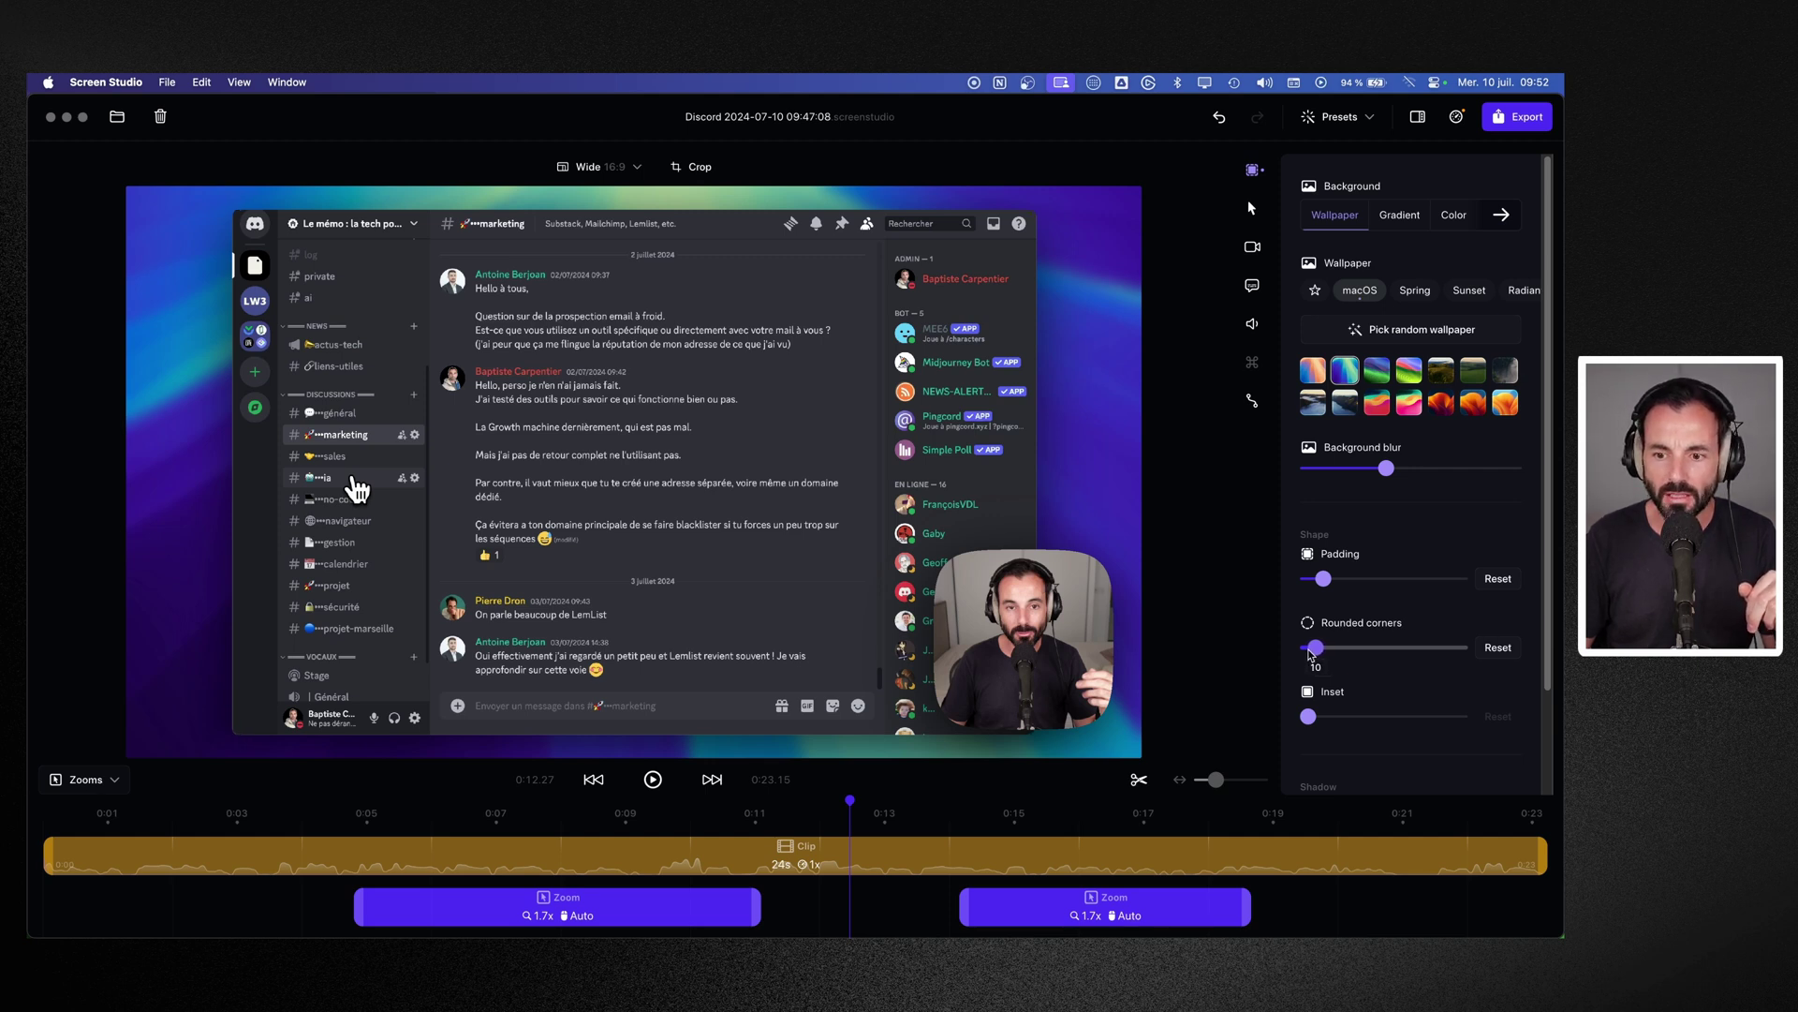
drag(1314, 653, 1315, 653)
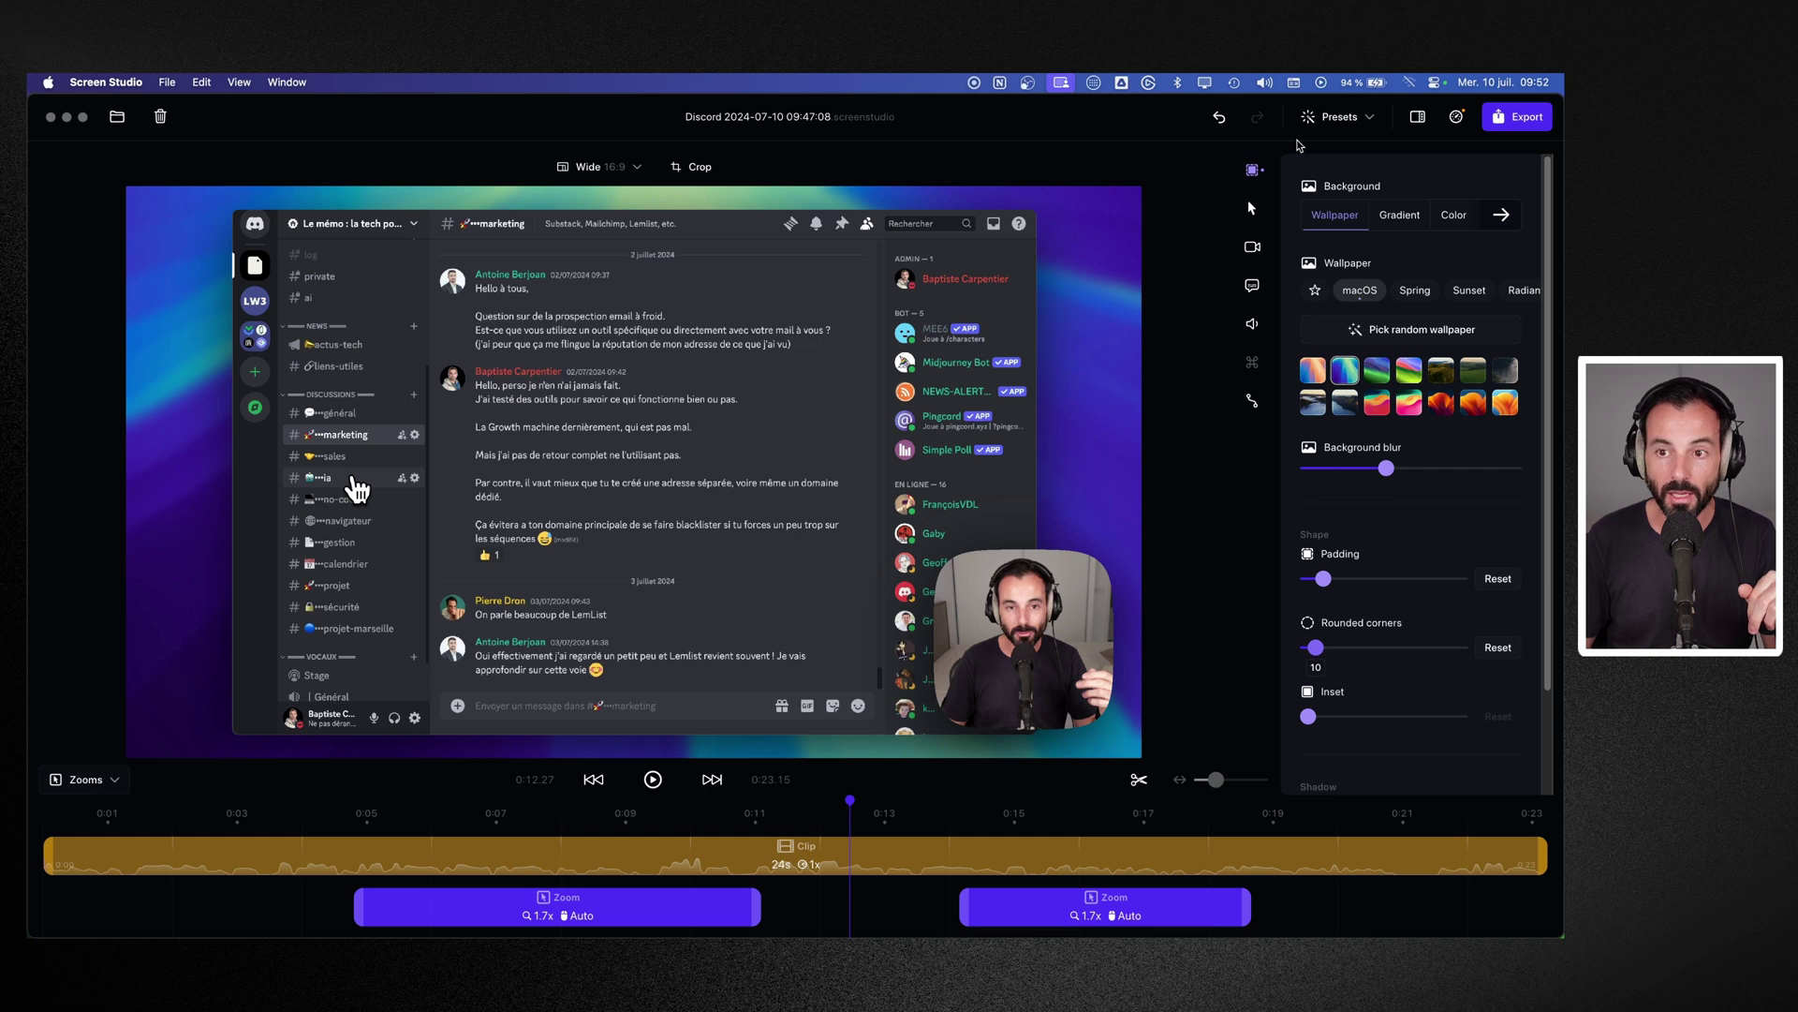
Step: Try the Main BCA preset on the recording, and return to the previous styling
click(1352, 123)
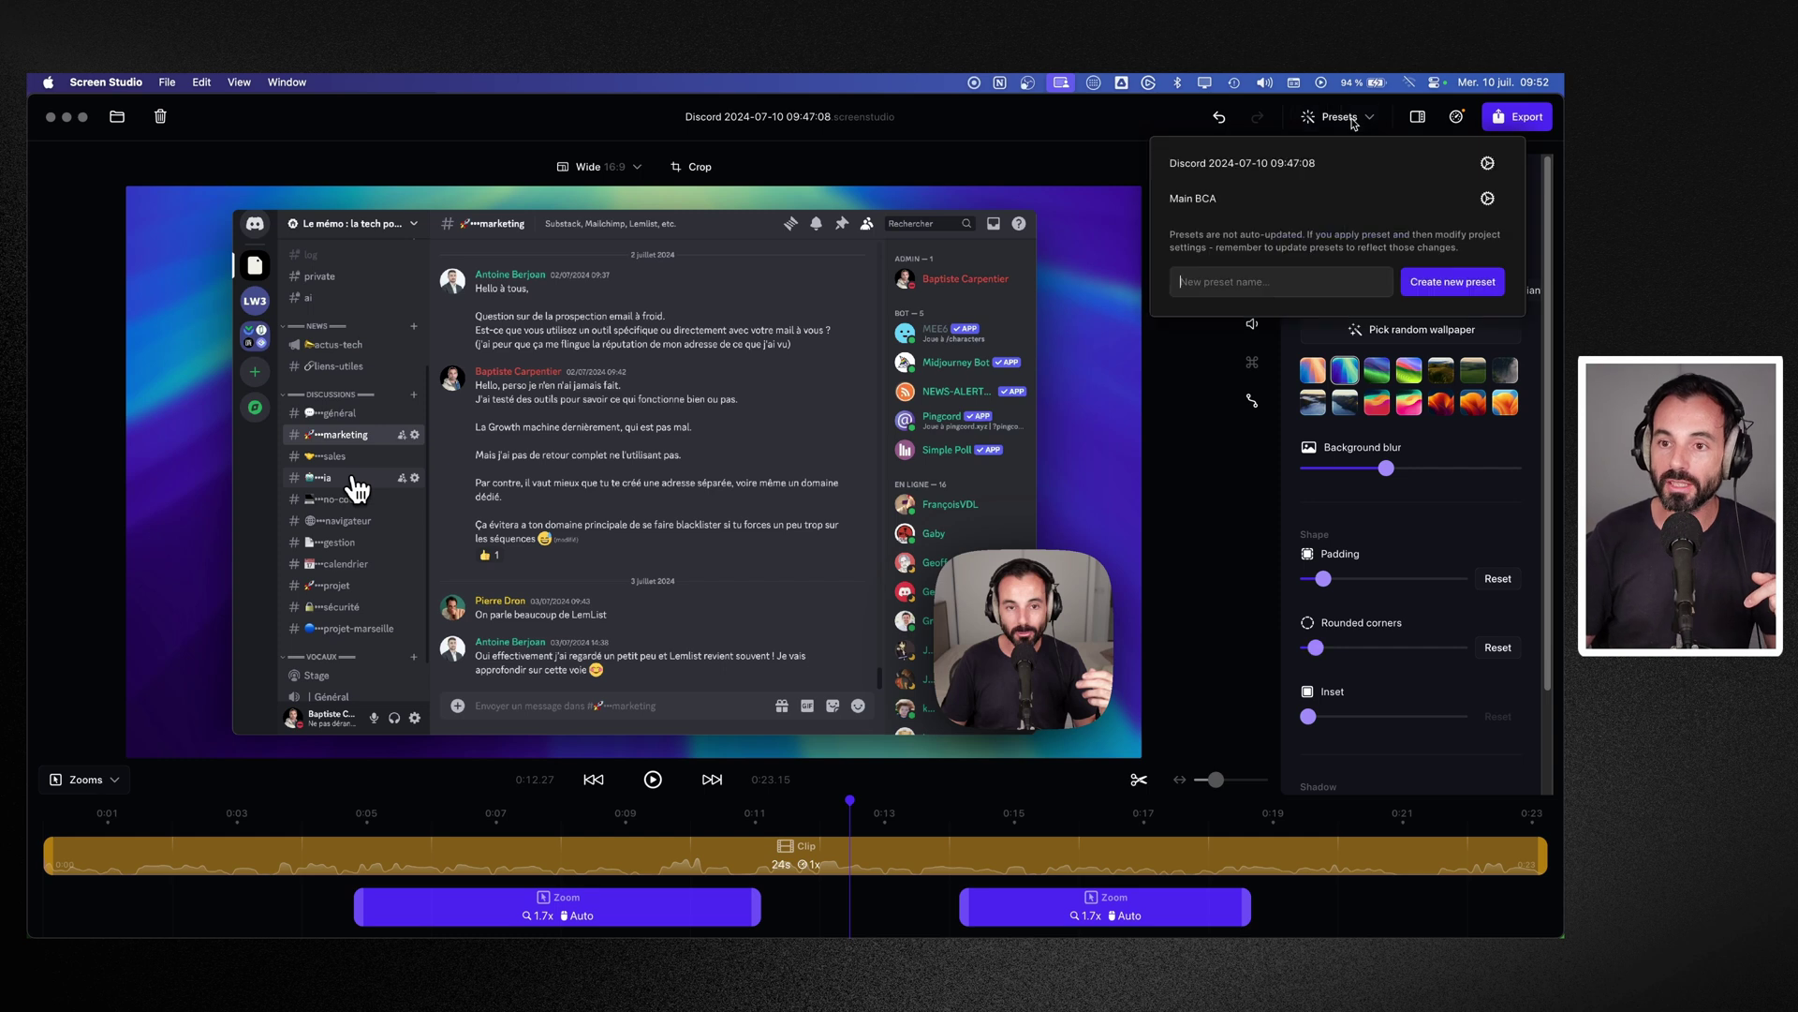
click(1251, 200)
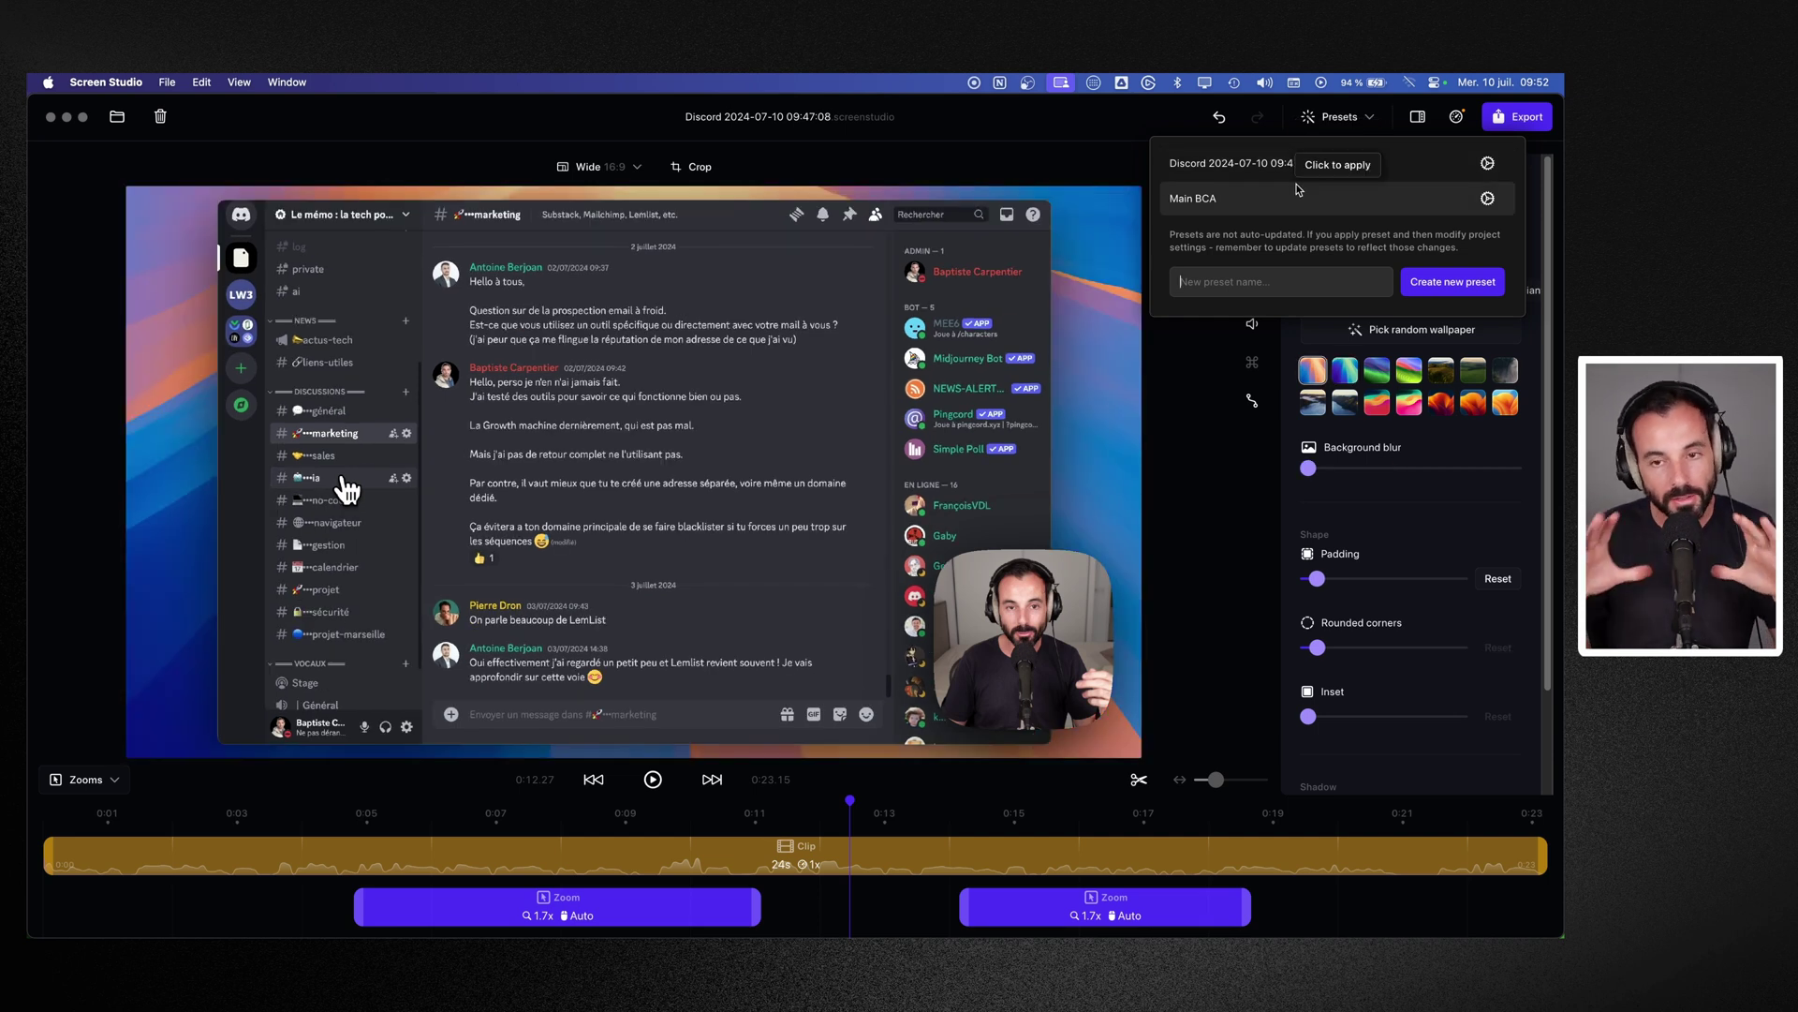
click(1260, 164)
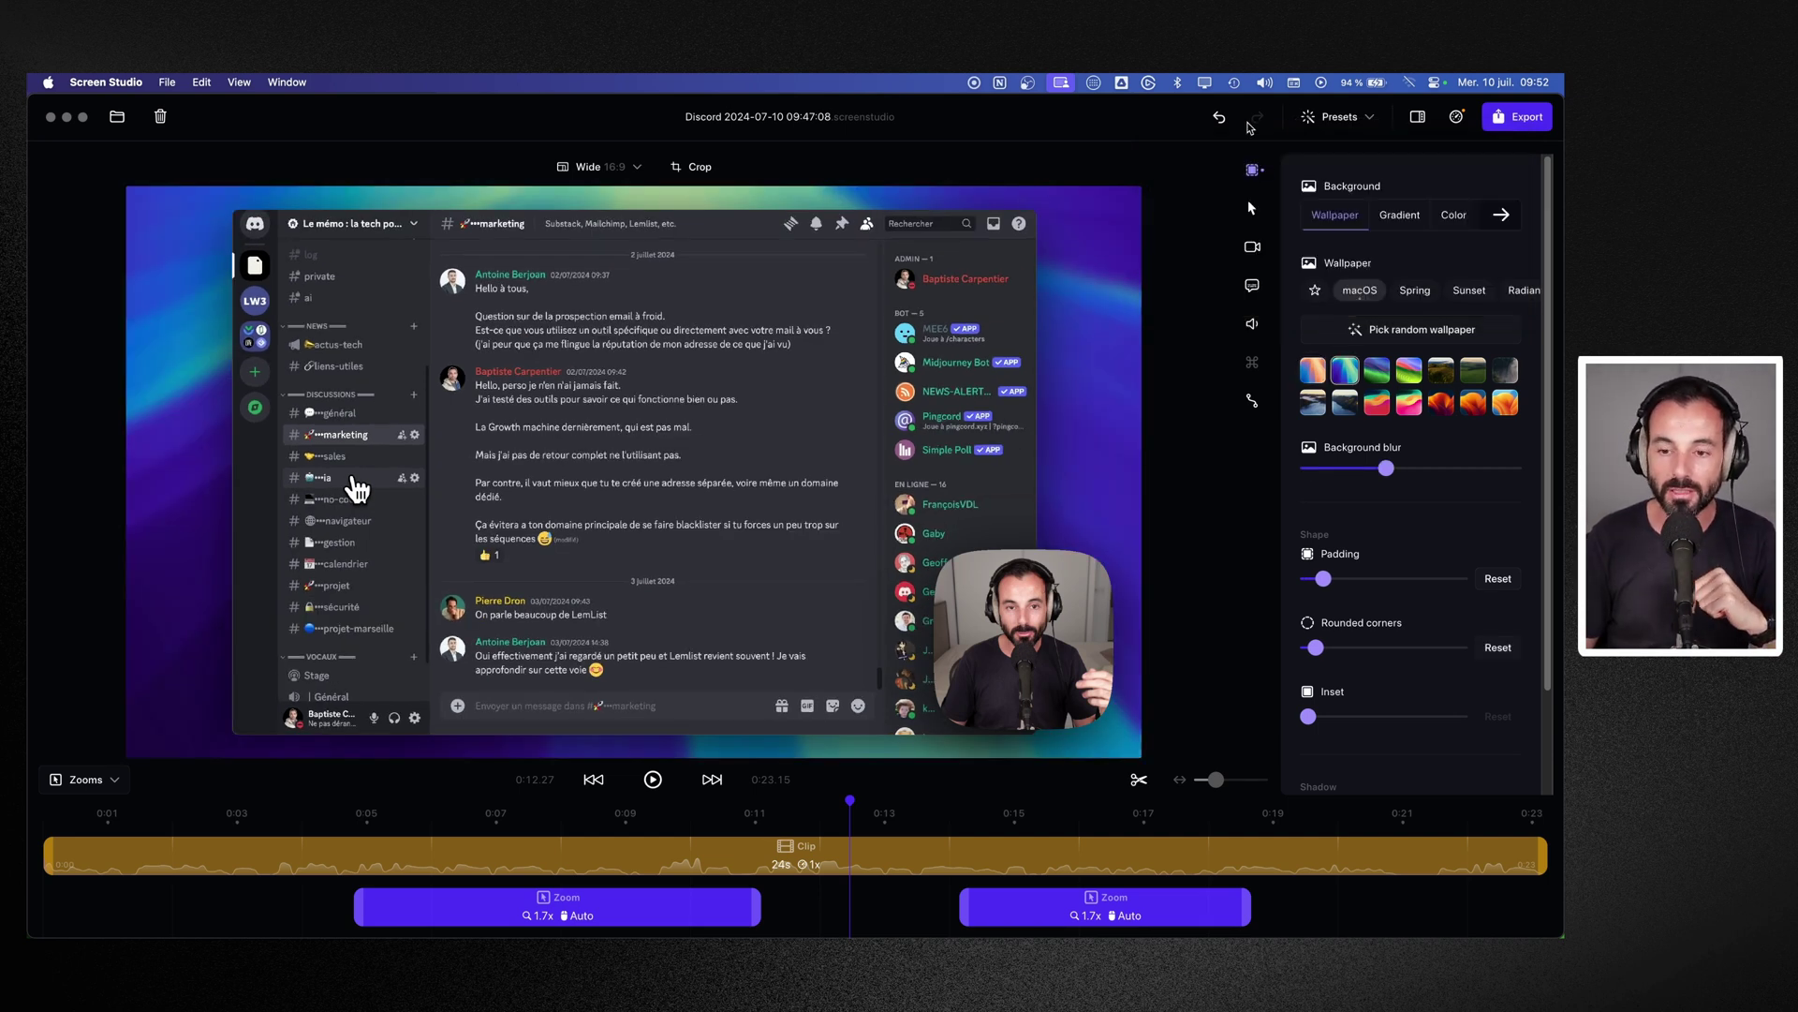
Step: Try the inset on the recorded window, and reset its rounded corners to the default
scroll(1311, 510, down, 3)
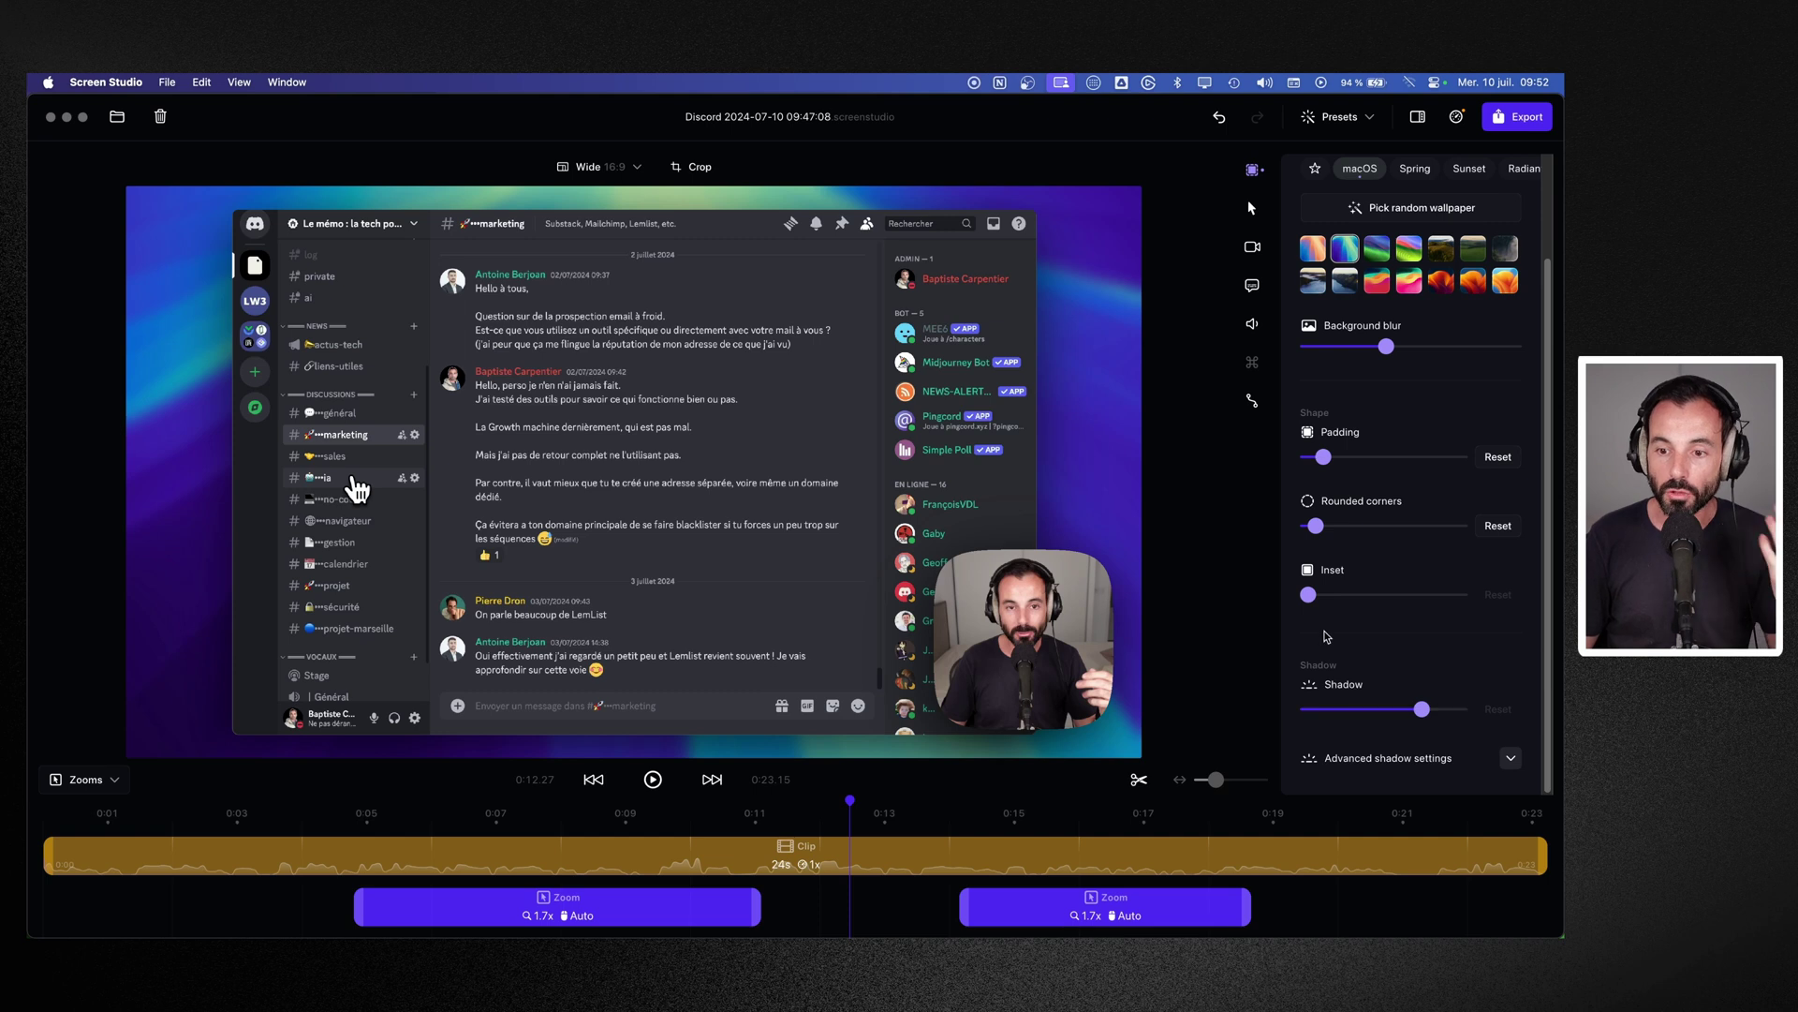
drag(1310, 592, 1286, 602)
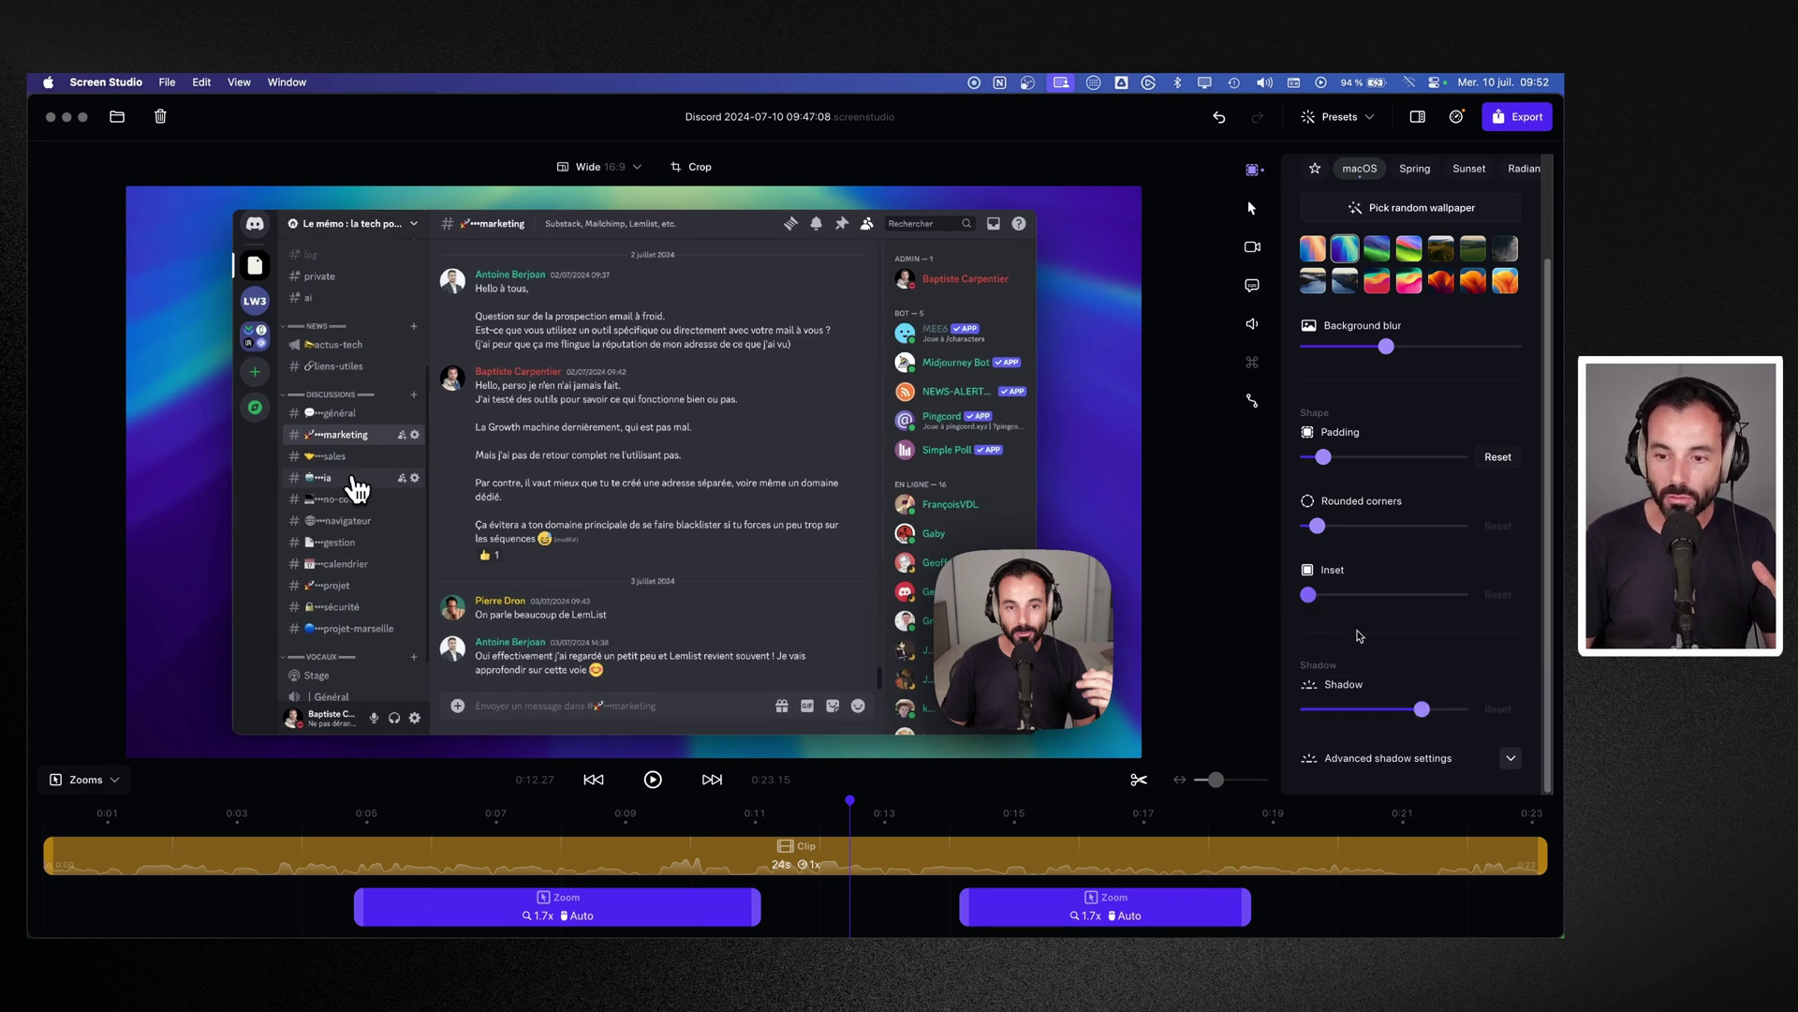
Step: Lower the recorded window's shadow slightly and look at the advanced shadow settings
mouse_move(1422, 710)
mouse_down()
mouse_move(1372, 710)
mouse_move(1452, 710)
mouse_move(1388, 710)
mouse_move(1422, 712)
mouse_up()
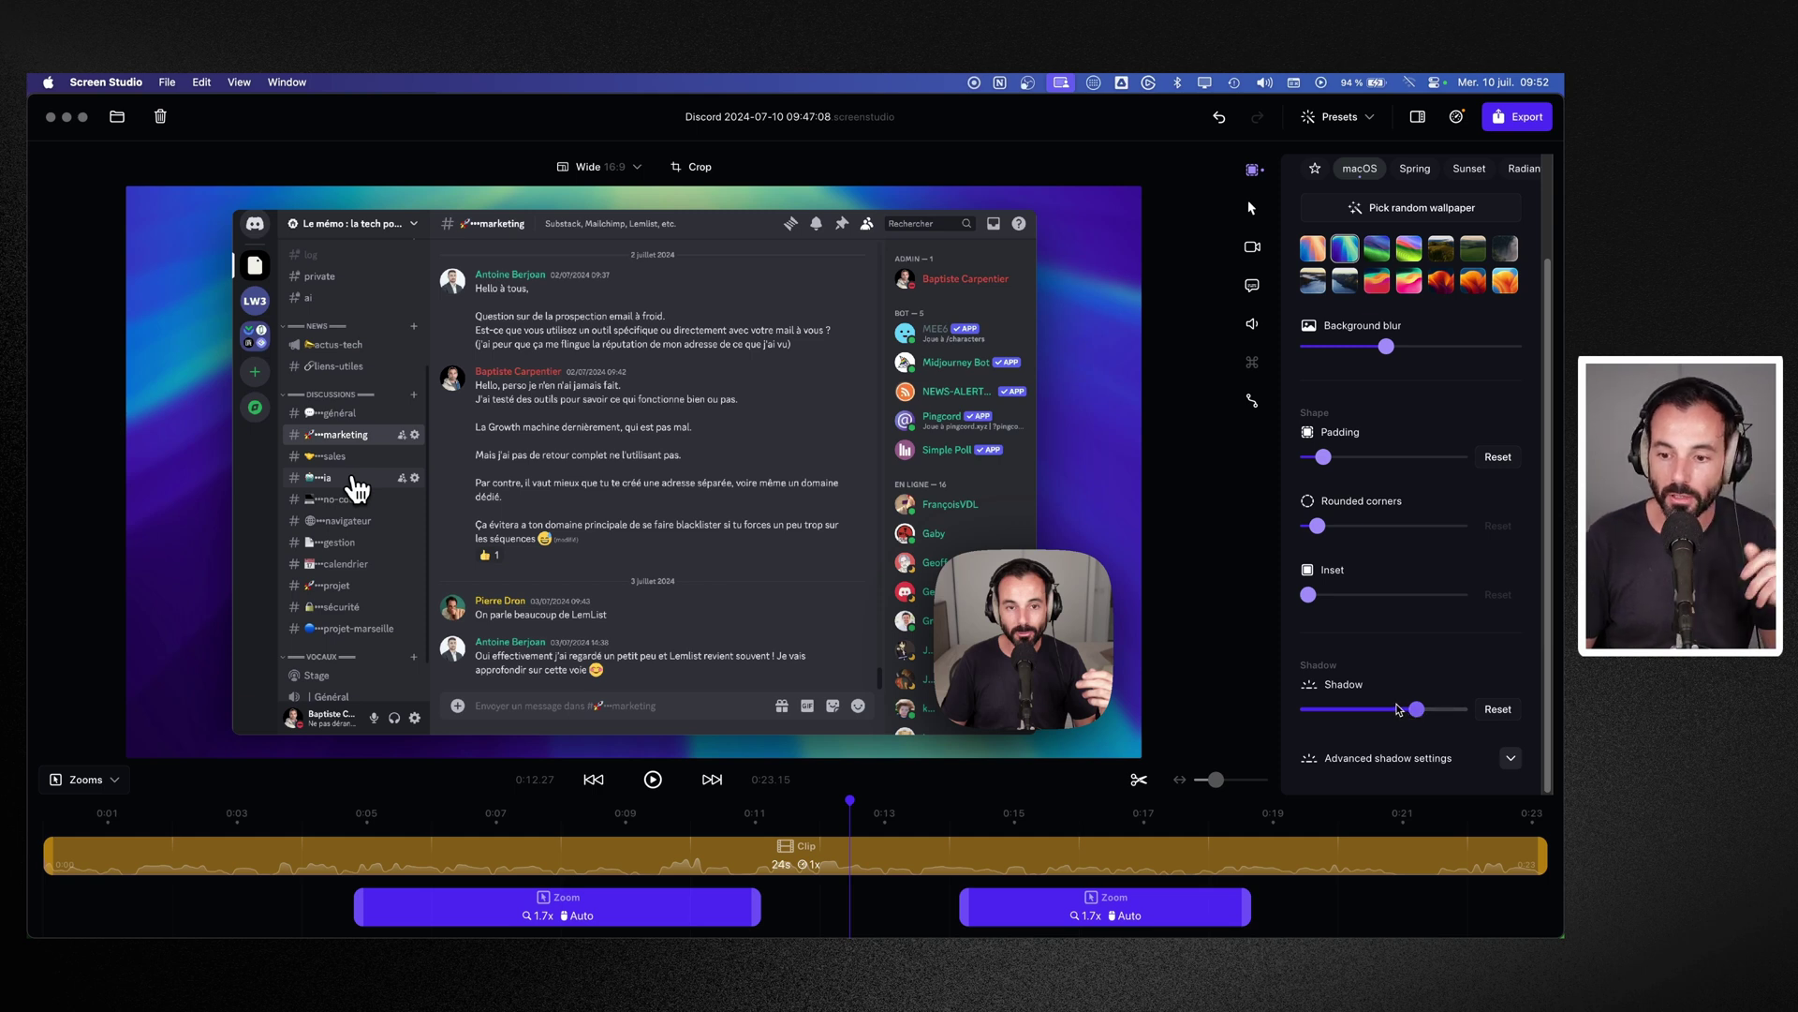
click(1511, 758)
scroll(1520, 637, down, 4)
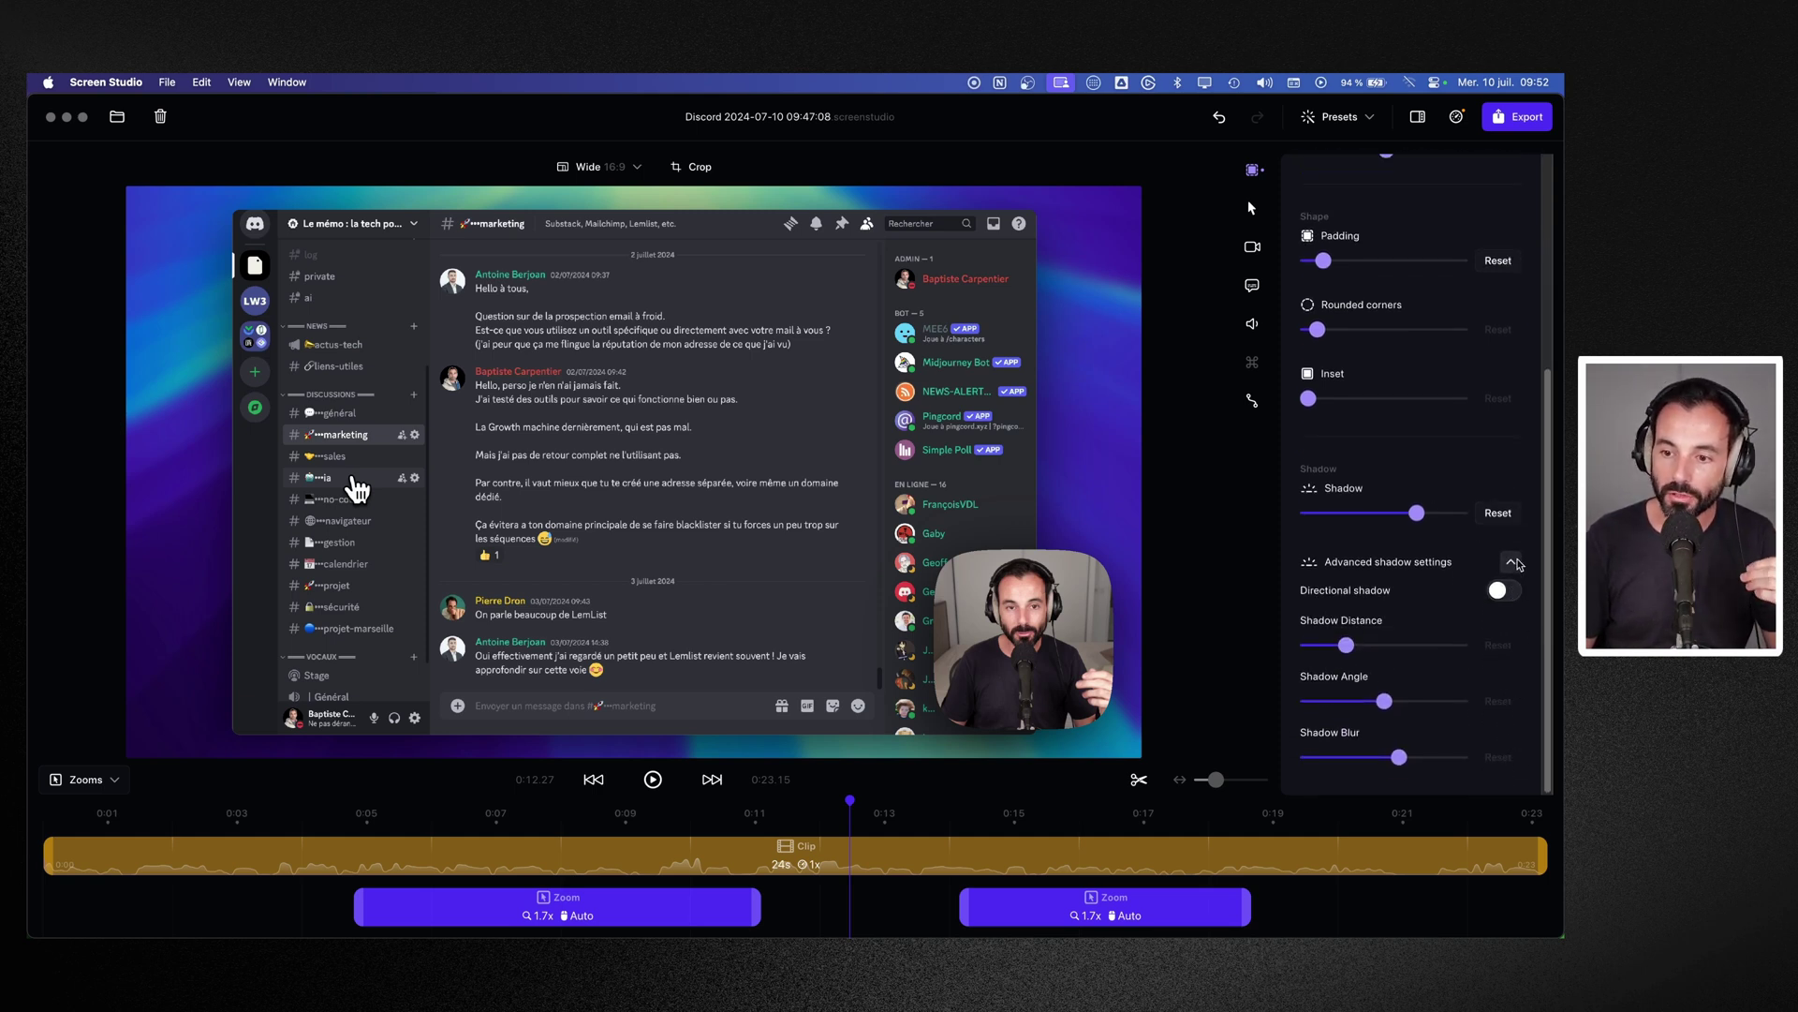
click(1514, 563)
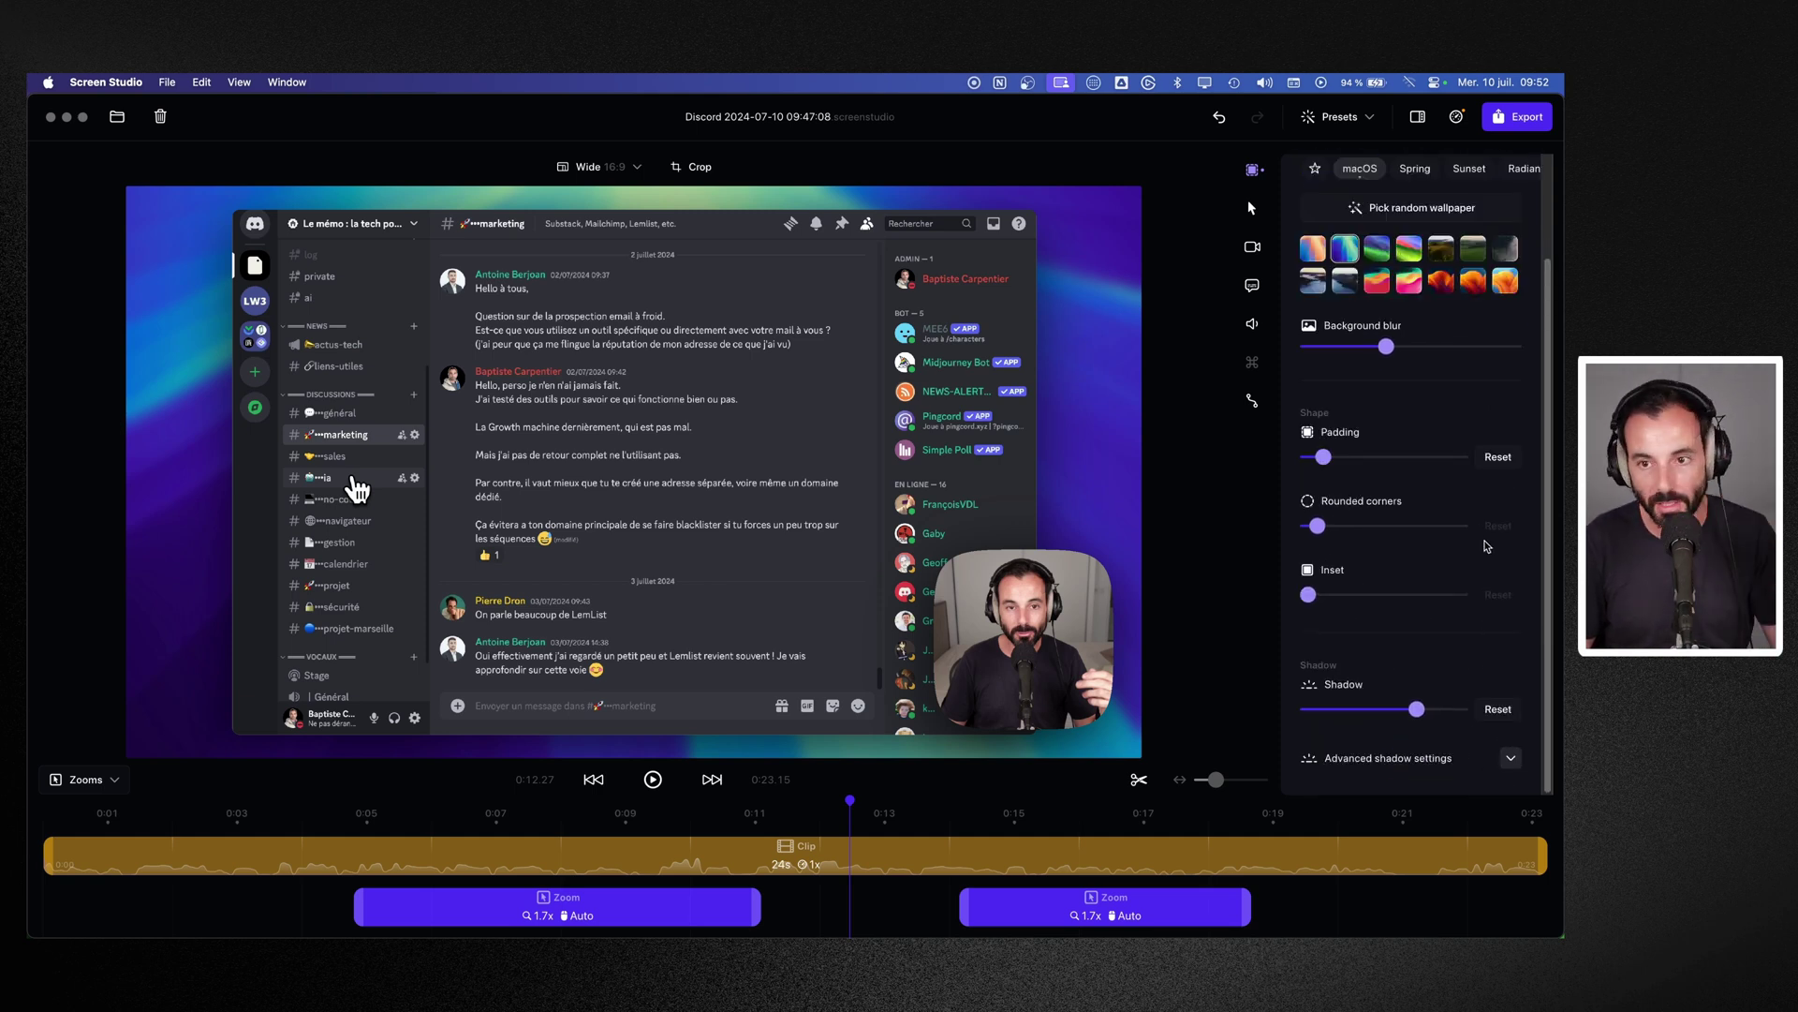
Step: Try another cursor size and the Touch cursor type, restoring the default size and the macOS type
click(1251, 208)
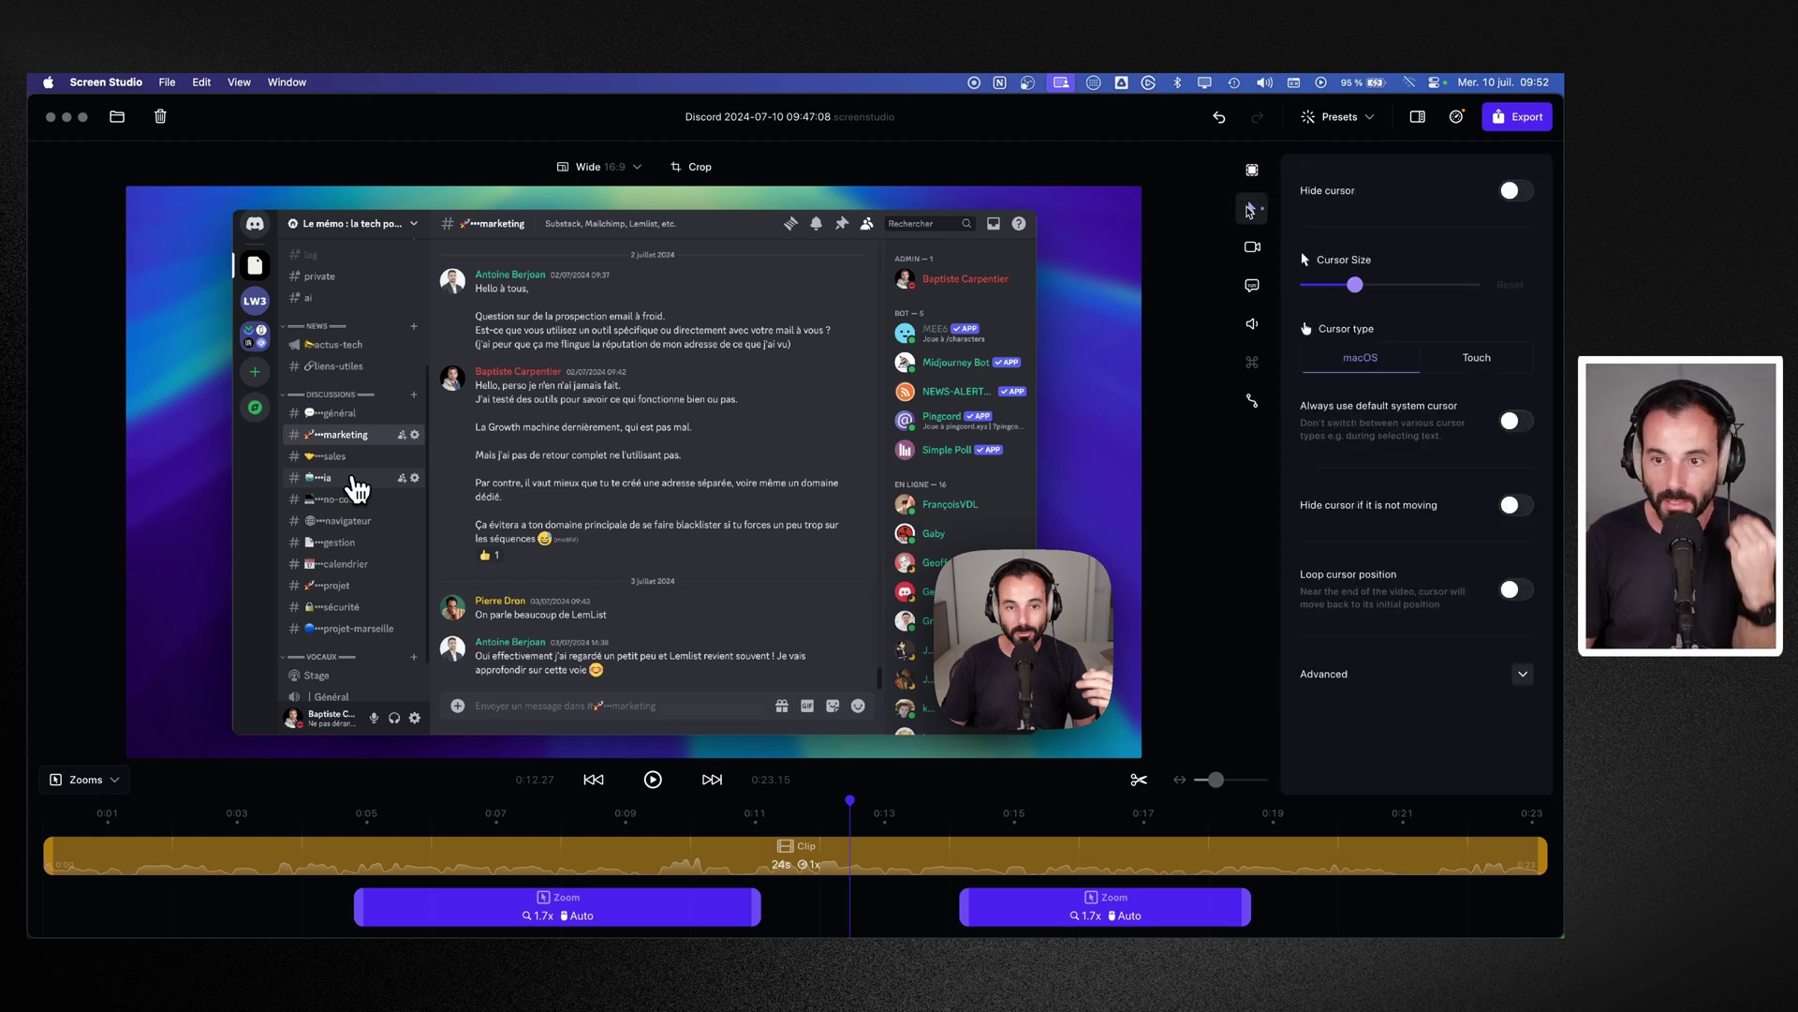
mouse_move(1356, 285)
mouse_down()
mouse_move(1338, 295)
mouse_move(1356, 295)
mouse_up()
click(1515, 287)
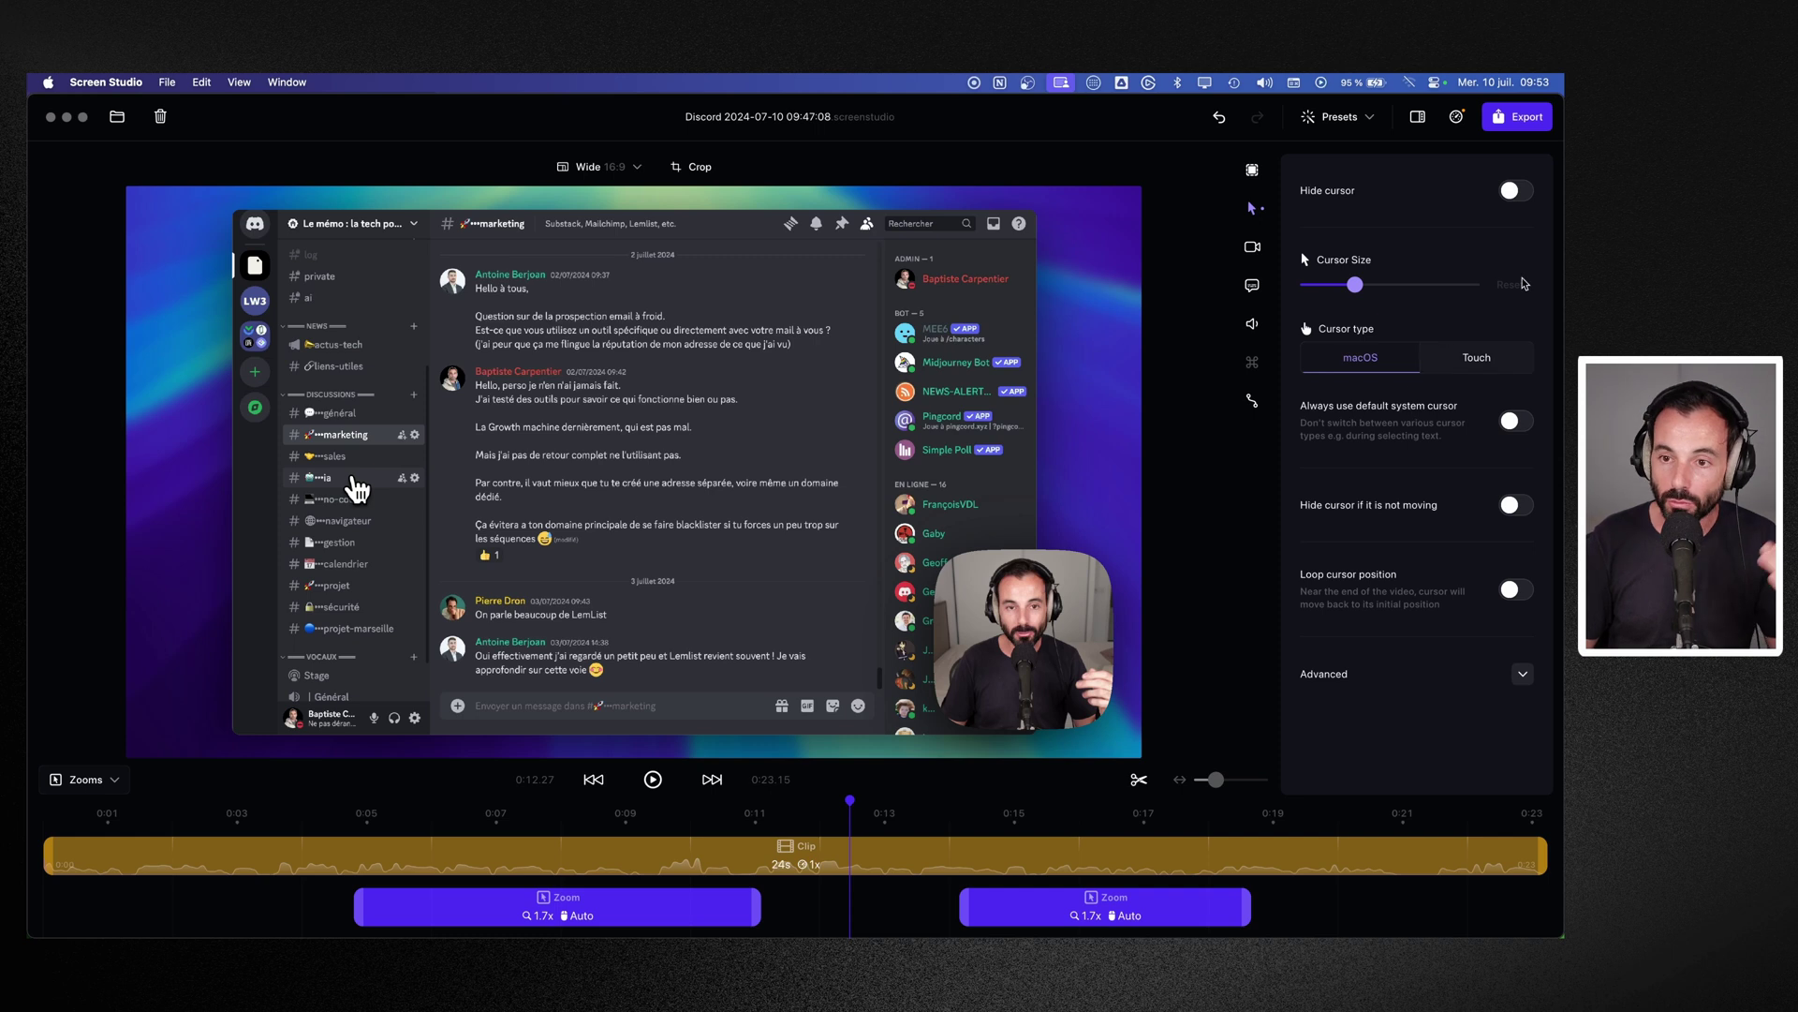
click(1470, 363)
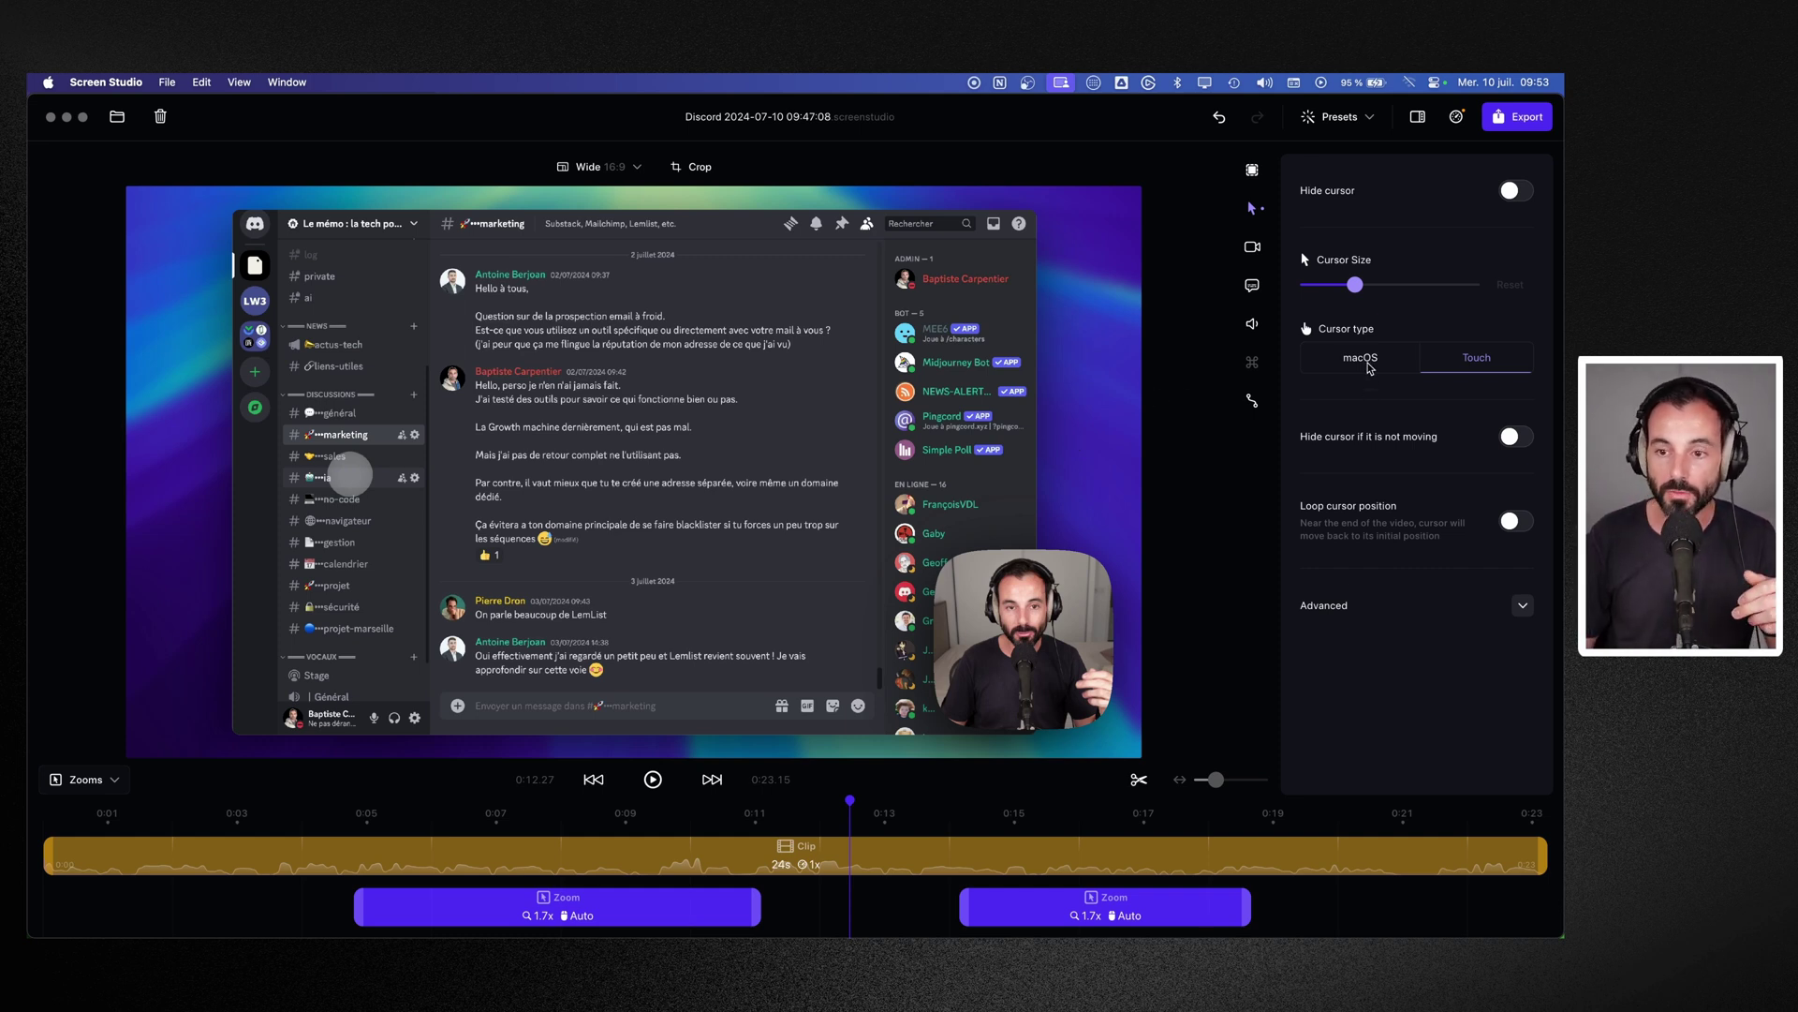
click(1367, 364)
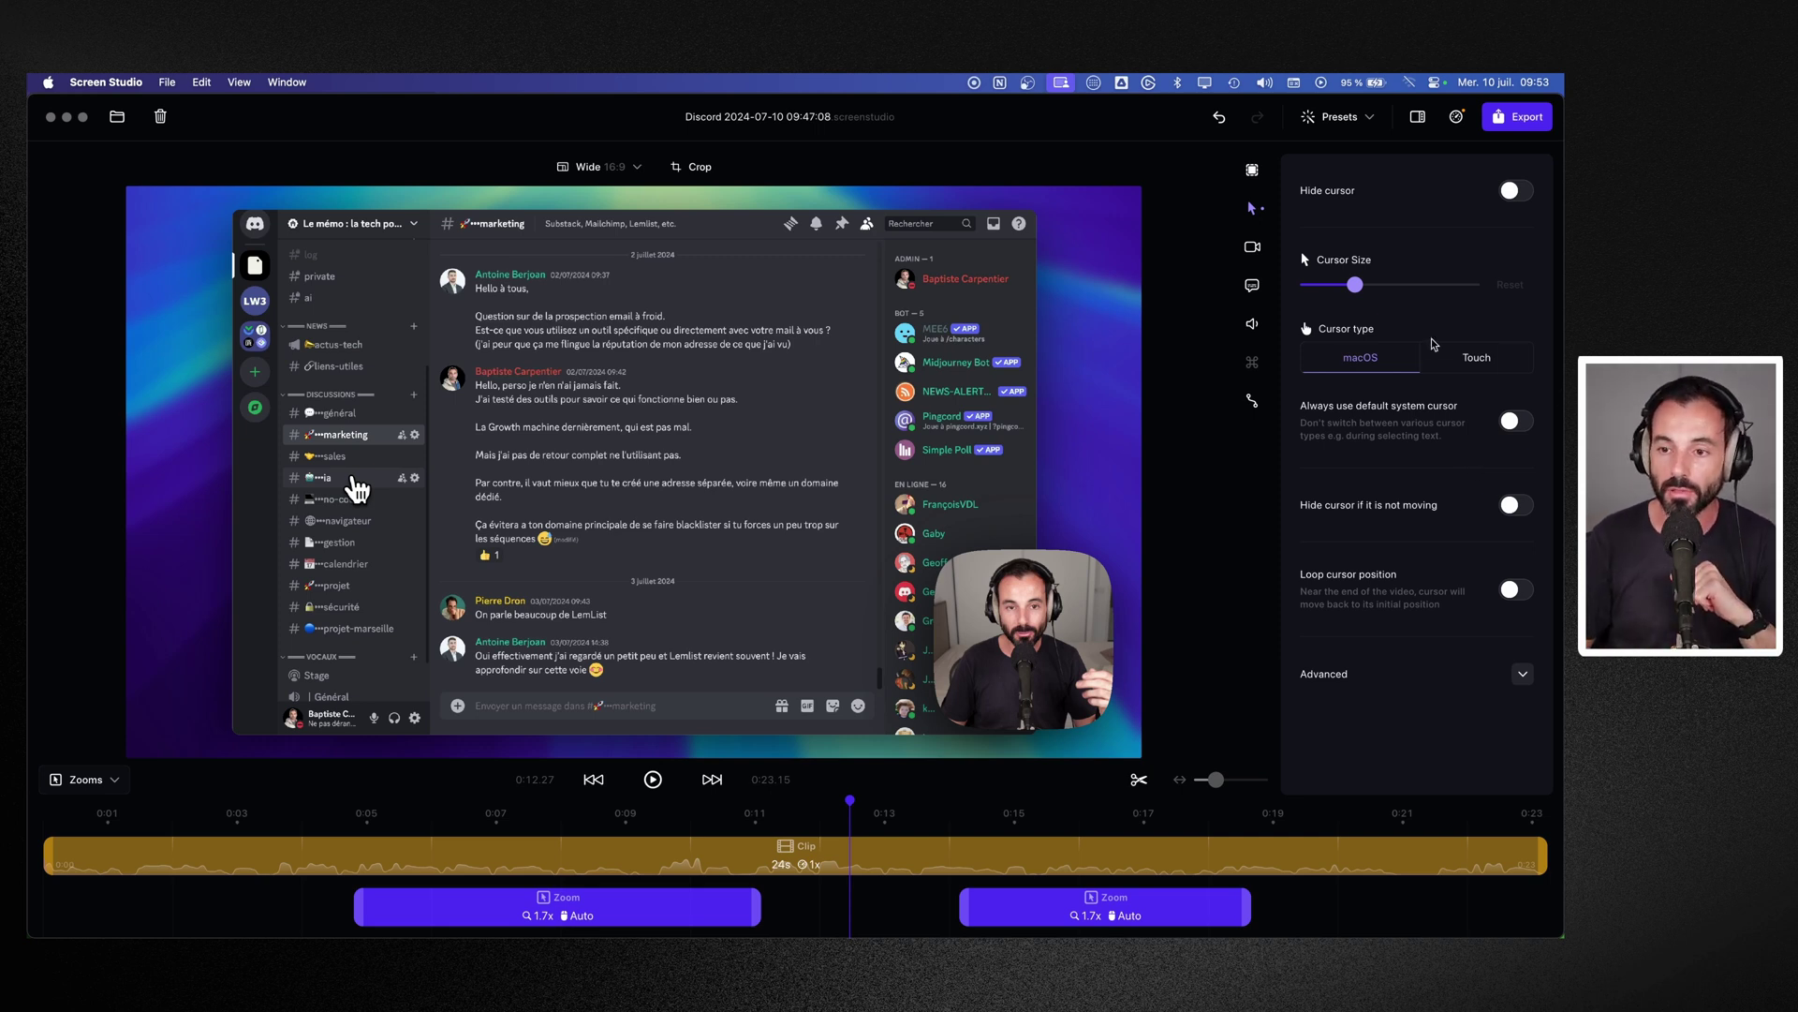
Step: Try the camera overlay at several edges and corners of the frame, ending in the bottom-left corner
click(1253, 249)
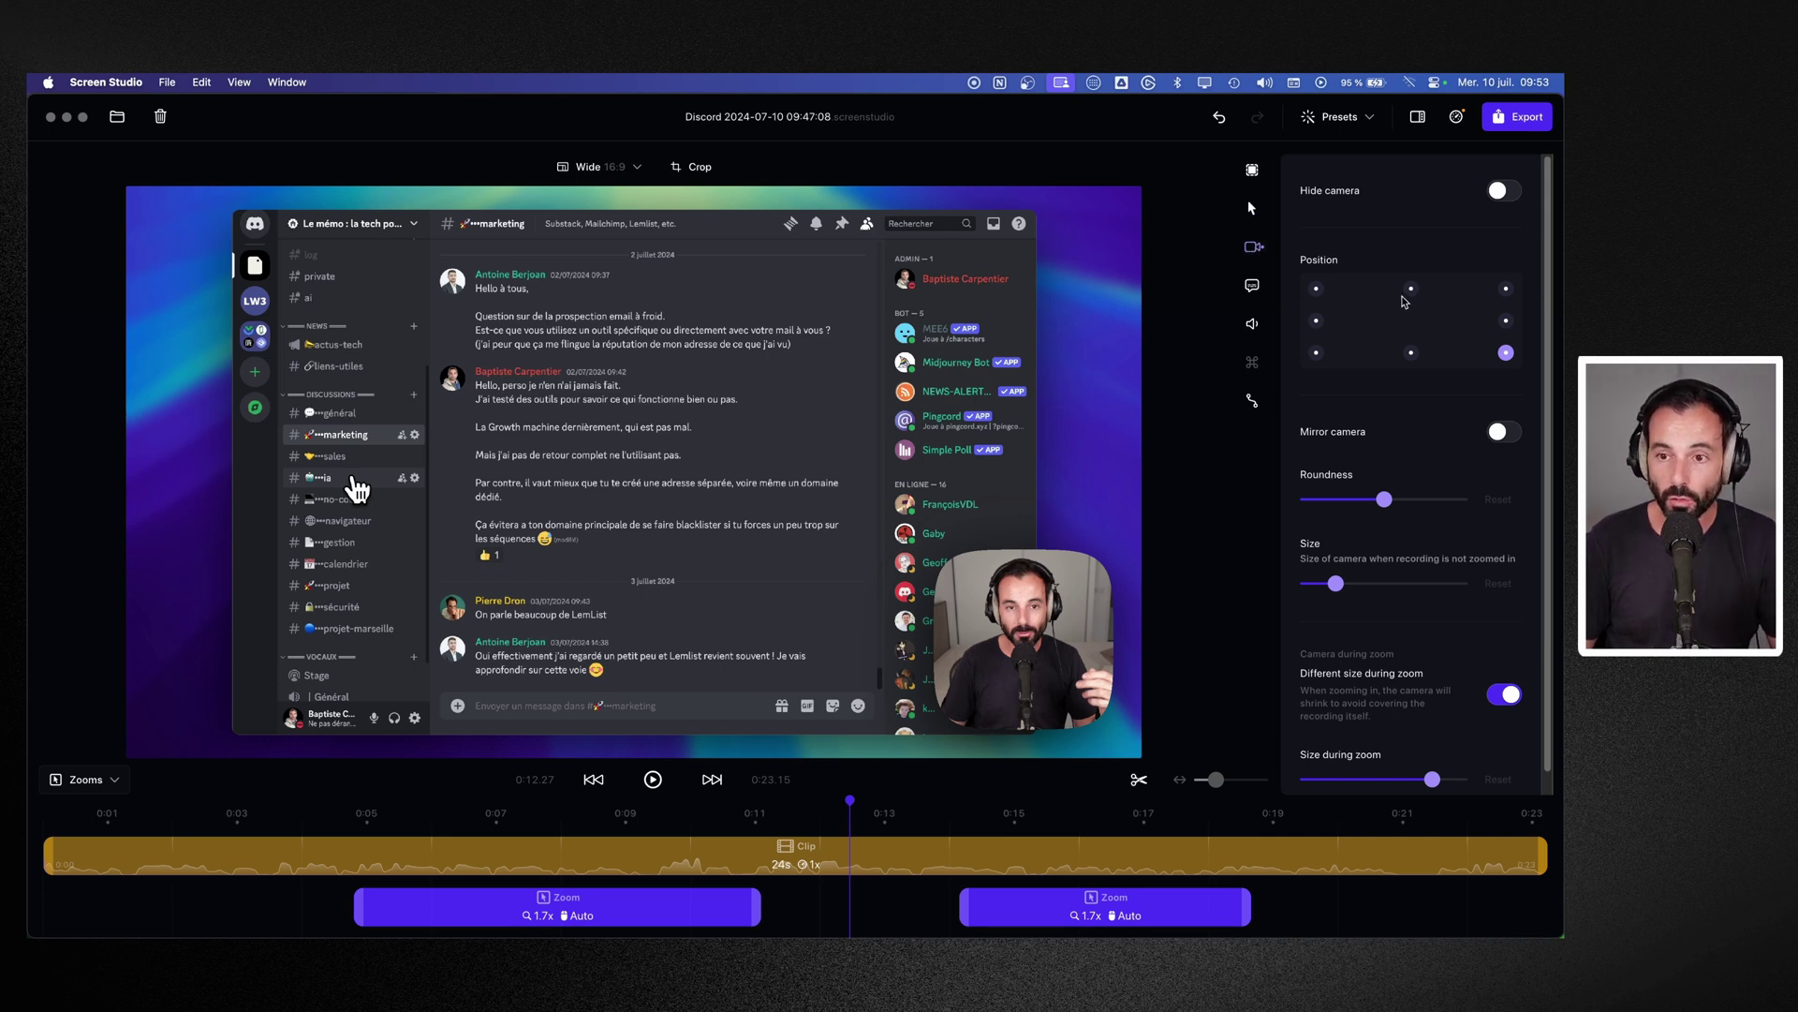
click(1316, 291)
click(1316, 321)
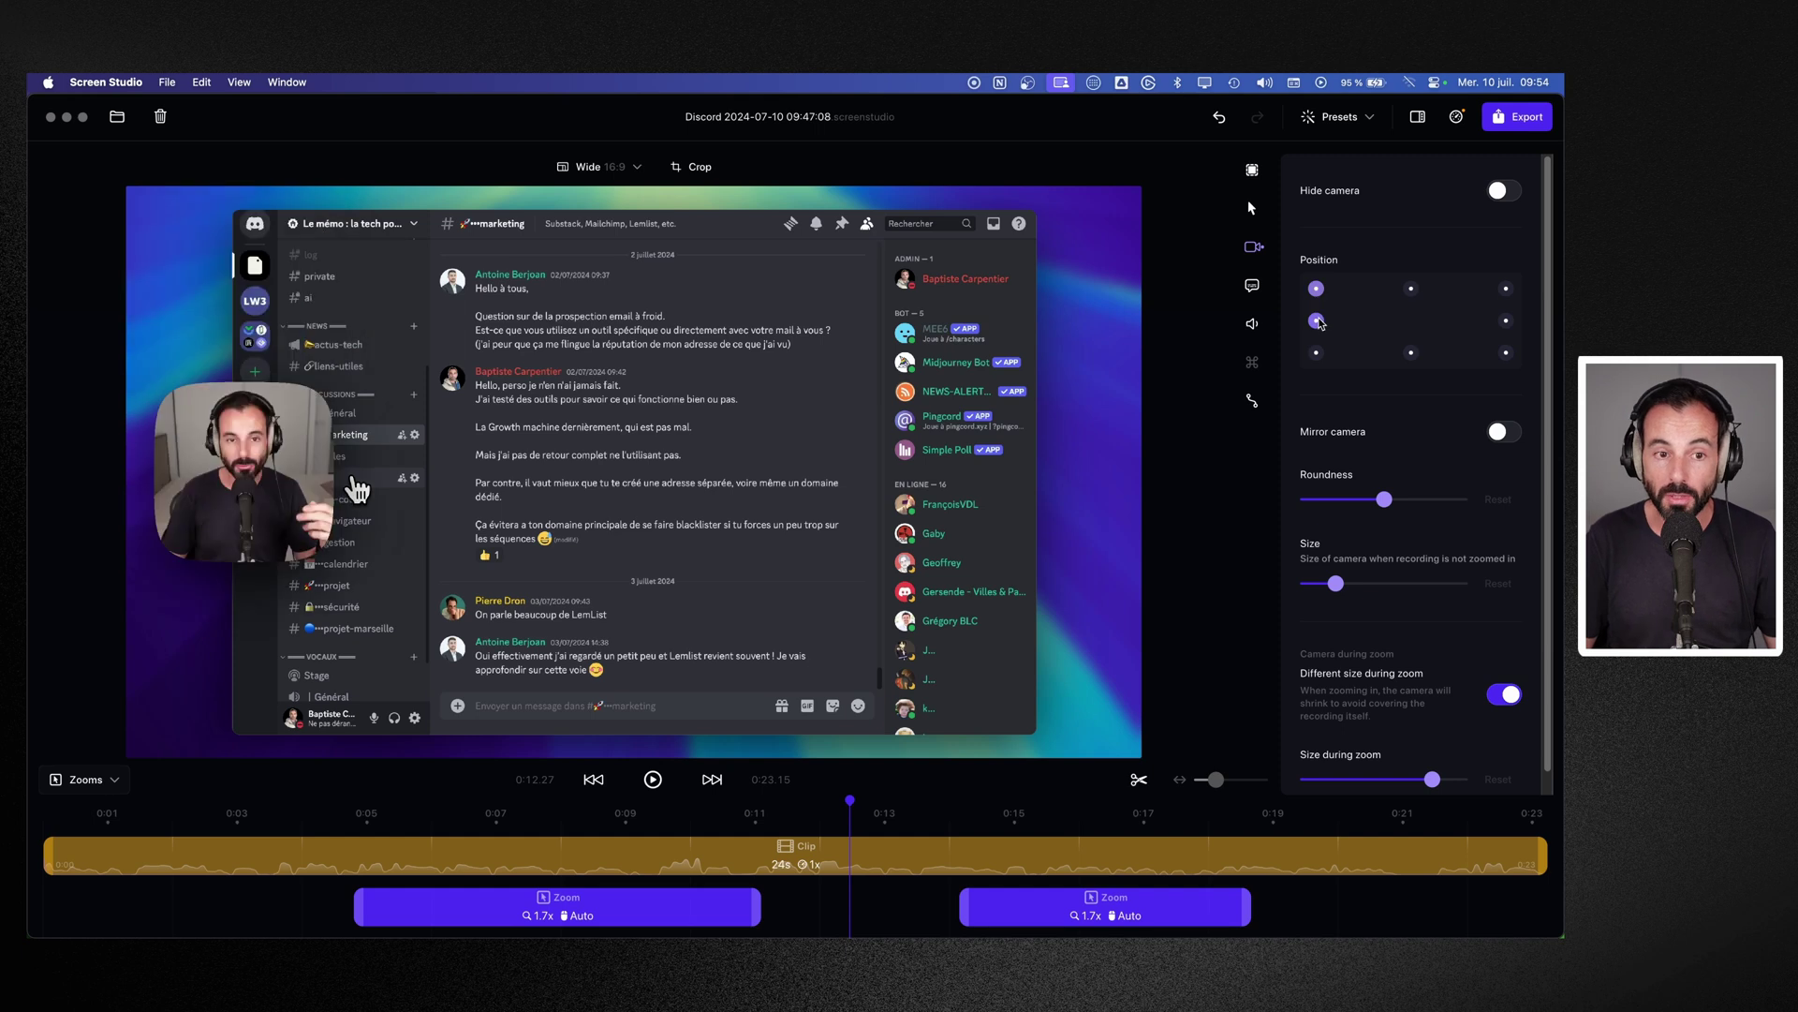
click(1412, 288)
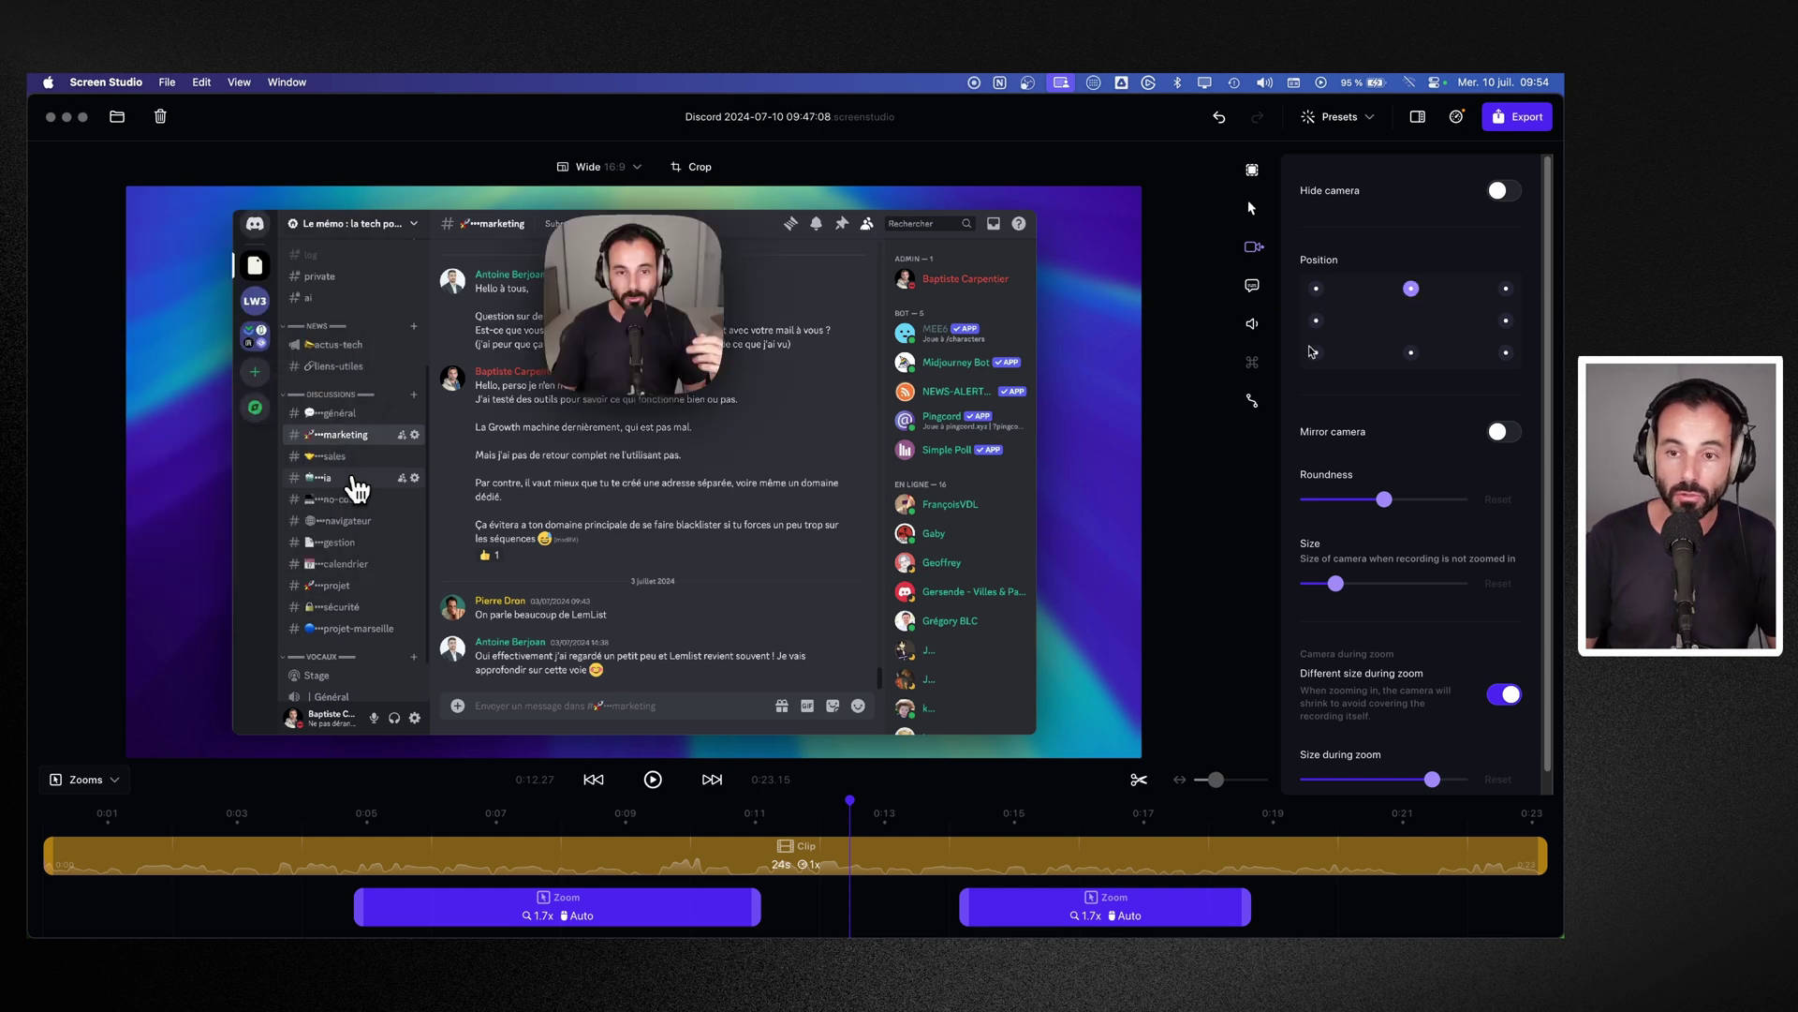
click(1316, 352)
click(1410, 354)
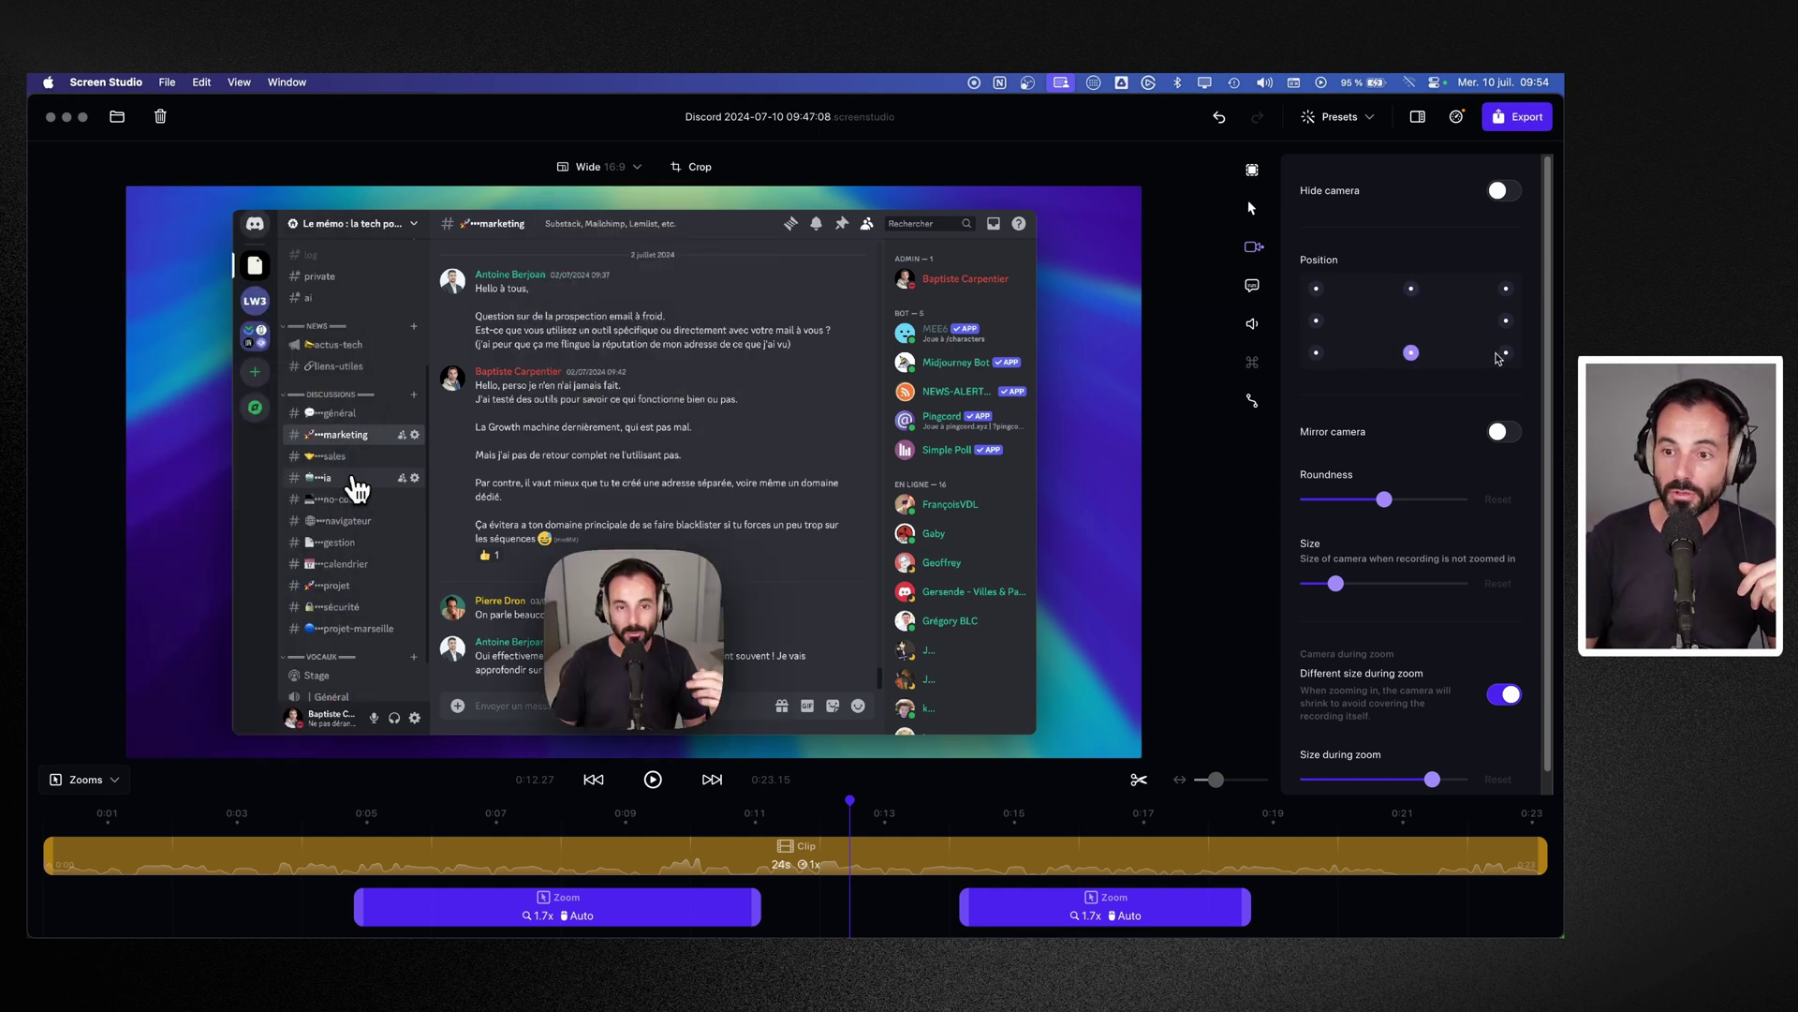
click(1503, 354)
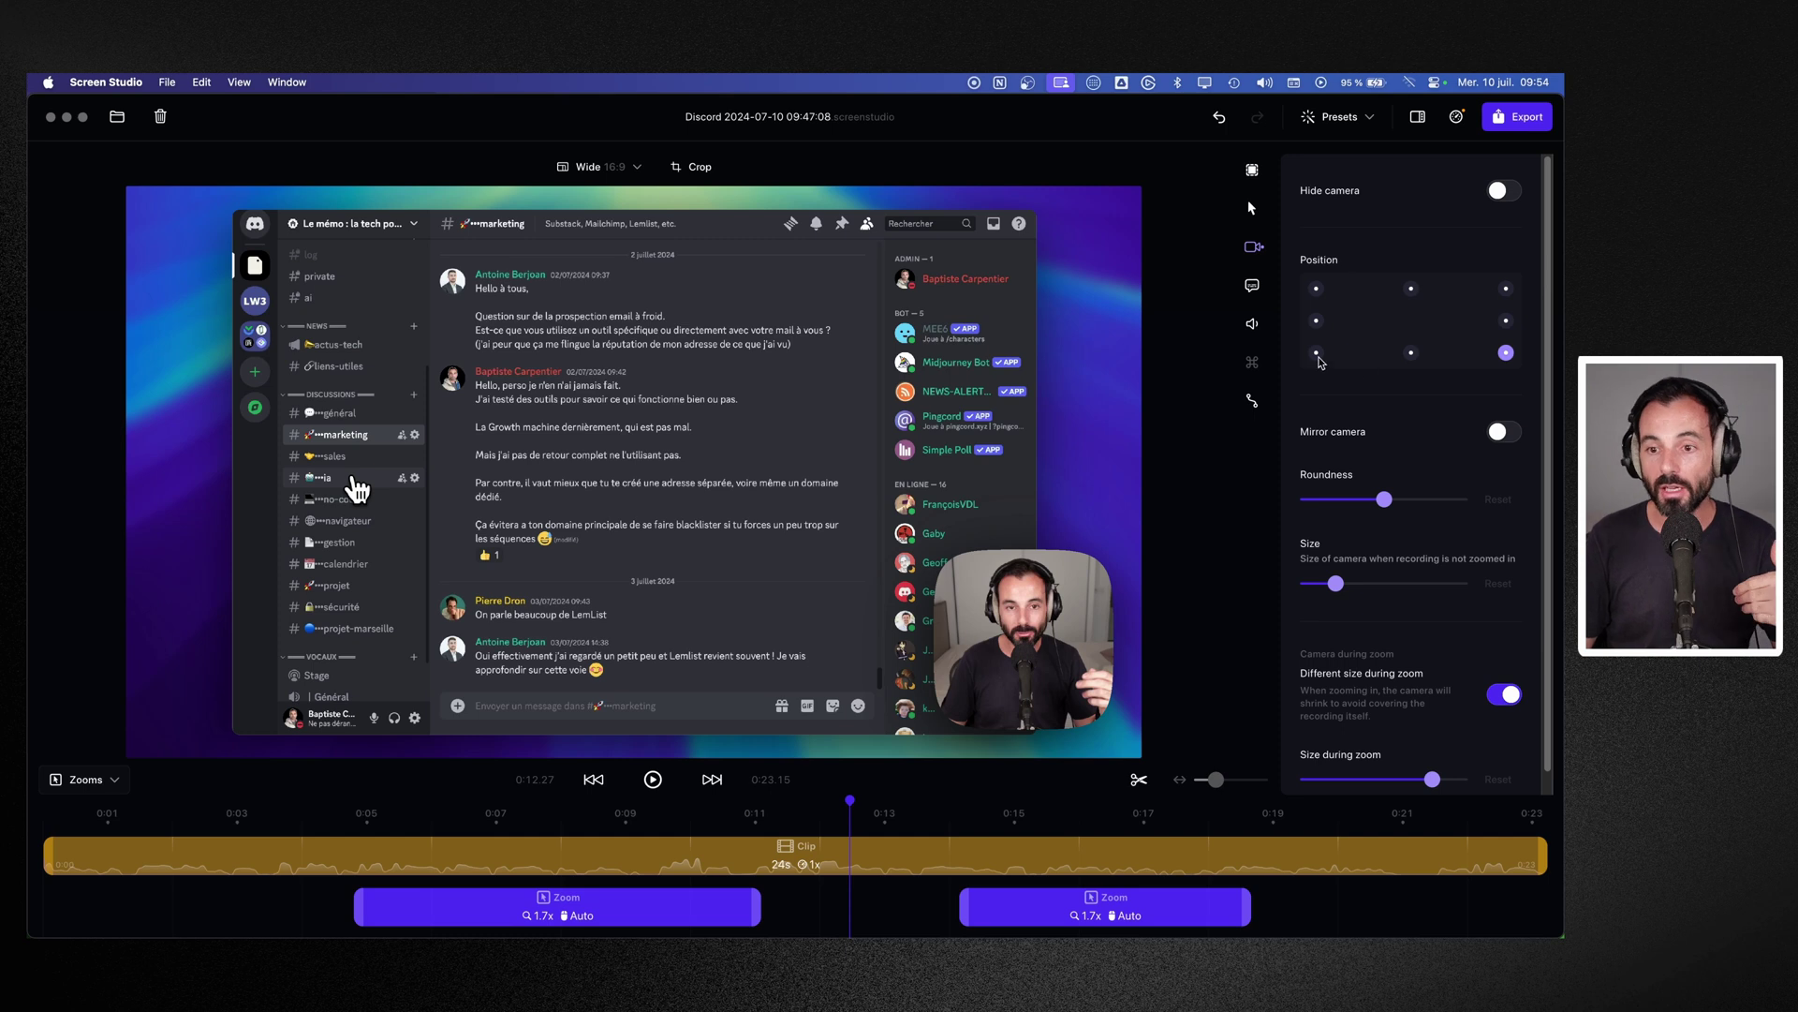
click(1317, 354)
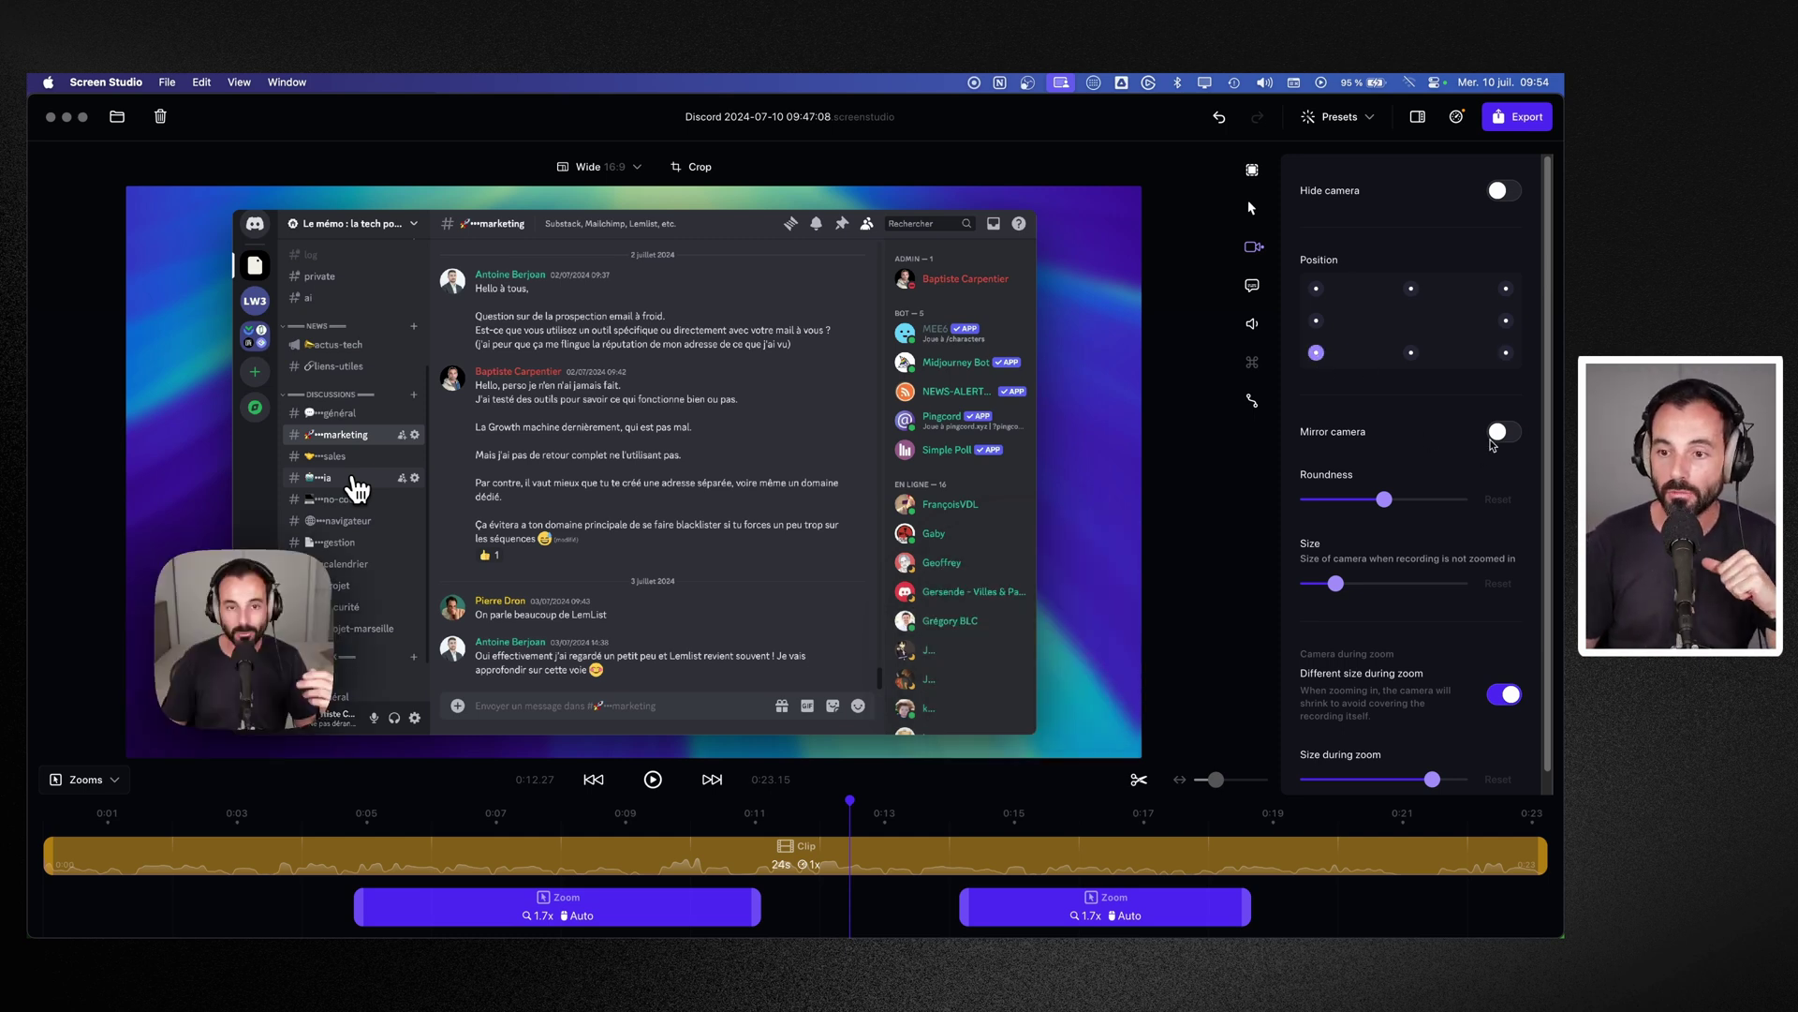
Step: Try mirroring the camera and giving it a roundness of 50% and 29%, then restore the defaults
click(1500, 433)
click(1499, 432)
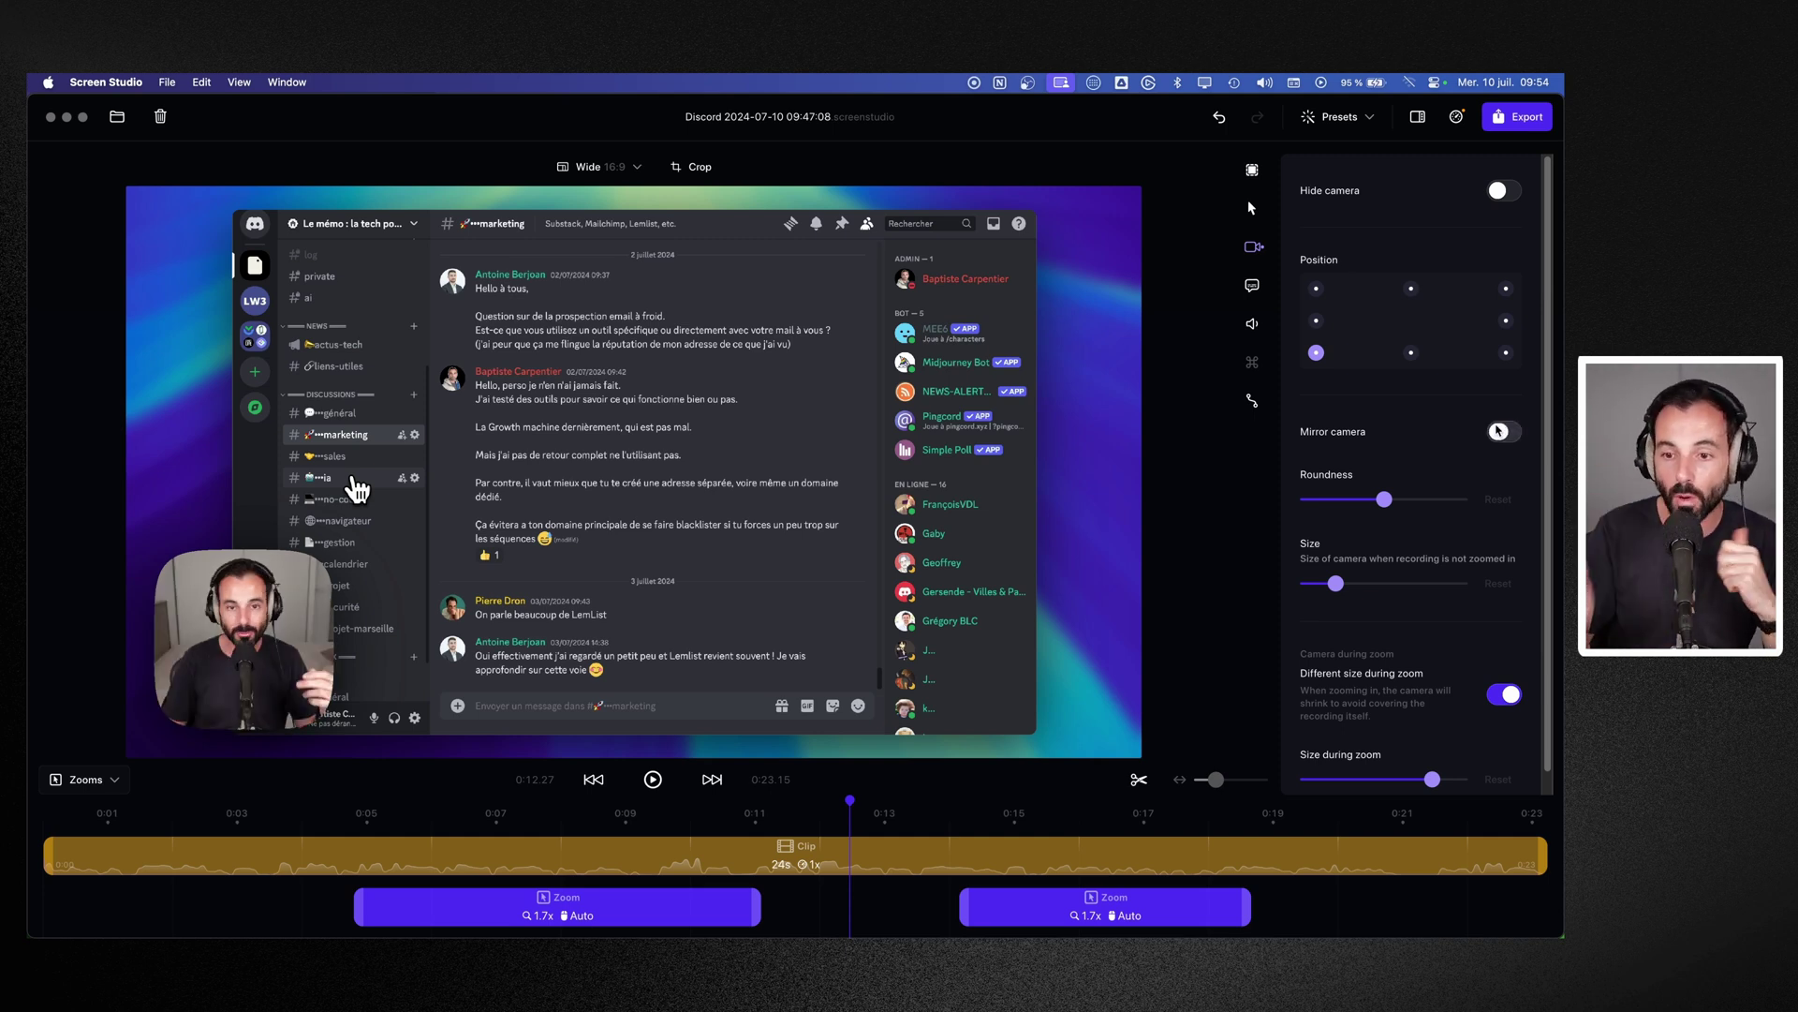
drag(1384, 499, 1494, 497)
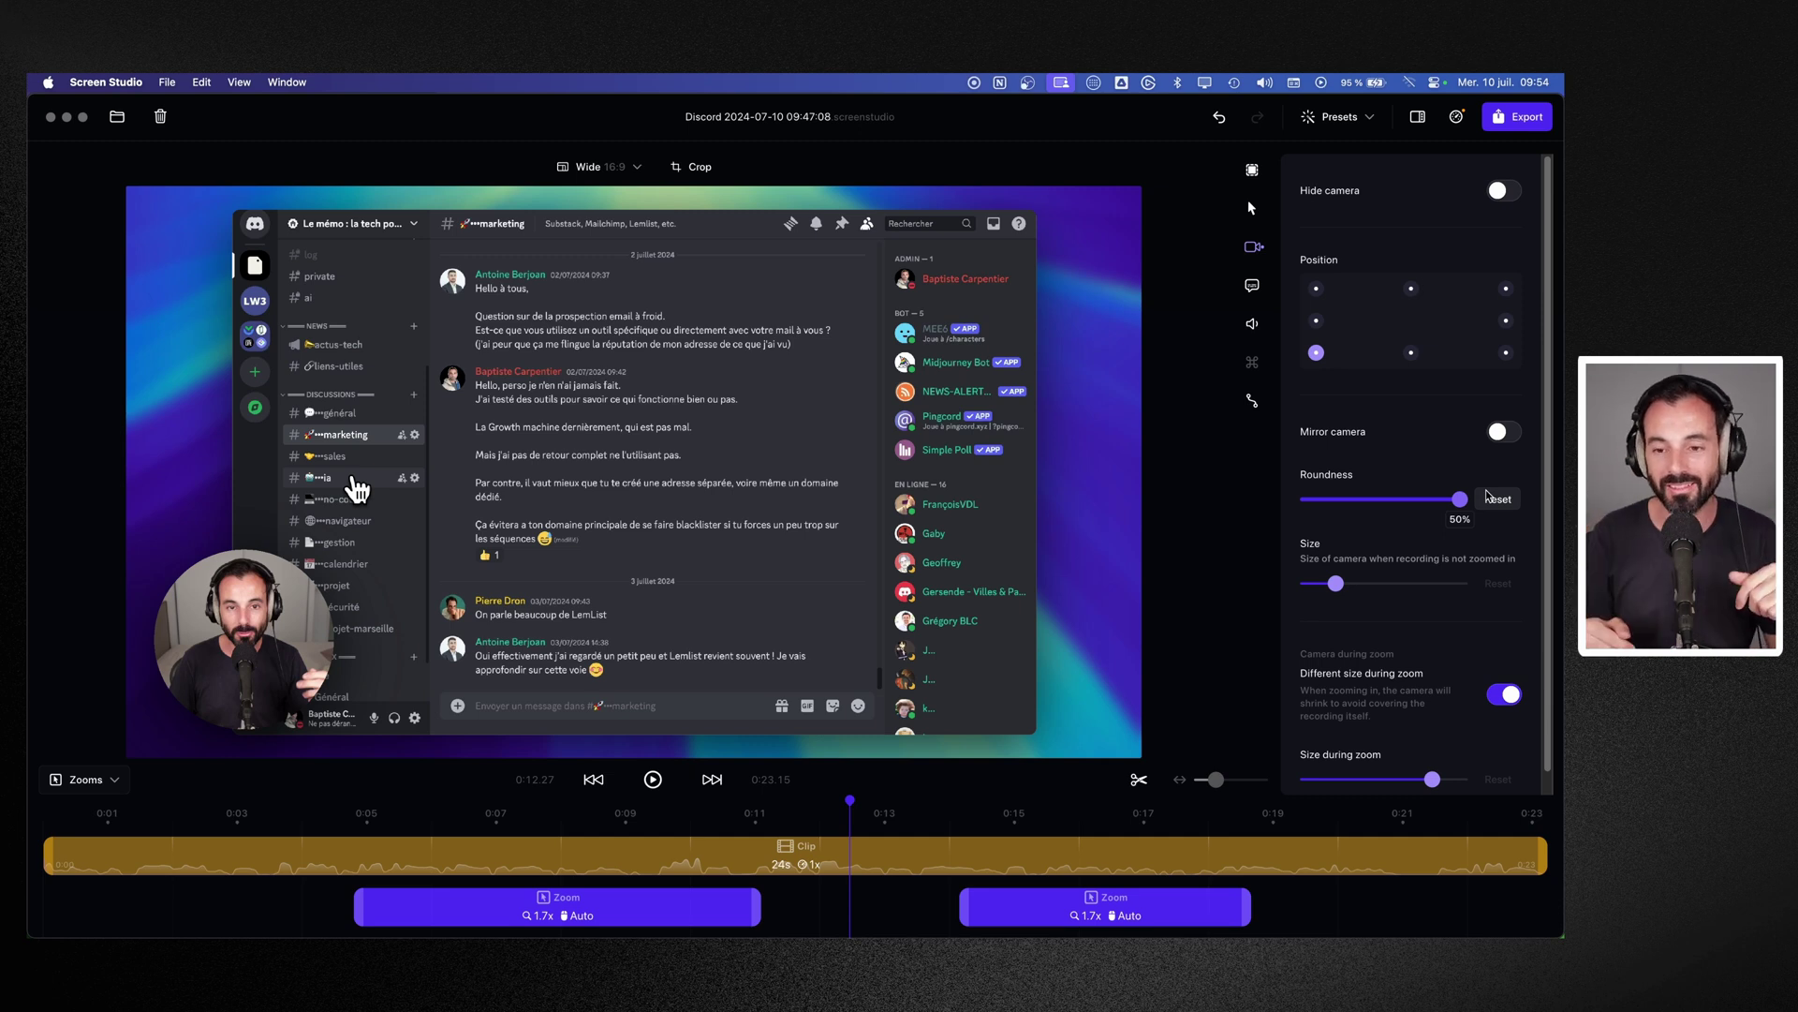
drag(1460, 499, 1396, 501)
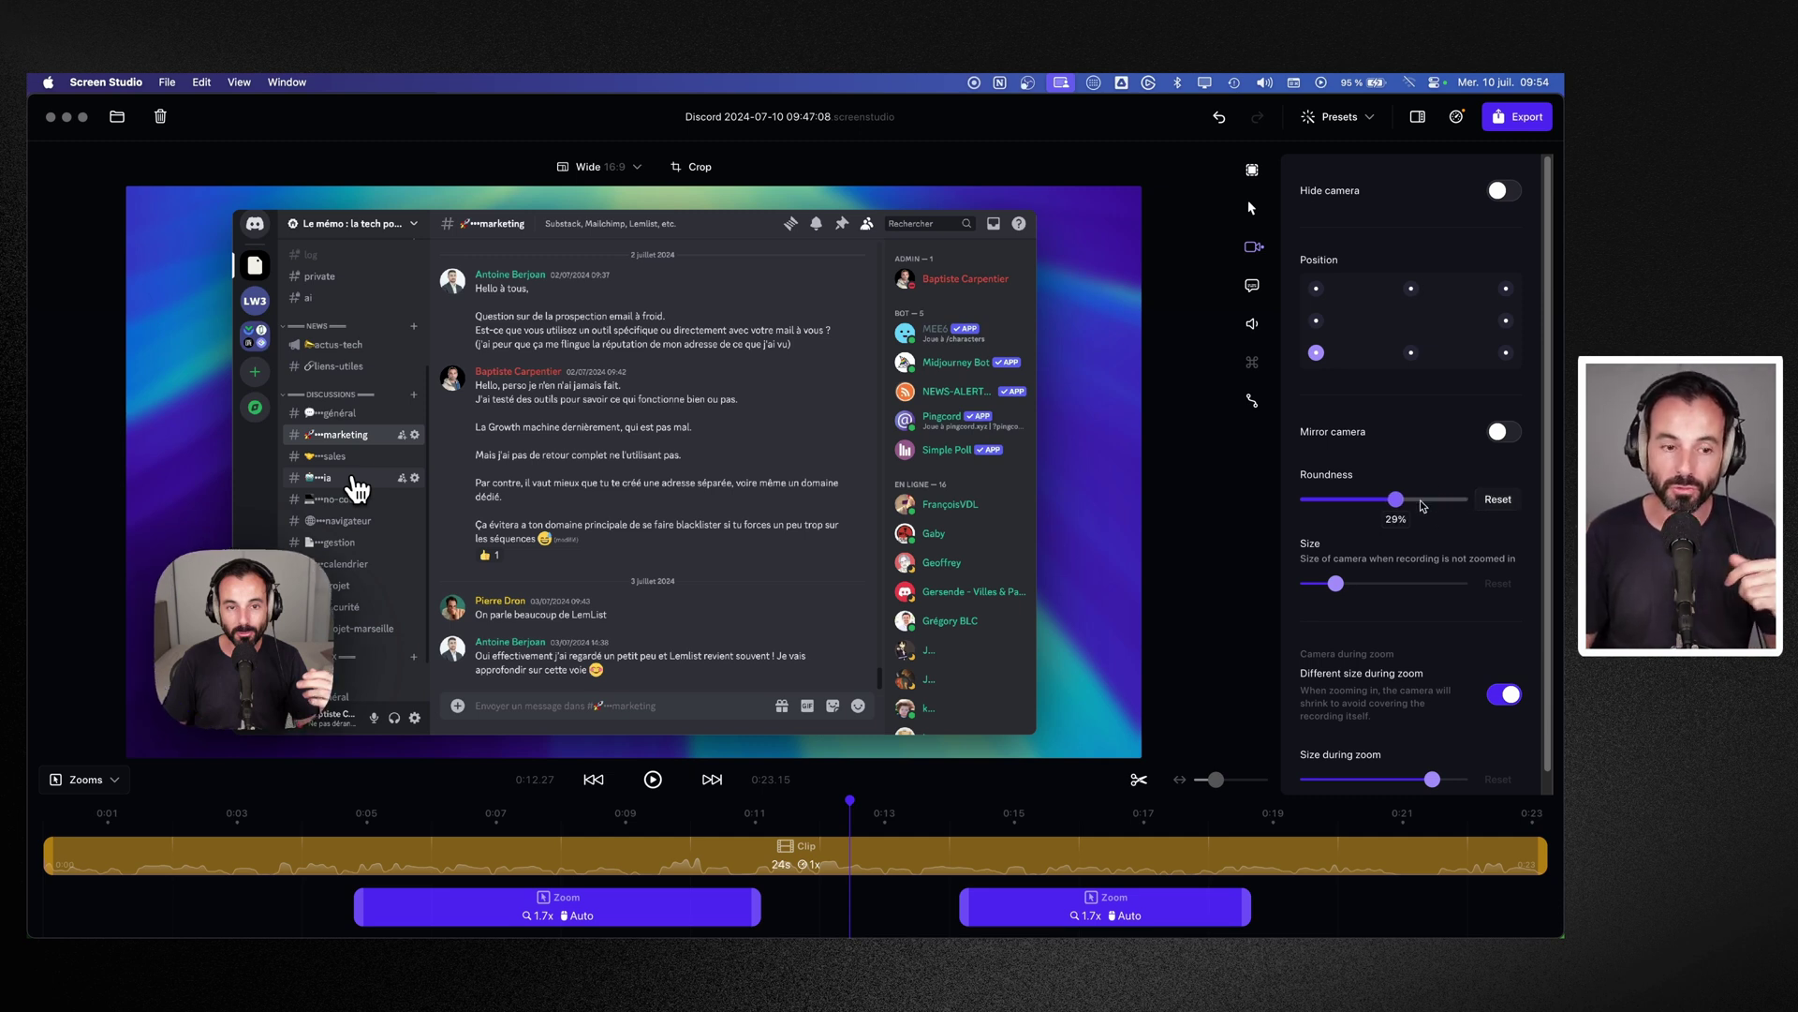
click(1498, 499)
Step: Shrink the camera overlay to its smallest size with 34% roundness, and place it in the bottom-right corner
drag(1336, 583, 1292, 586)
drag(1459, 499, 1411, 501)
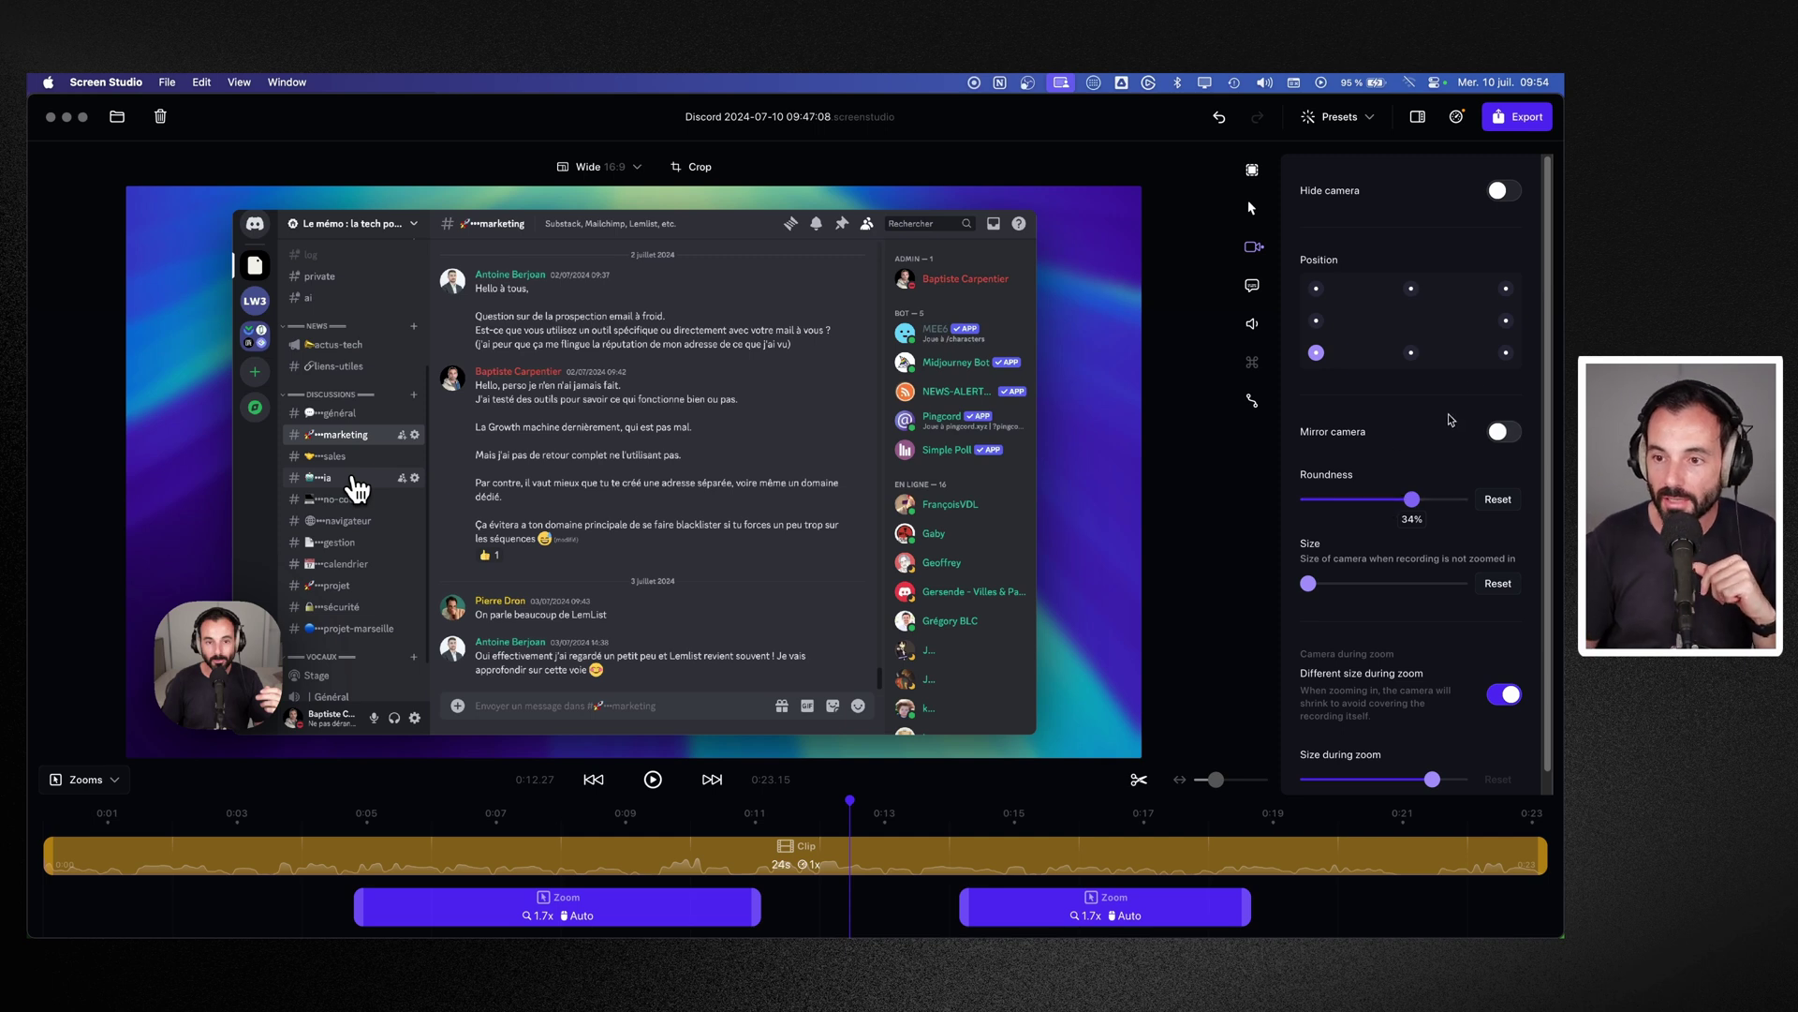
click(1505, 352)
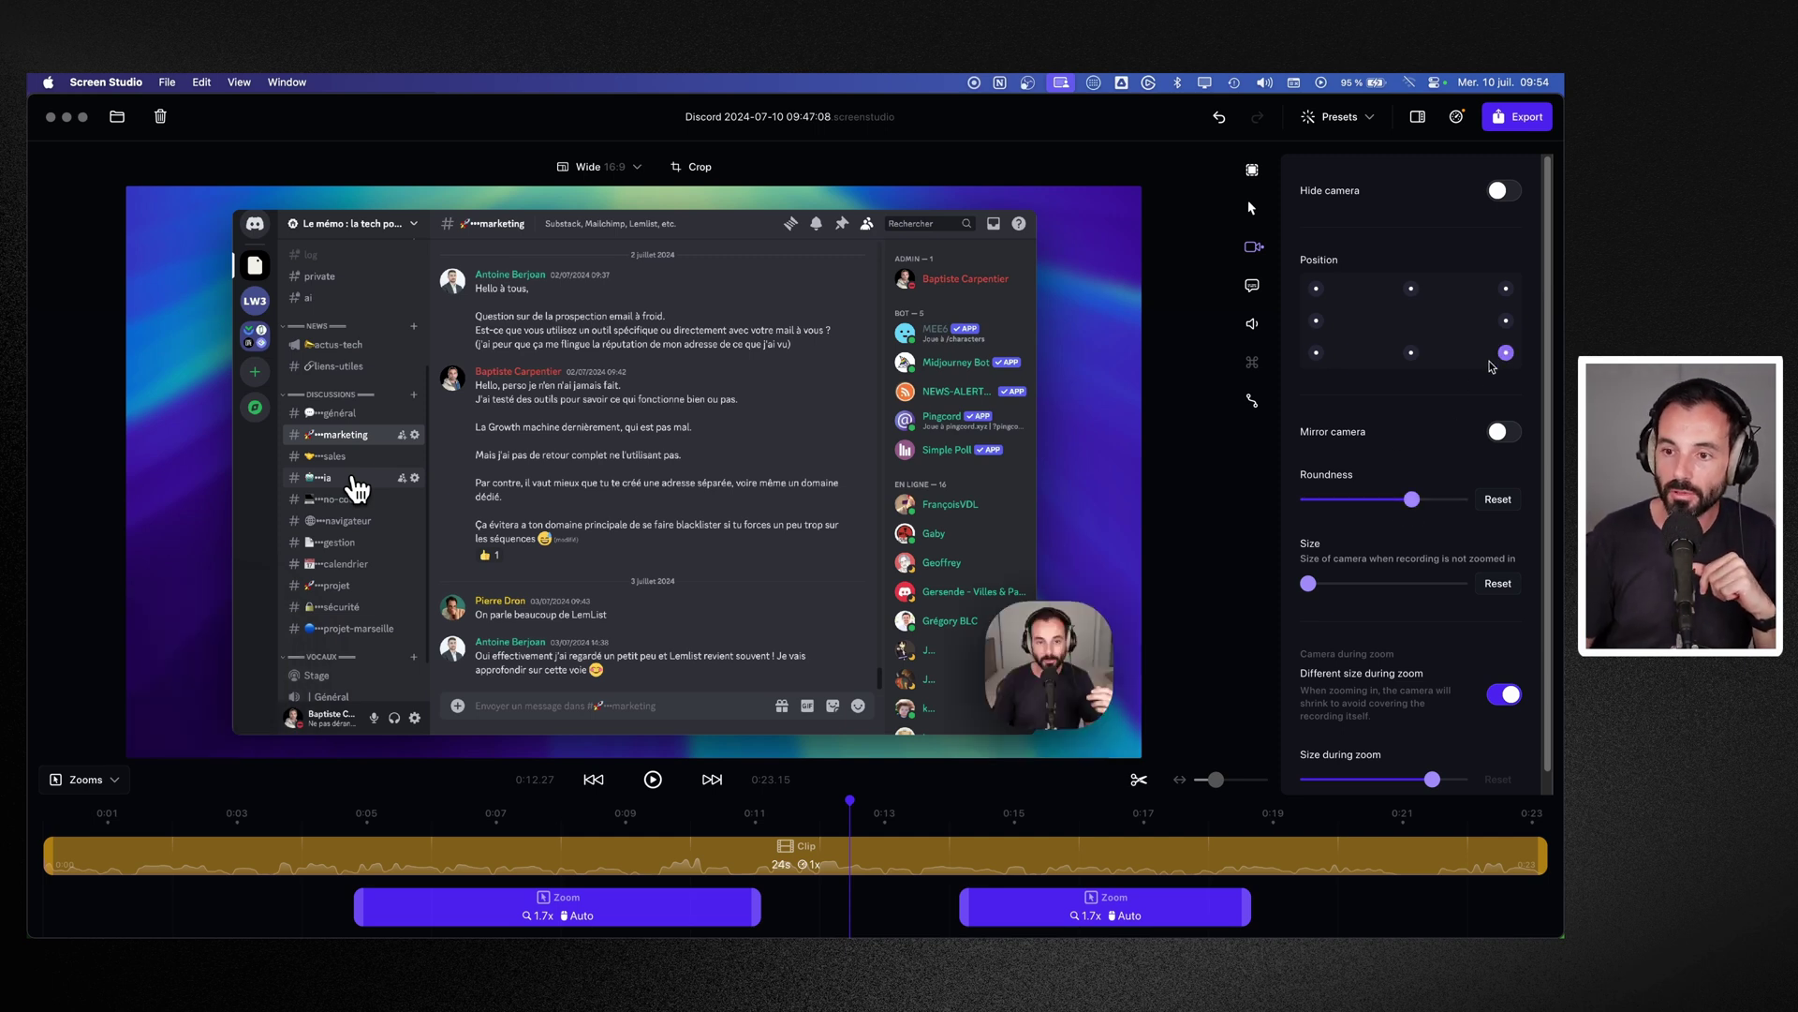
Step: Check the saved presets and the camera's zoom settings, and move the playhead to 0:02.40
click(1370, 118)
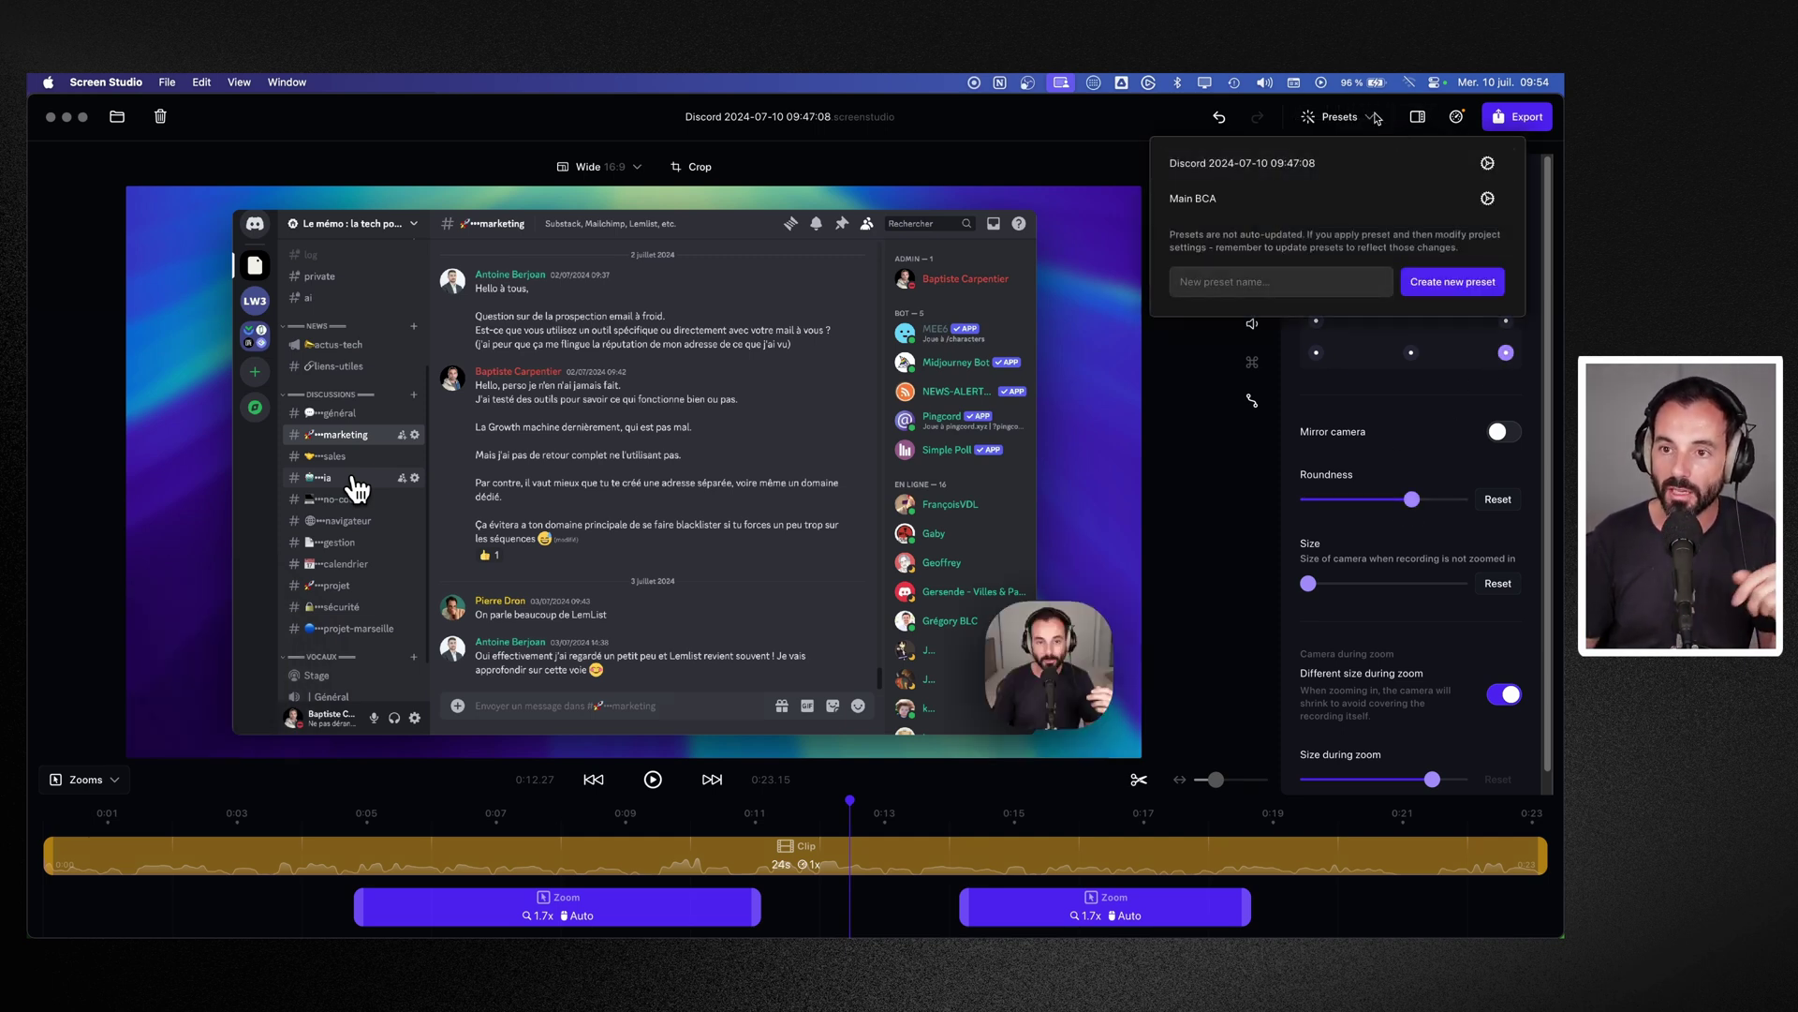
click(1376, 118)
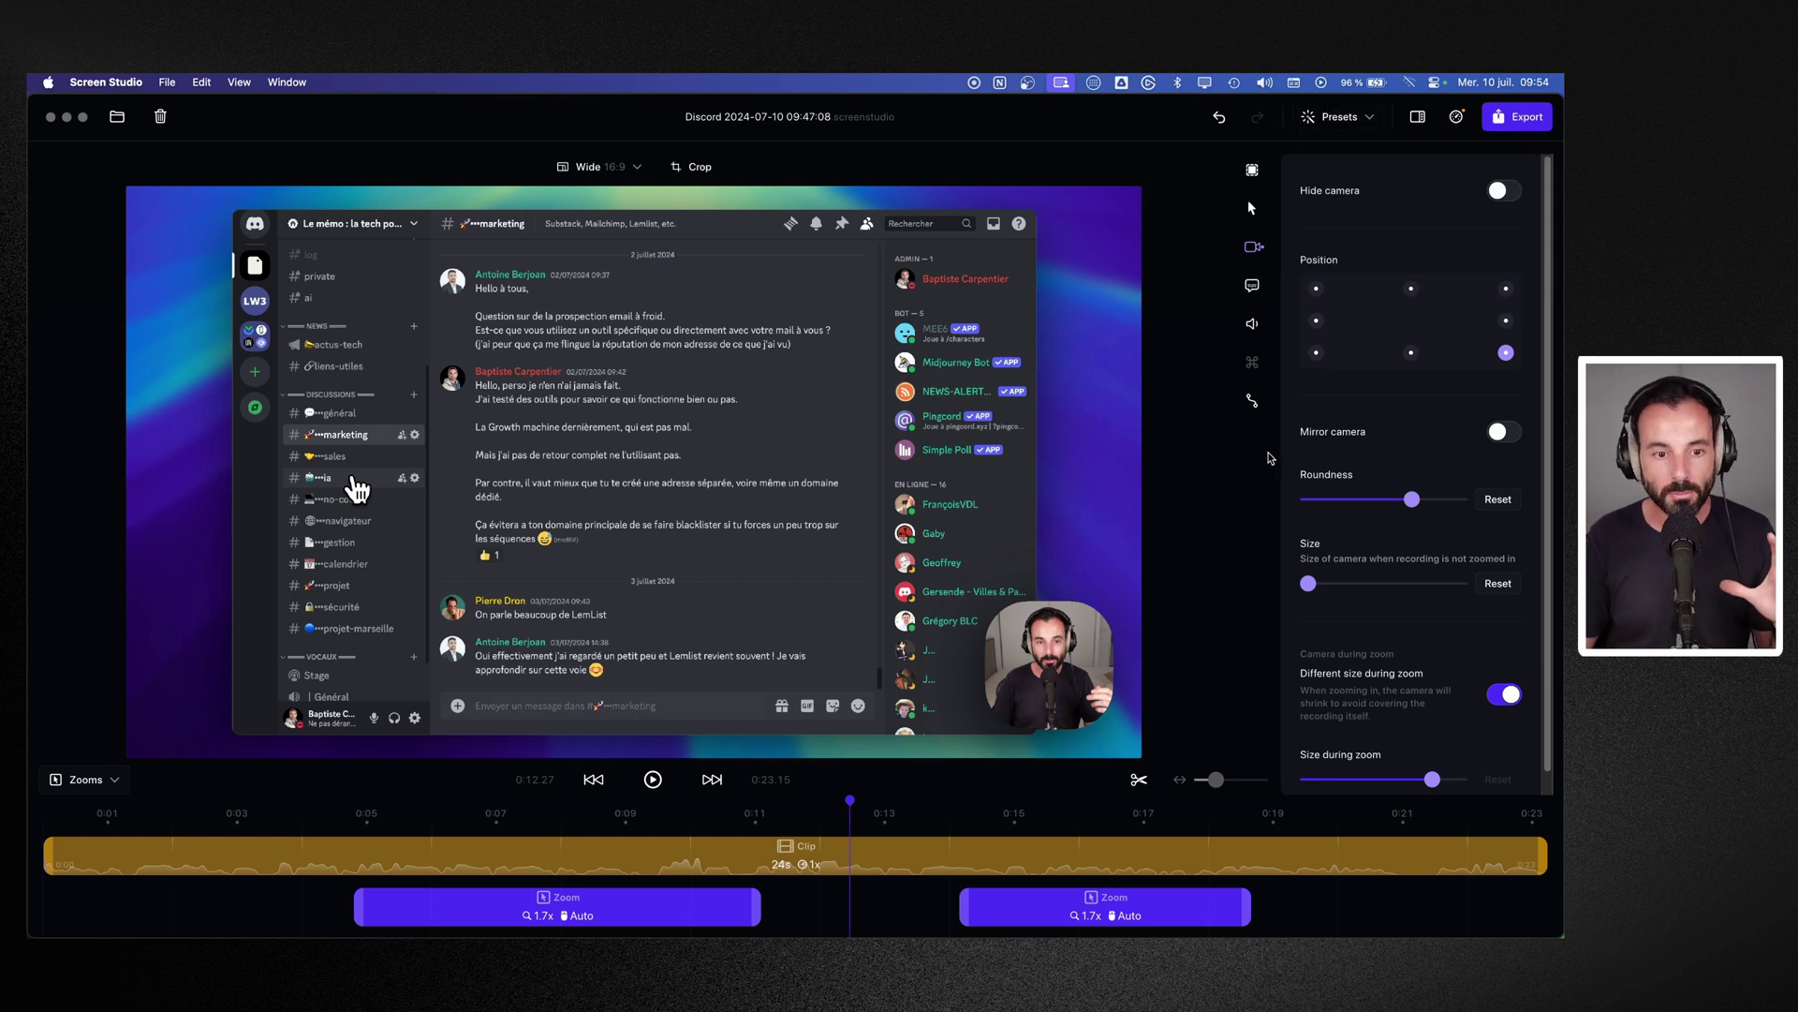
scroll(1362, 605, down, 2)
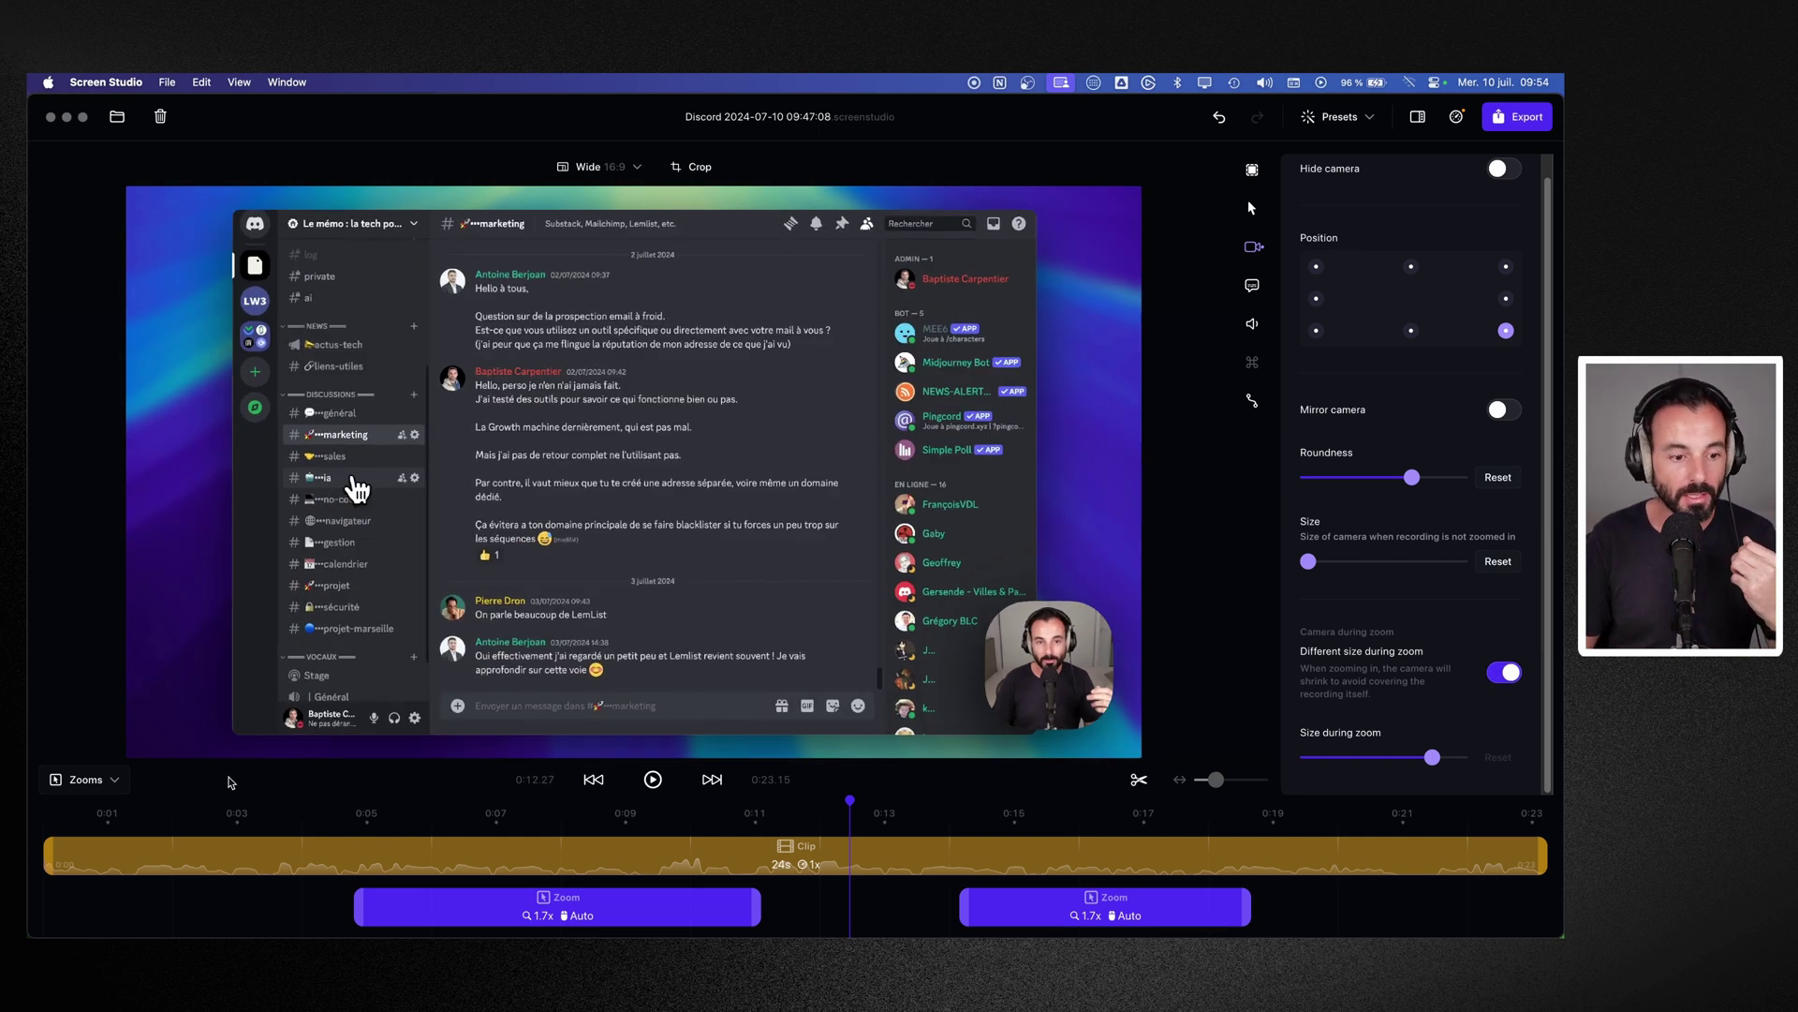
click(216, 840)
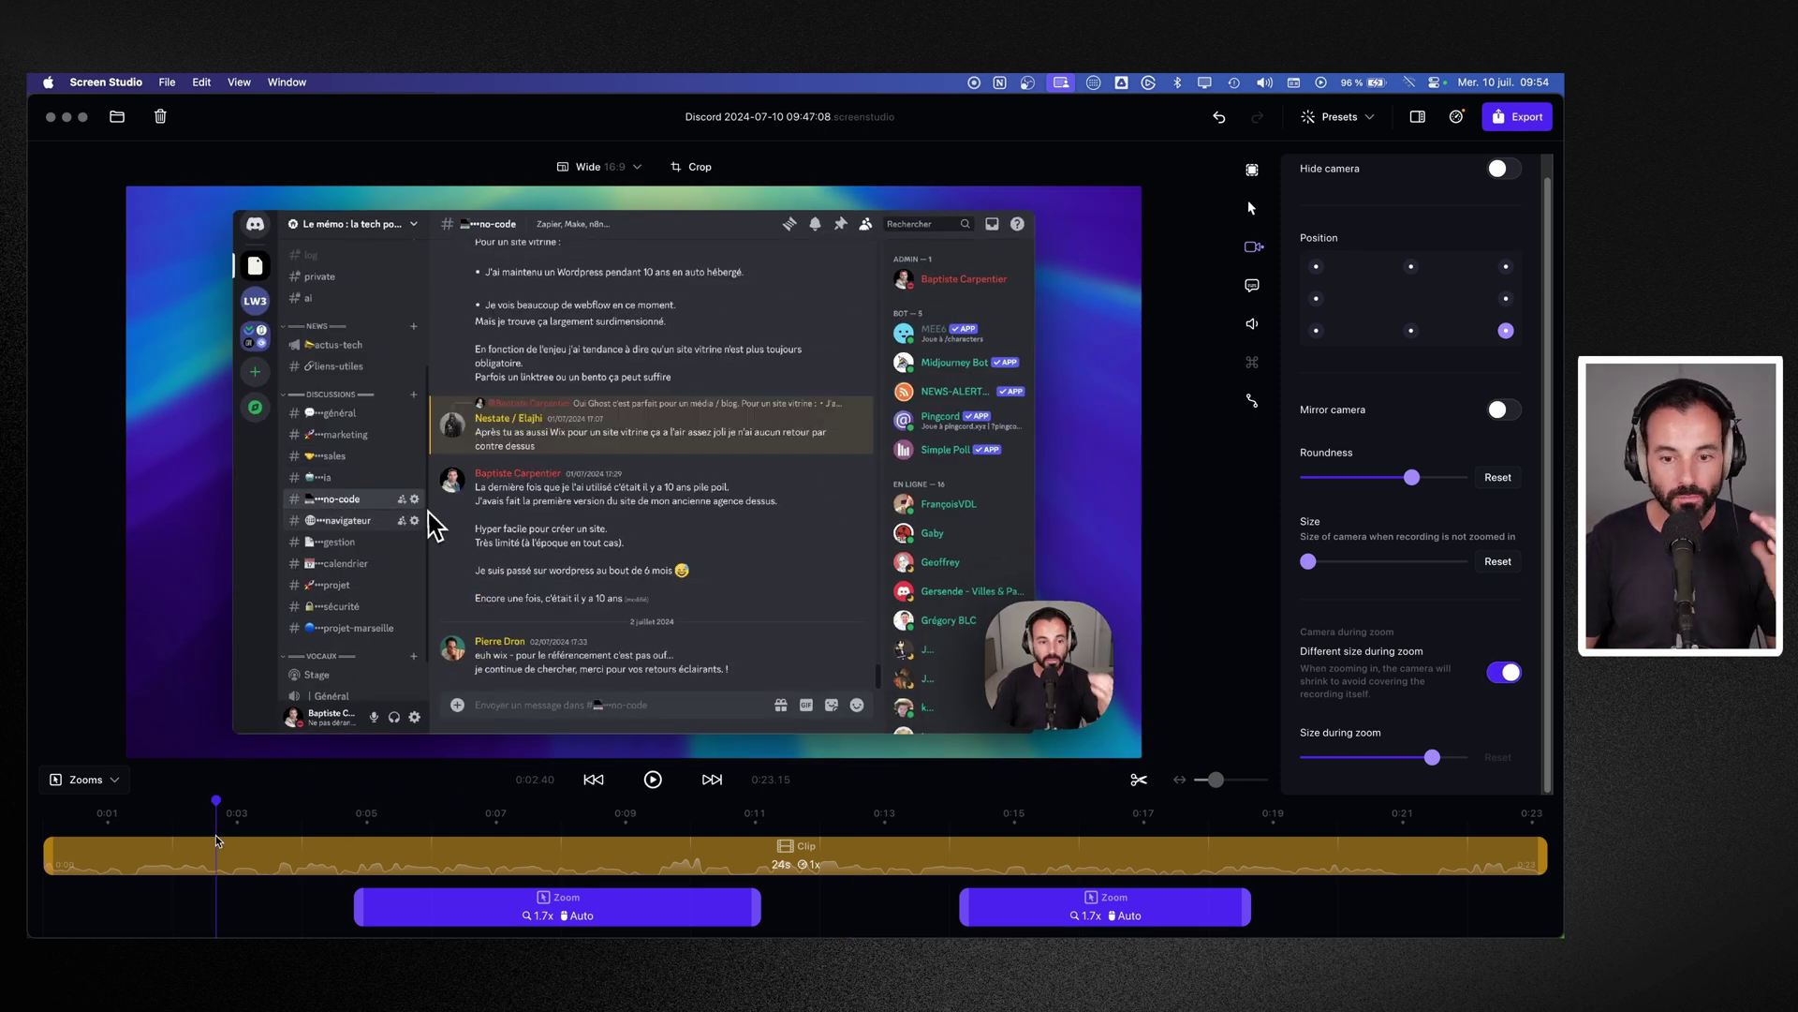
Step: Try a larger camera overlay with a smaller size during zoom, comparing frames at about 0:03 and inside the first zoom
drag(1309, 561, 1348, 562)
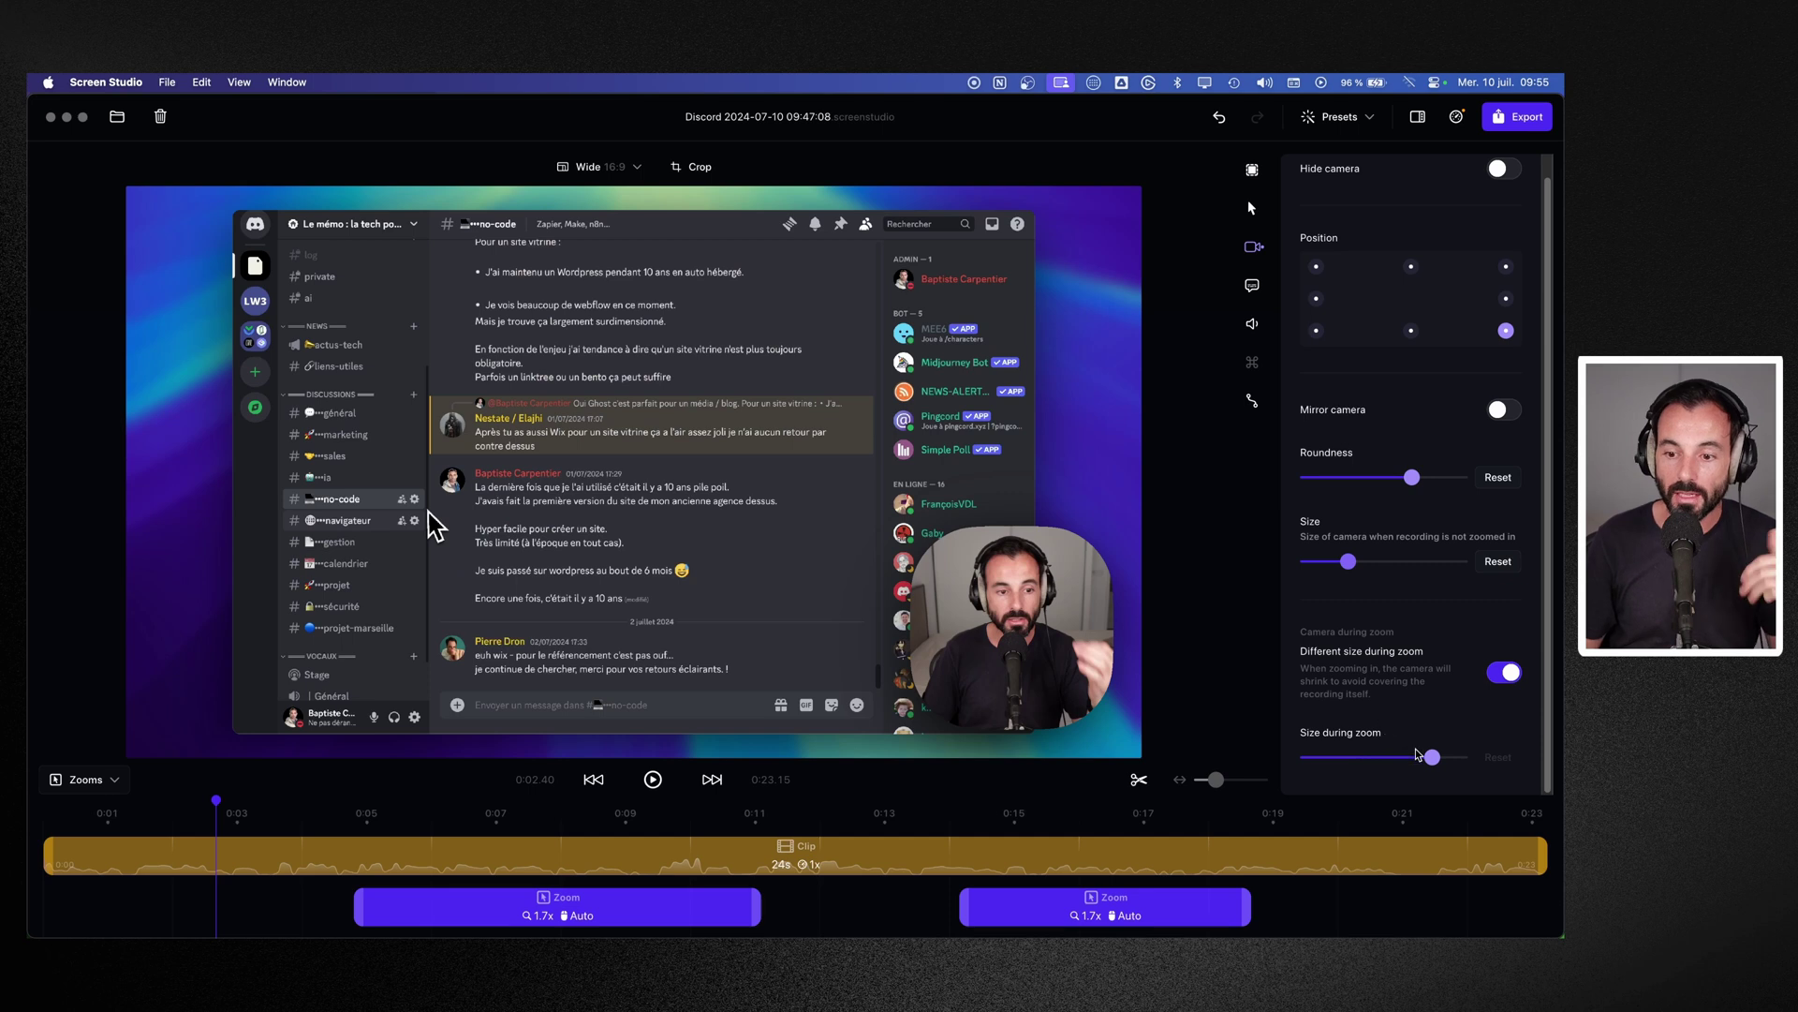
drag(1432, 757, 1350, 756)
click(240, 811)
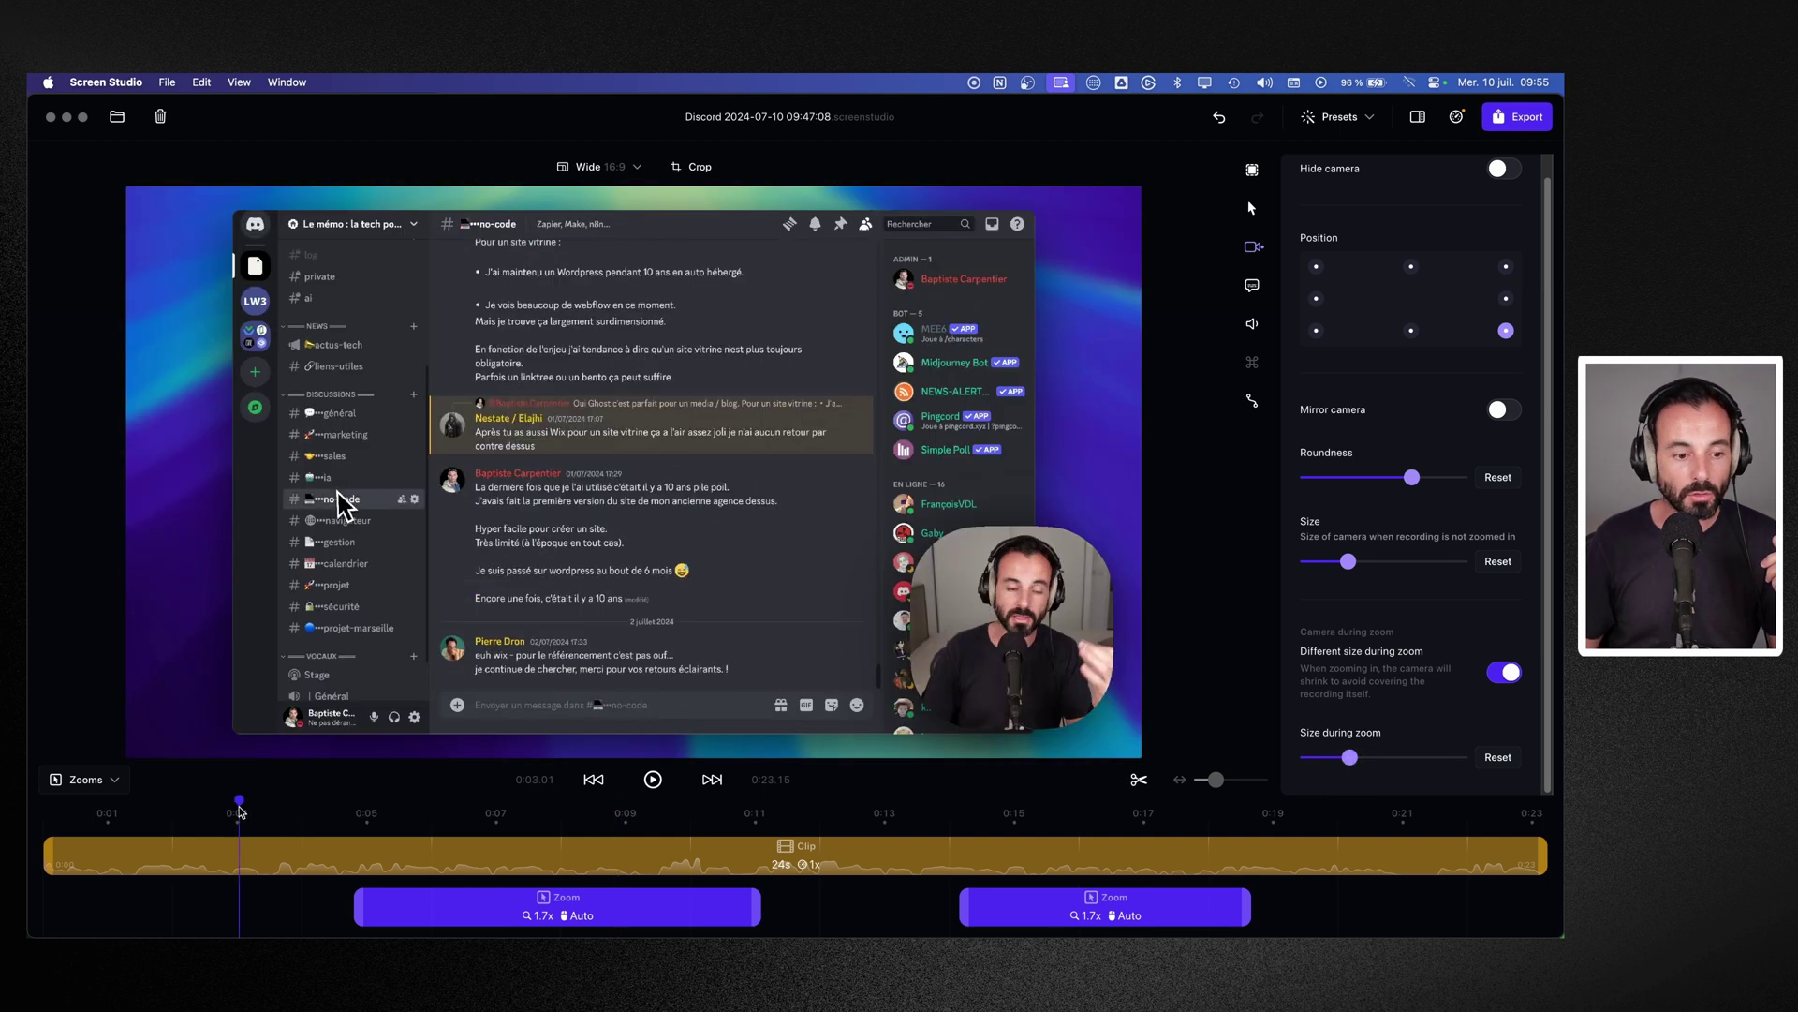
click(511, 813)
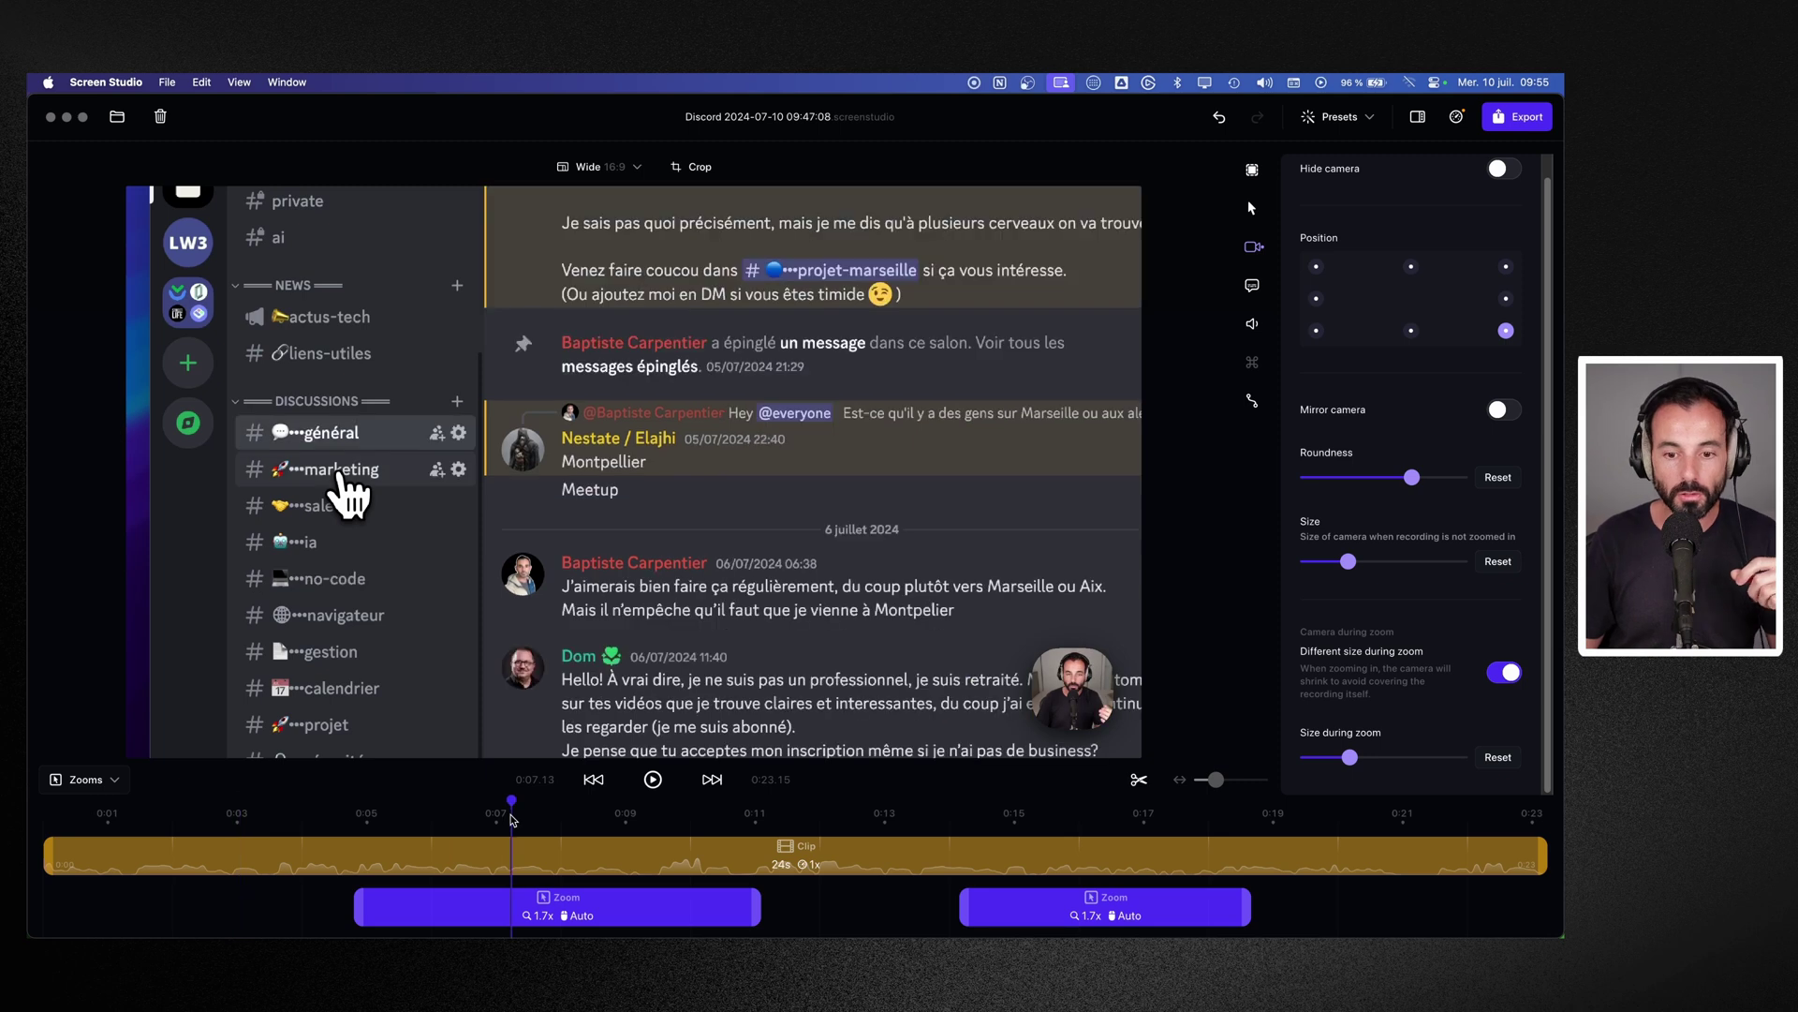
Step: Reset the camera's size and size during zoom to their defaults, and check the overlay inside the first zoom
click(1500, 756)
click(1499, 562)
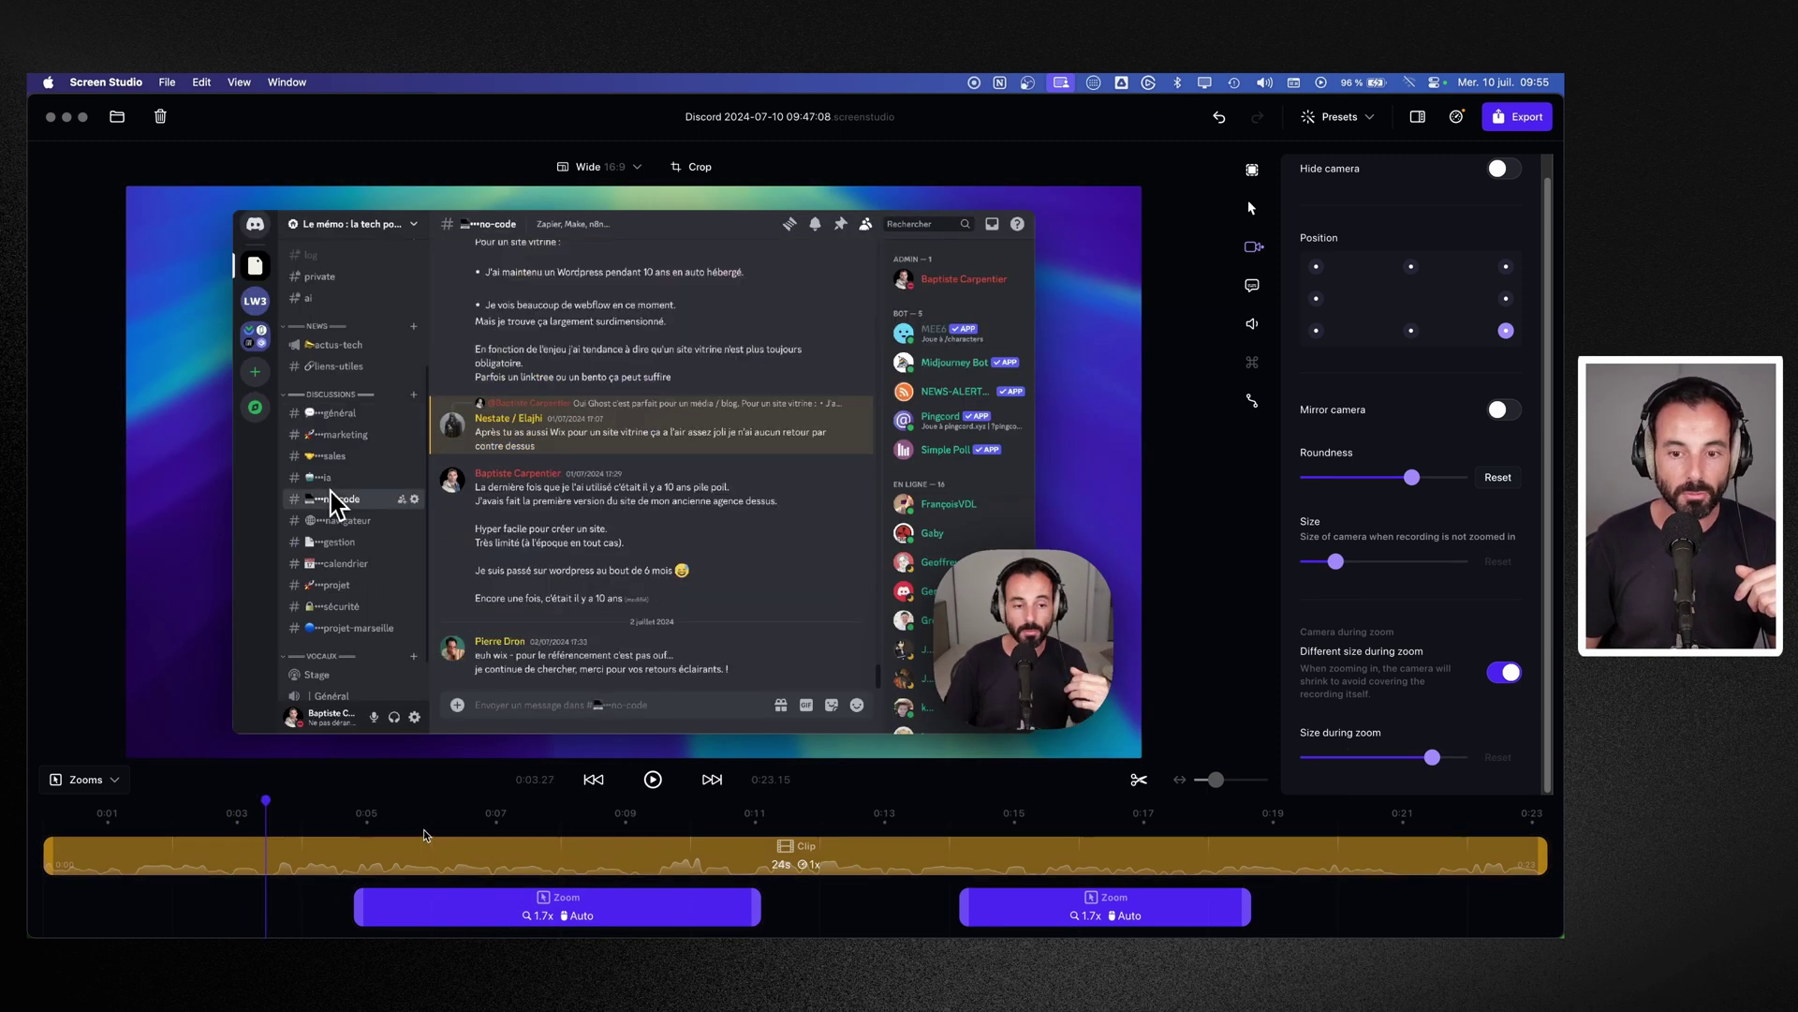
click(491, 811)
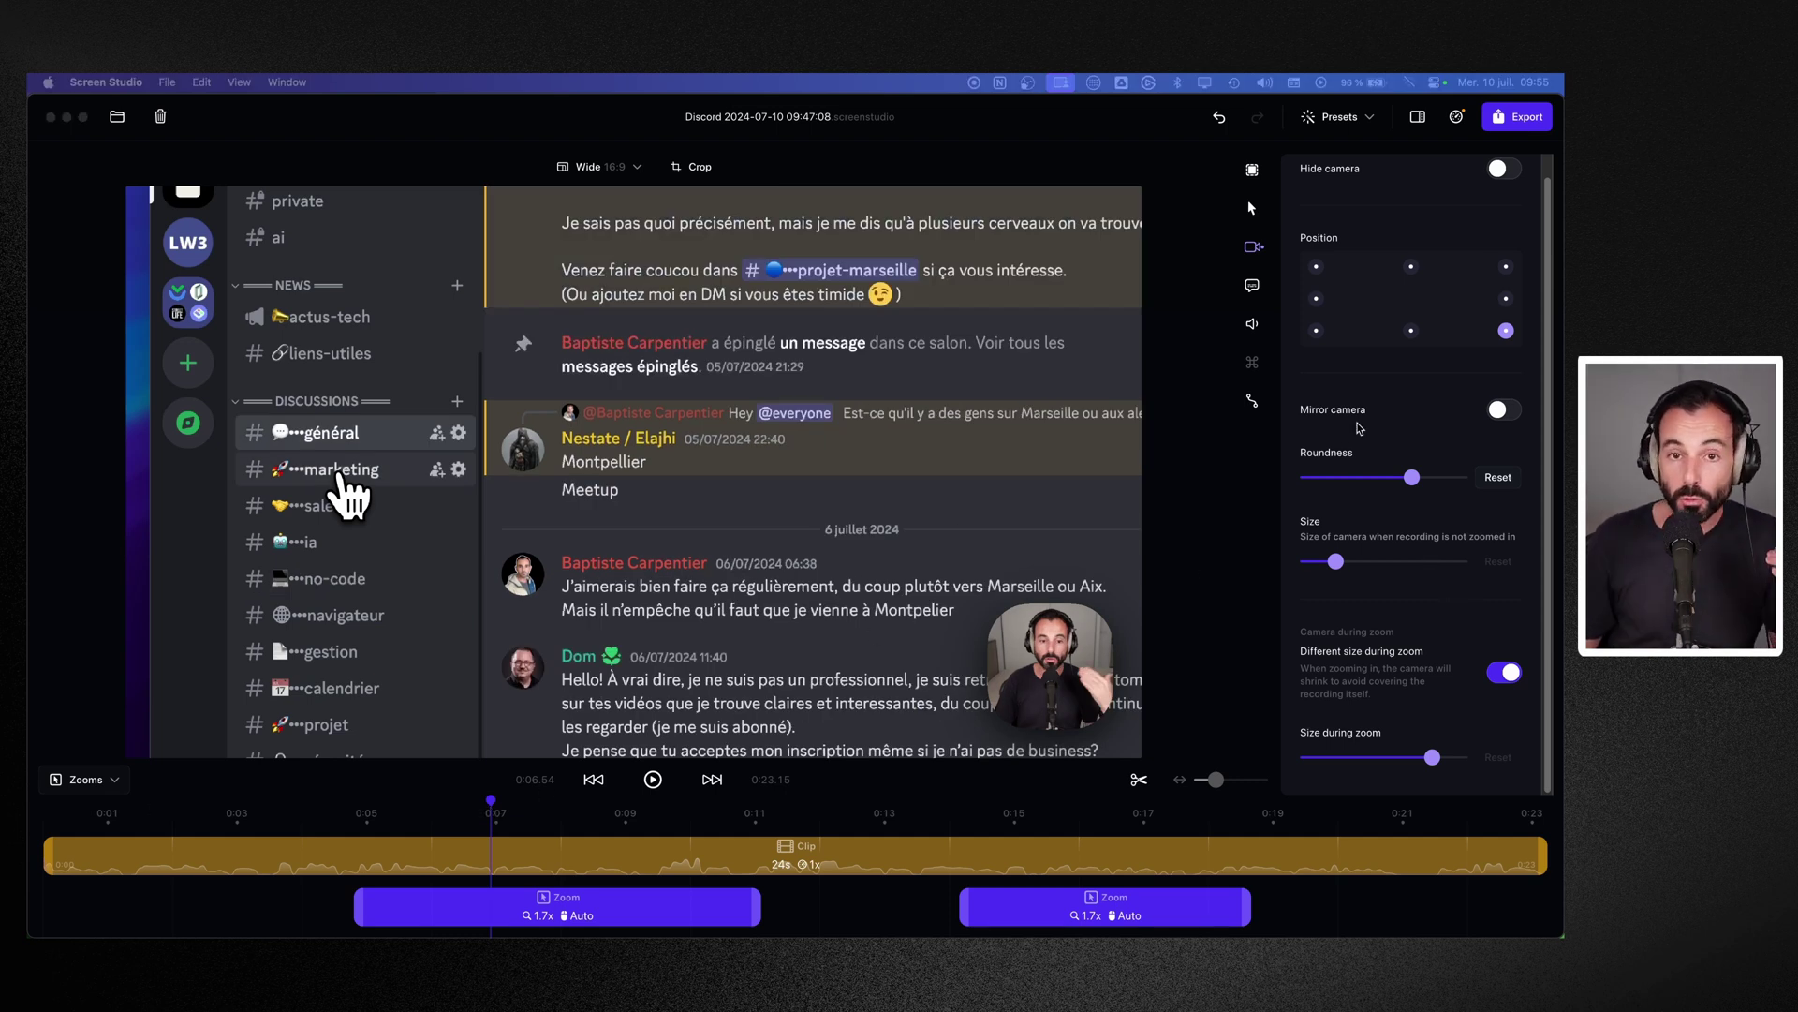
Step: Generate a transcript with the Small AI model and automatic language, and play the recording to check the captions
click(1253, 287)
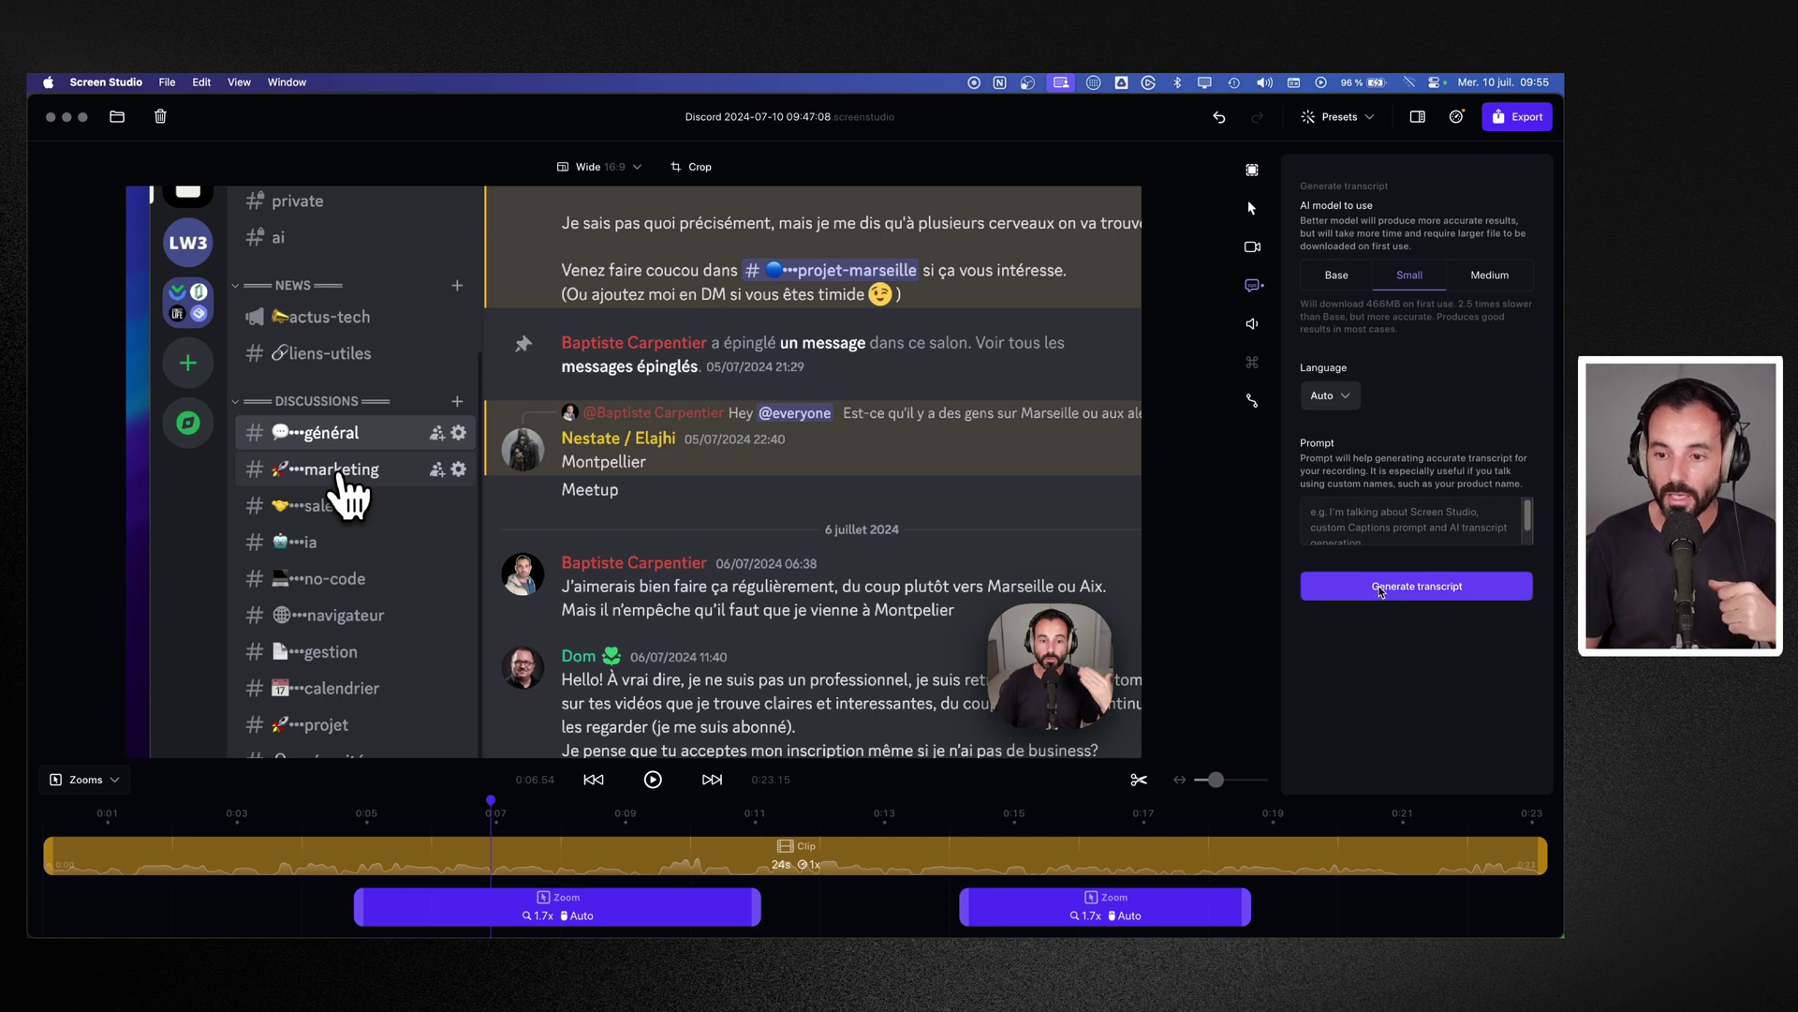
click(1379, 590)
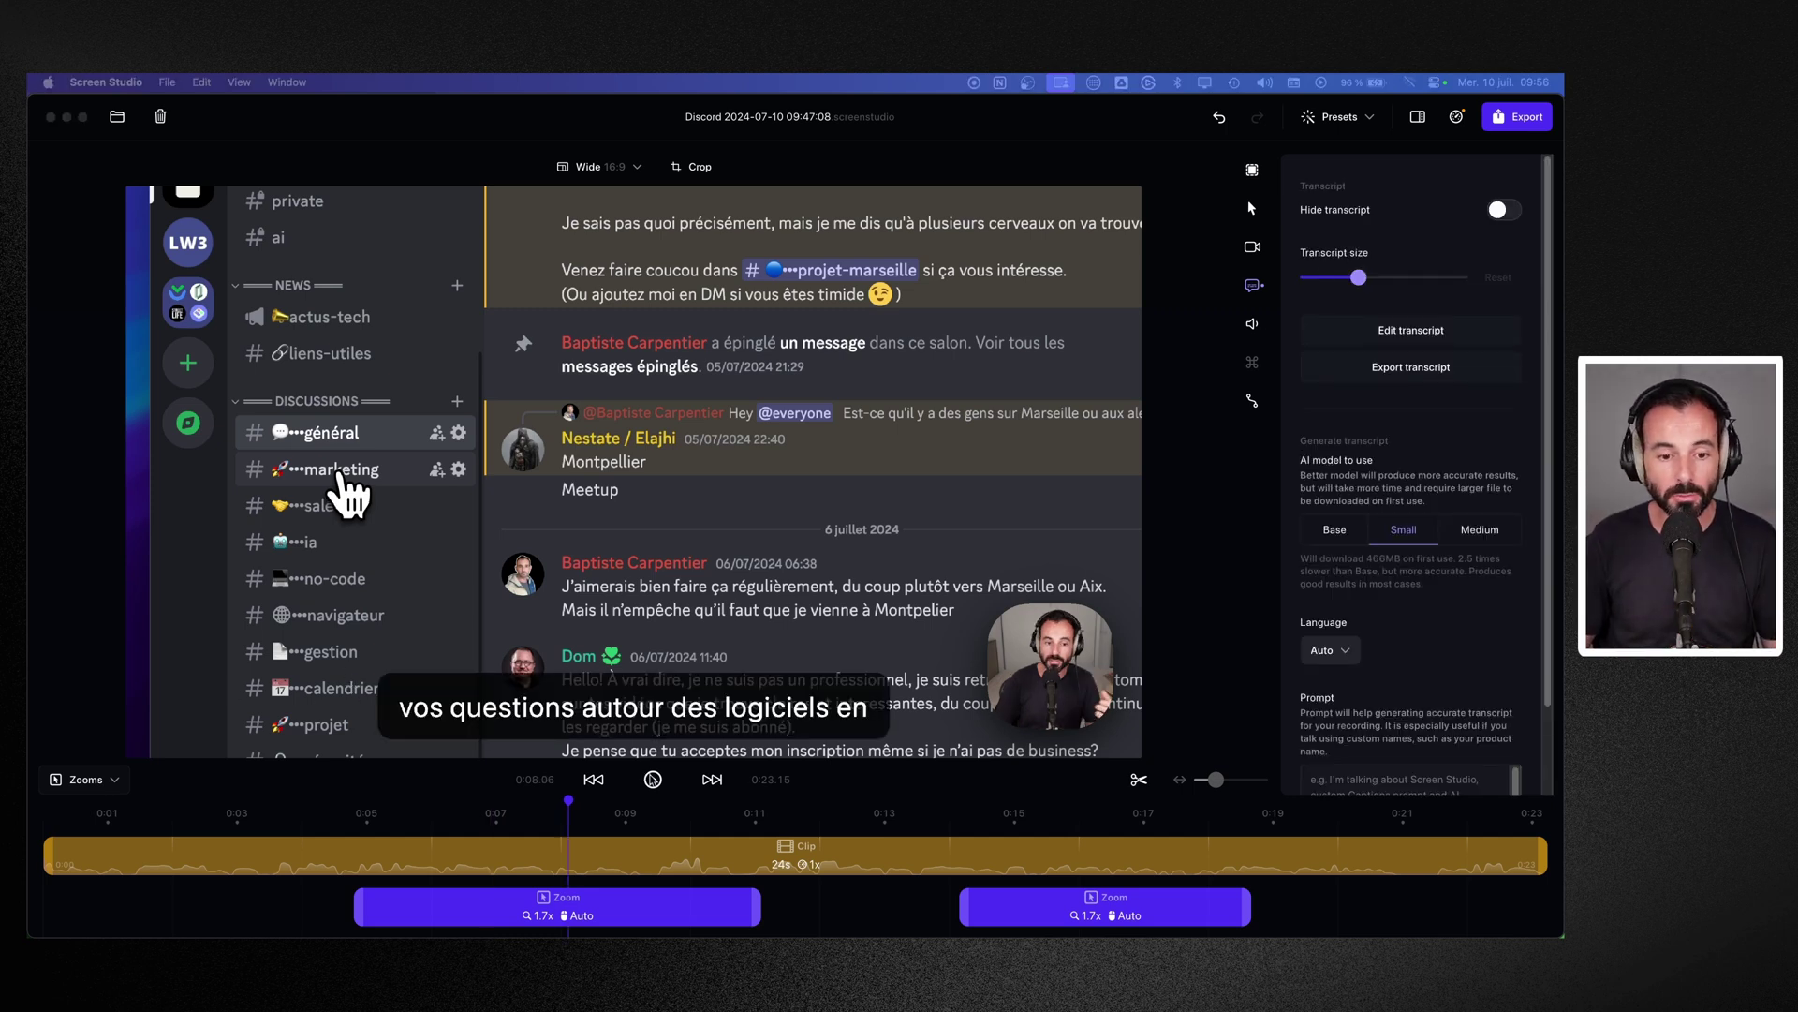
click(653, 779)
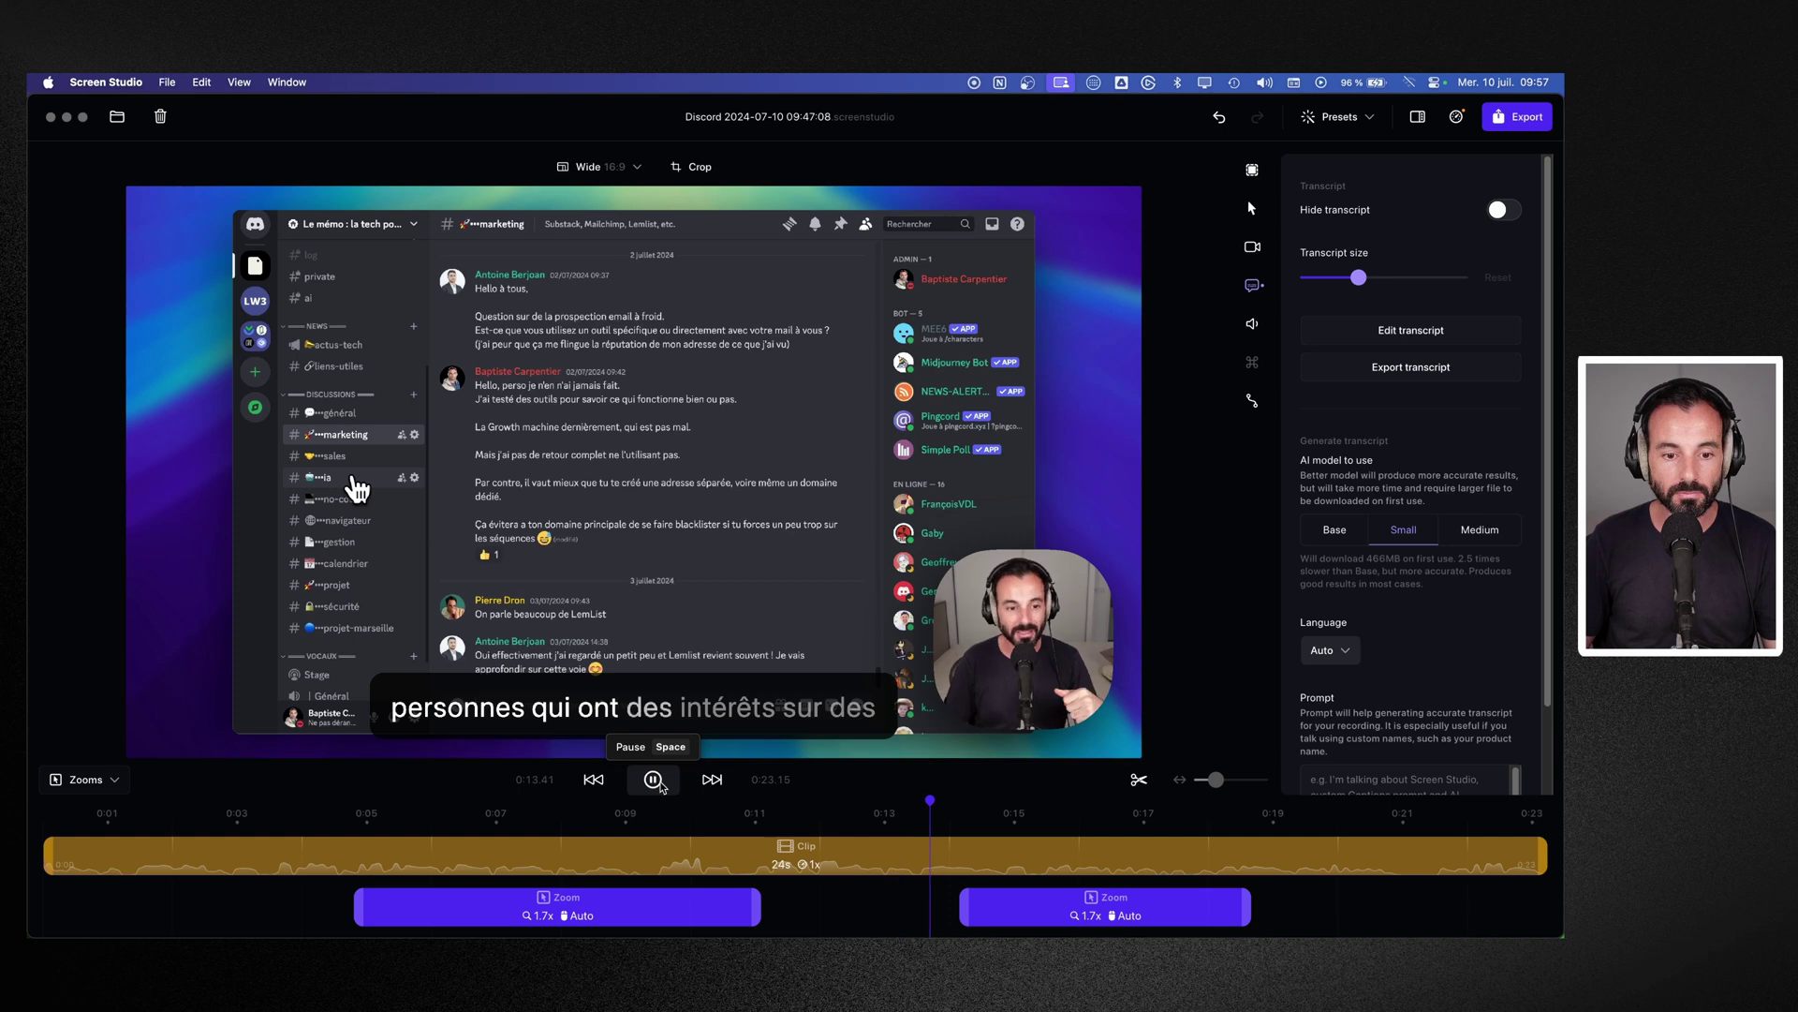
click(655, 777)
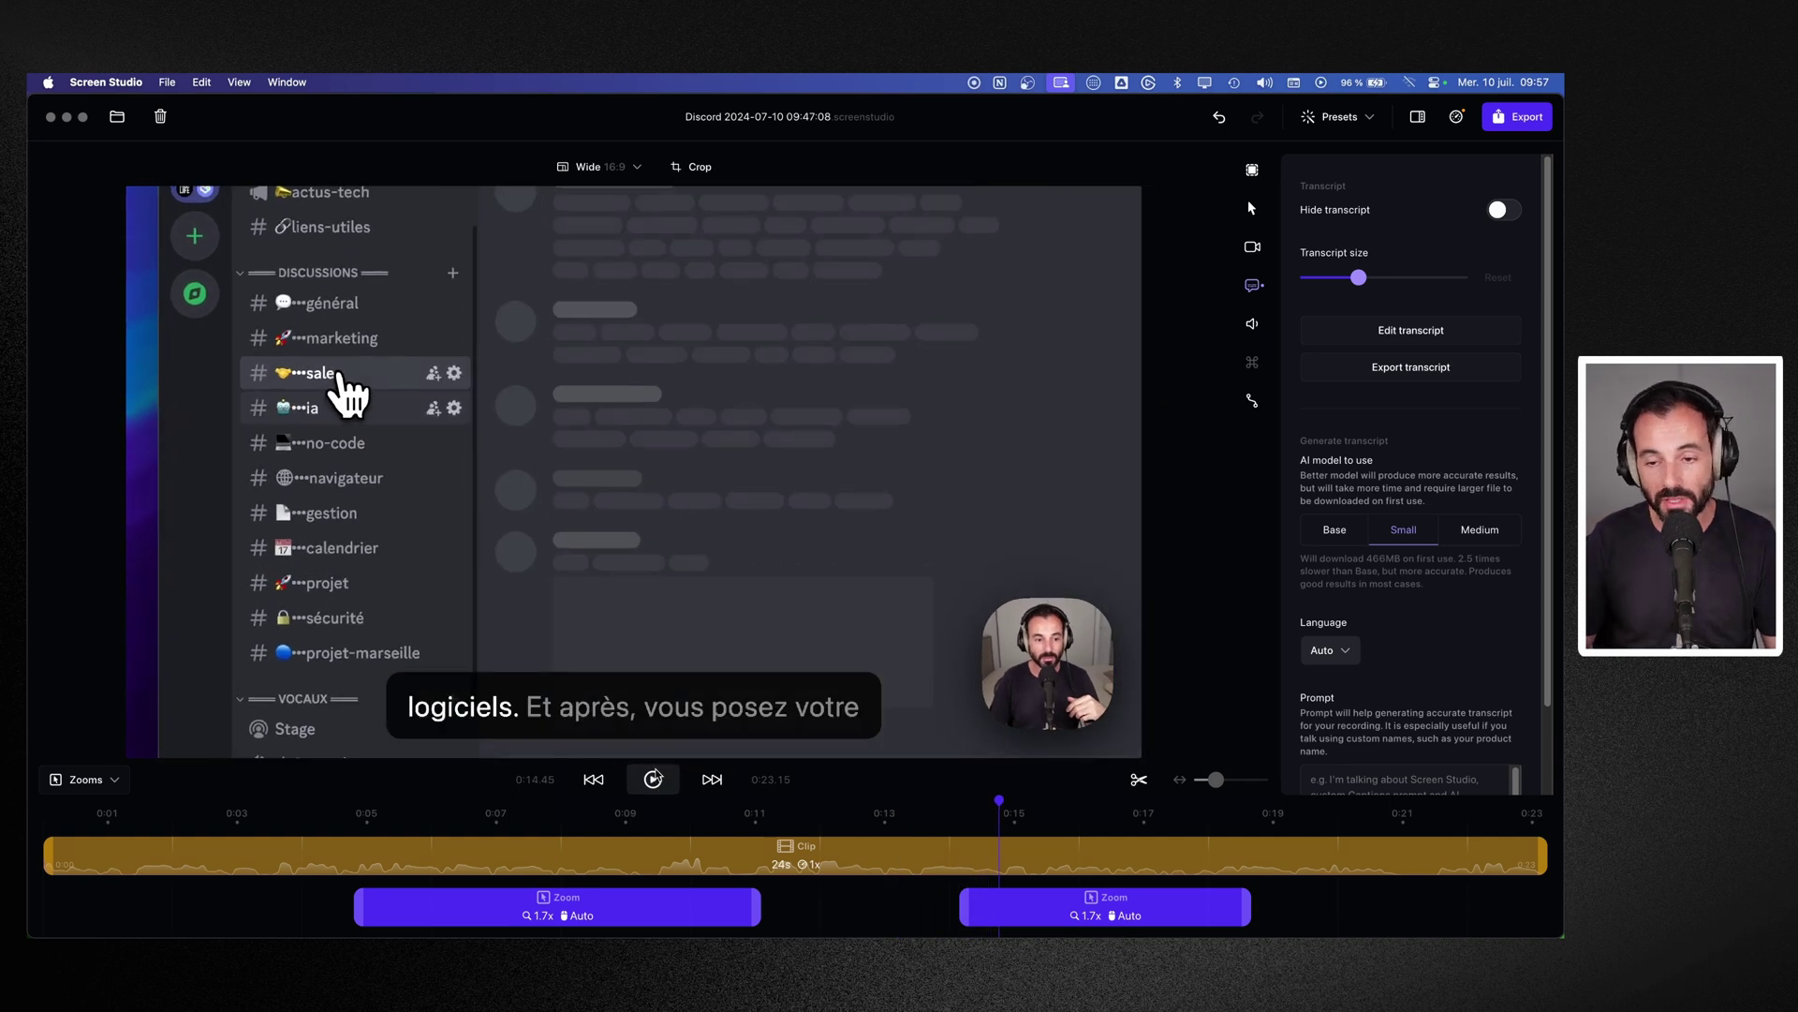
Step: Review the transcript's language and prompt options, and look over the generated lines in the transcript editor
scroll(1331, 531, down, 2)
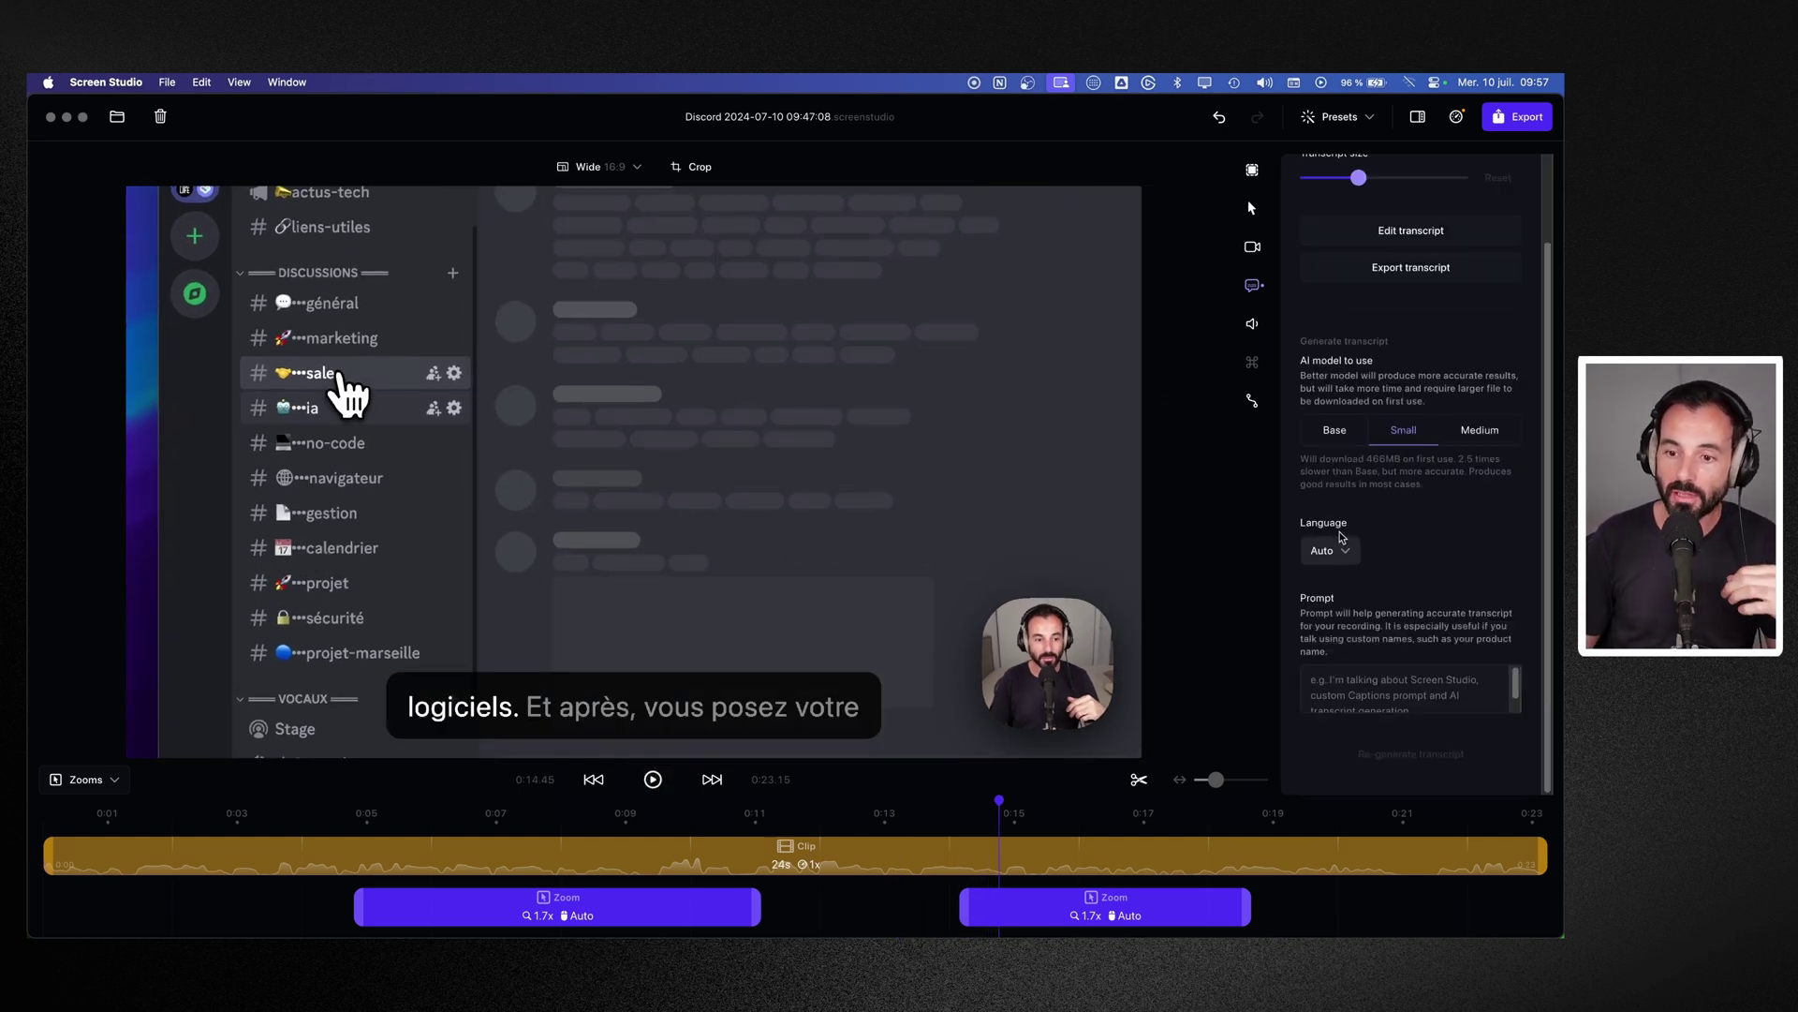
click(1344, 696)
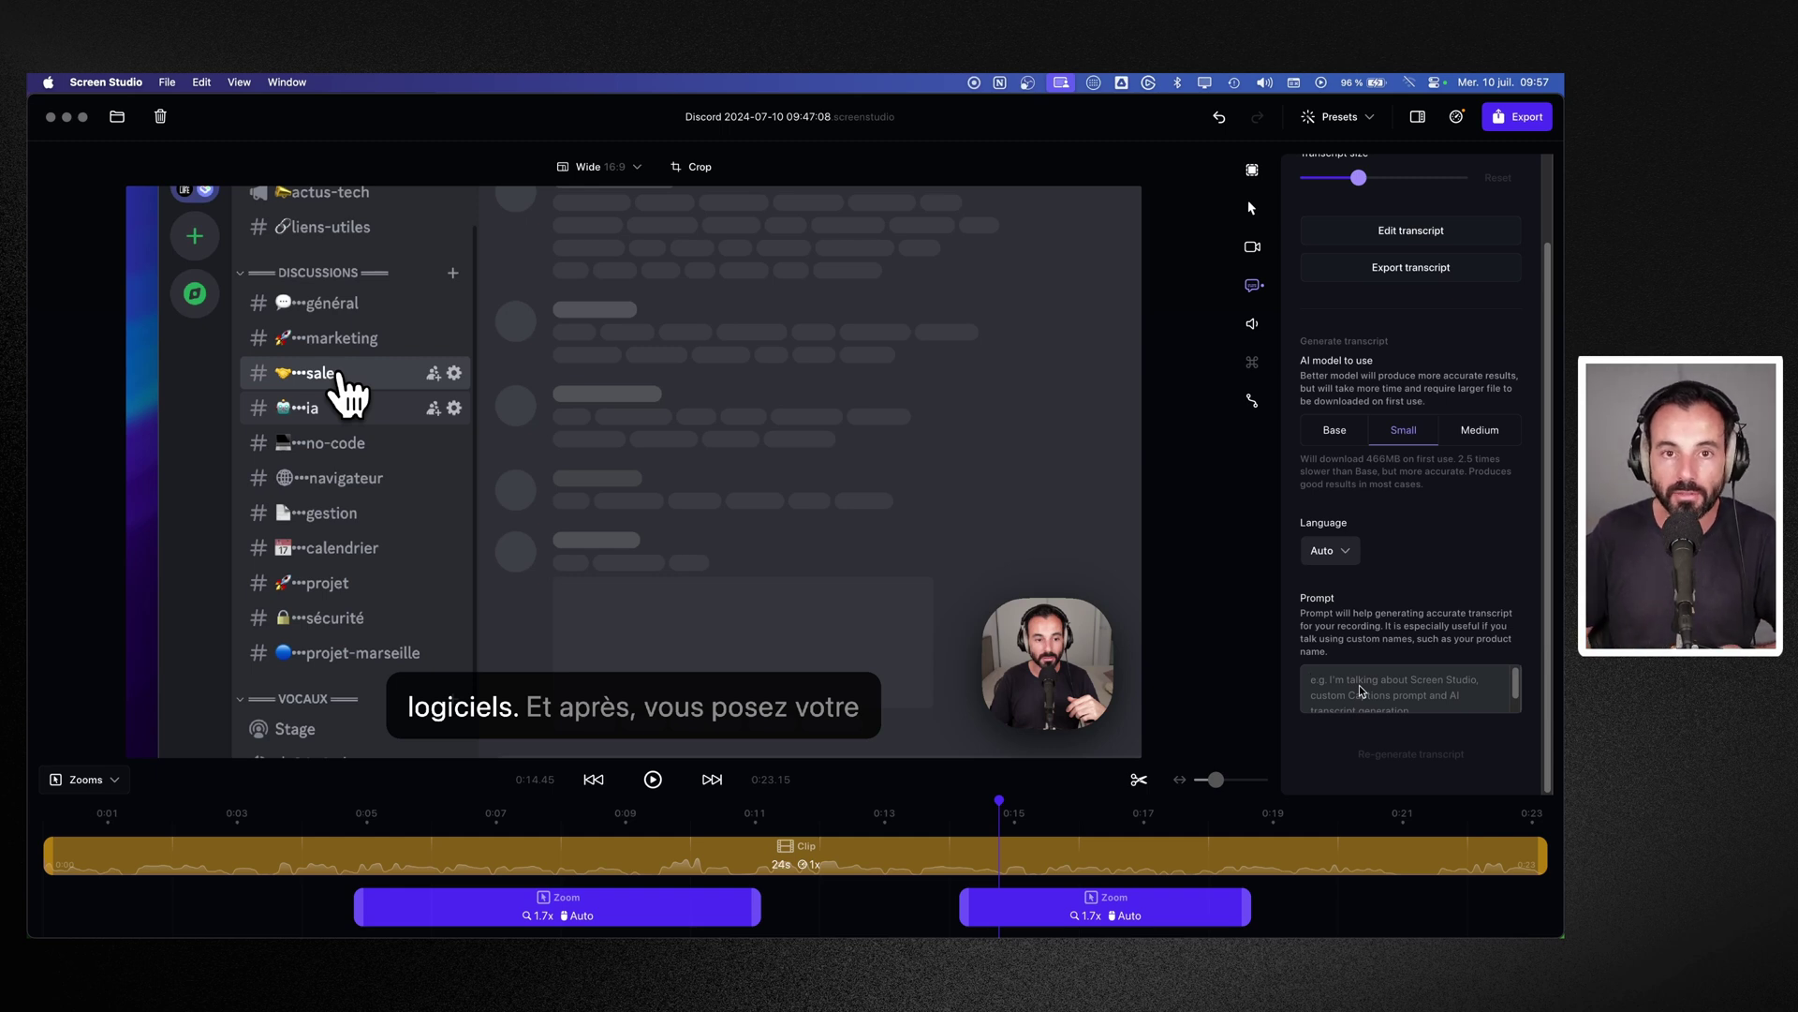
click(1424, 681)
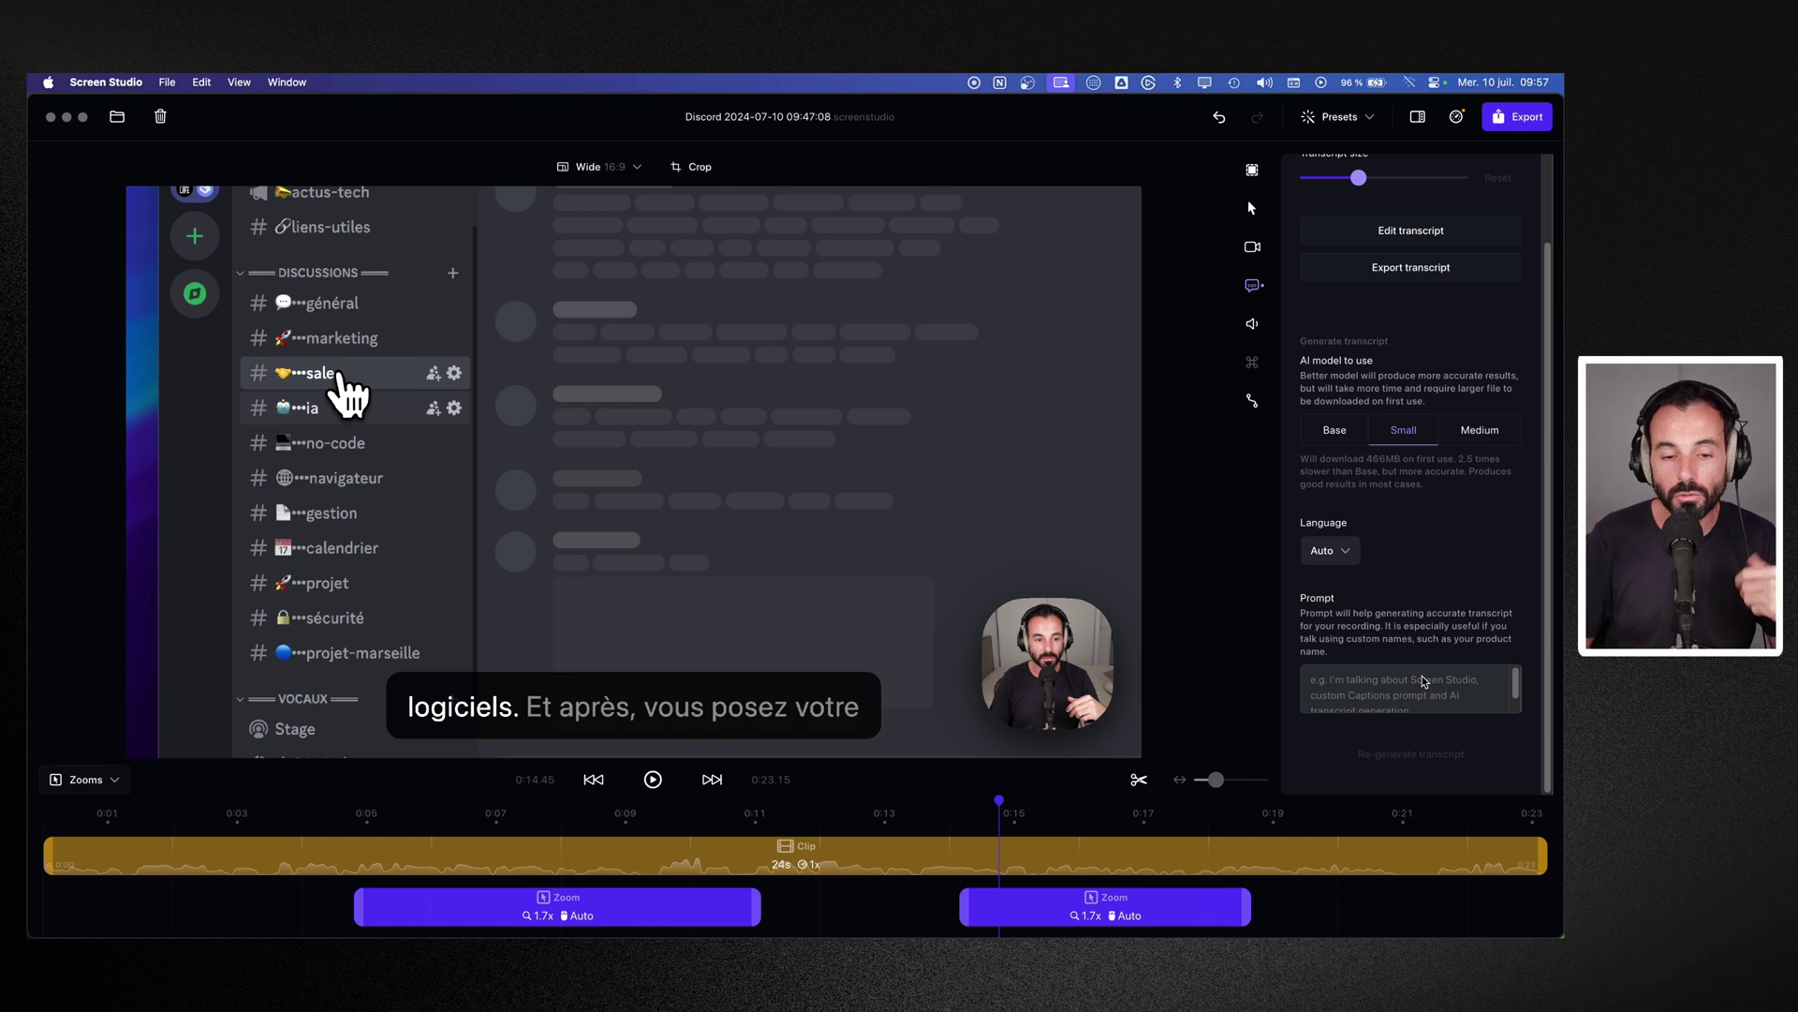
scroll(1424, 674, up, 2)
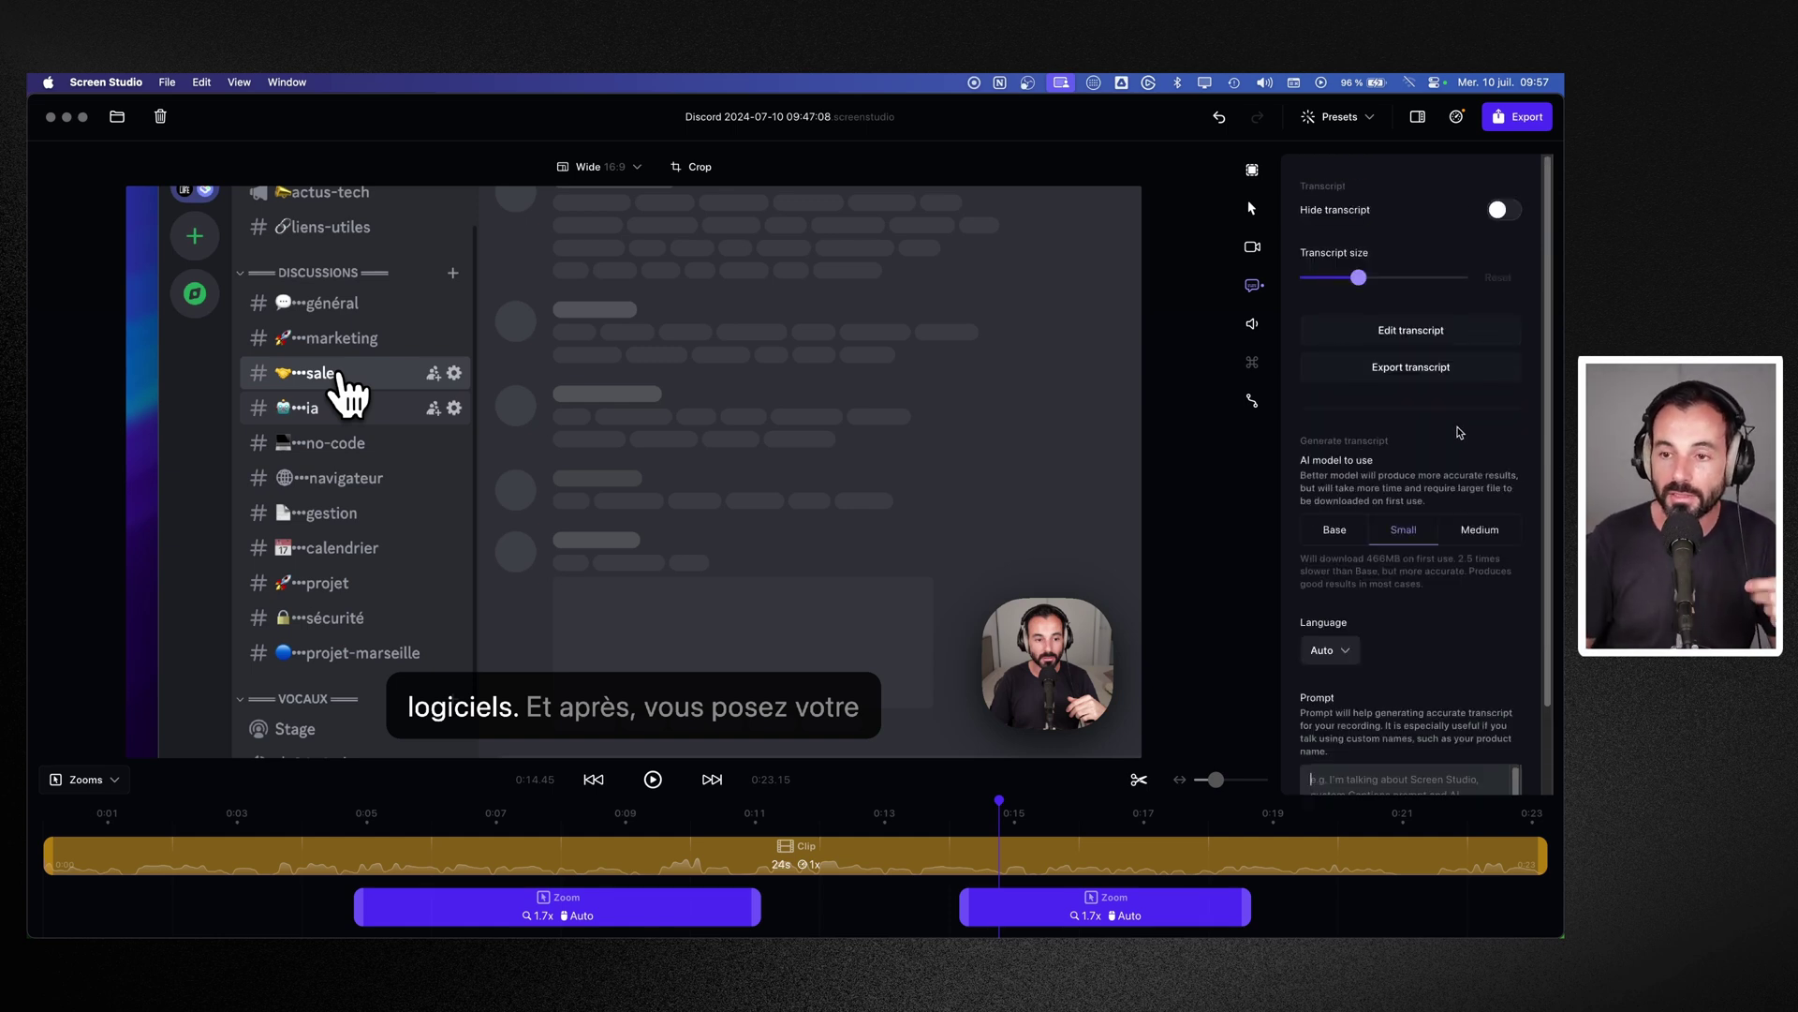
click(1415, 337)
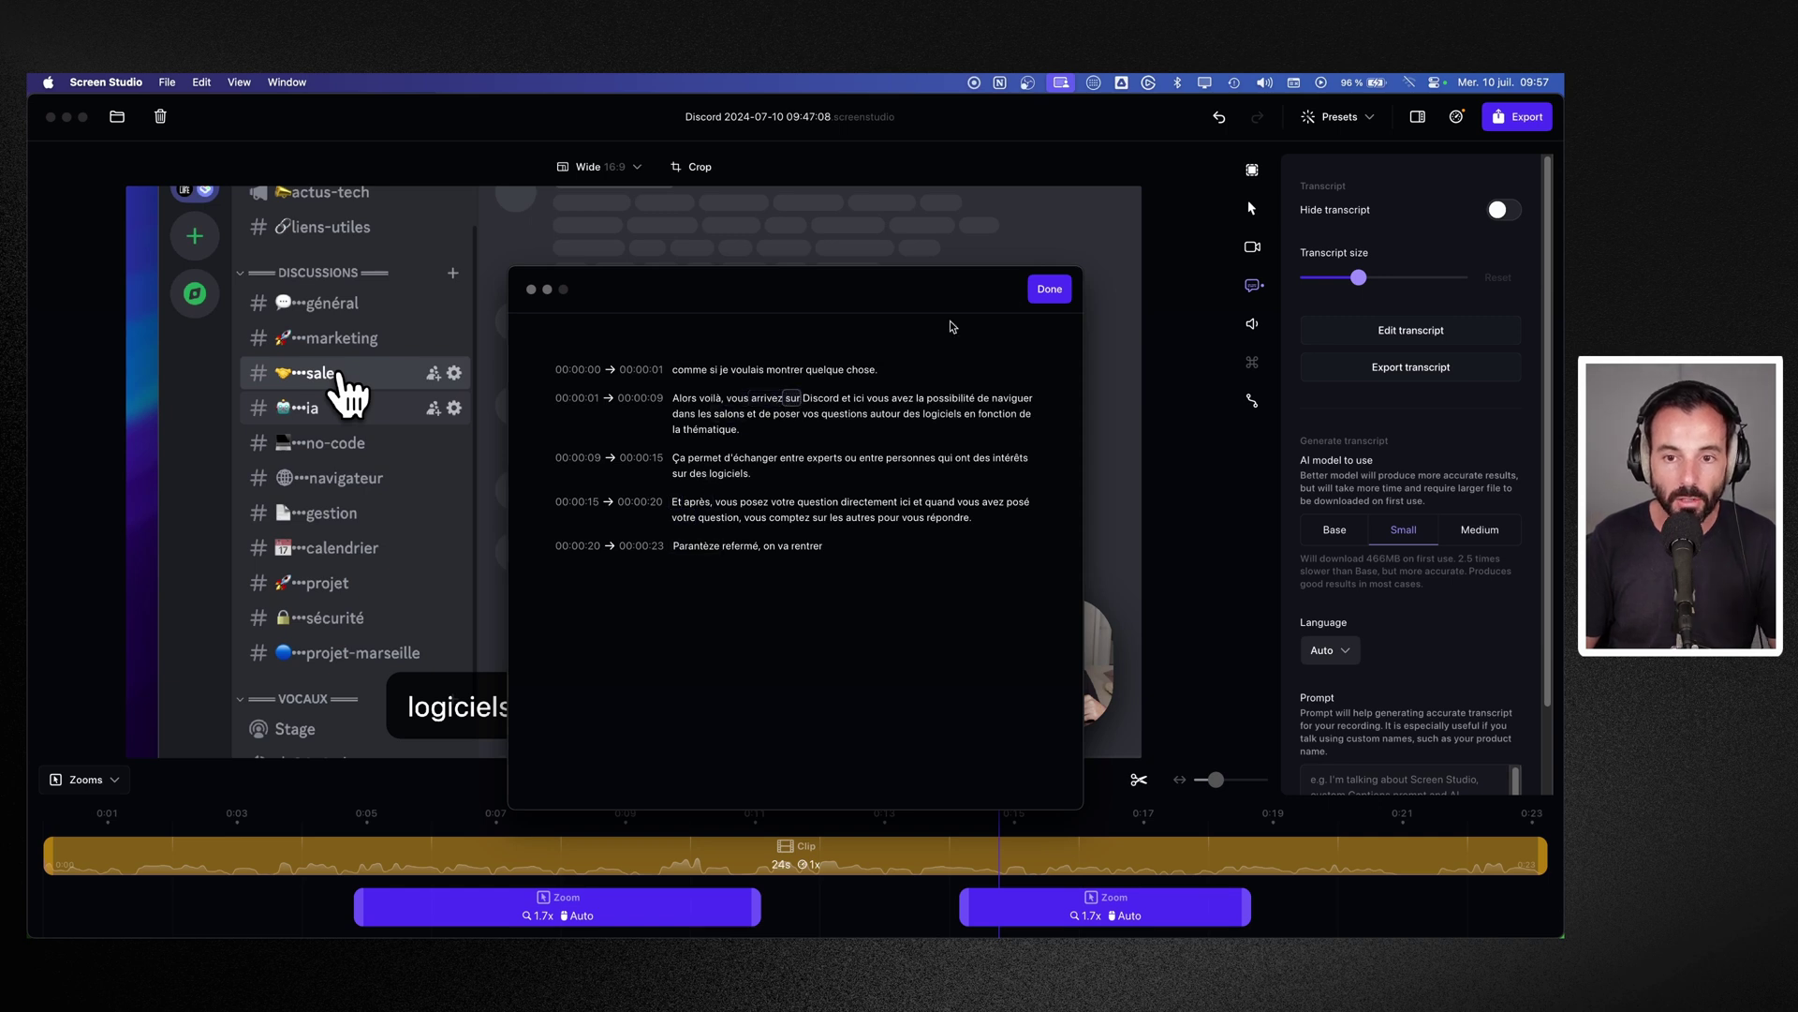
click(1040, 291)
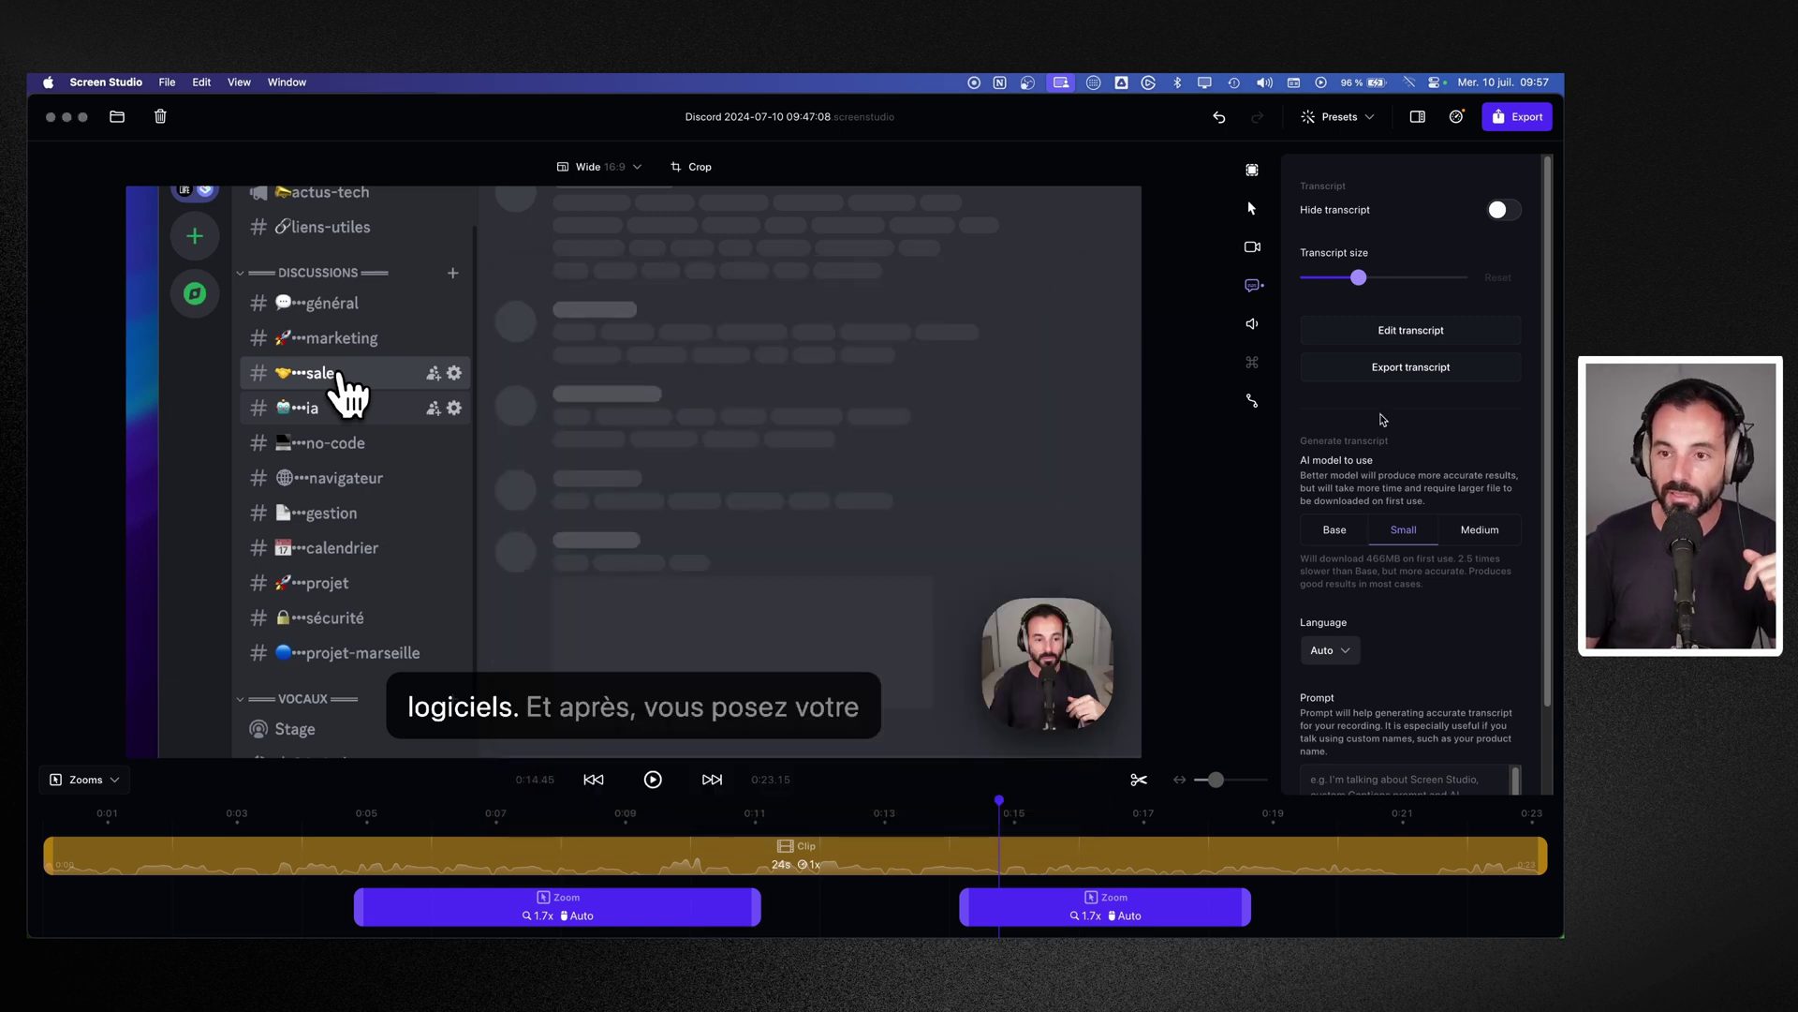
Step: Adjust the transcript size slightly, and try the Vertical 9:16 output aspect ratio by playing part of the recording
mouse_move(1358, 277)
mouse_down()
mouse_move(1390, 280)
mouse_move(1330, 281)
mouse_move(1358, 286)
mouse_up()
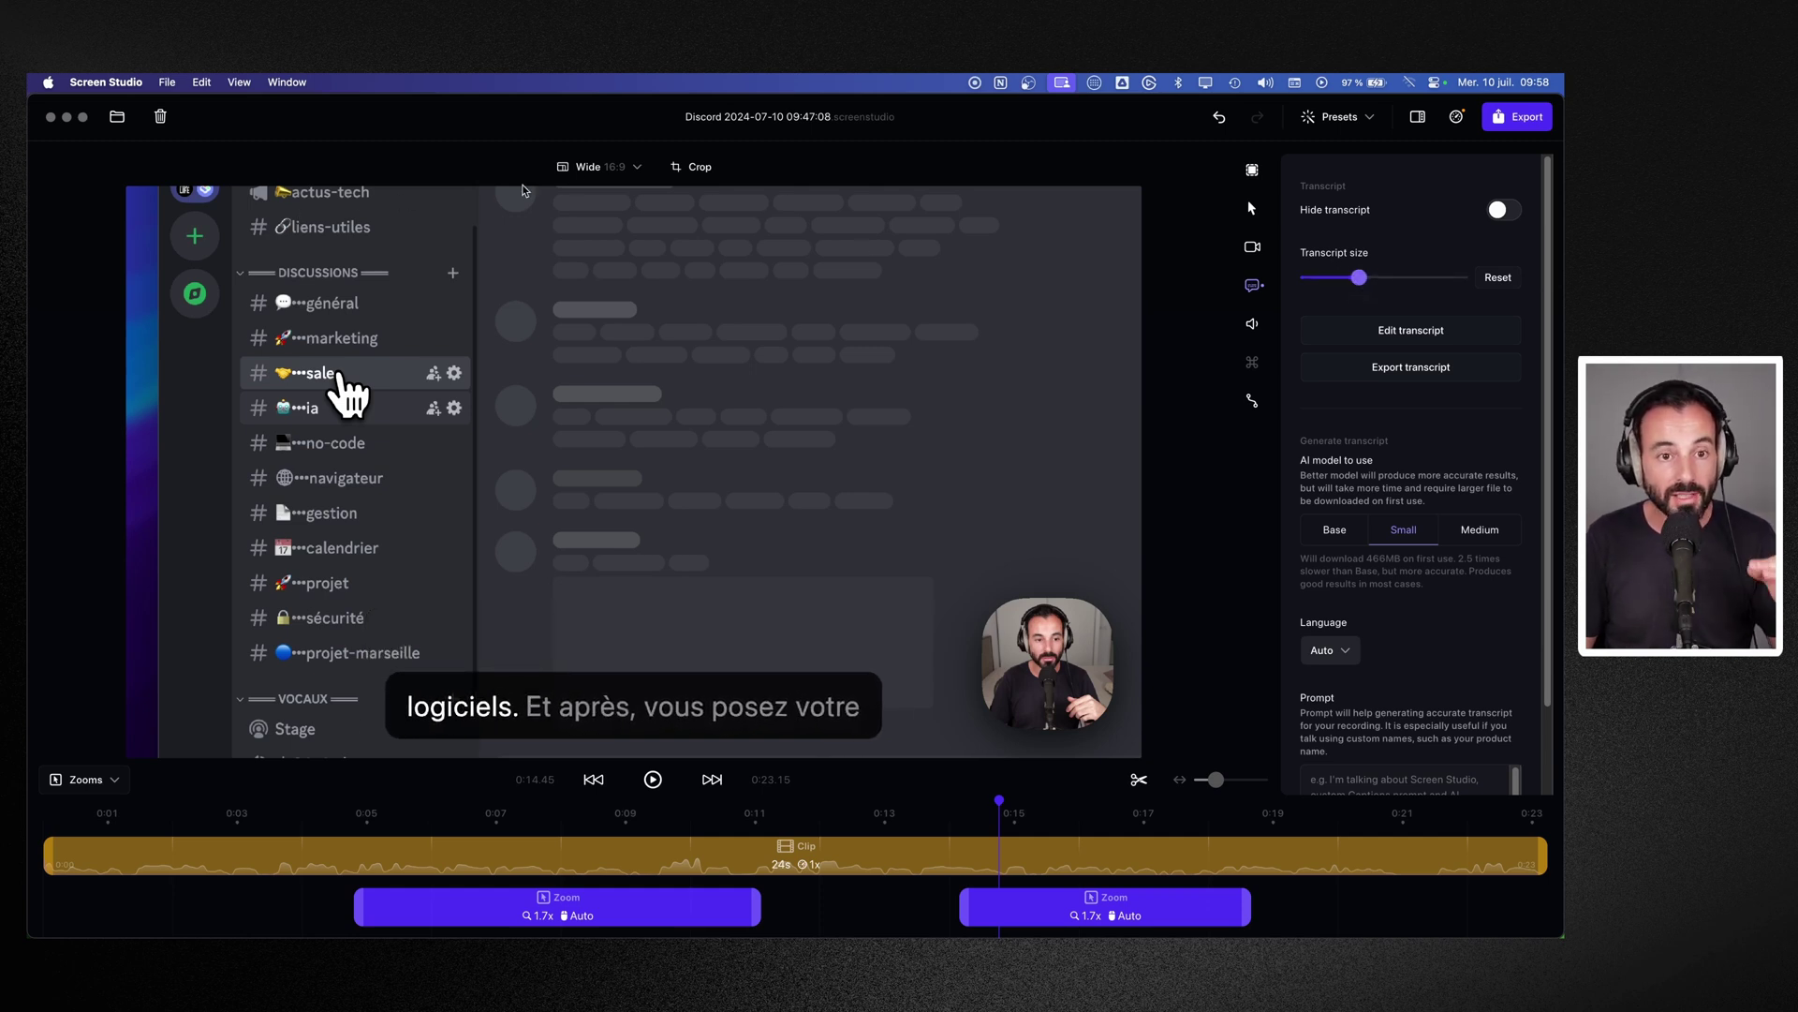
click(633, 165)
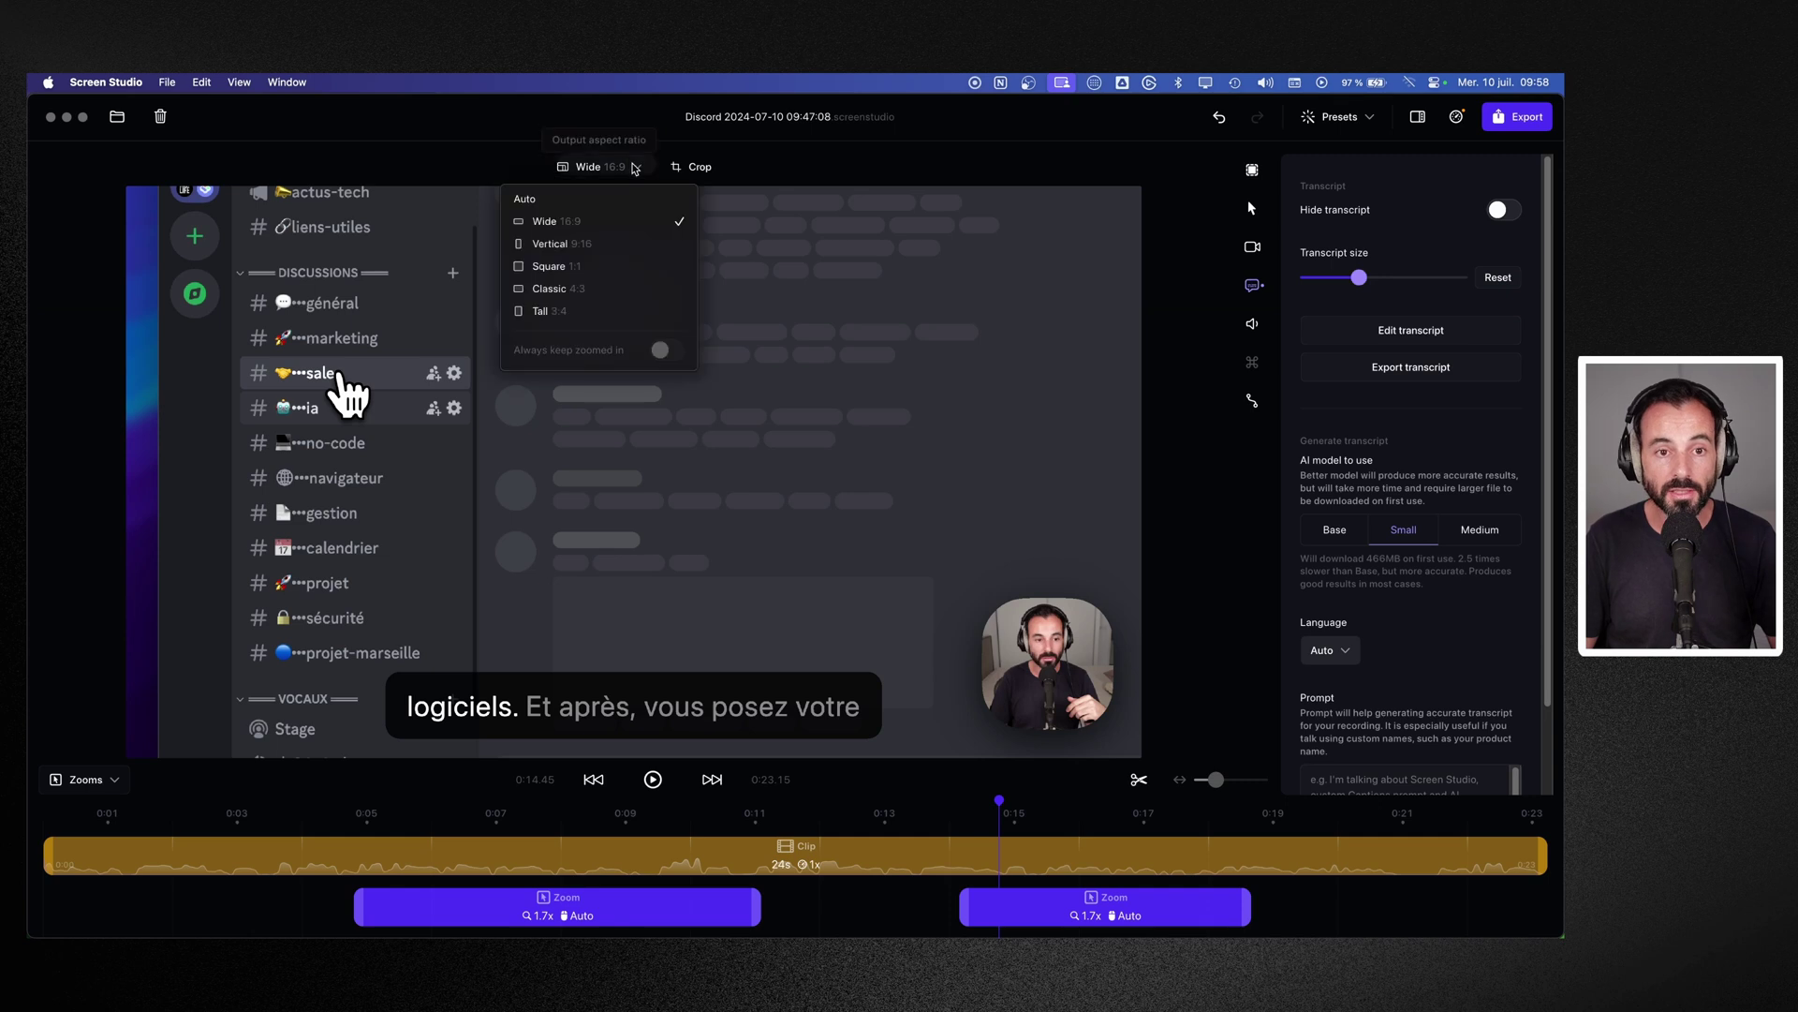
click(570, 245)
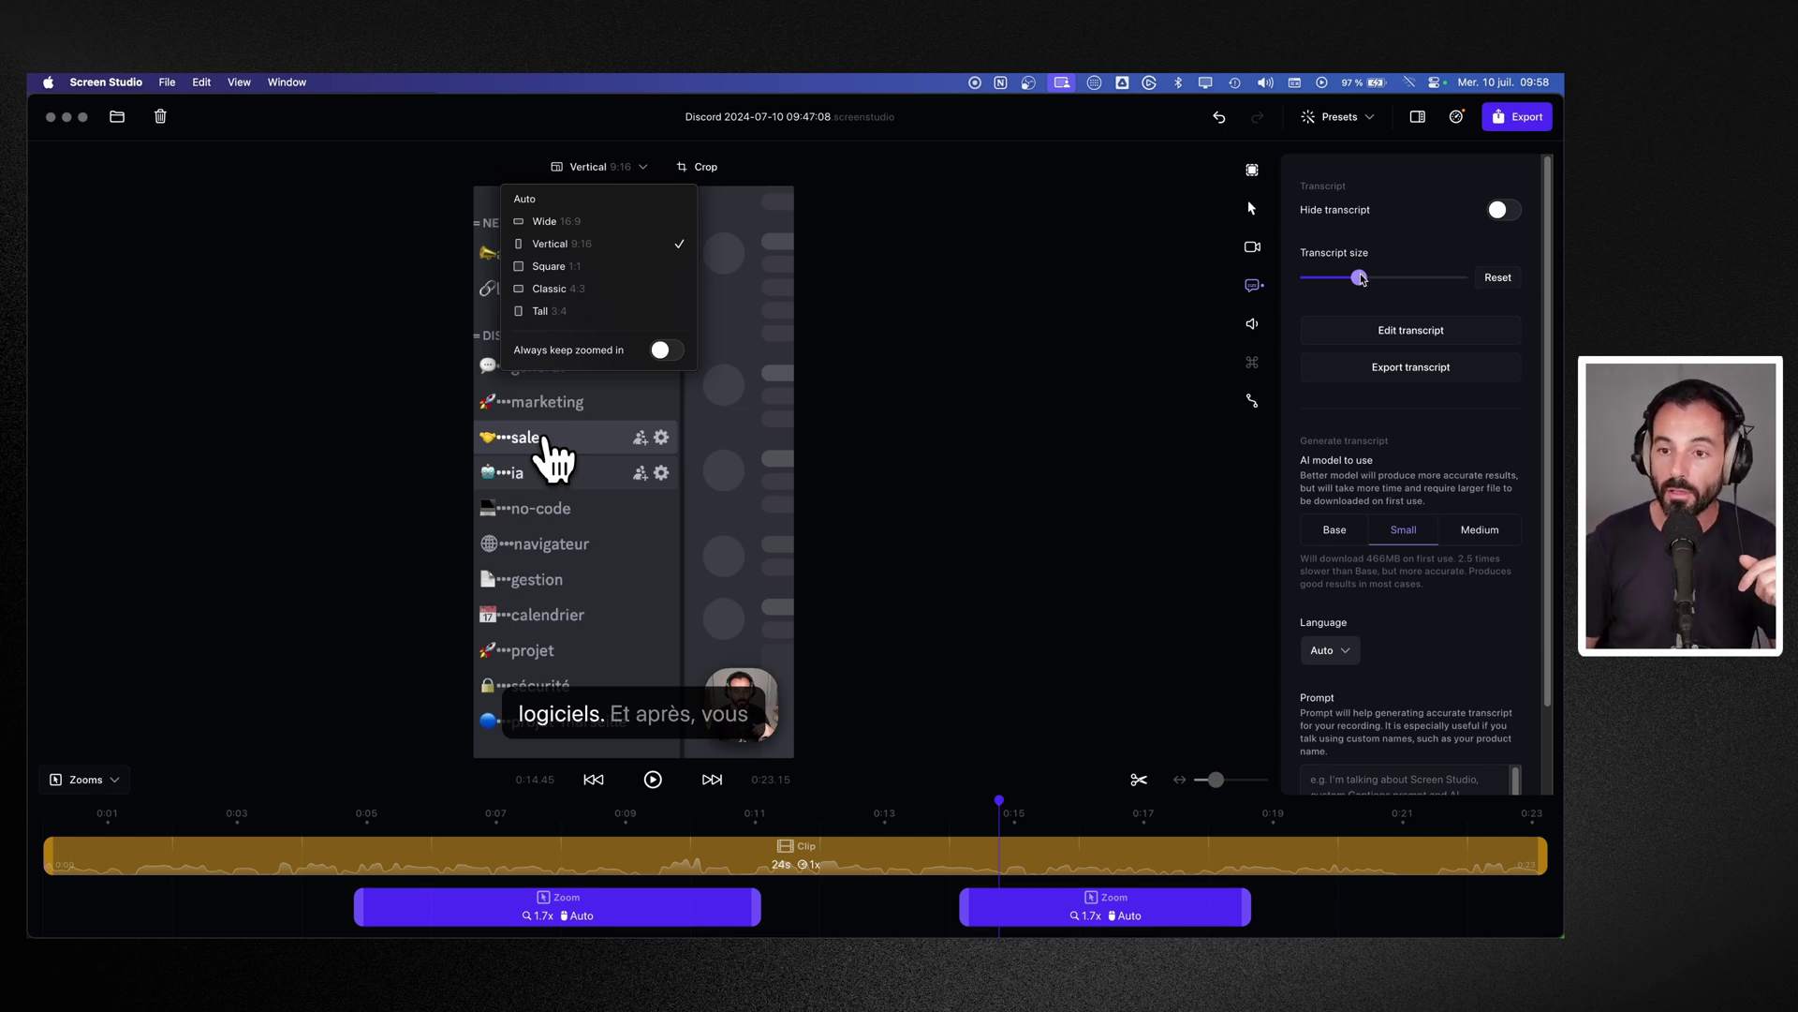
drag(1381, 279, 1356, 279)
click(654, 779)
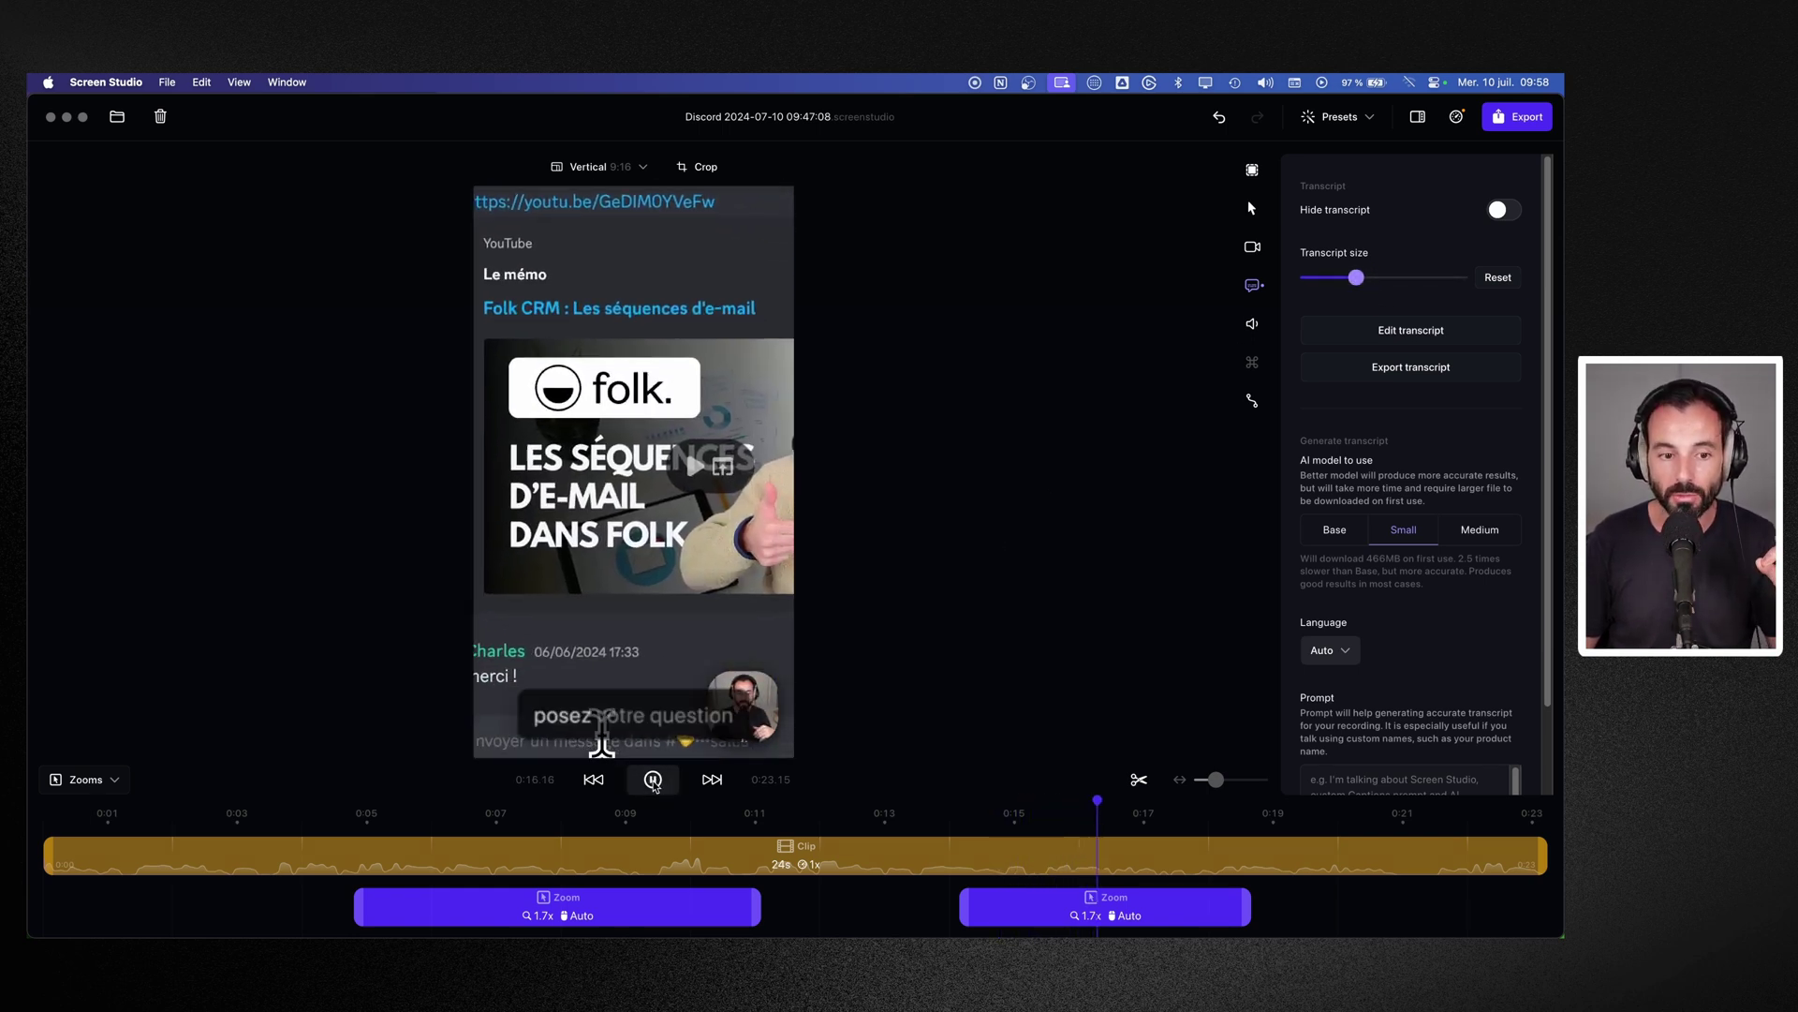
click(654, 782)
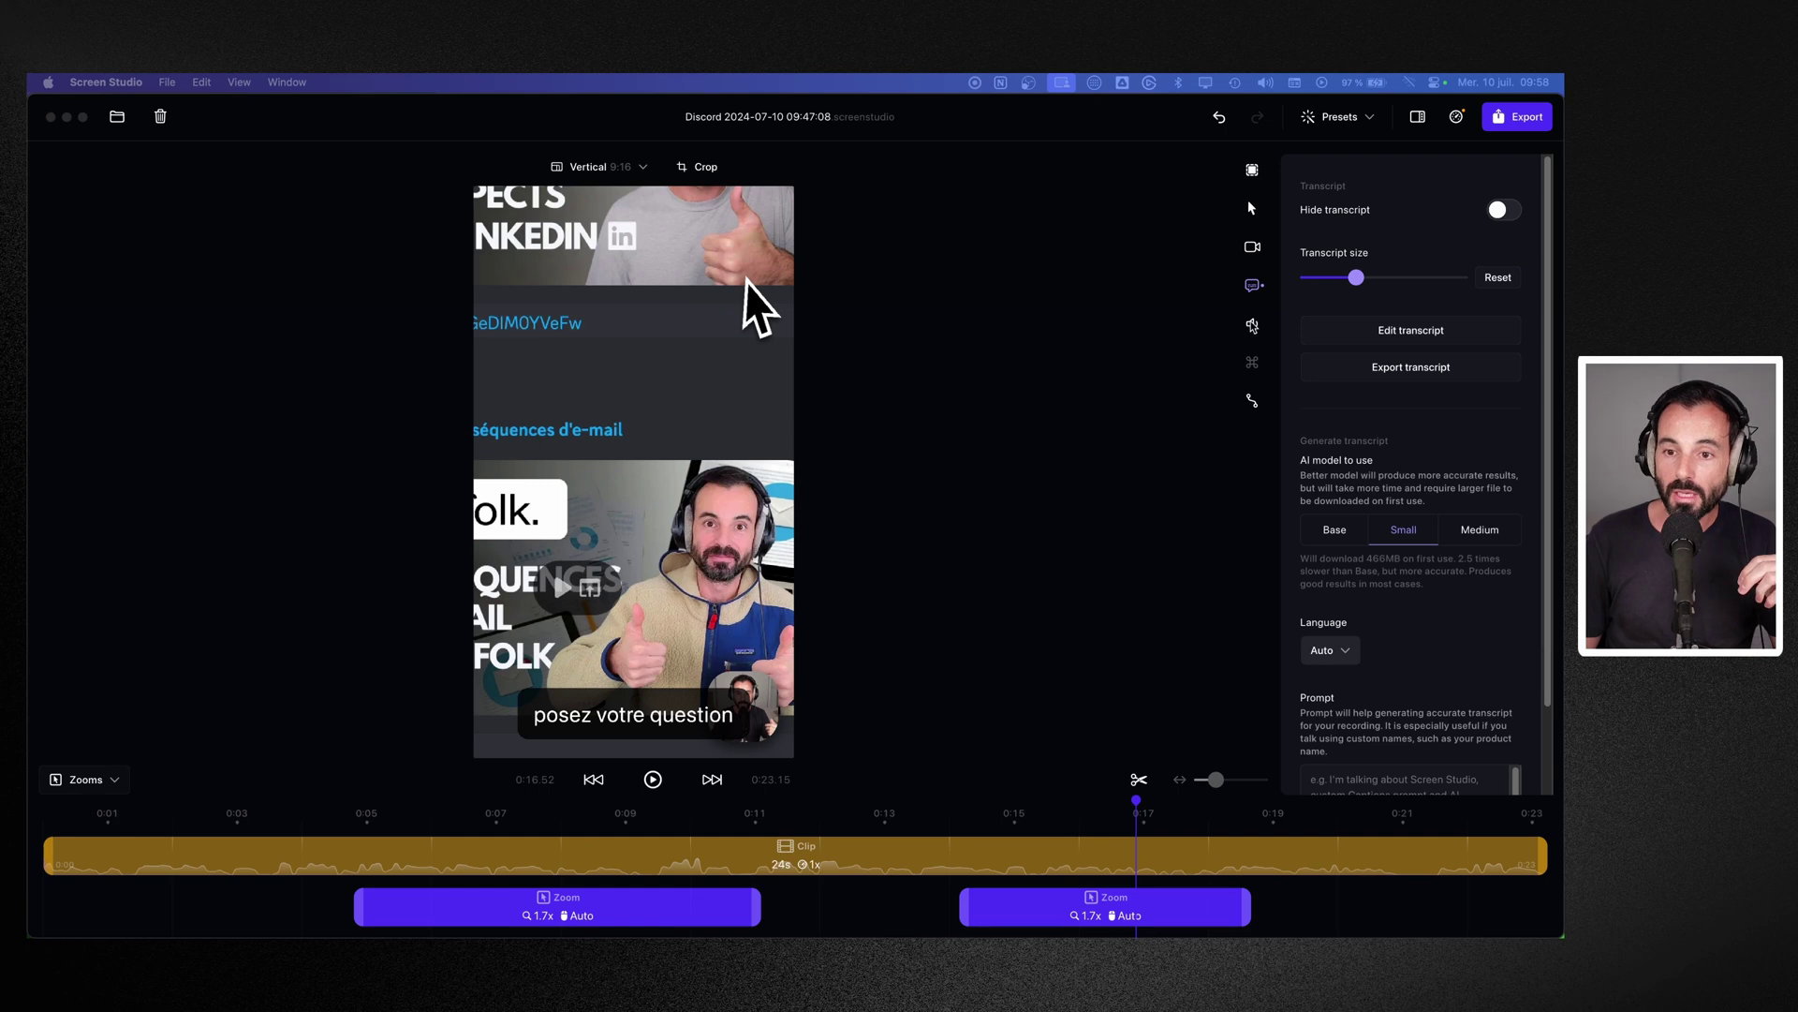
Step: Try switching the Improve microphone audio option on and back off
click(1254, 326)
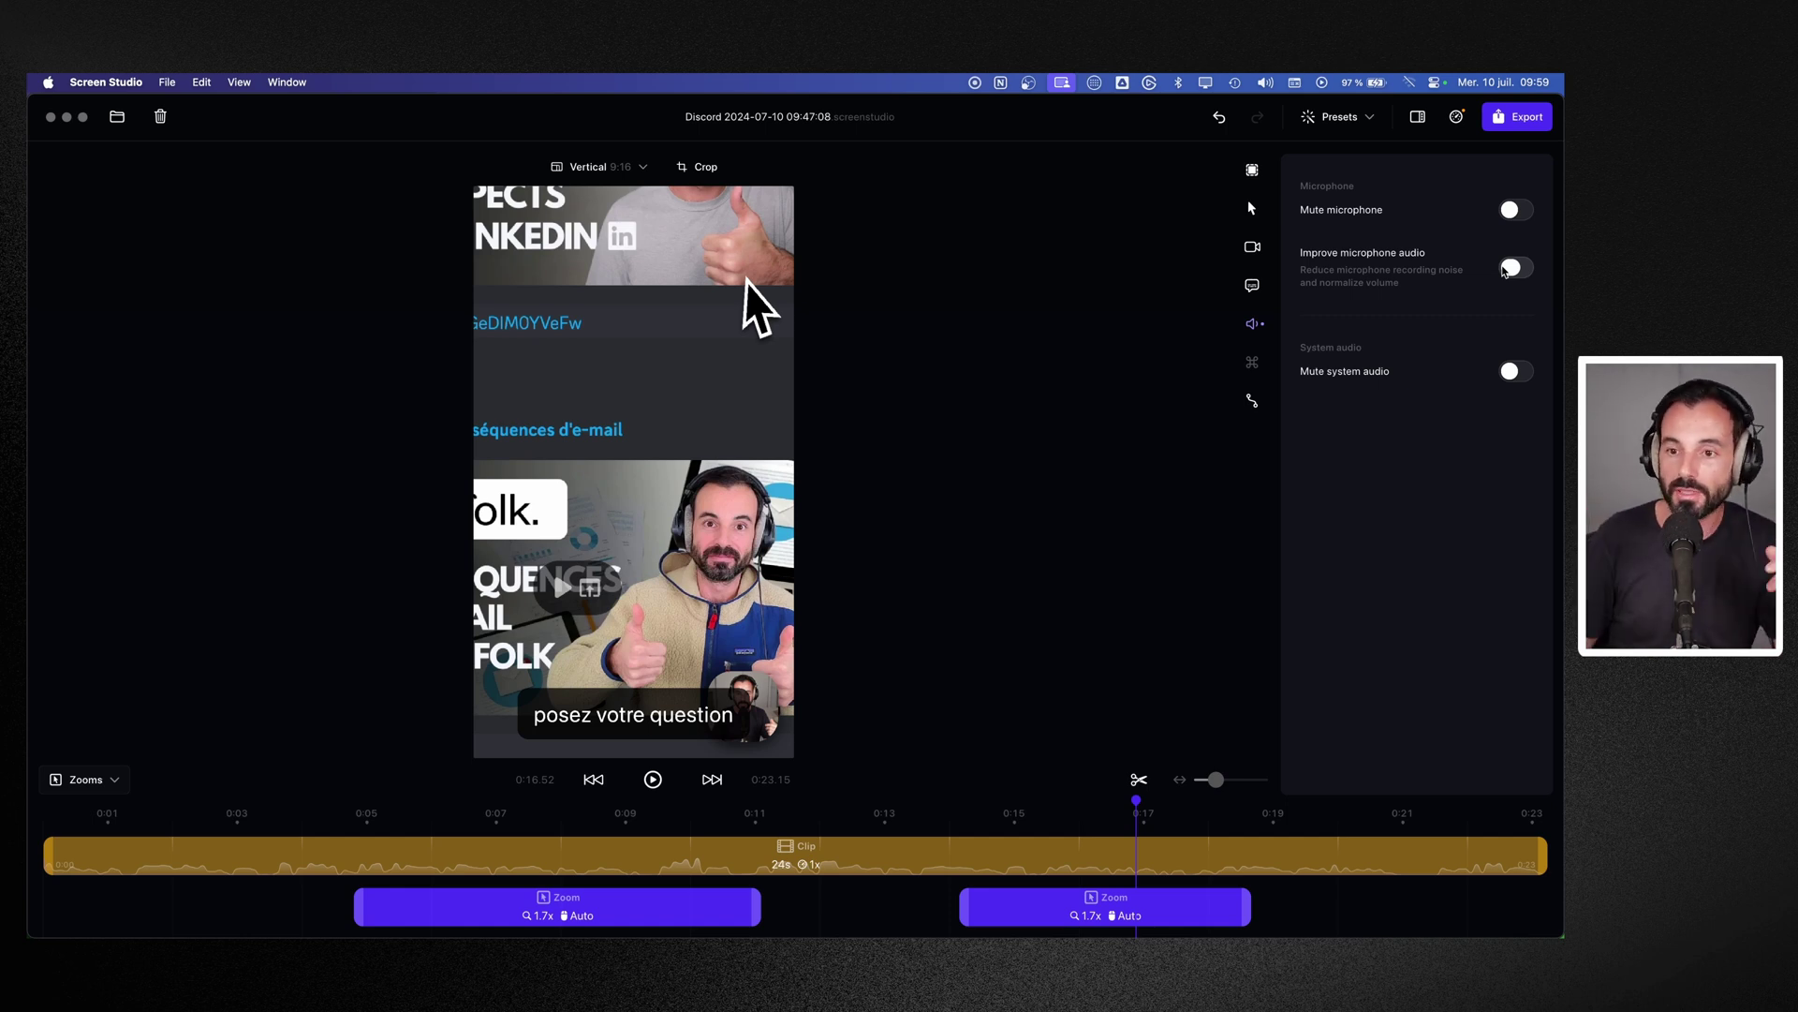
click(1504, 270)
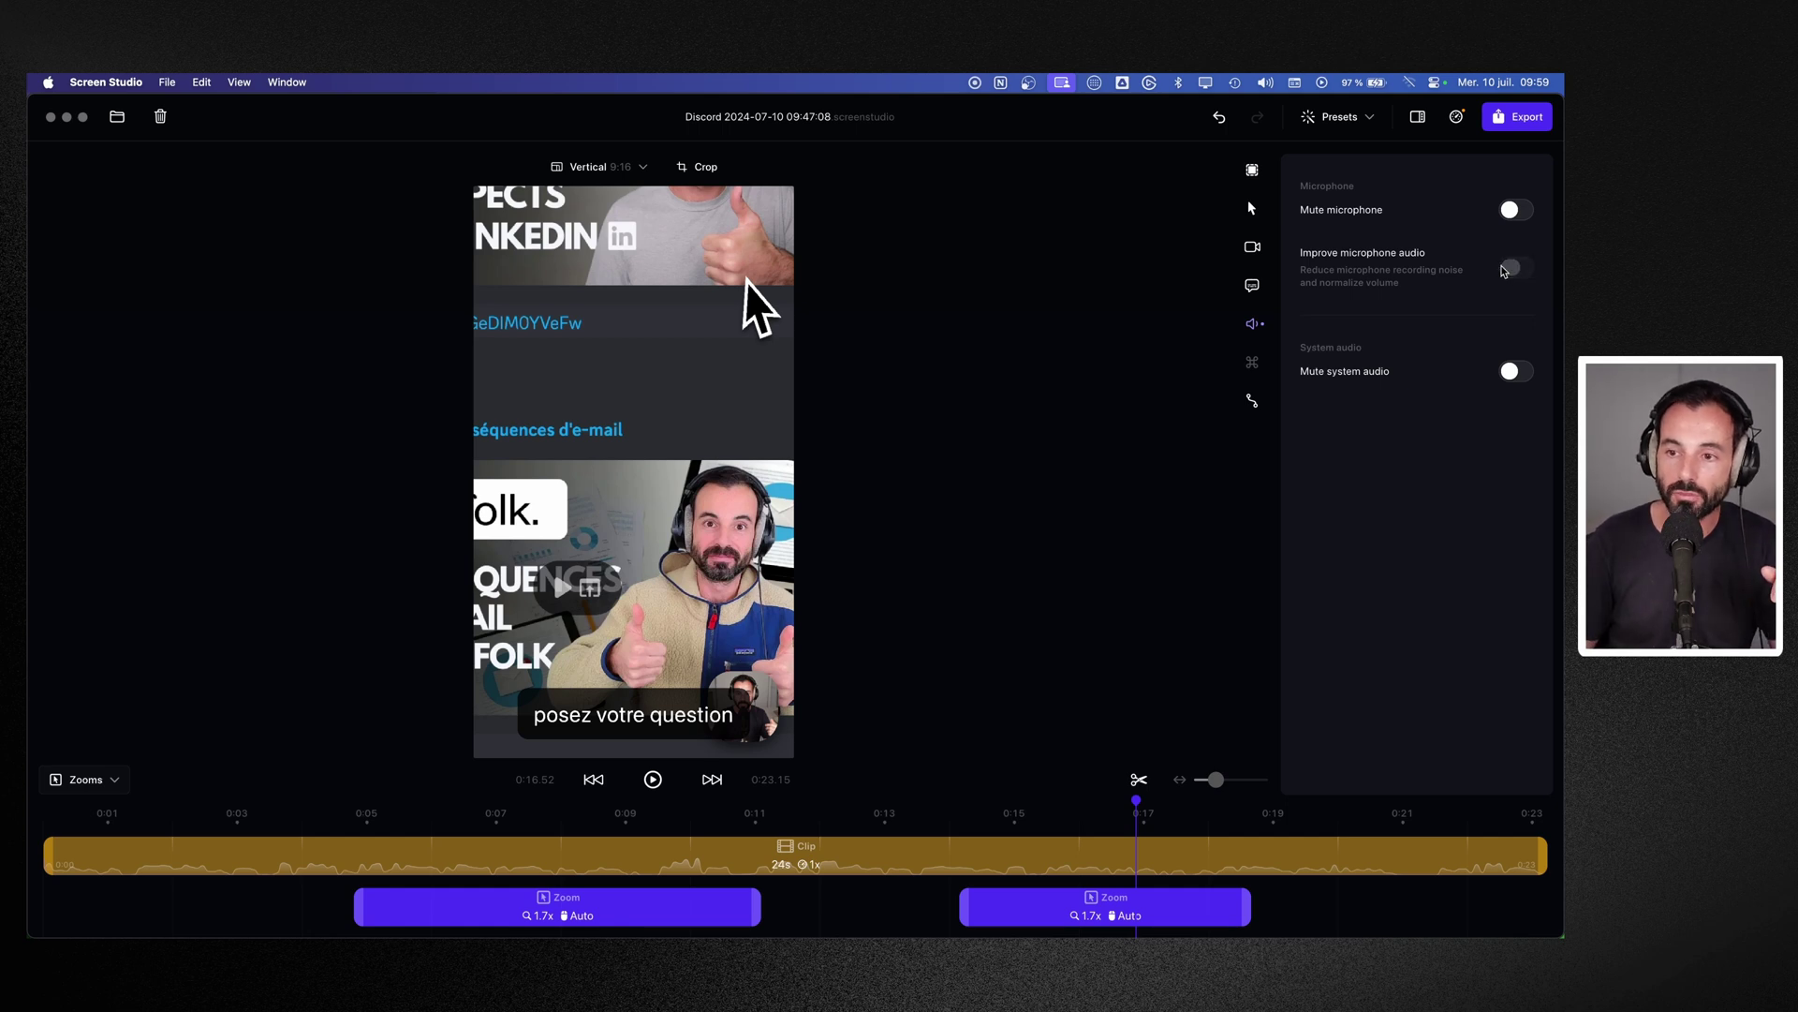
click(1511, 268)
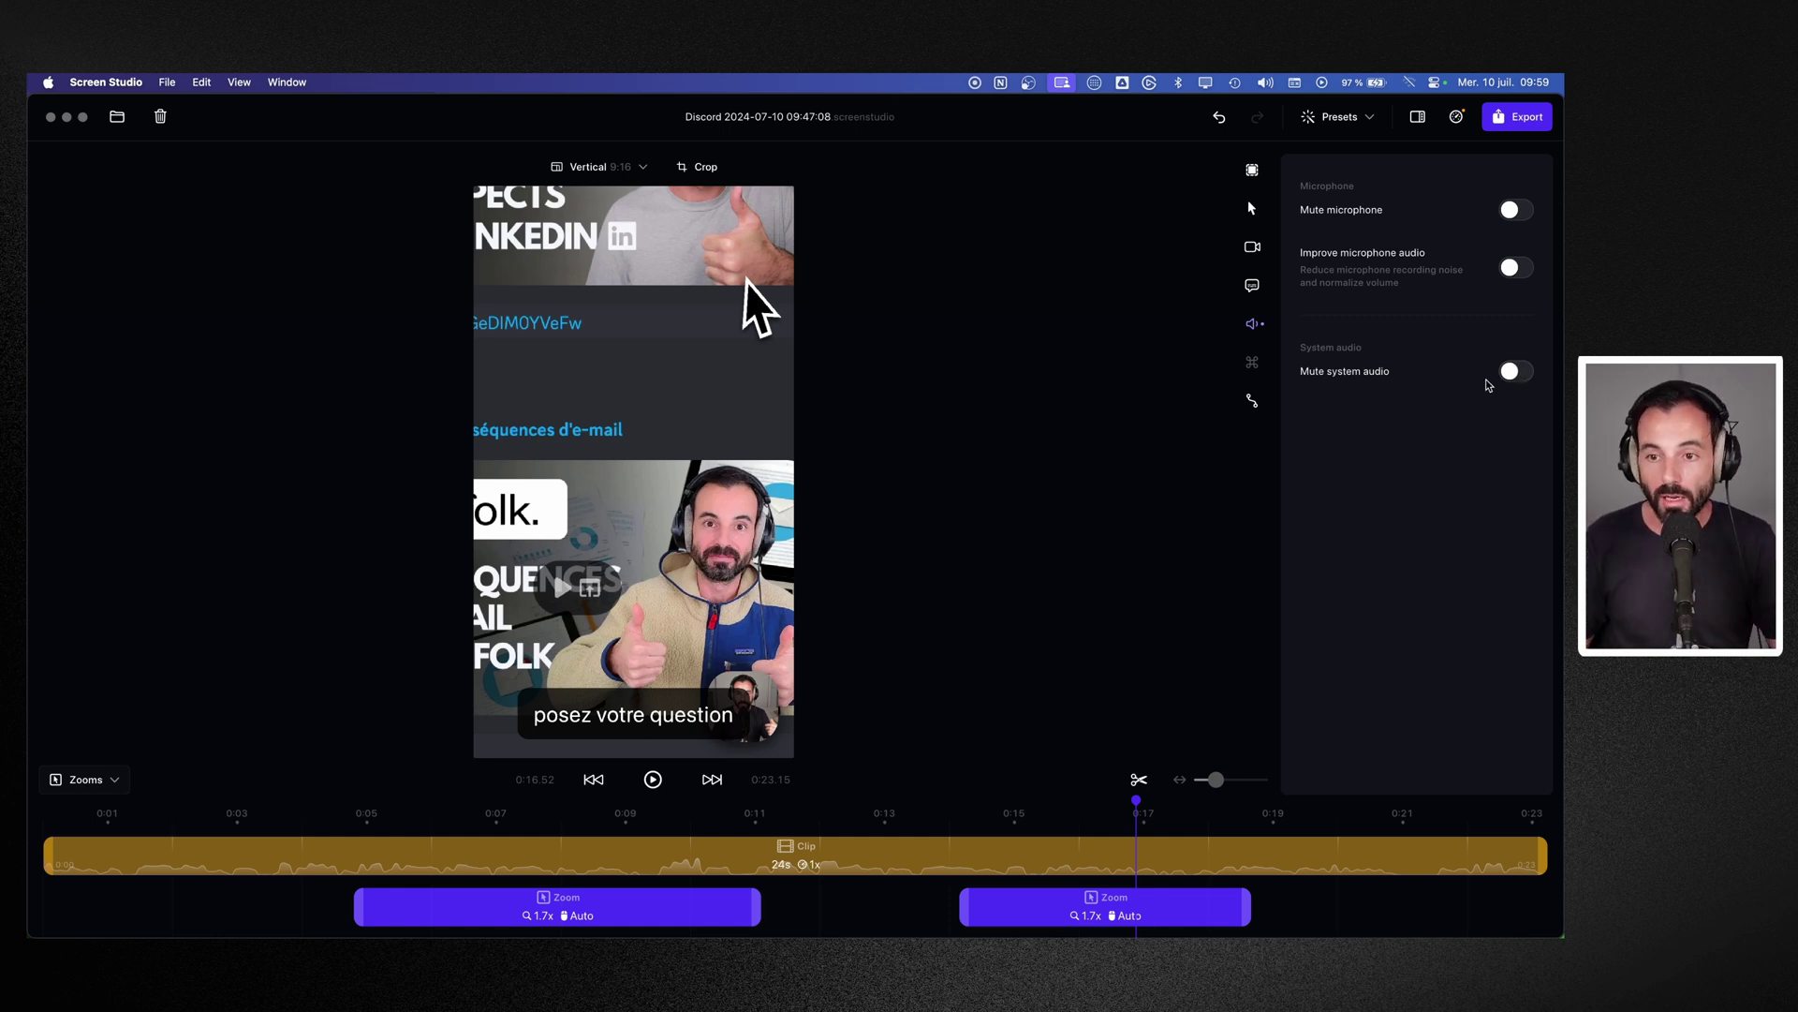
Step: Return the output aspect ratio to Wide 16:9, and review the motion blur and animation settings inside the first zoom
click(1254, 401)
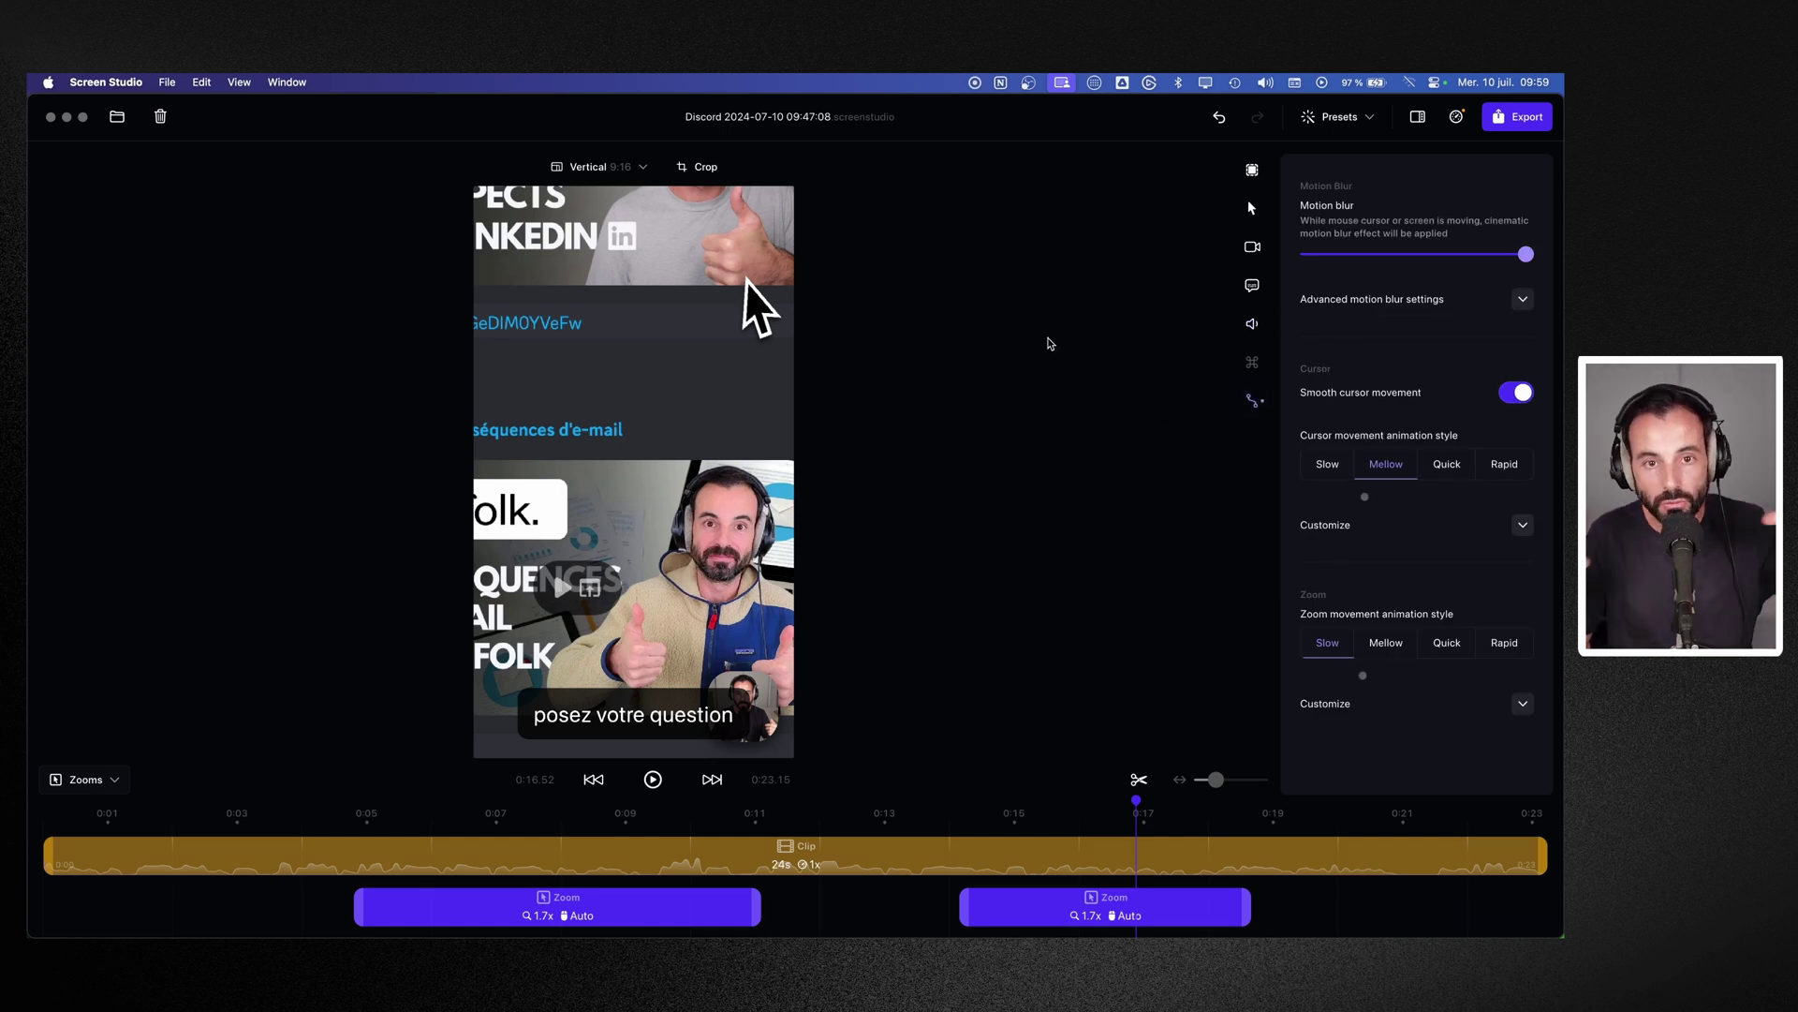
click(646, 167)
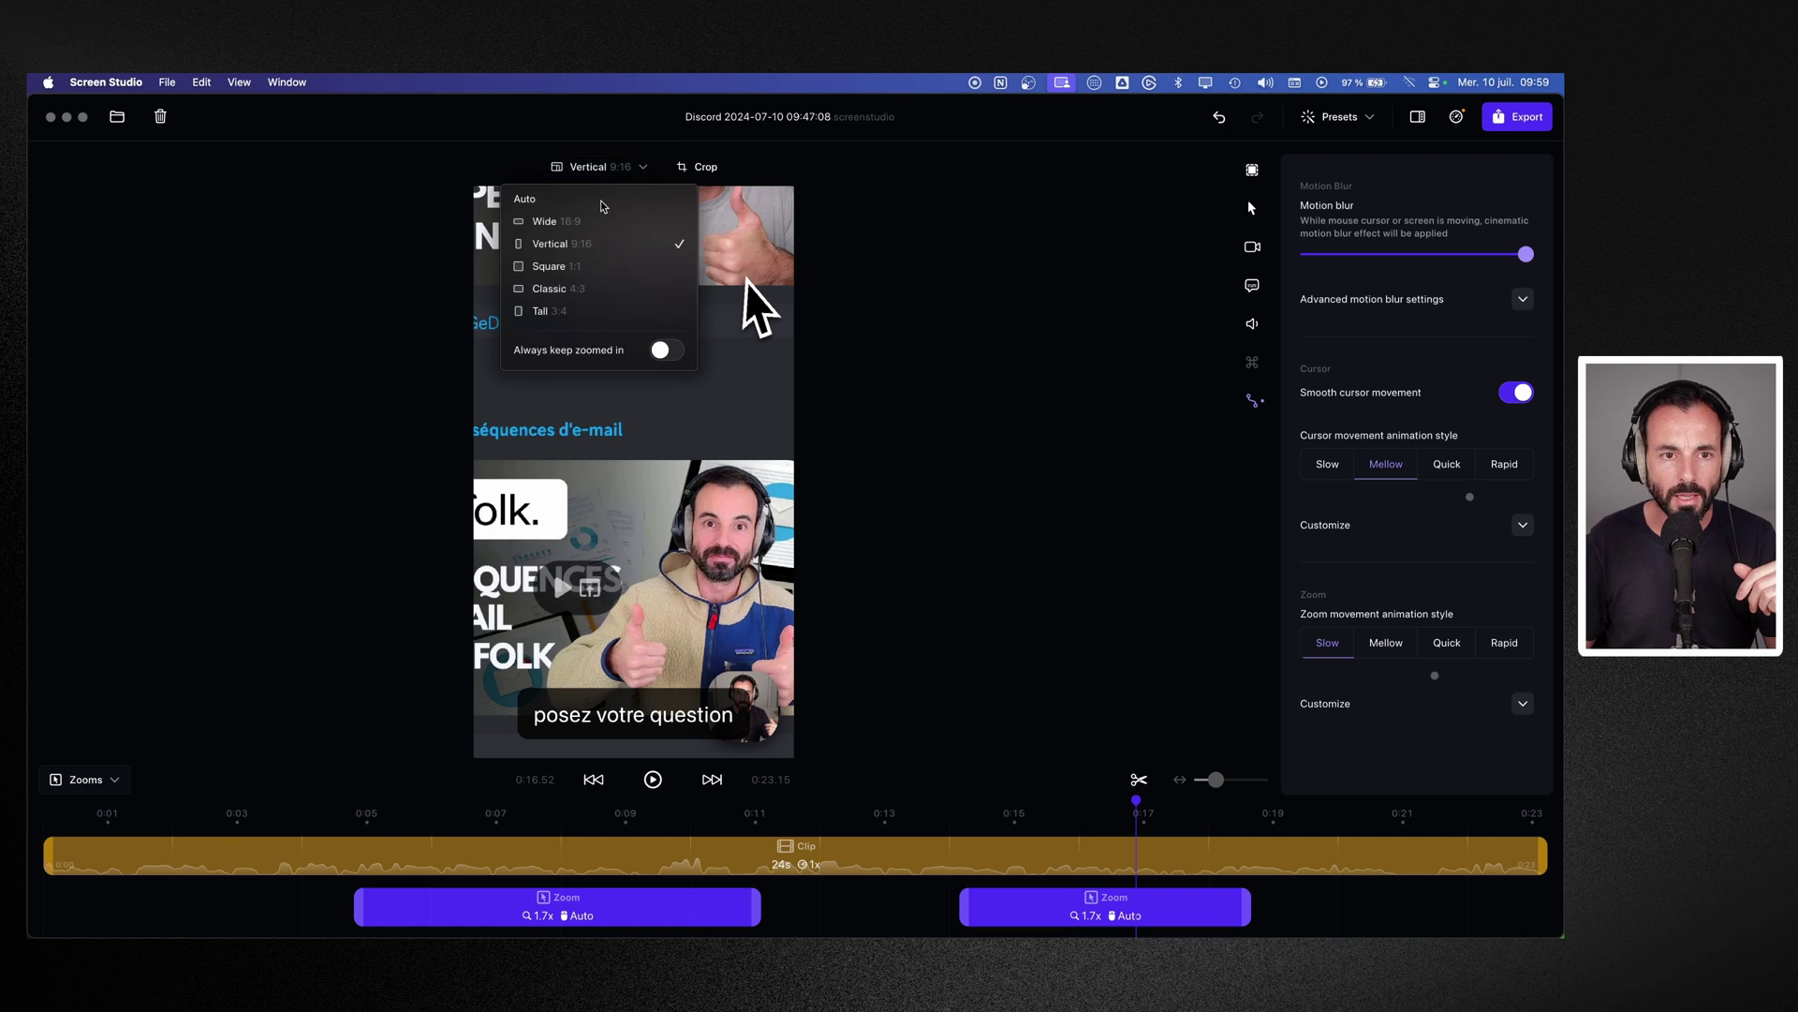
click(545, 221)
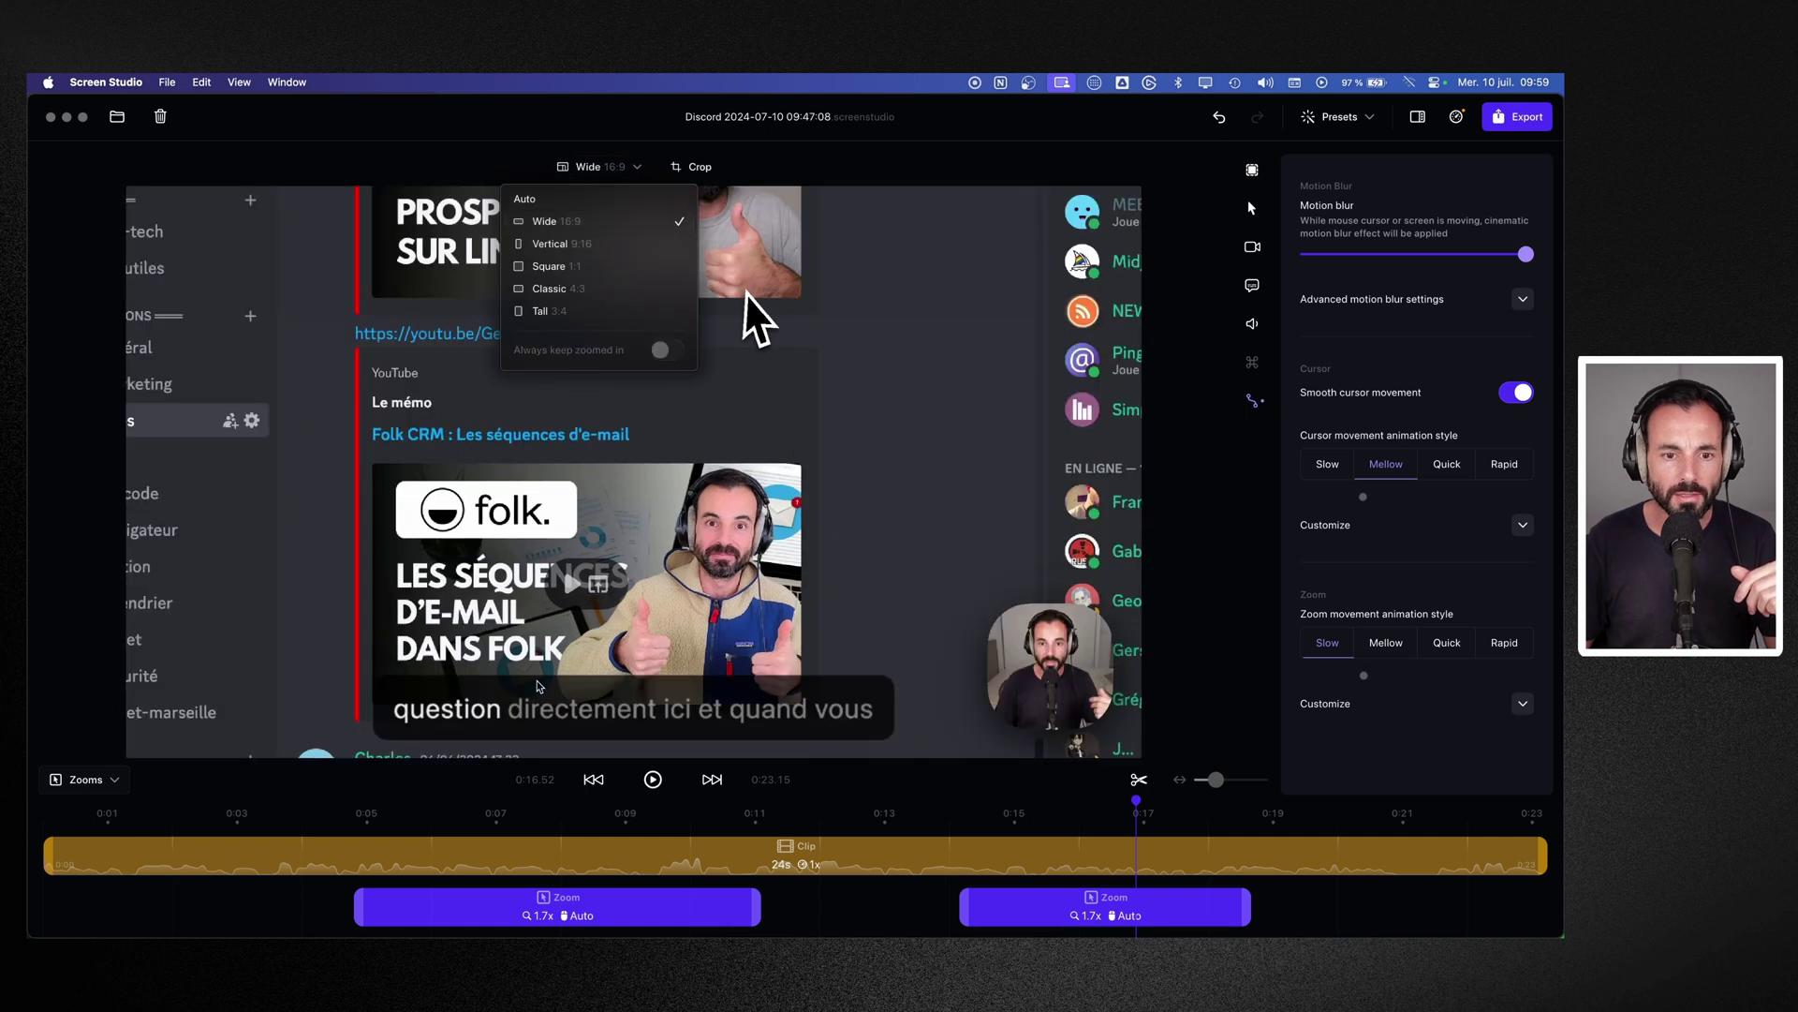
click(320, 815)
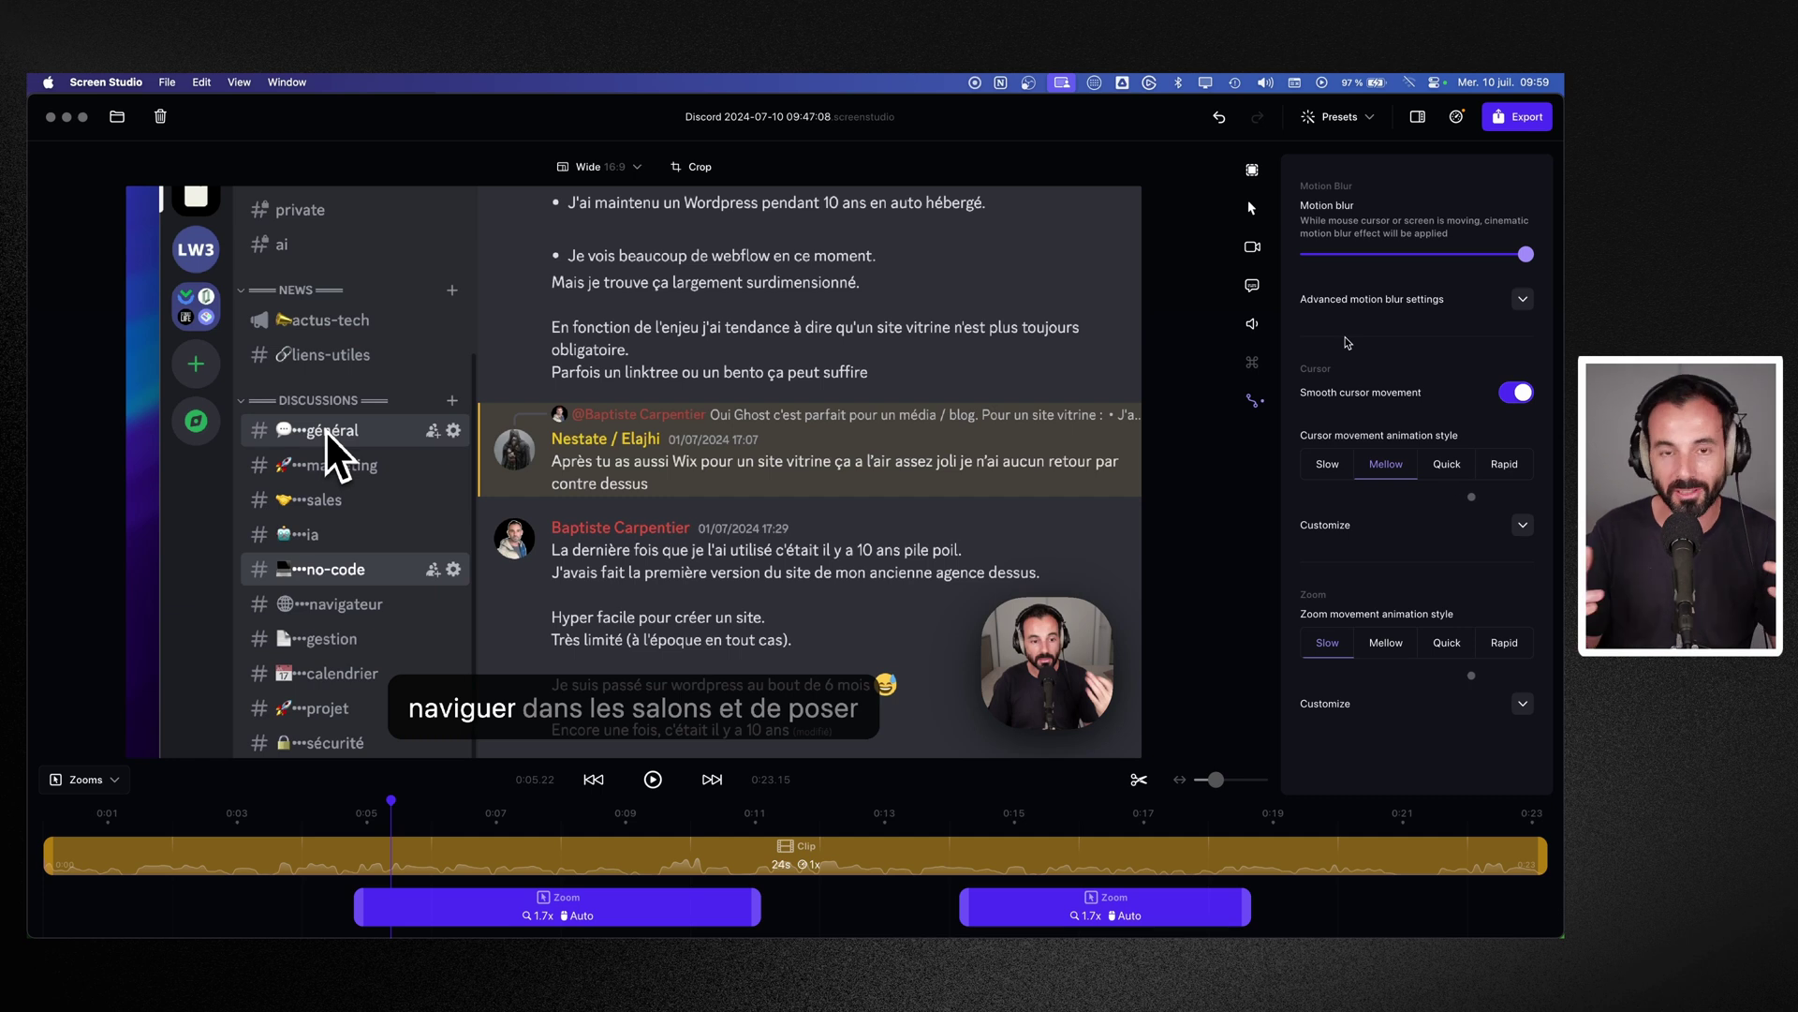
mouse_move(1528, 263)
mouse_down()
mouse_move(1478, 257)
mouse_move(1532, 256)
mouse_up()
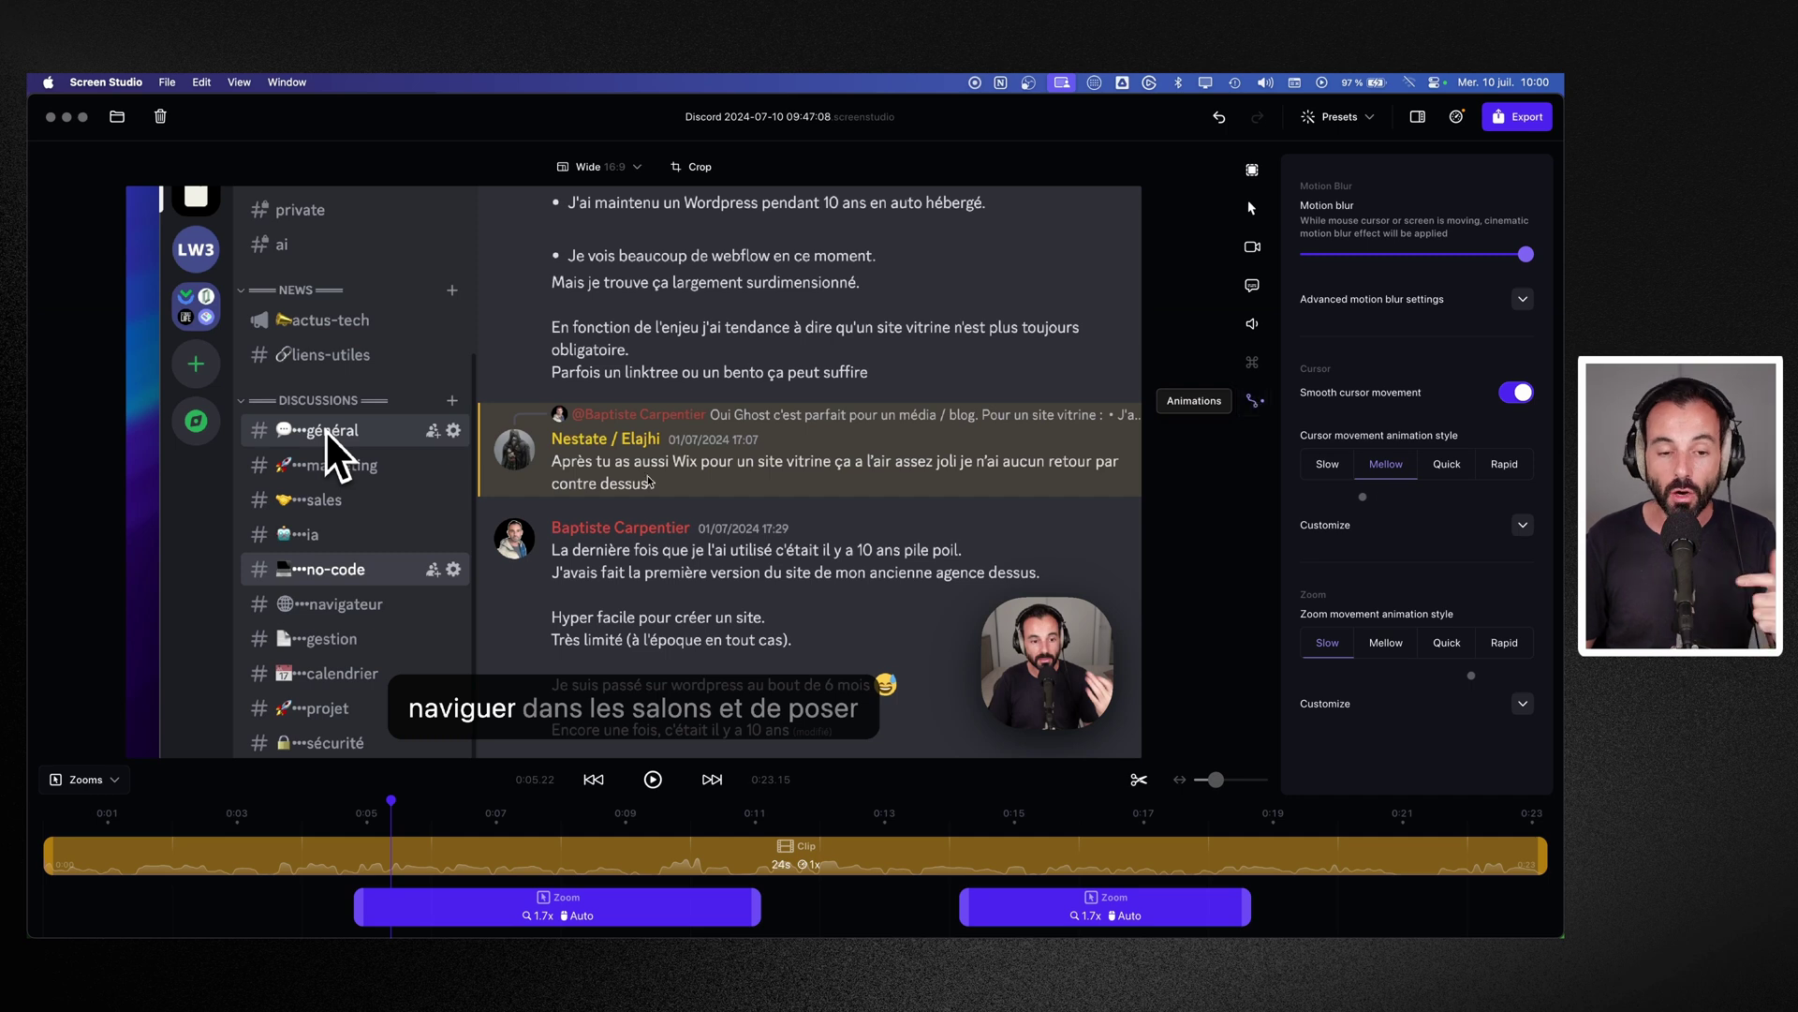
Step: Try trimming the start of the clip in the timeline
mouse_move(501, 932)
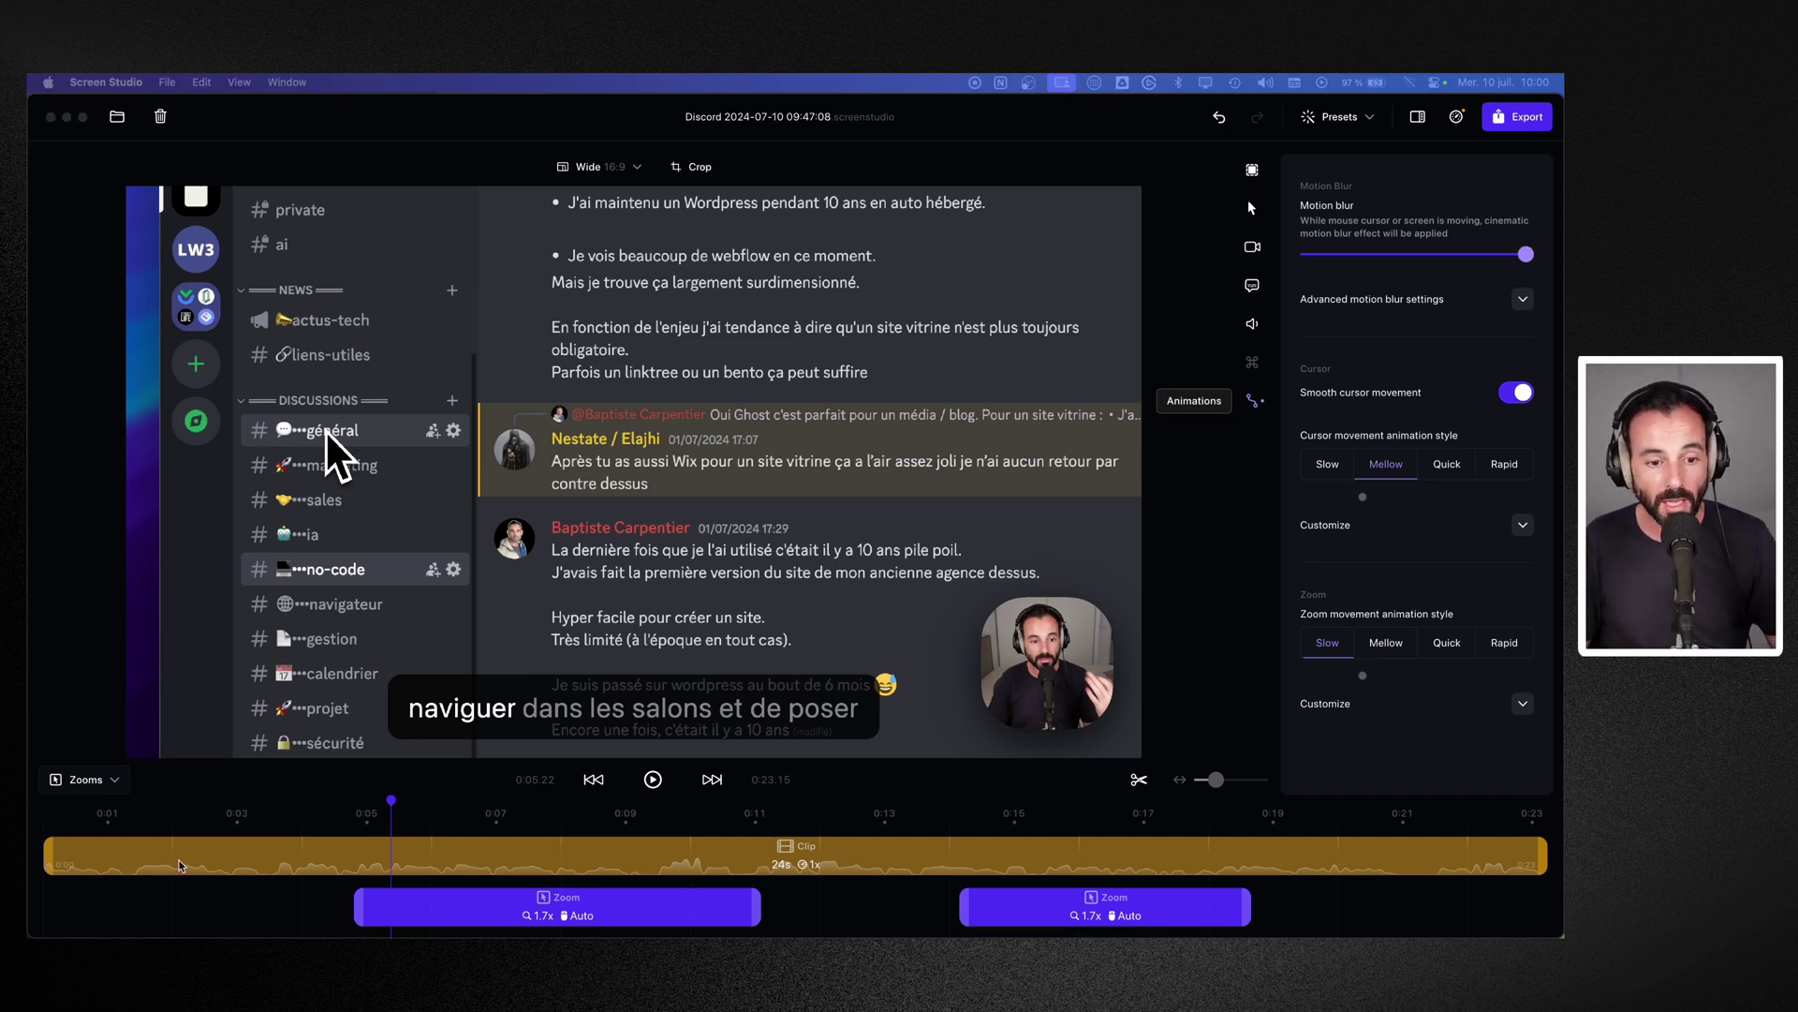
click(47, 852)
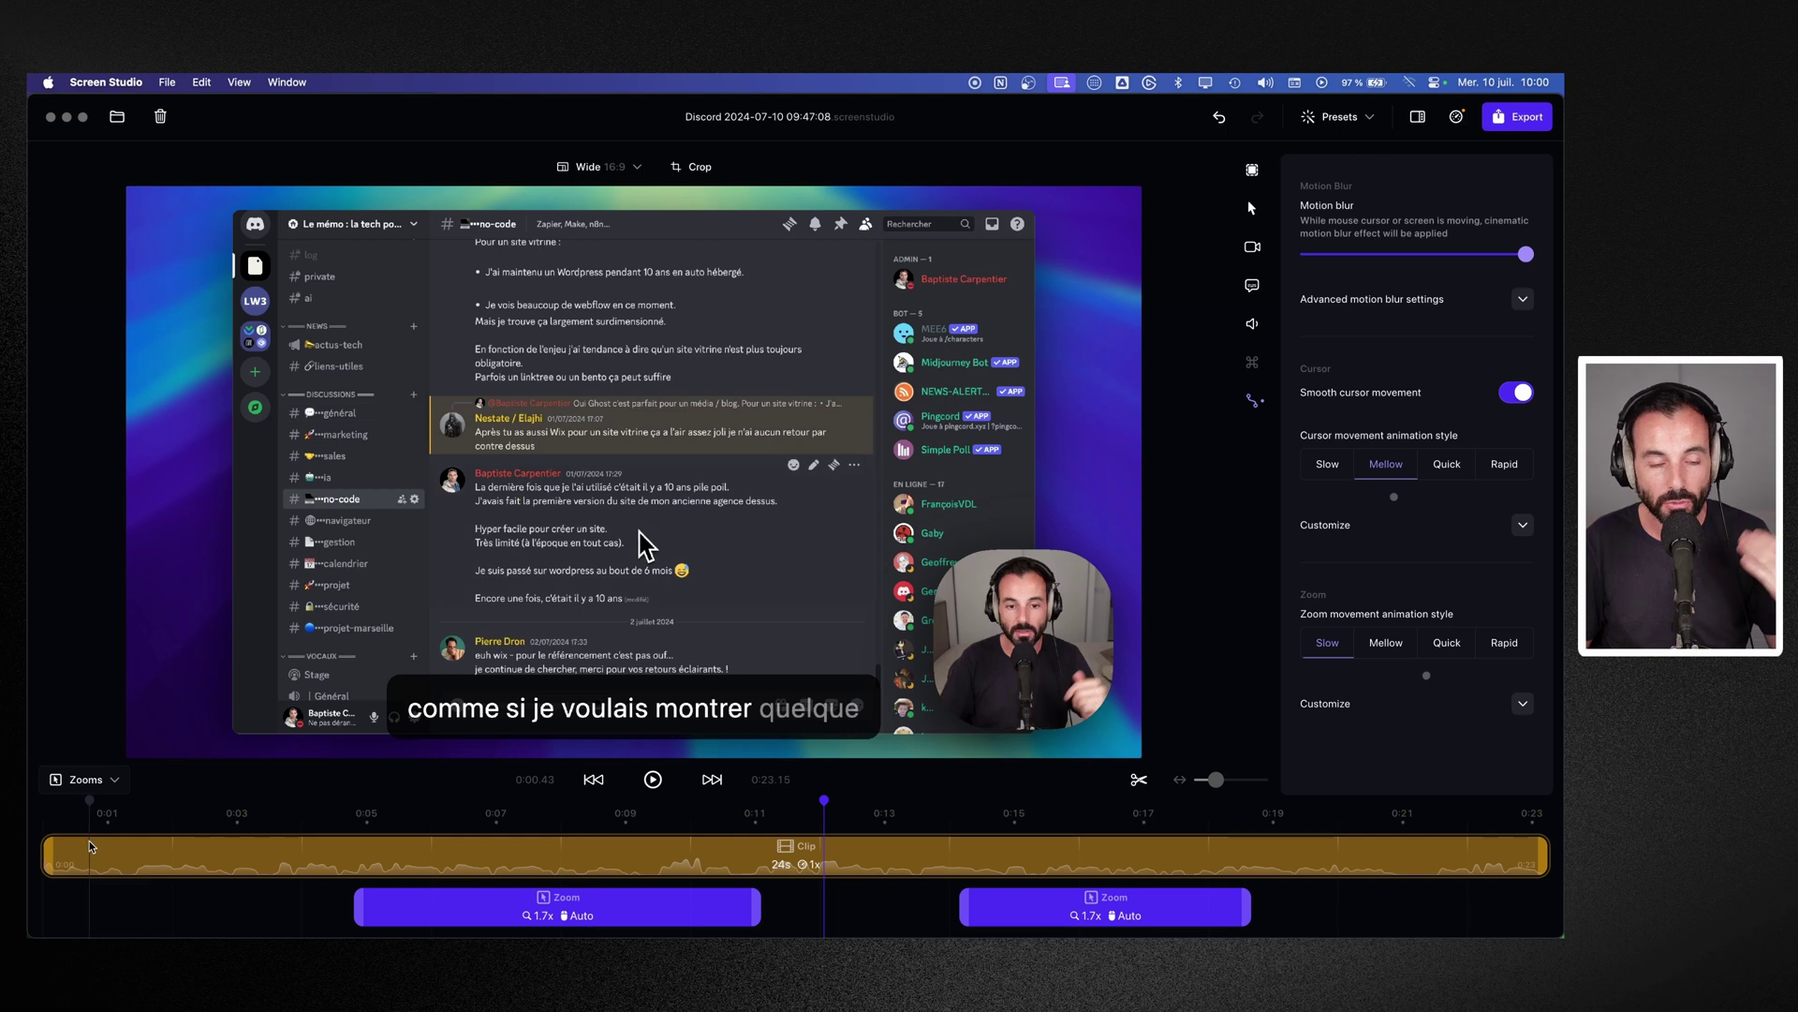
mouse_move(45, 850)
mouse_down()
mouse_move(137, 852)
mouse_move(55, 851)
mouse_up()
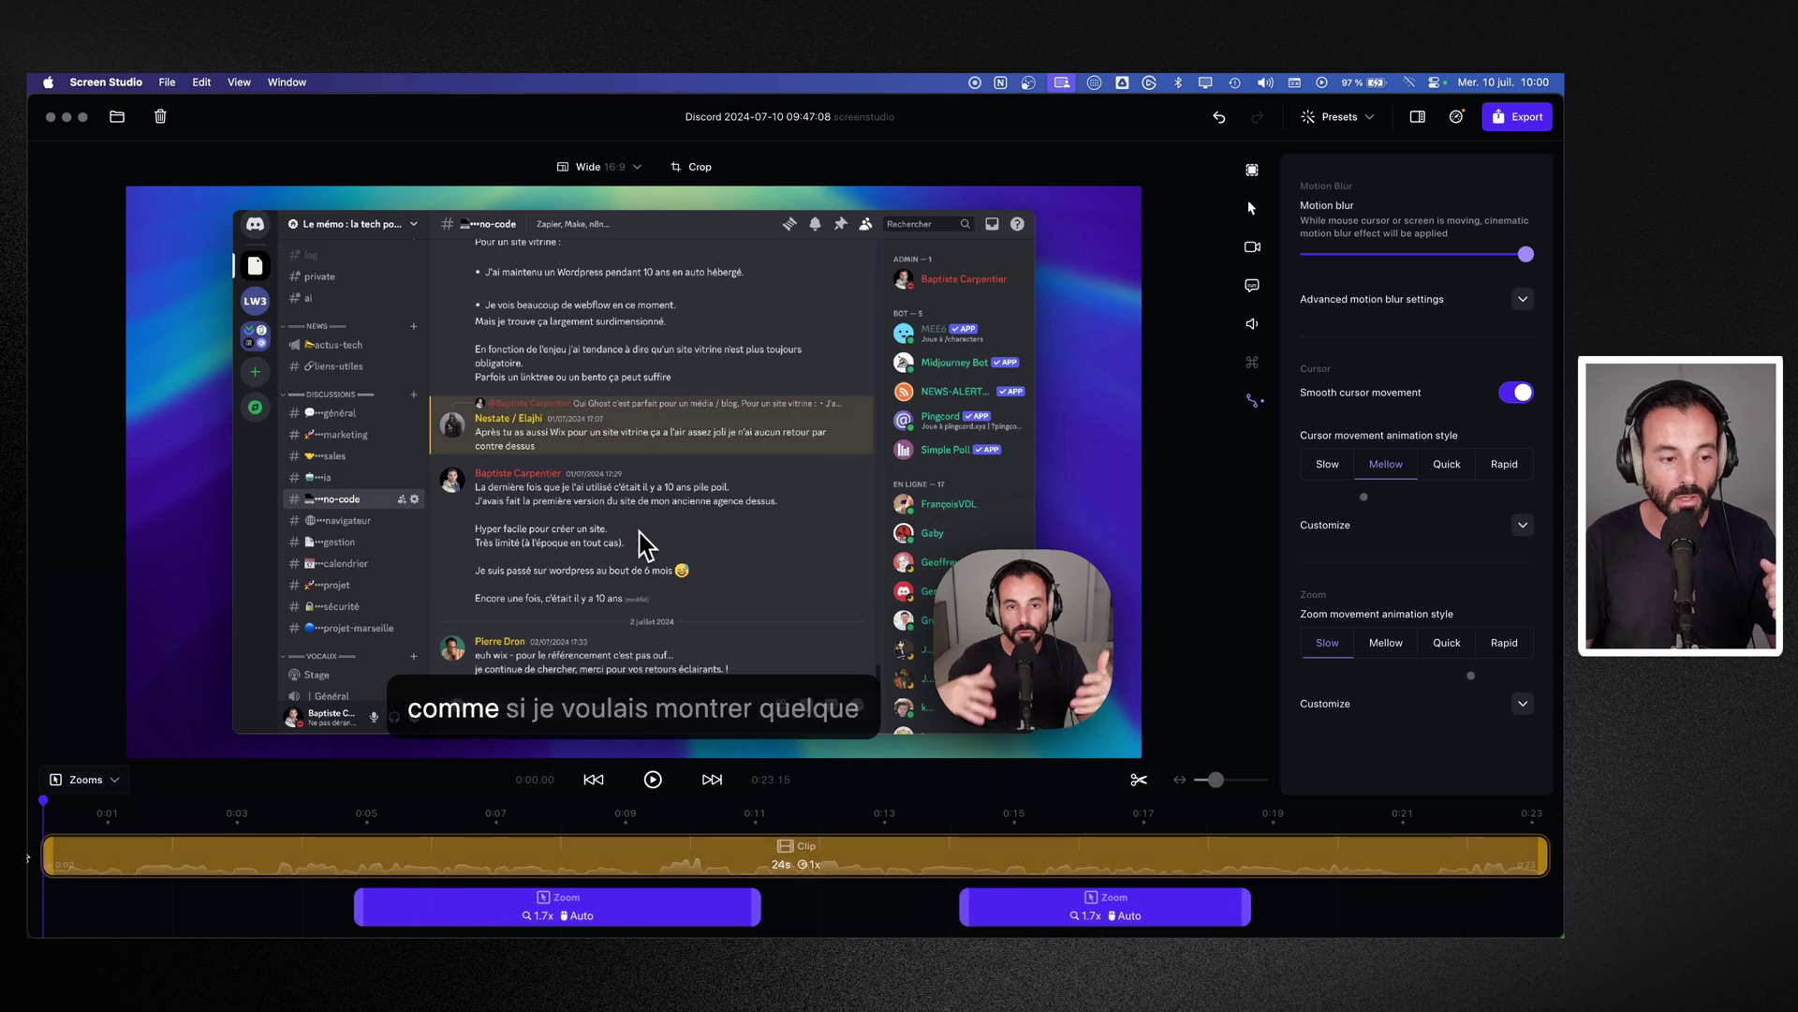
Step: Split the clip at about 0:01.18 and again at about 0:03.22
click(129, 852)
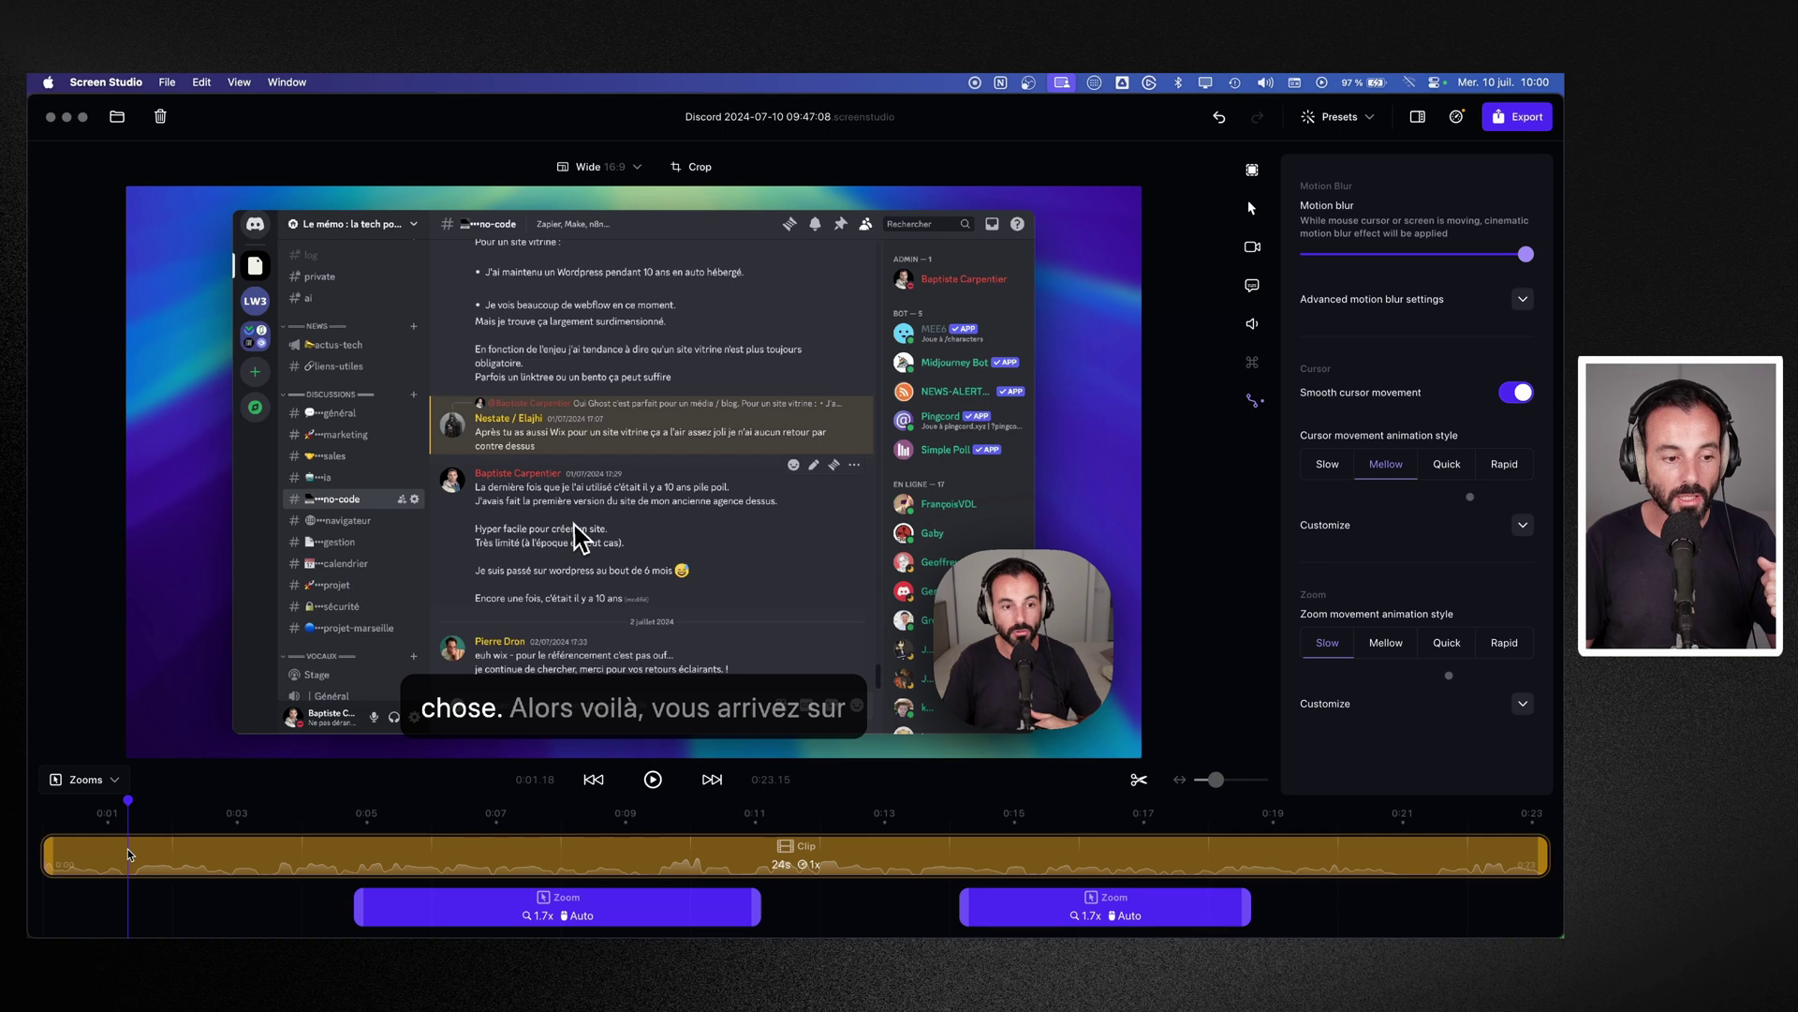
right_click(130, 853)
click(148, 855)
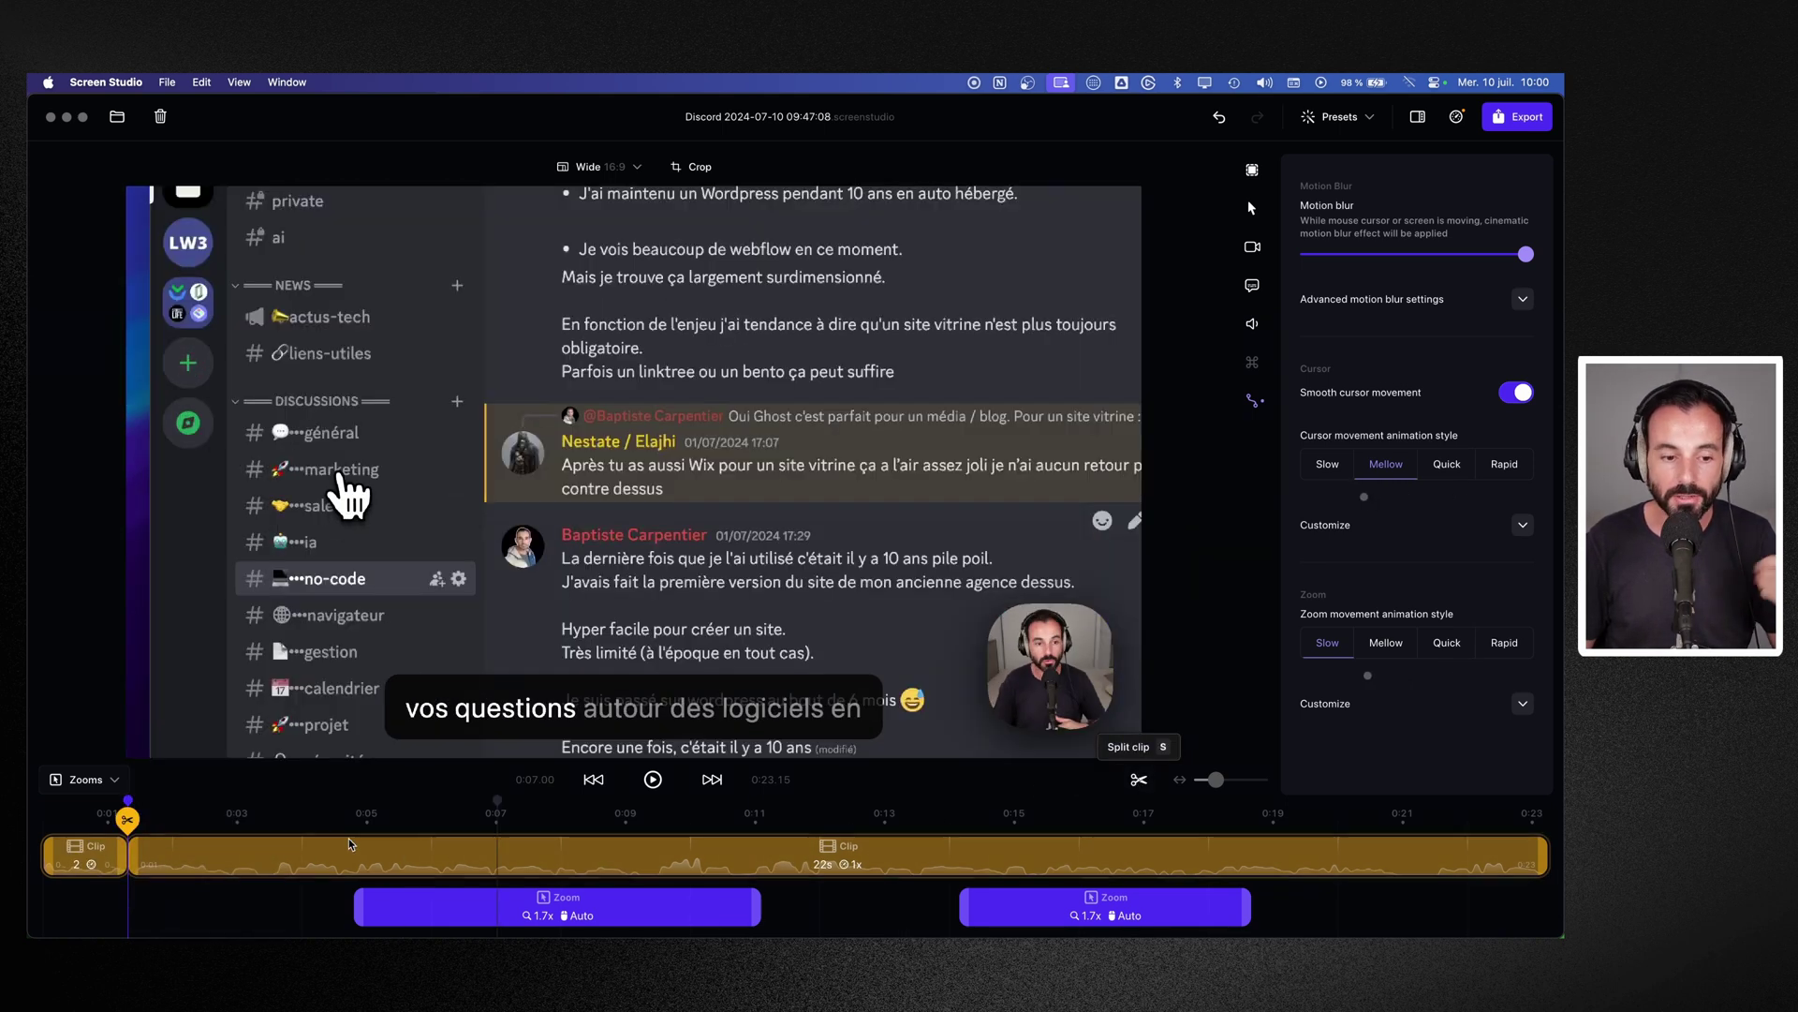
click(257, 862)
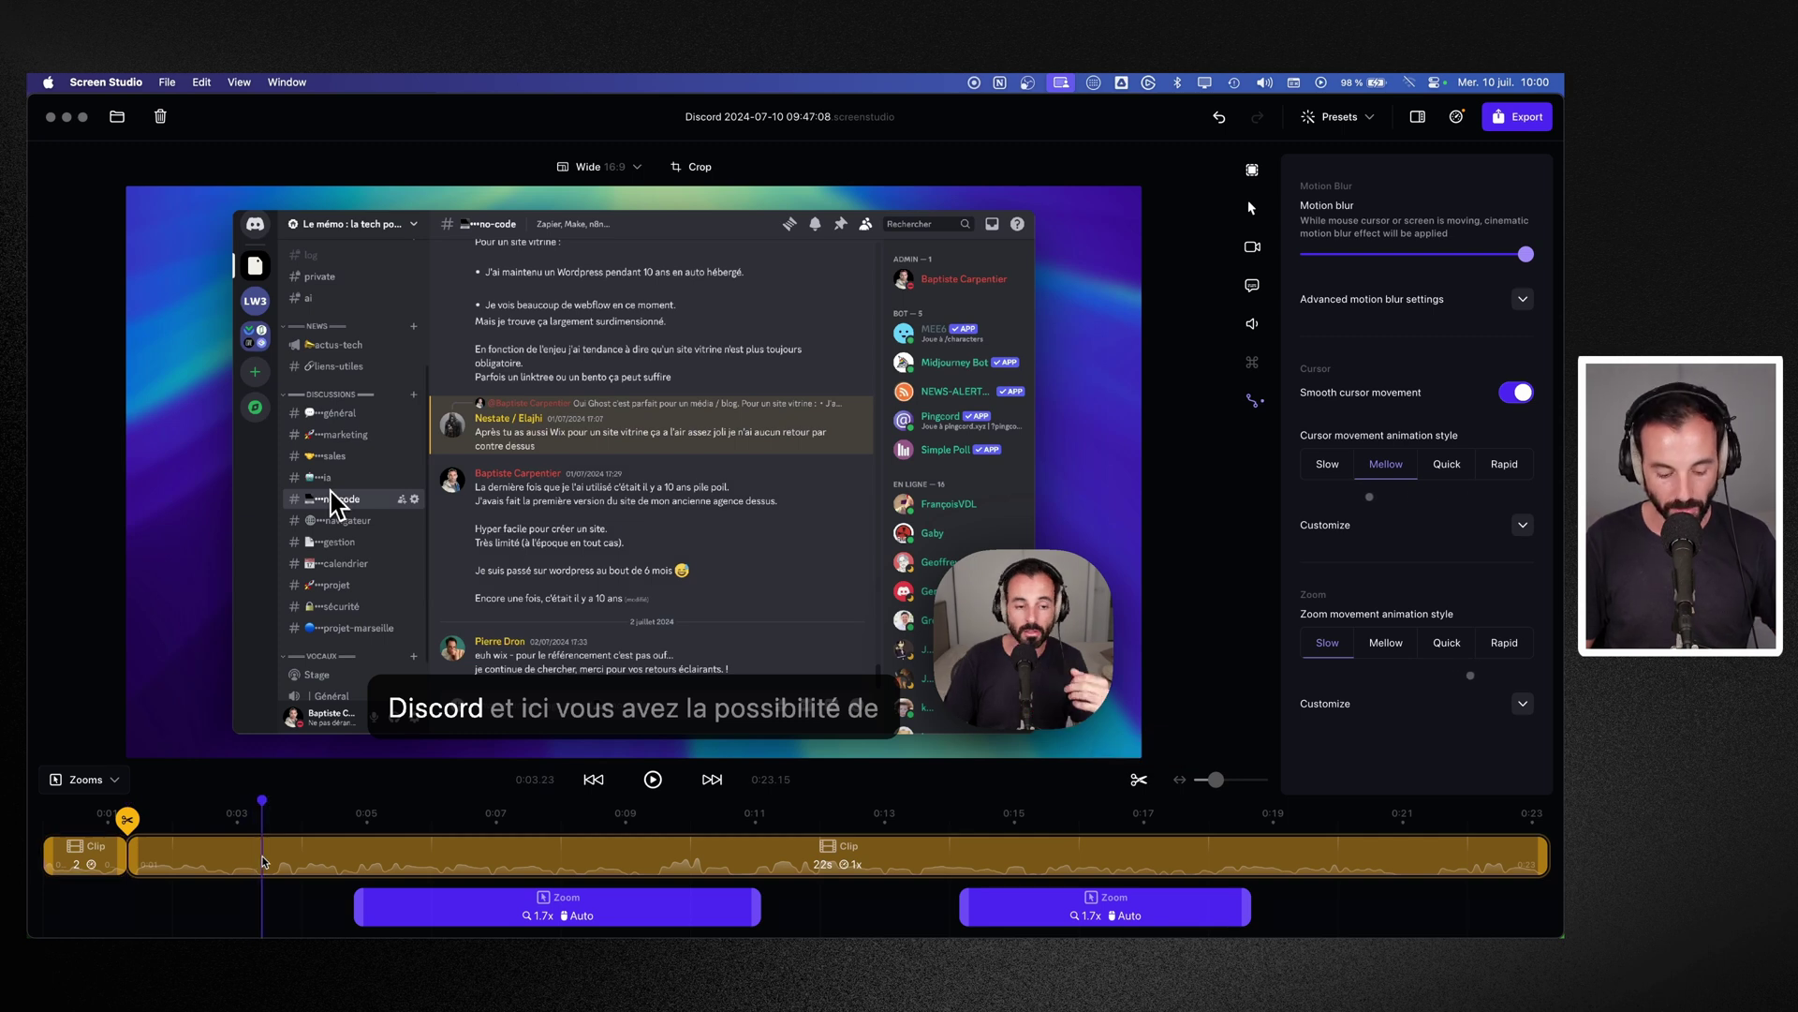
key(s)
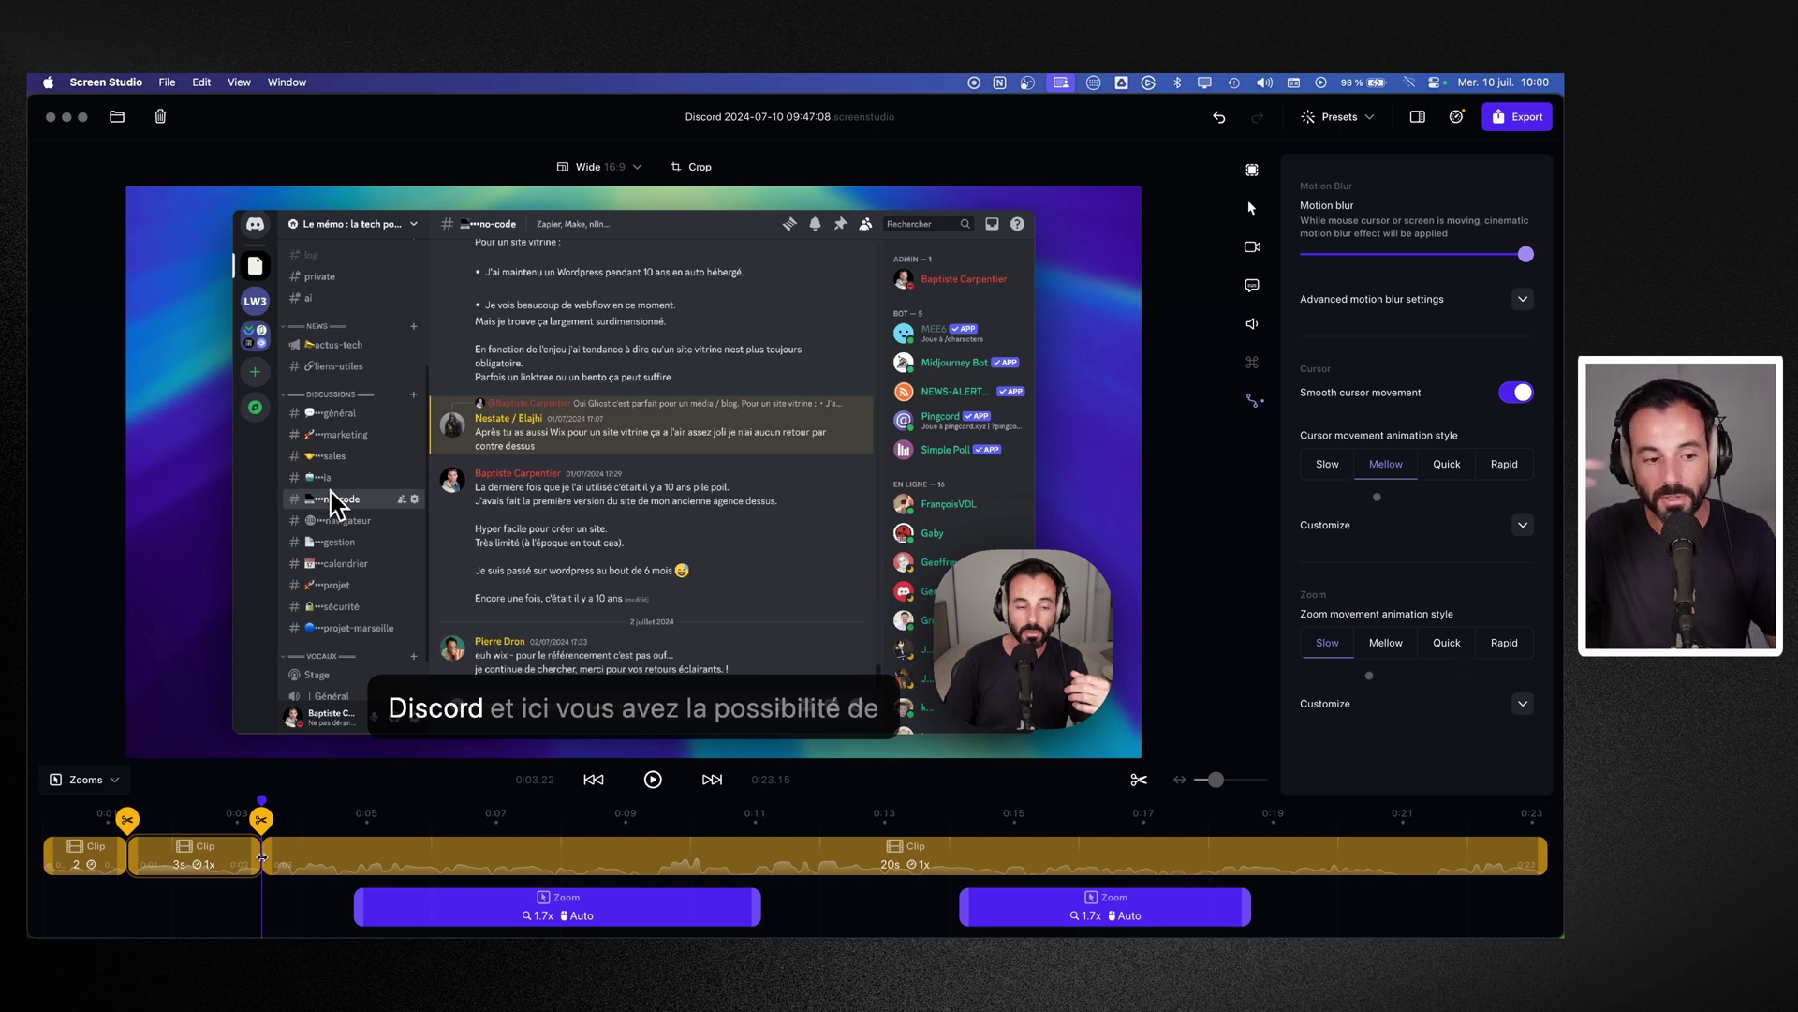
Step: Delete the first clip segment from the timeline, and trim the start of the first zoom slightly
click(94, 857)
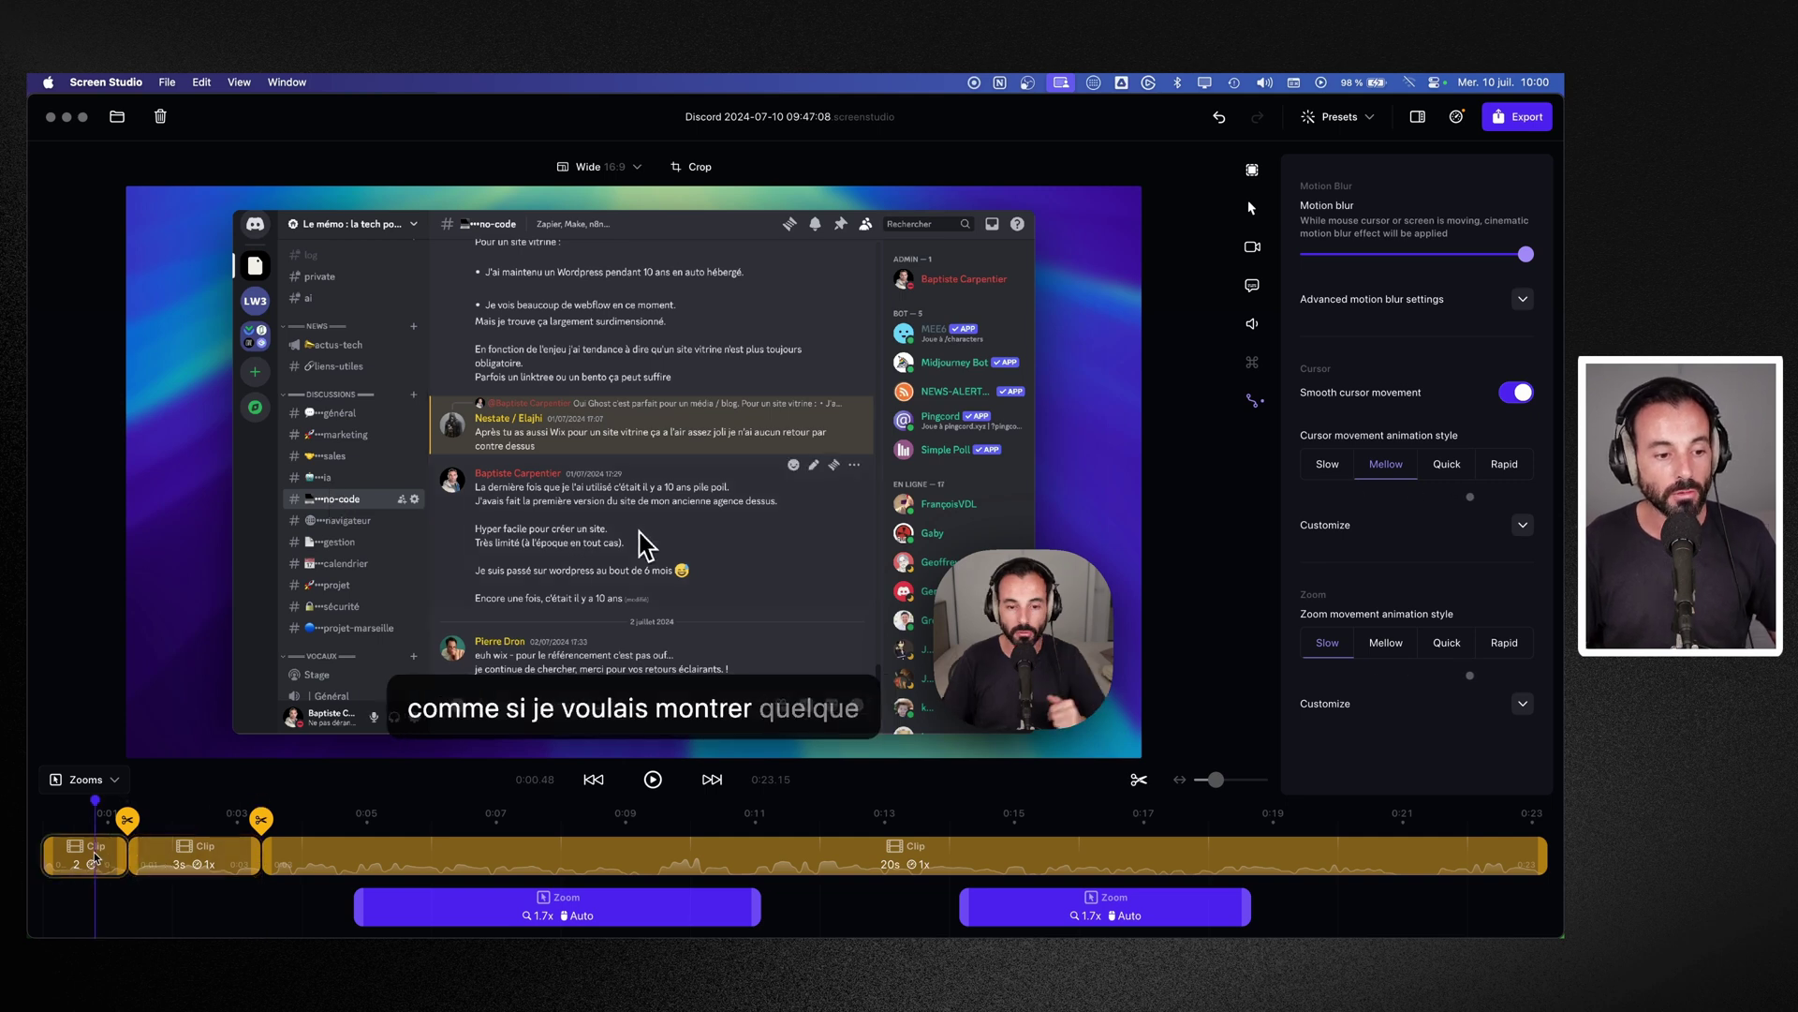
key(Delete)
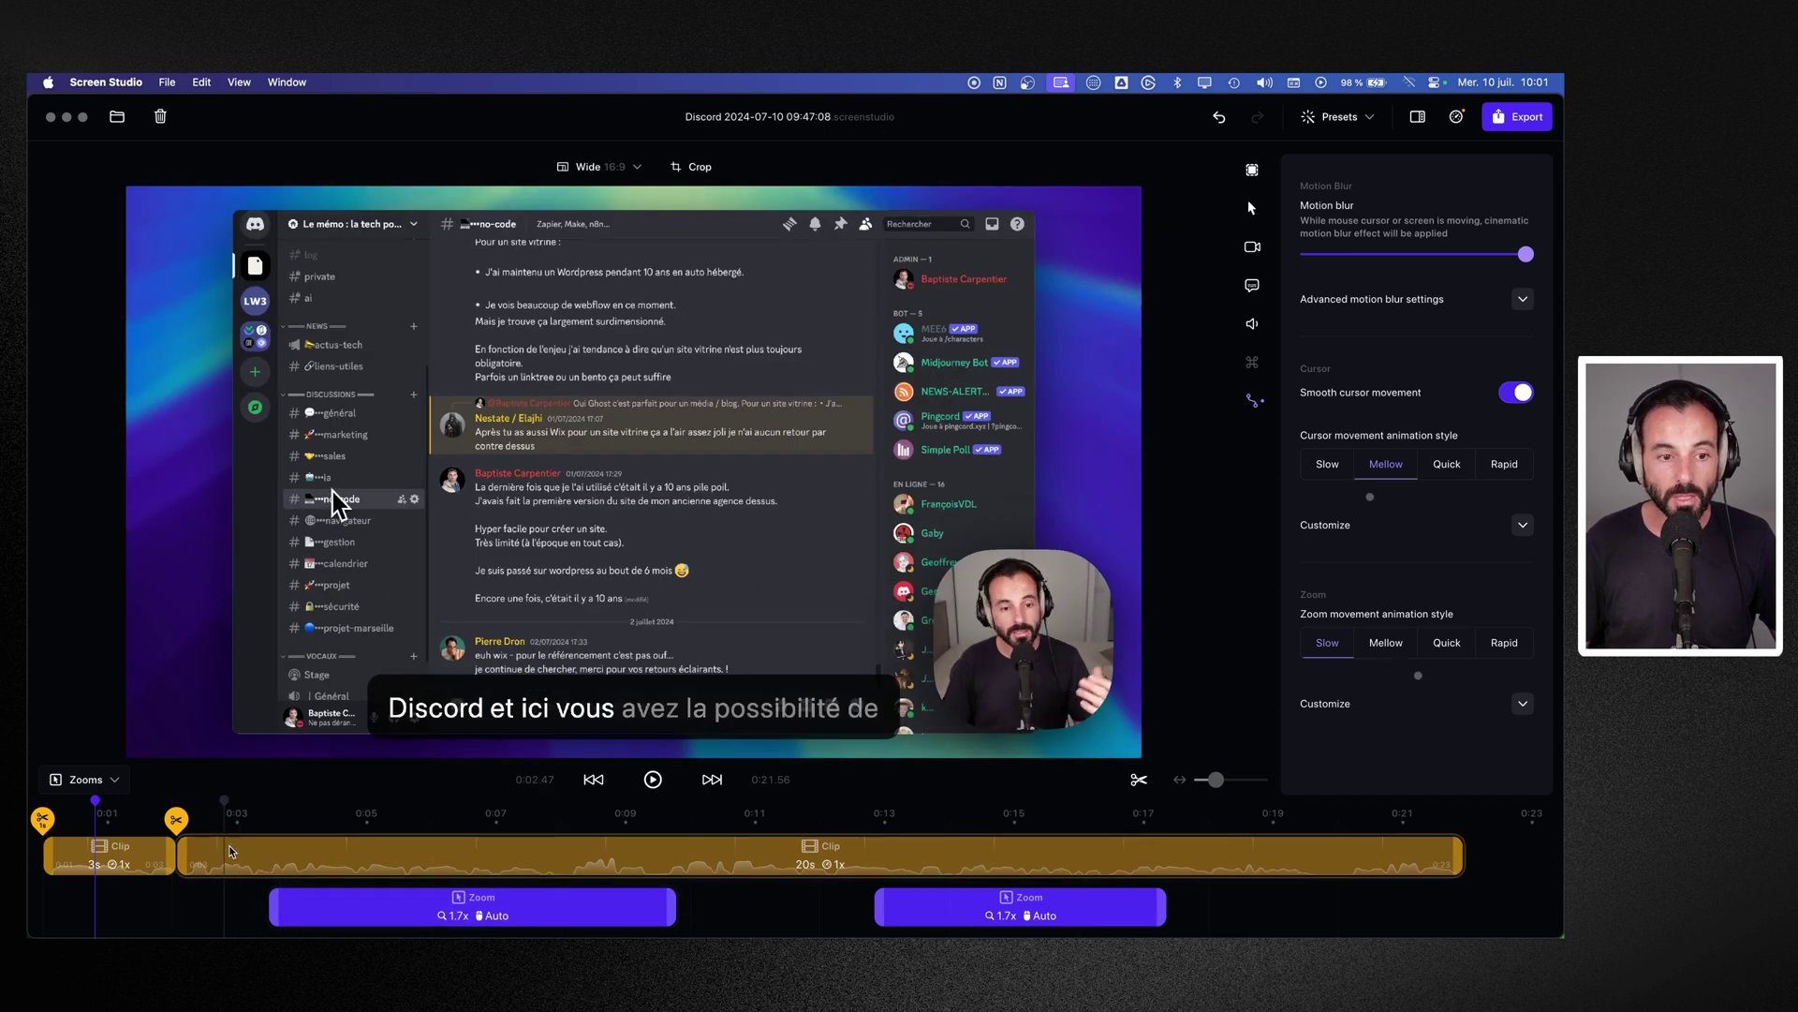
mouse_move(271, 905)
mouse_down()
mouse_move(340, 901)
mouse_move(297, 902)
mouse_up()
click(1037, 906)
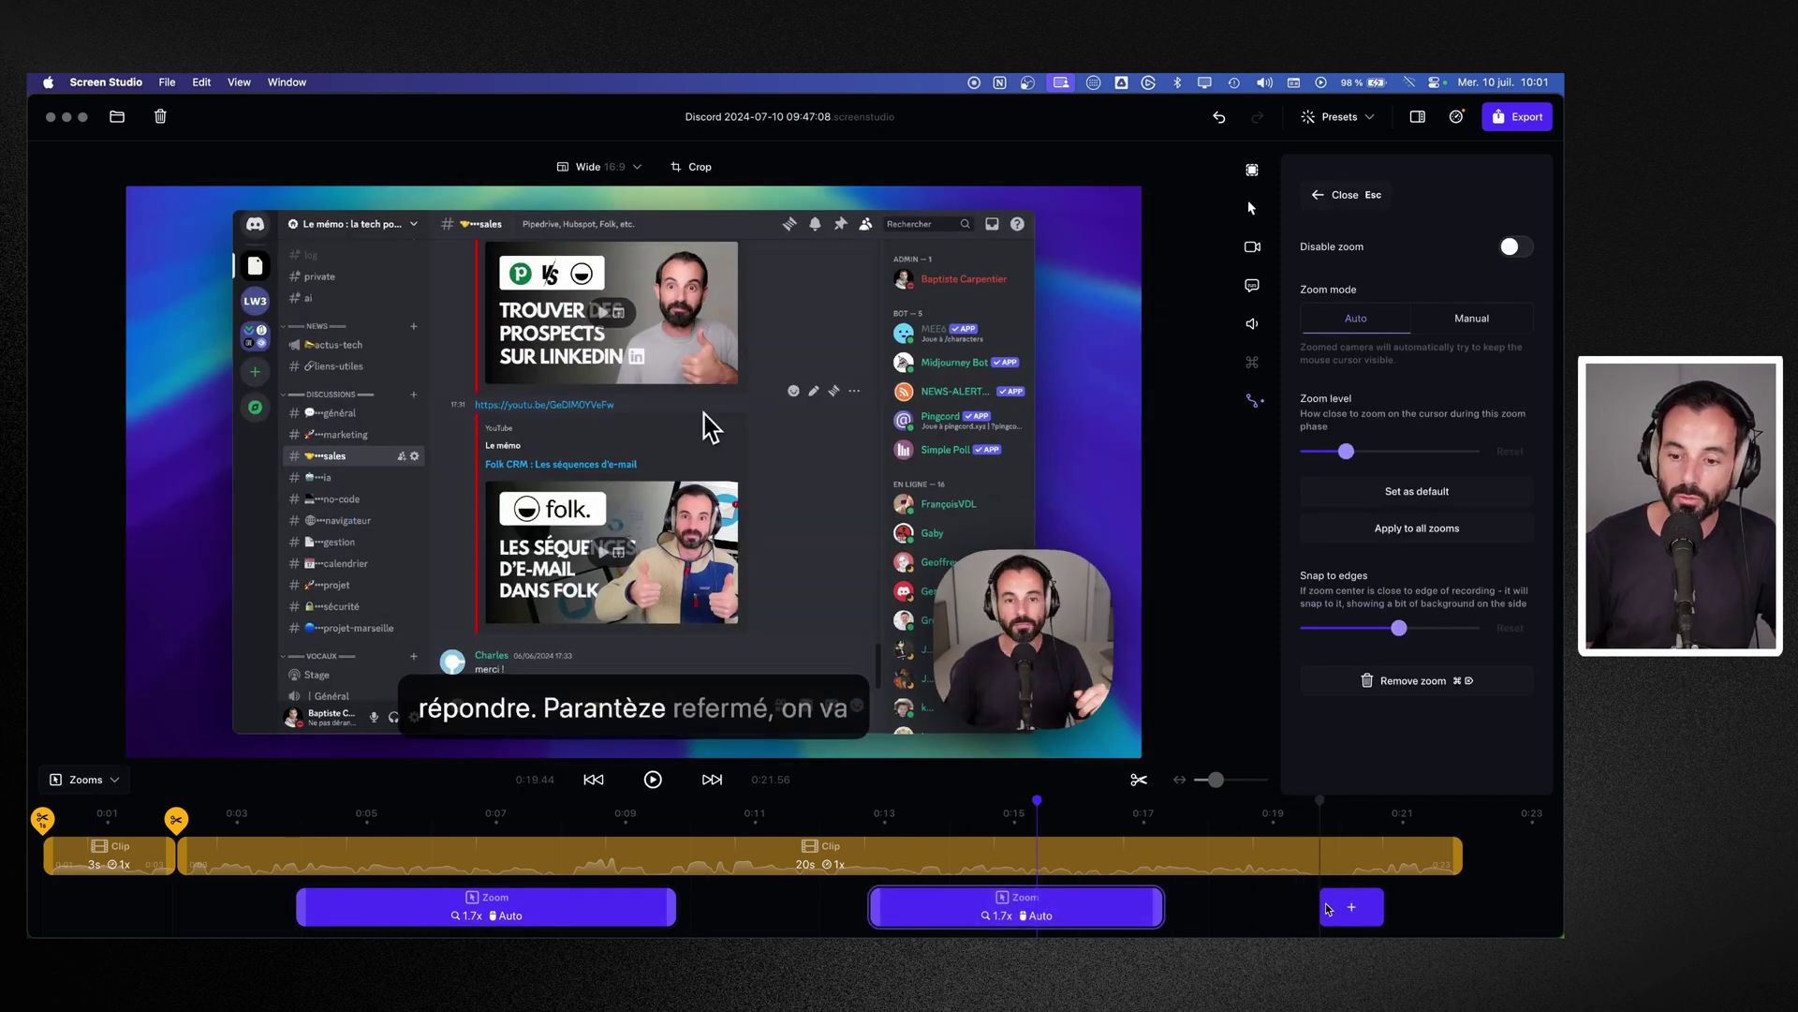
Step: Add a zoom at about 0:20, set it to Manual centred on Discord's member list, and raise its zoom level to 3.4x
click(1330, 907)
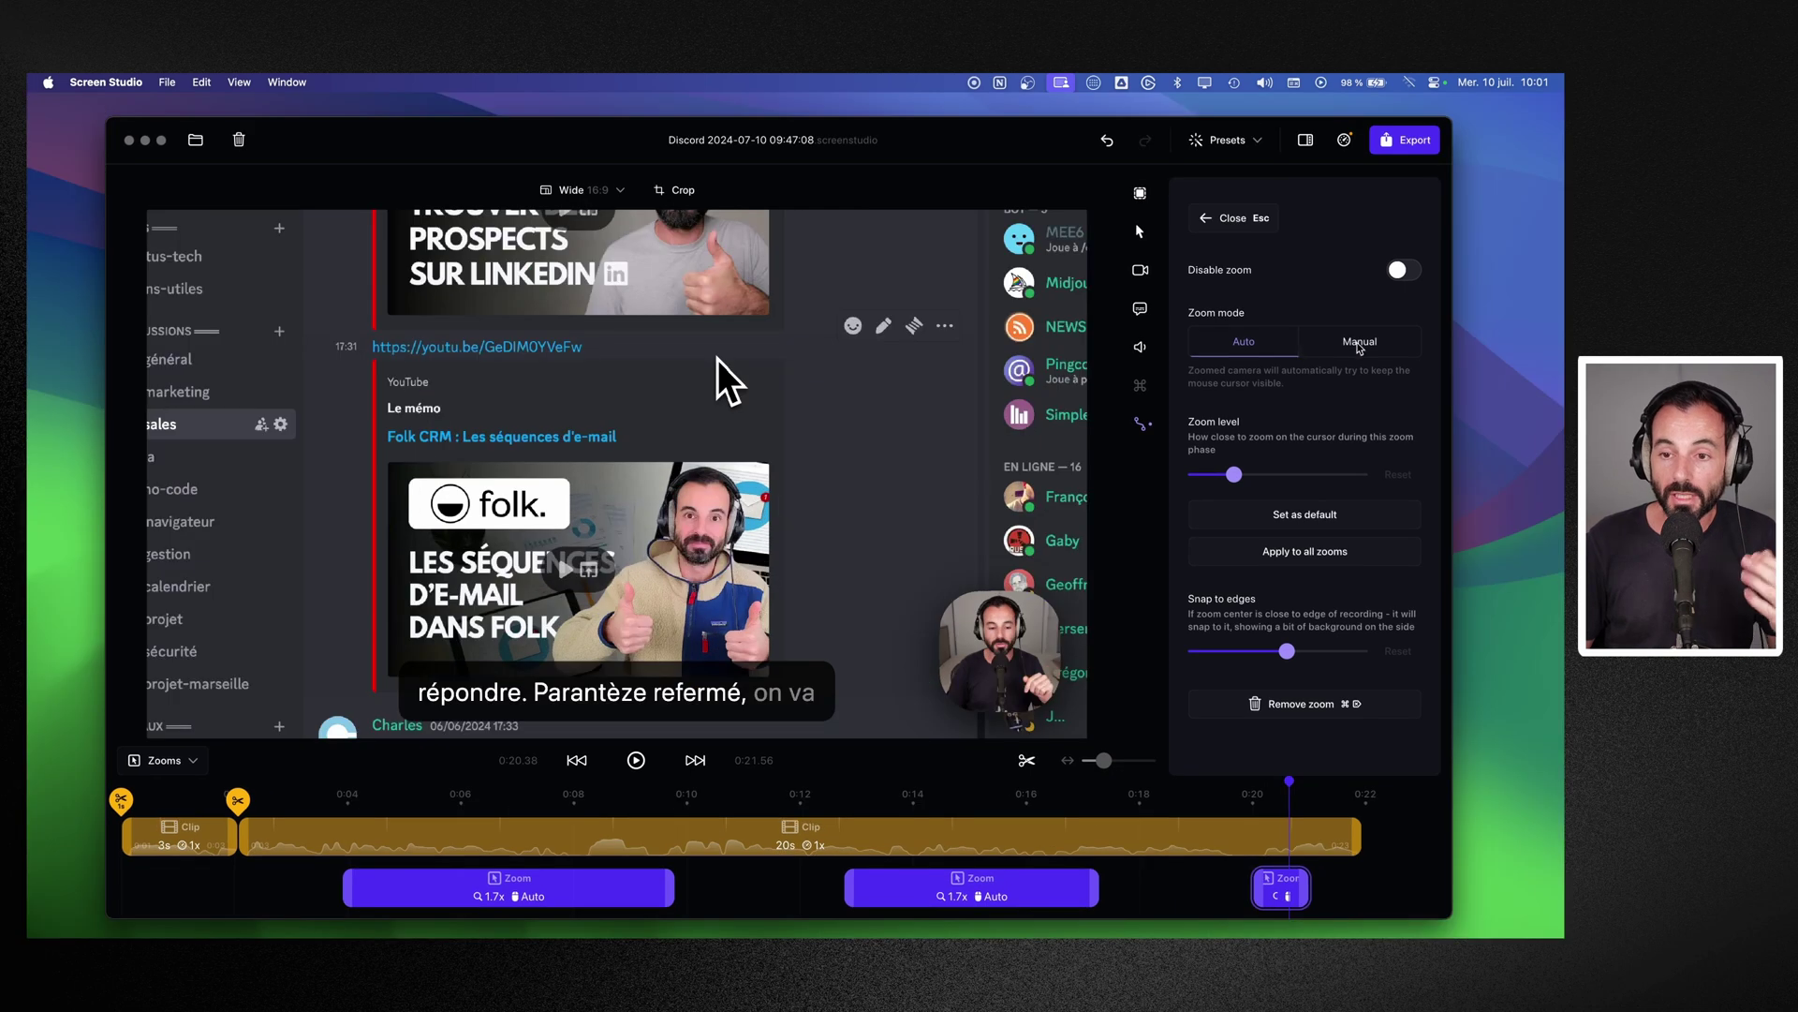
click(1359, 343)
drag(1295, 529, 1375, 466)
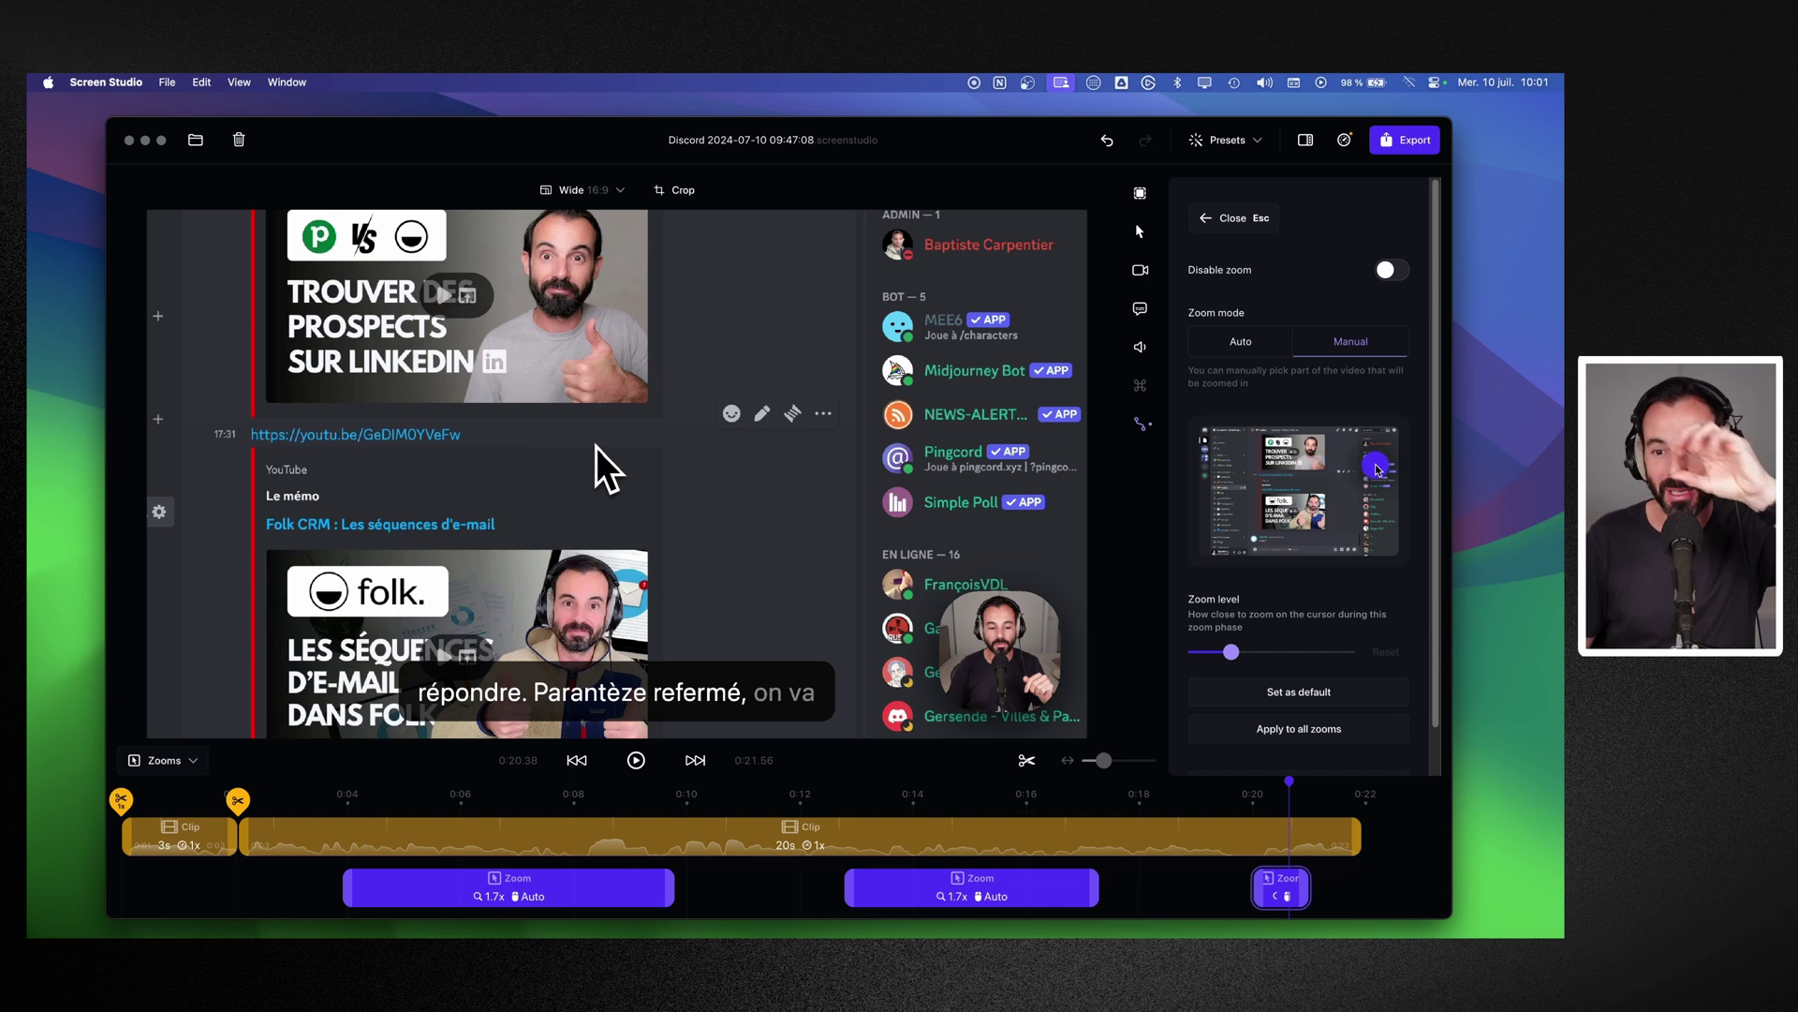
drag(1378, 470, 1383, 473)
drag(1233, 653, 1324, 651)
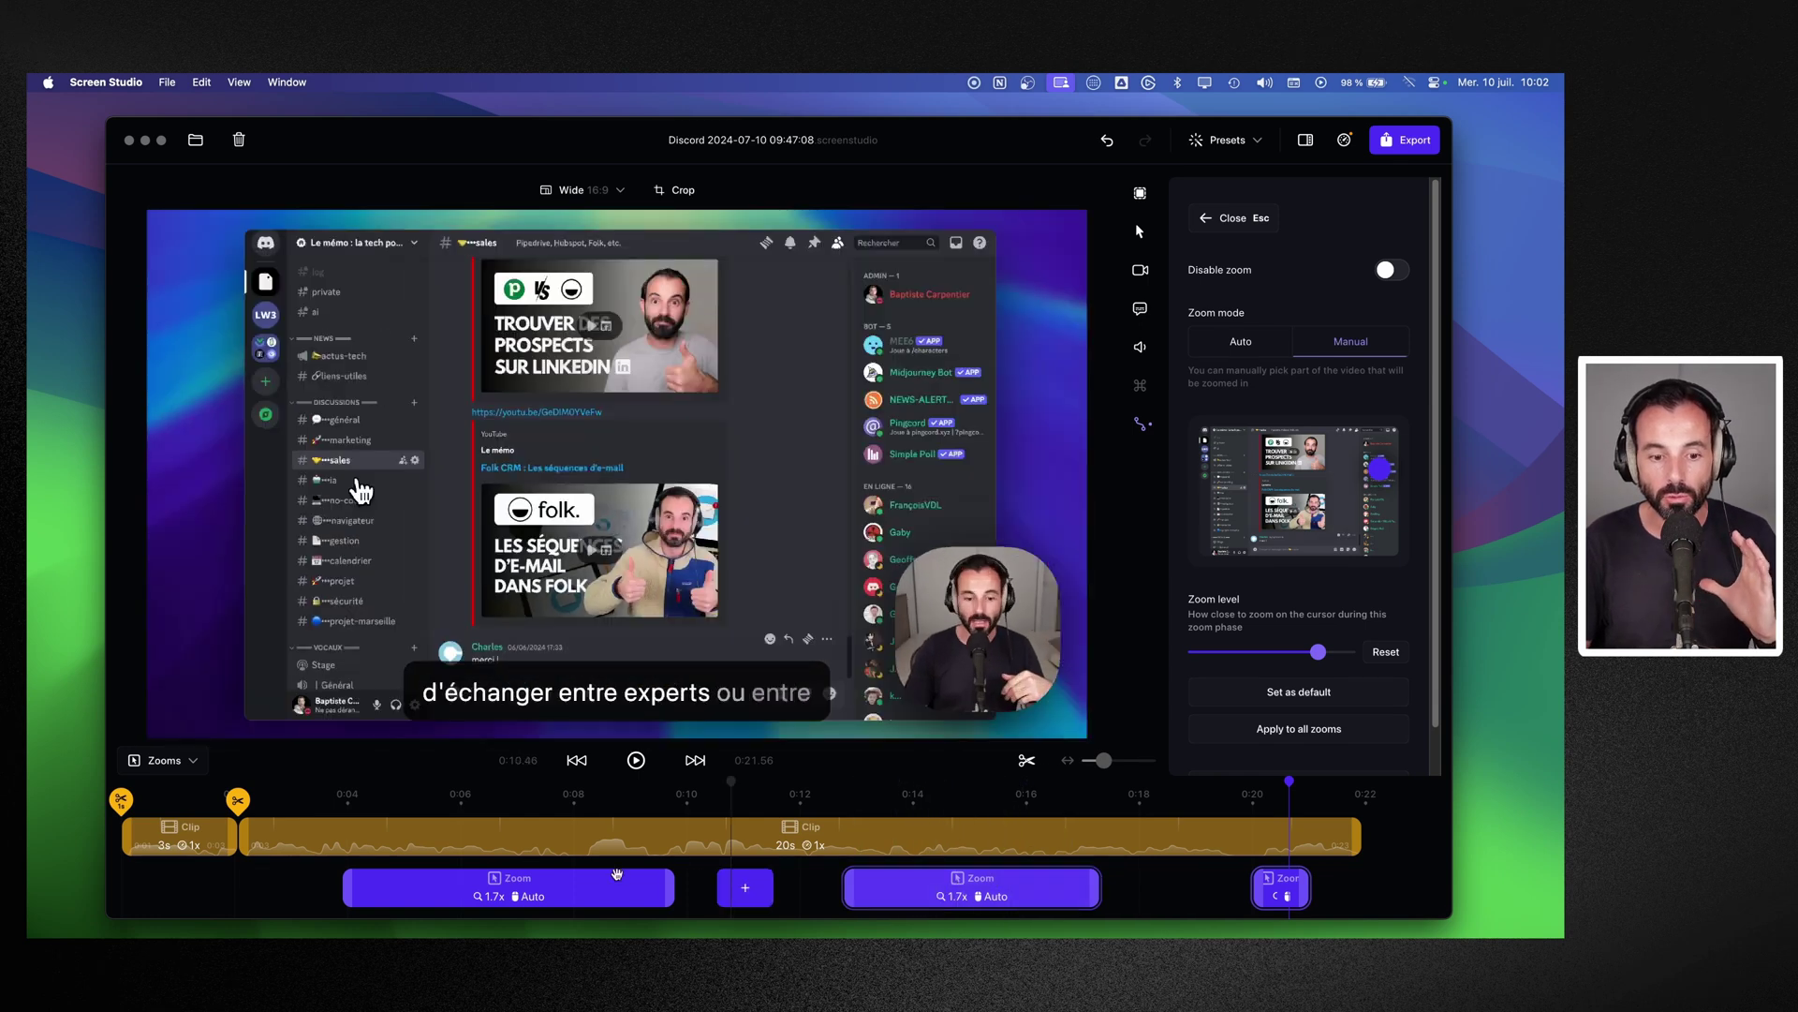
Step: Try applying the last zoom's 3.4x level to all zooms
click(894, 887)
click(1290, 893)
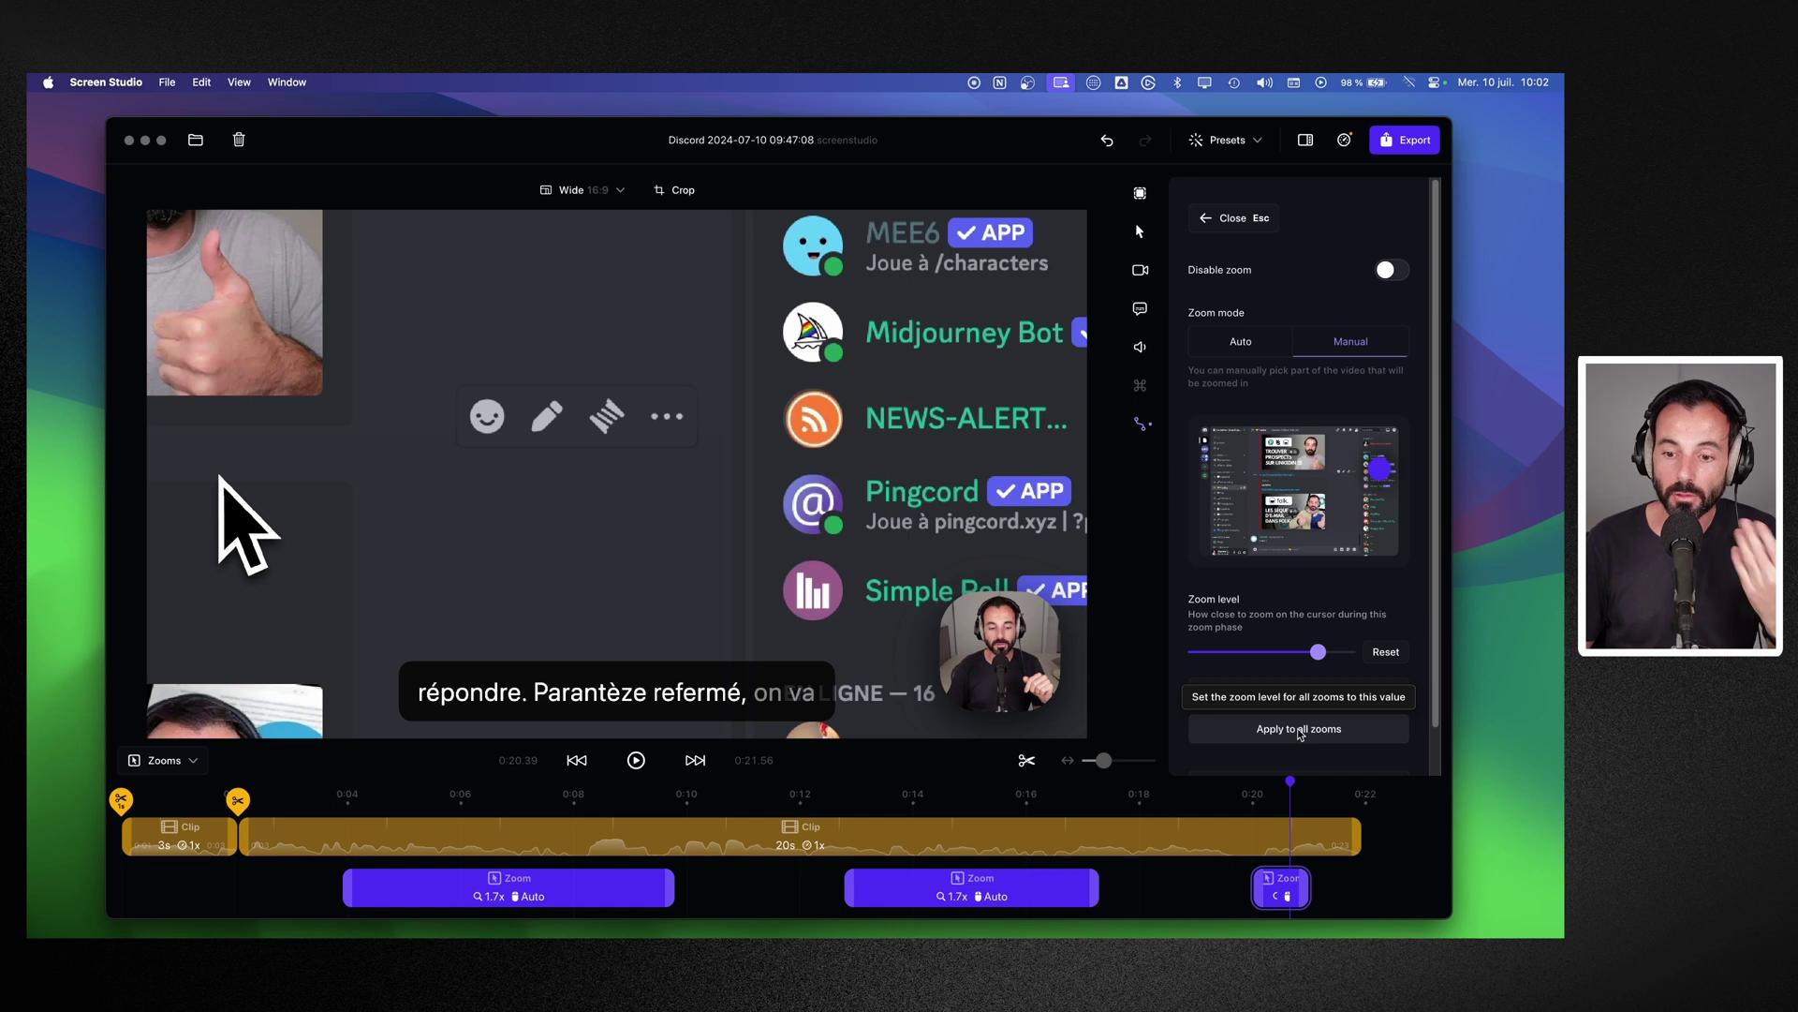
click(1301, 730)
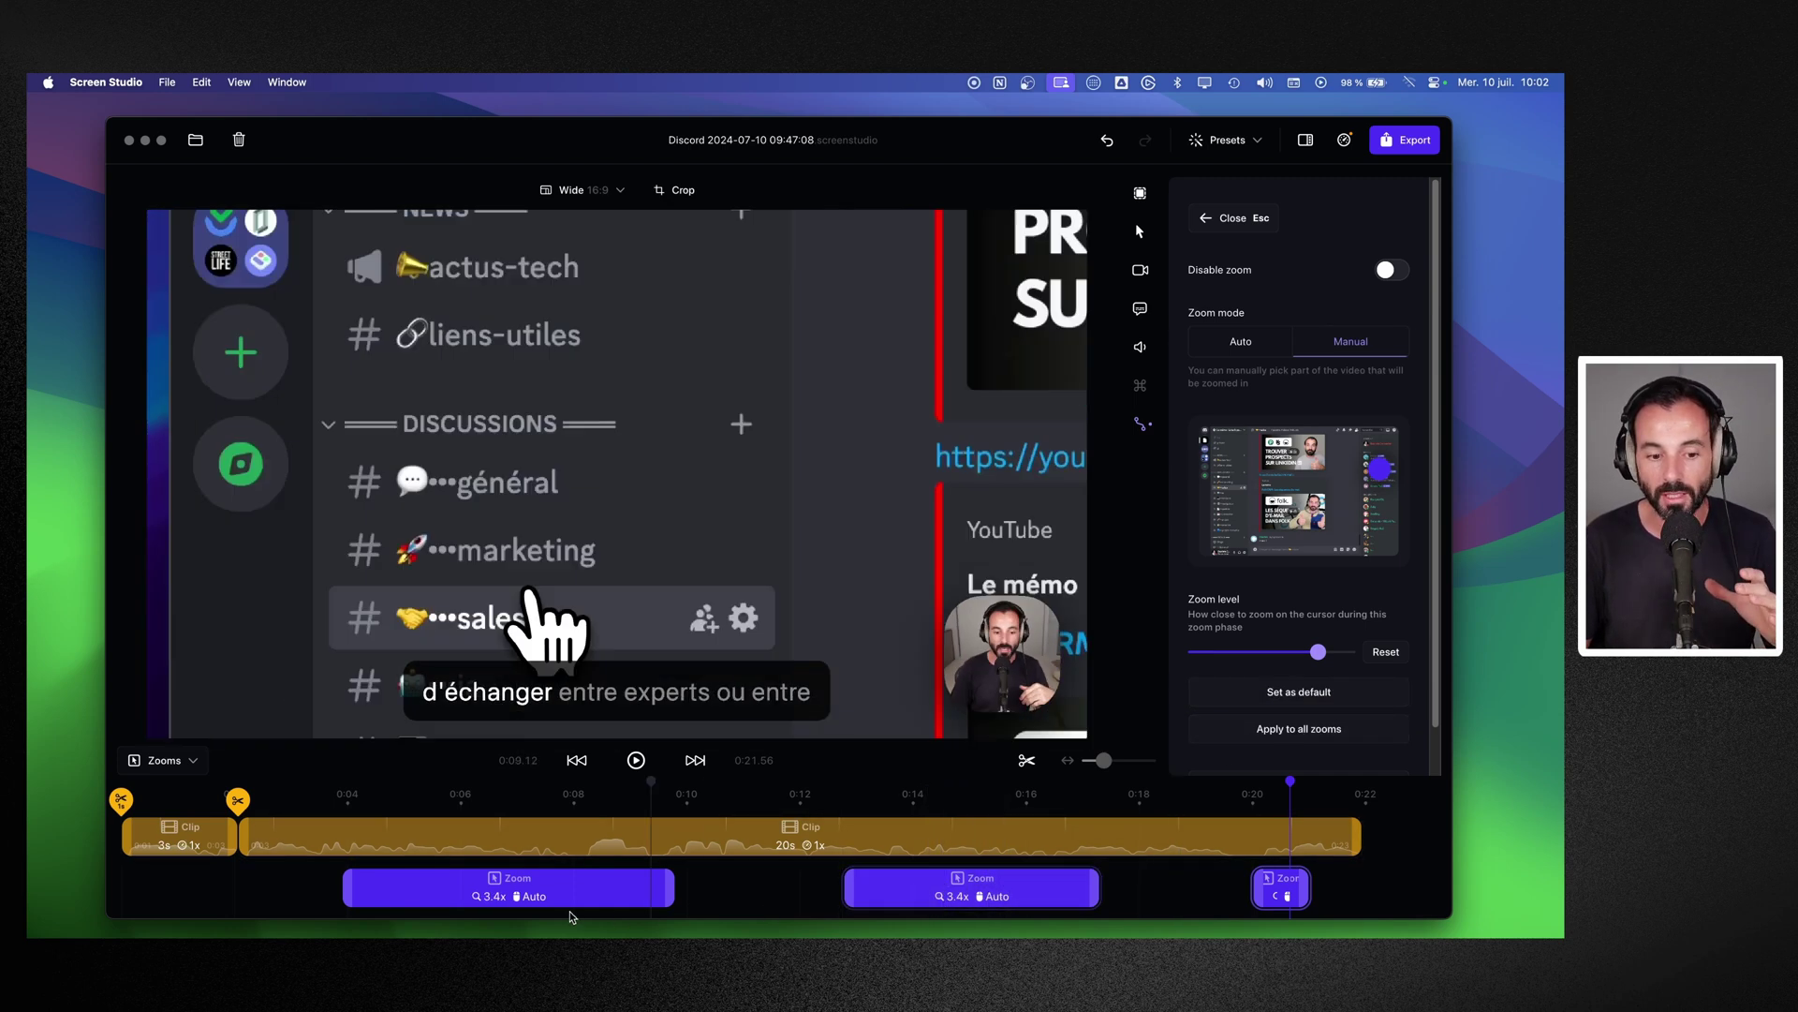
Step: Reset the last zoom's level to its default and apply it to all zooms
click(1387, 652)
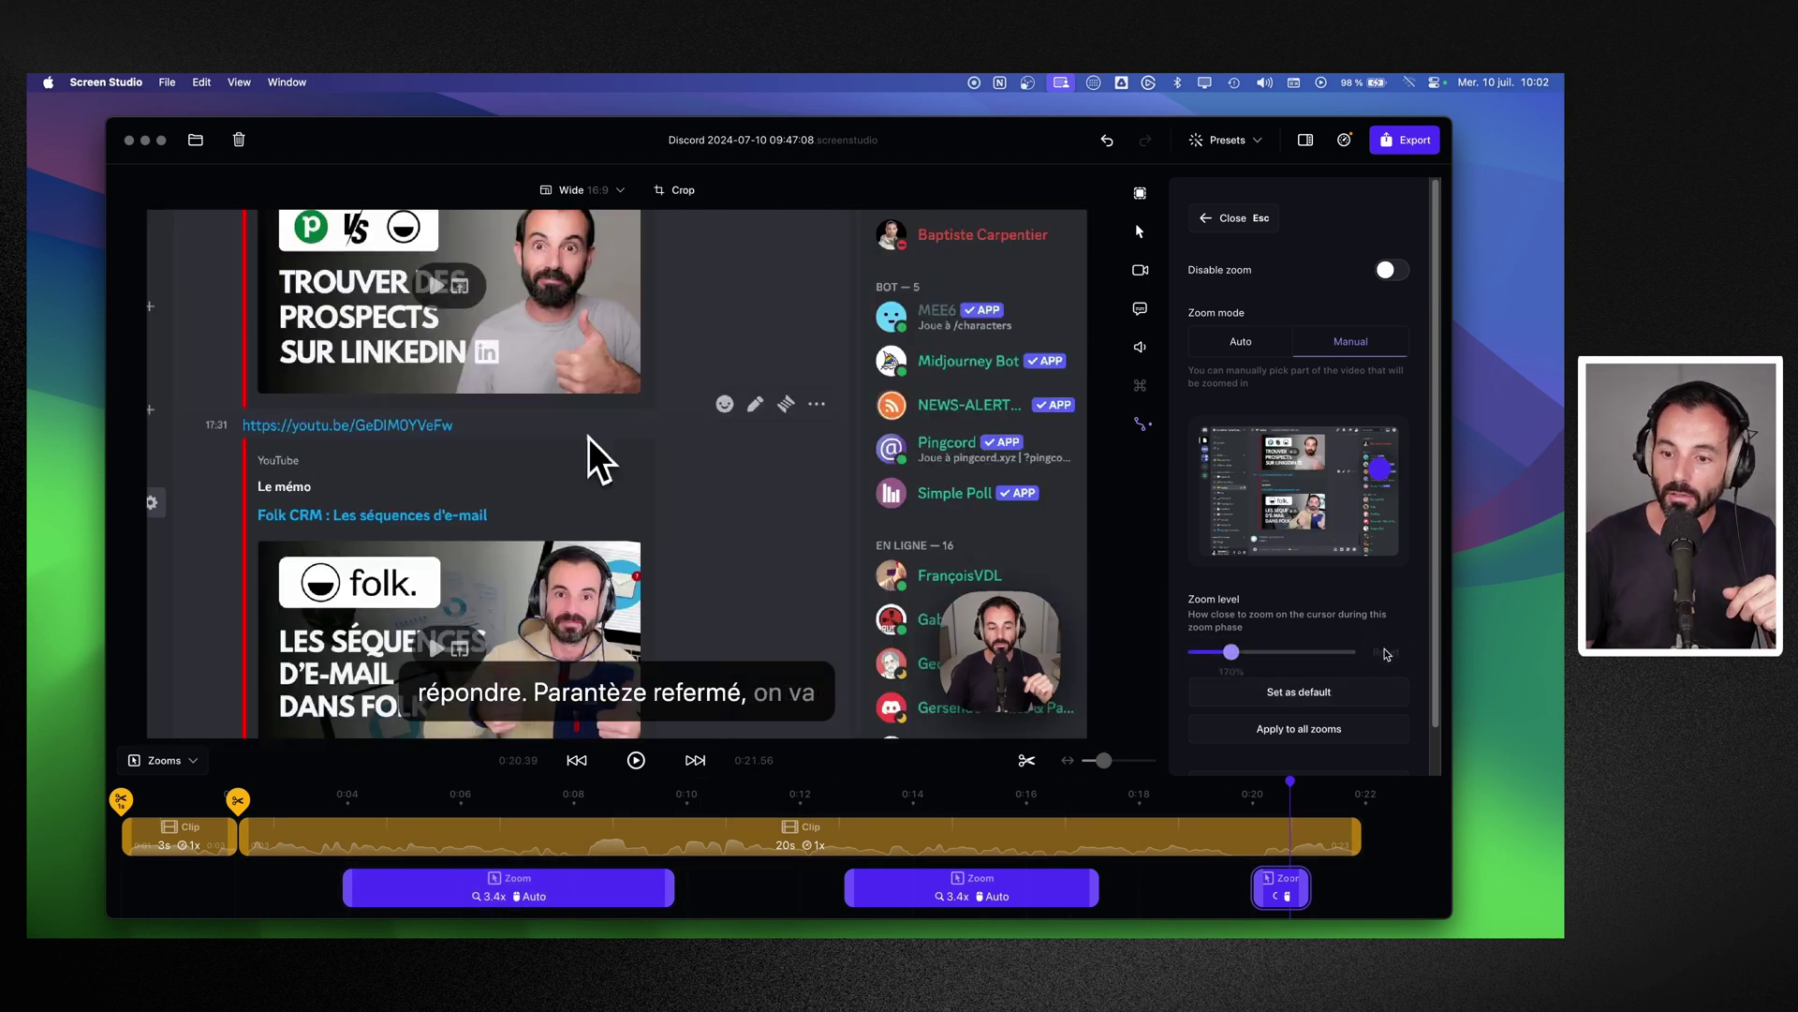
click(1300, 729)
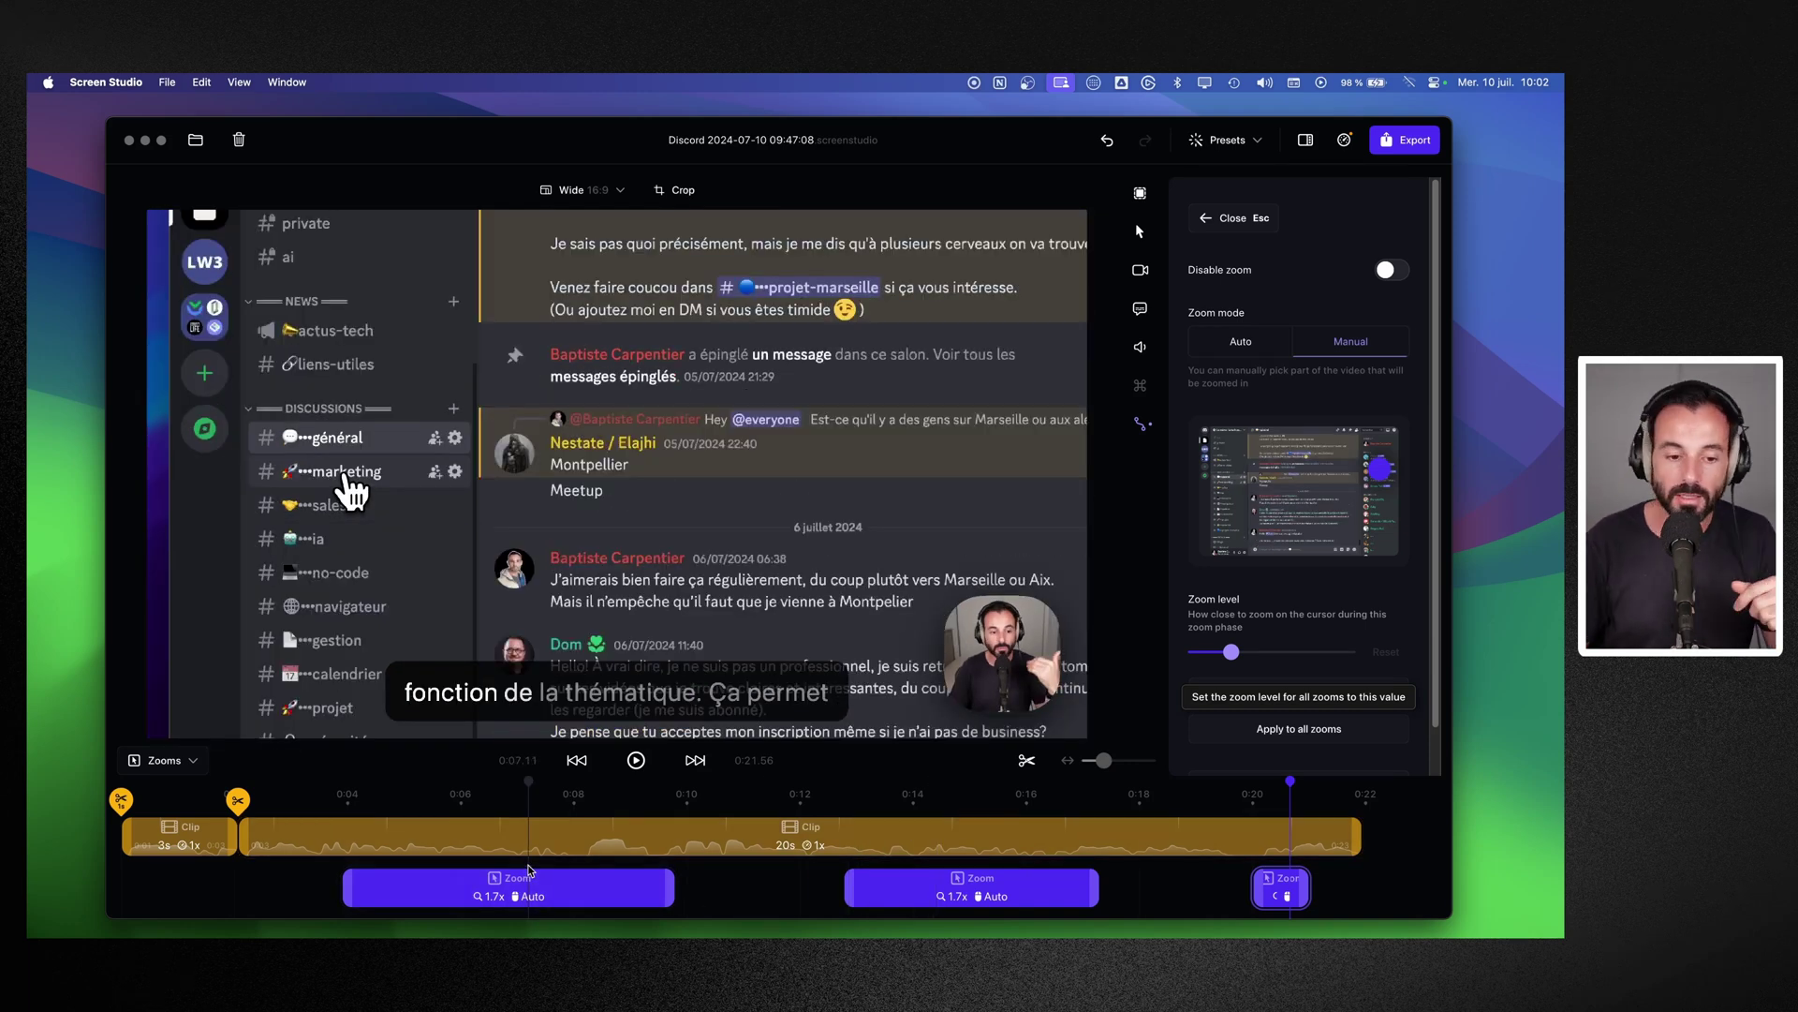
Step: Play the recording briefly, and reposition the playhead at about 0:10 in the timeline
click(636, 760)
click(636, 761)
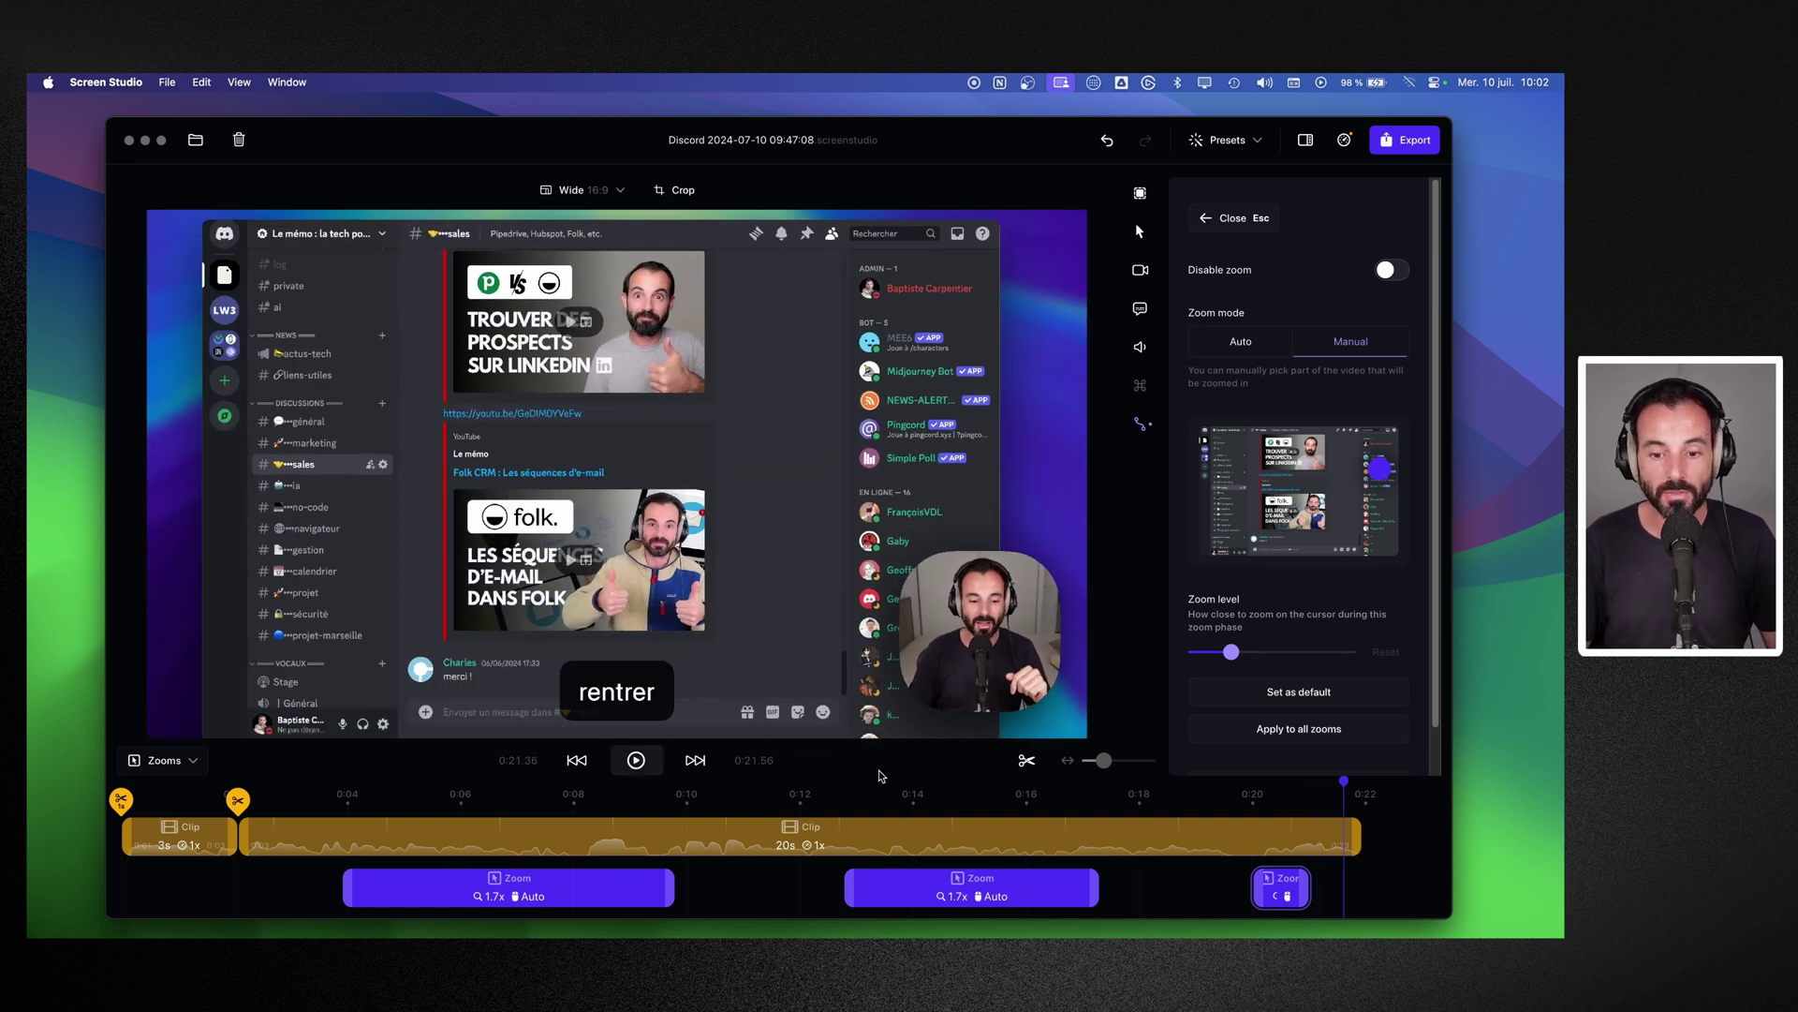
drag(1103, 768, 1087, 774)
click(743, 801)
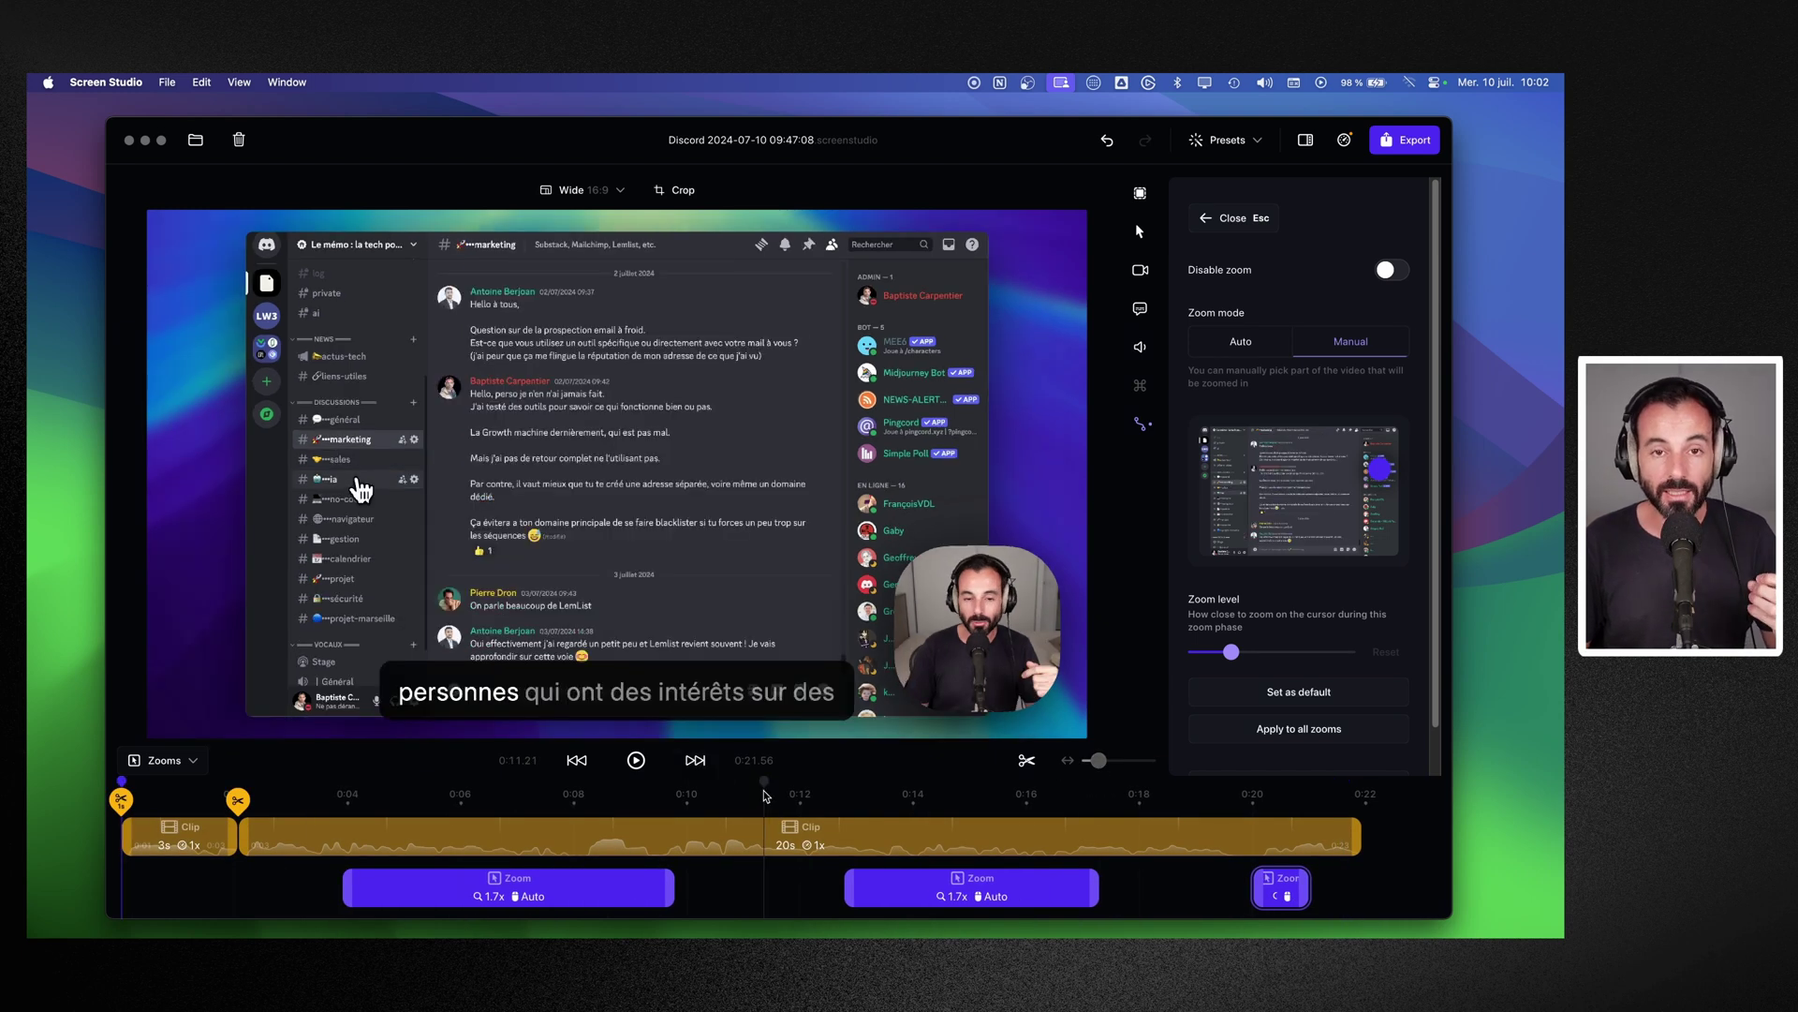
click(727, 803)
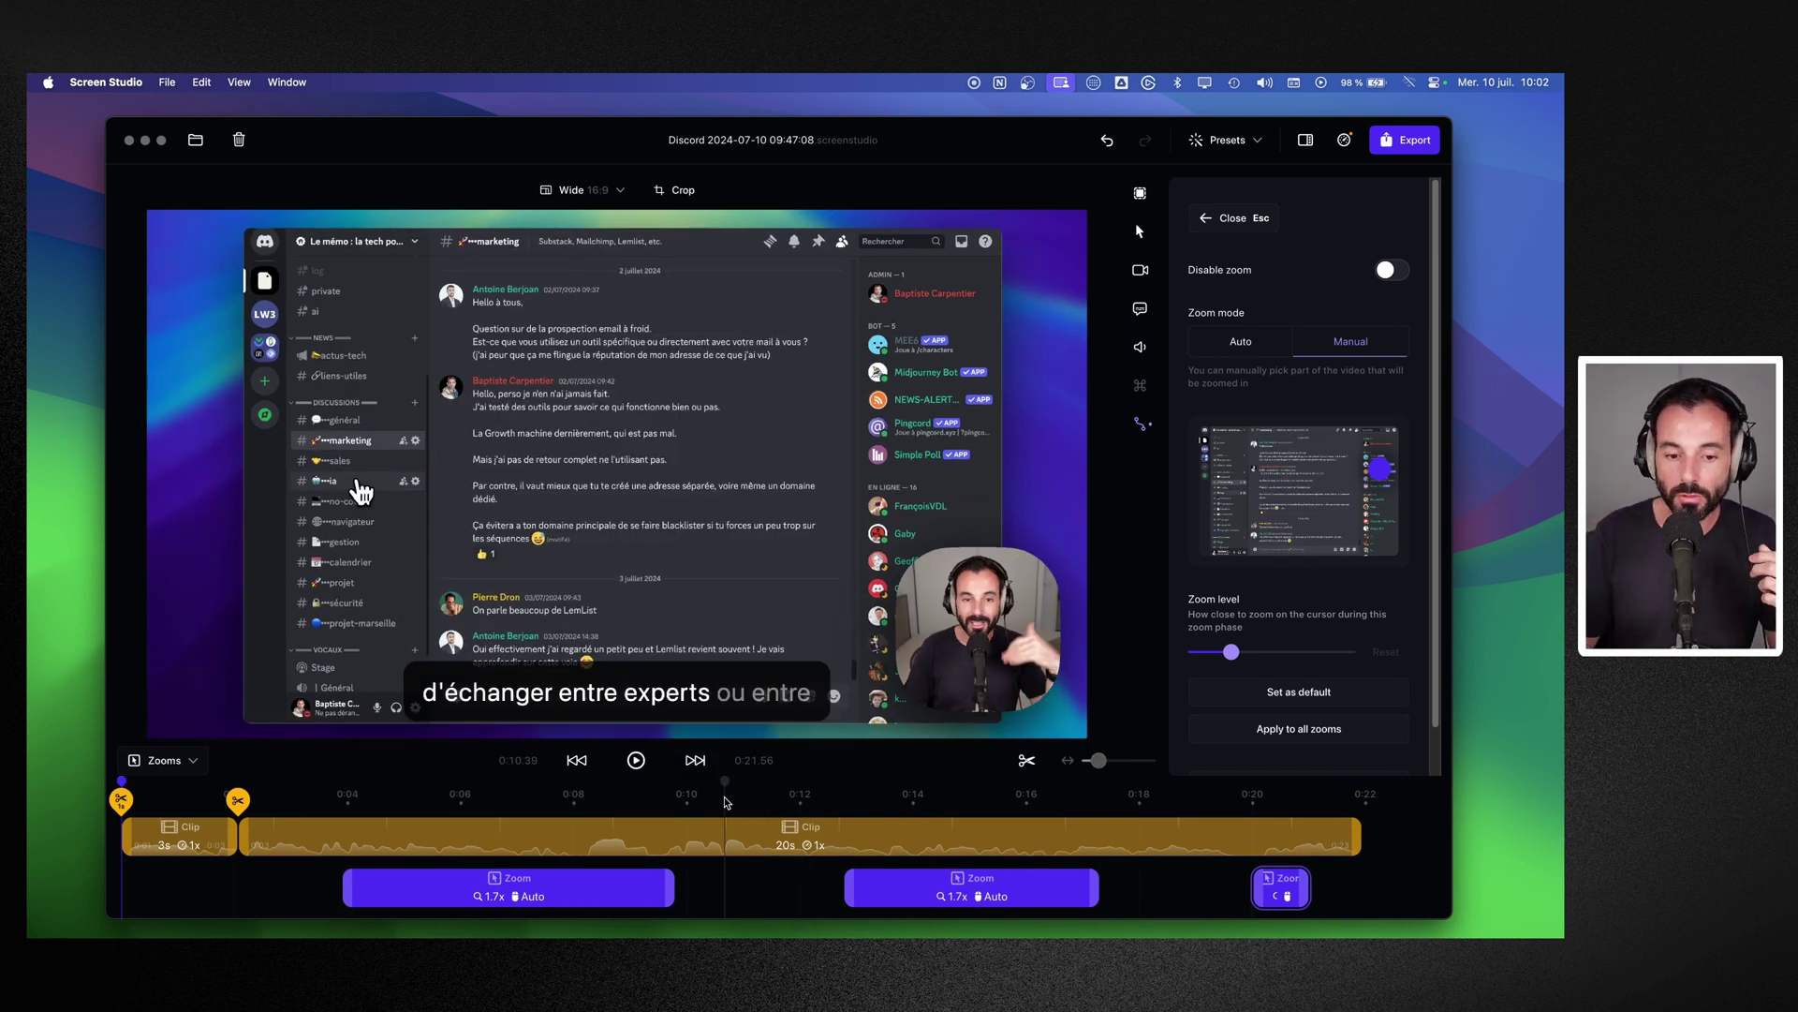
click(686, 834)
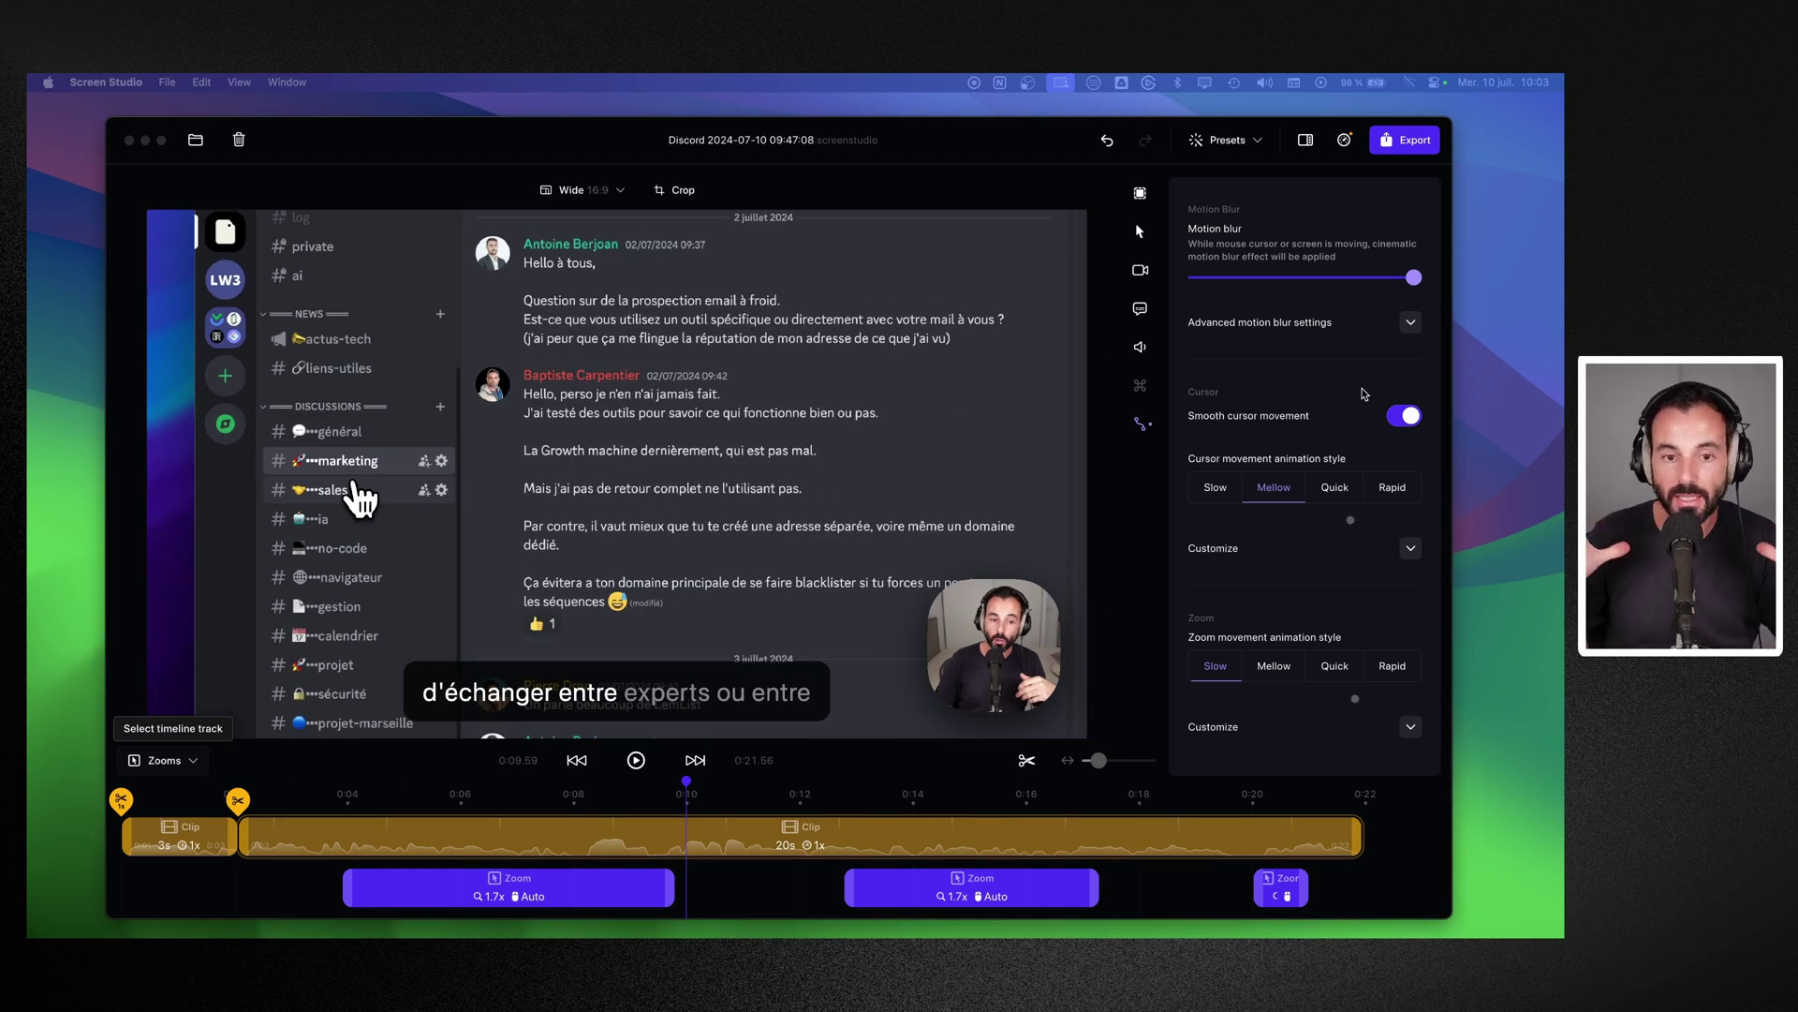
Step: Save the current project settings as a new preset named Test
click(1246, 139)
click(1246, 138)
click(1227, 140)
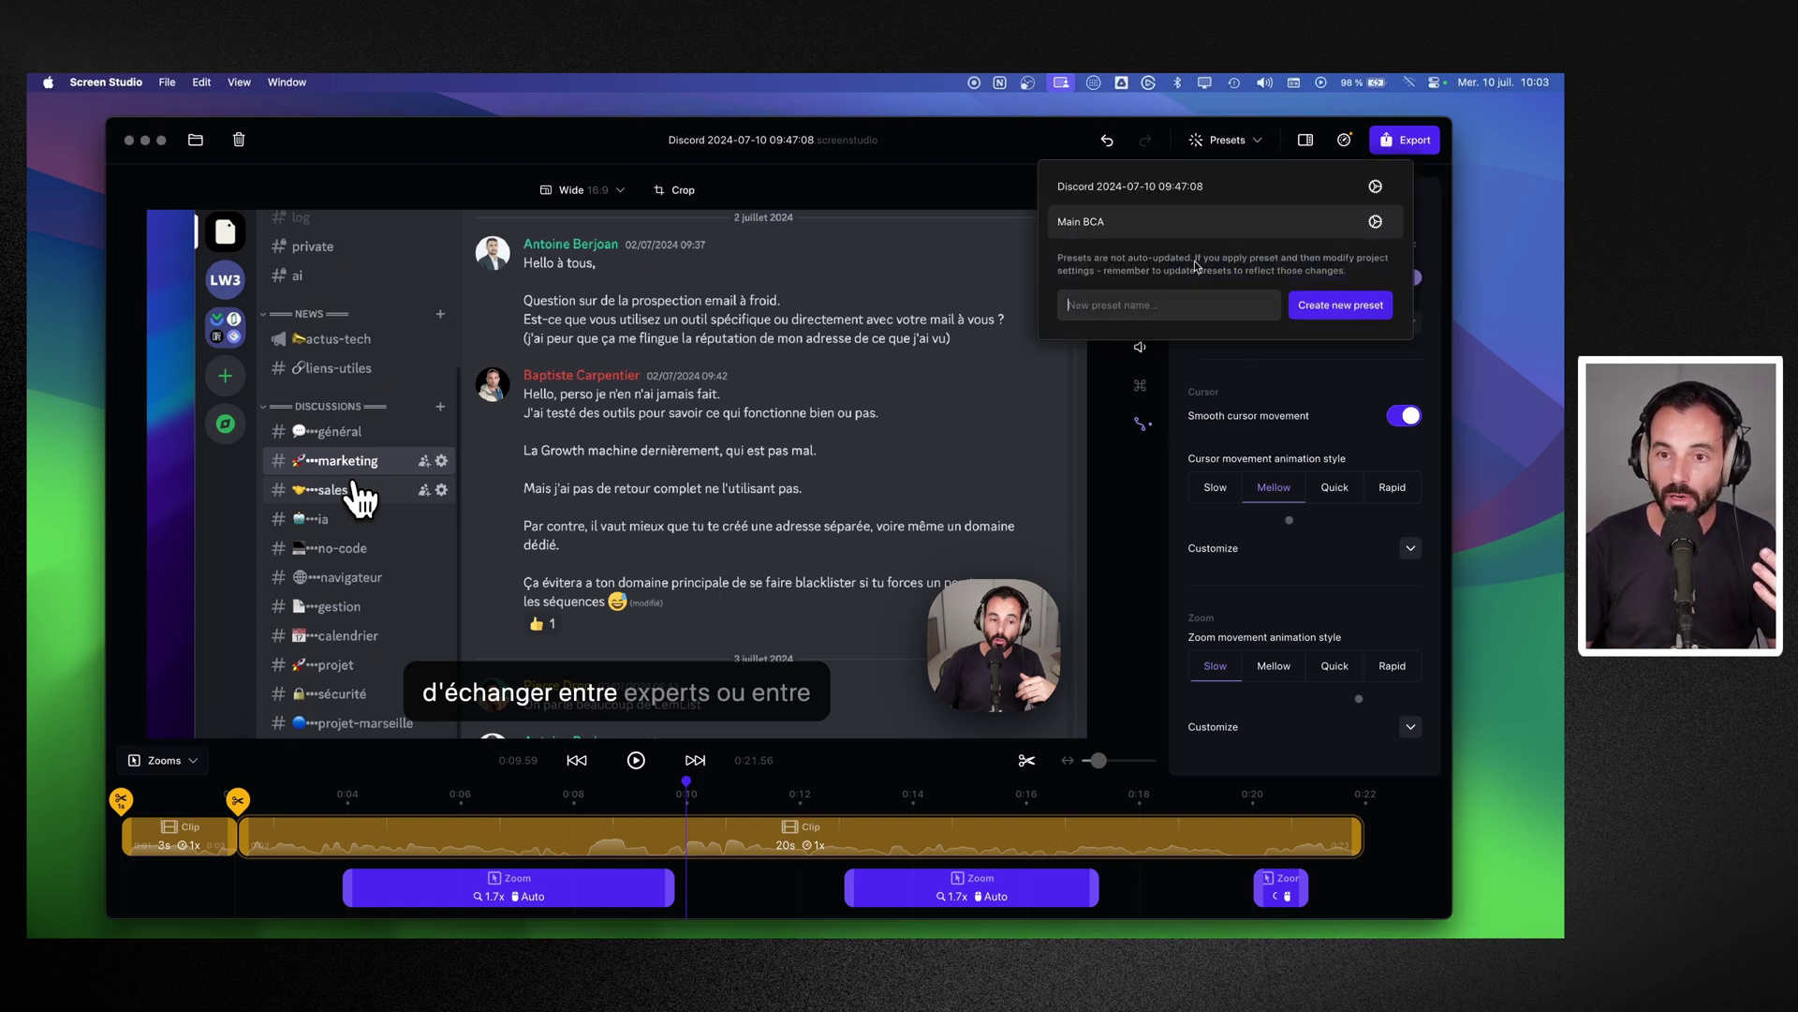
text(Test)
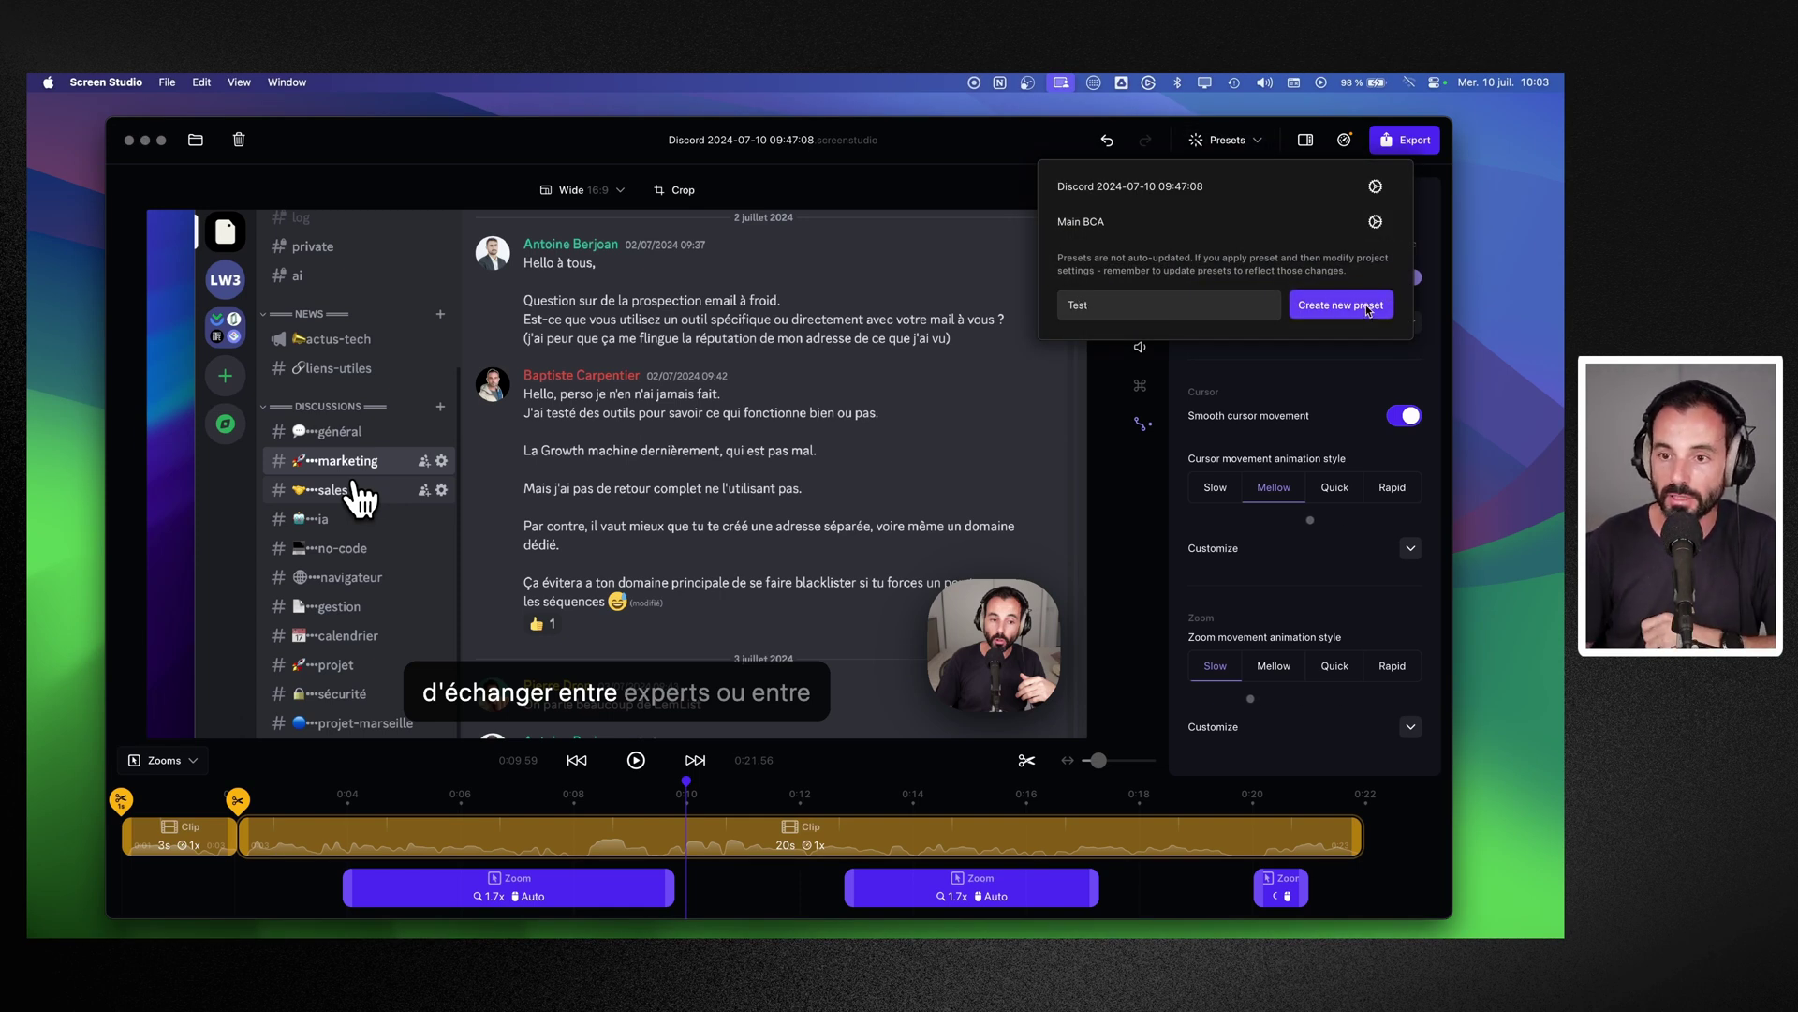
click(1369, 308)
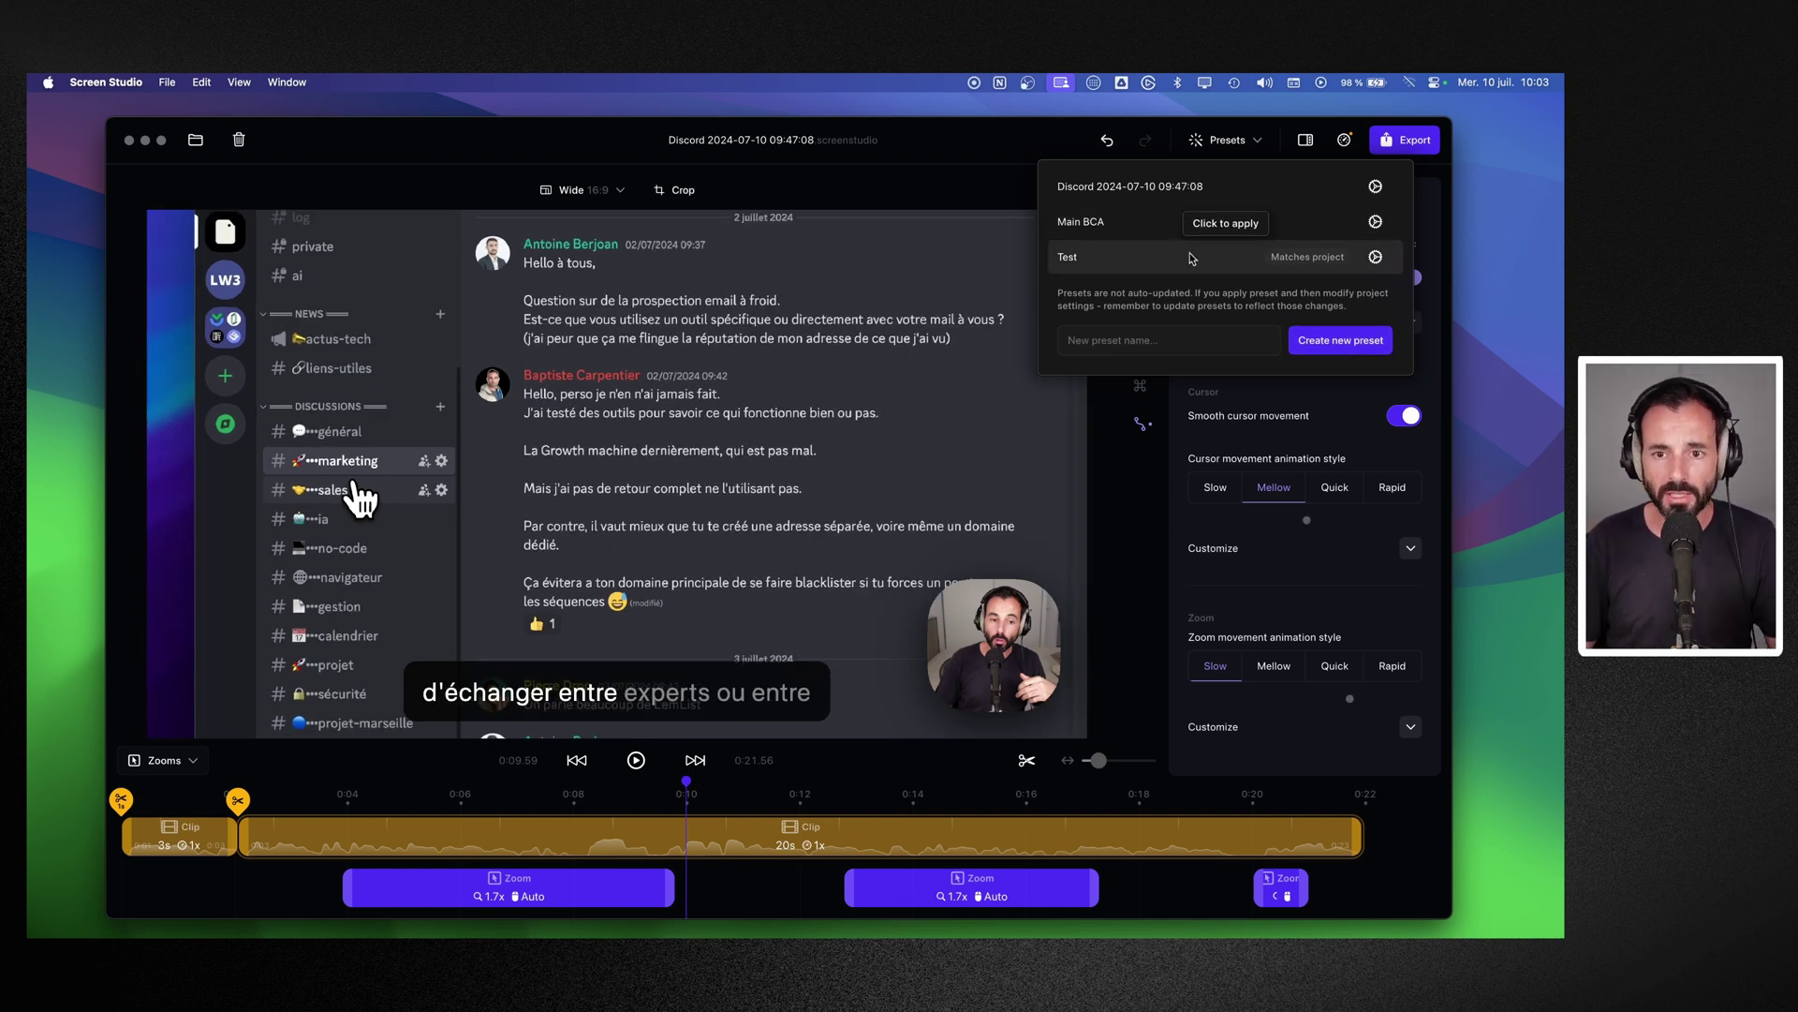
Step: Try applying the Main BCA preset, and switch back to the Test preset
click(1142, 222)
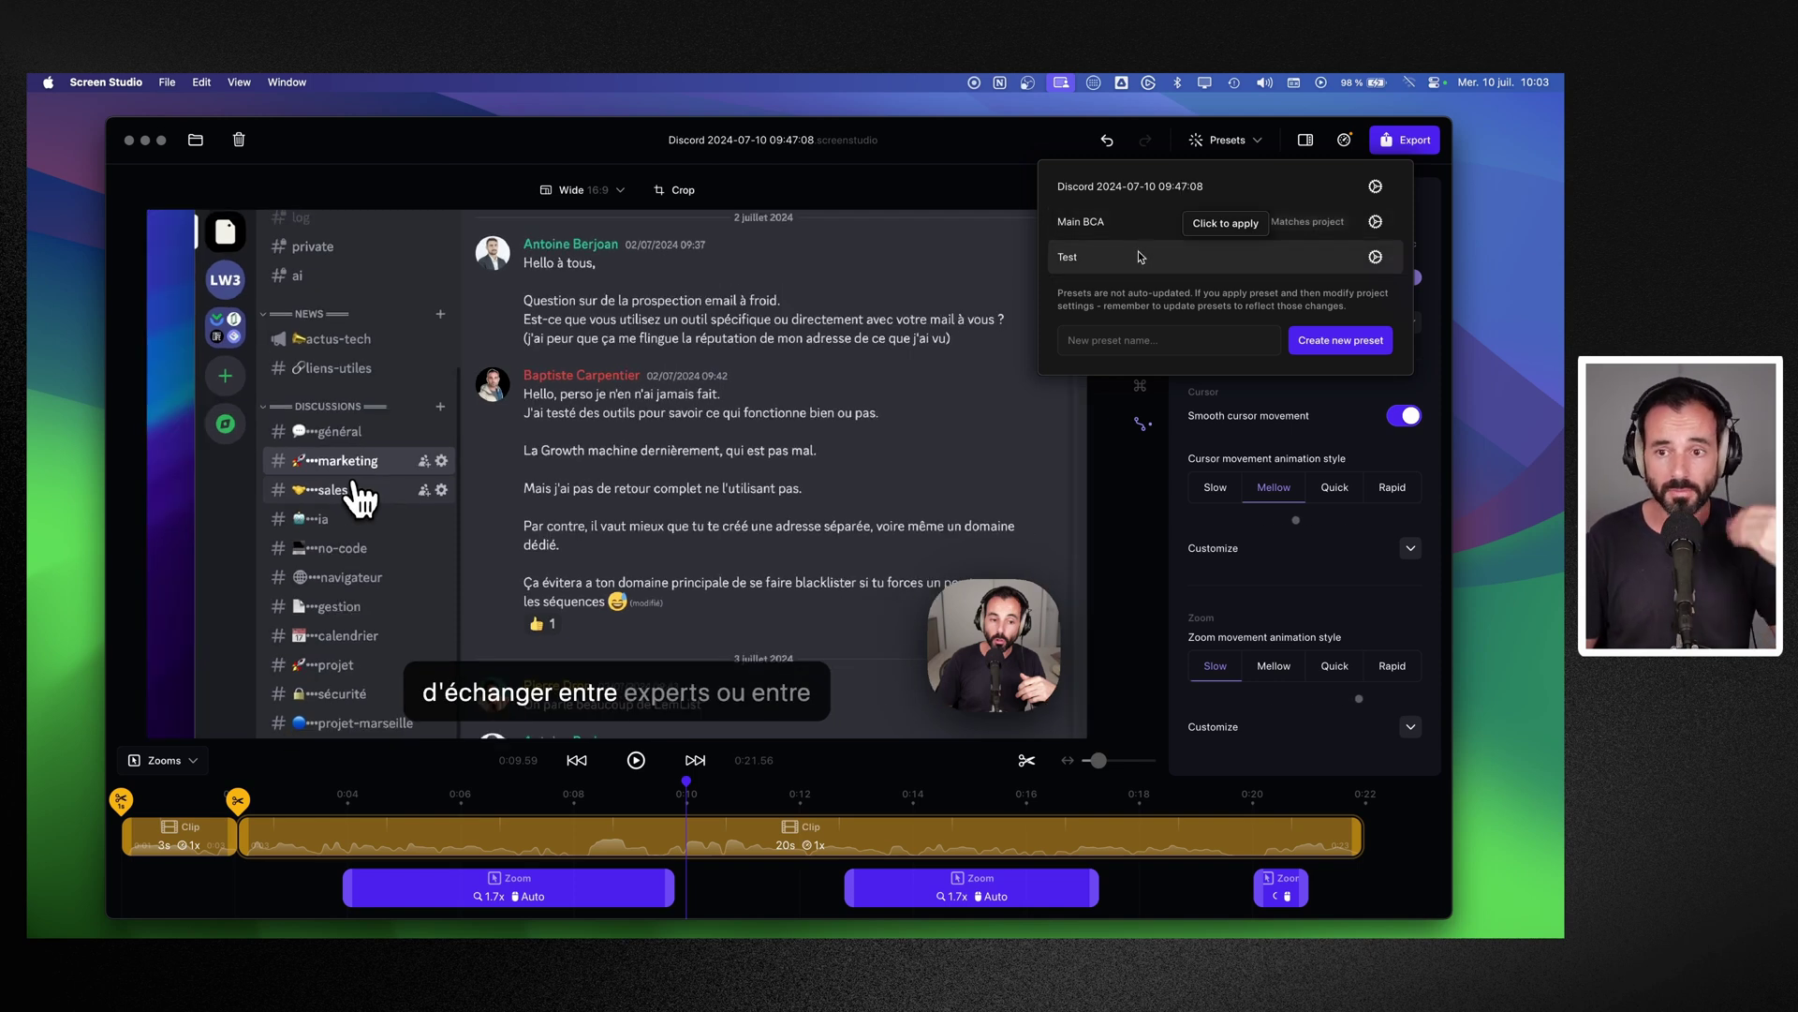
click(1141, 259)
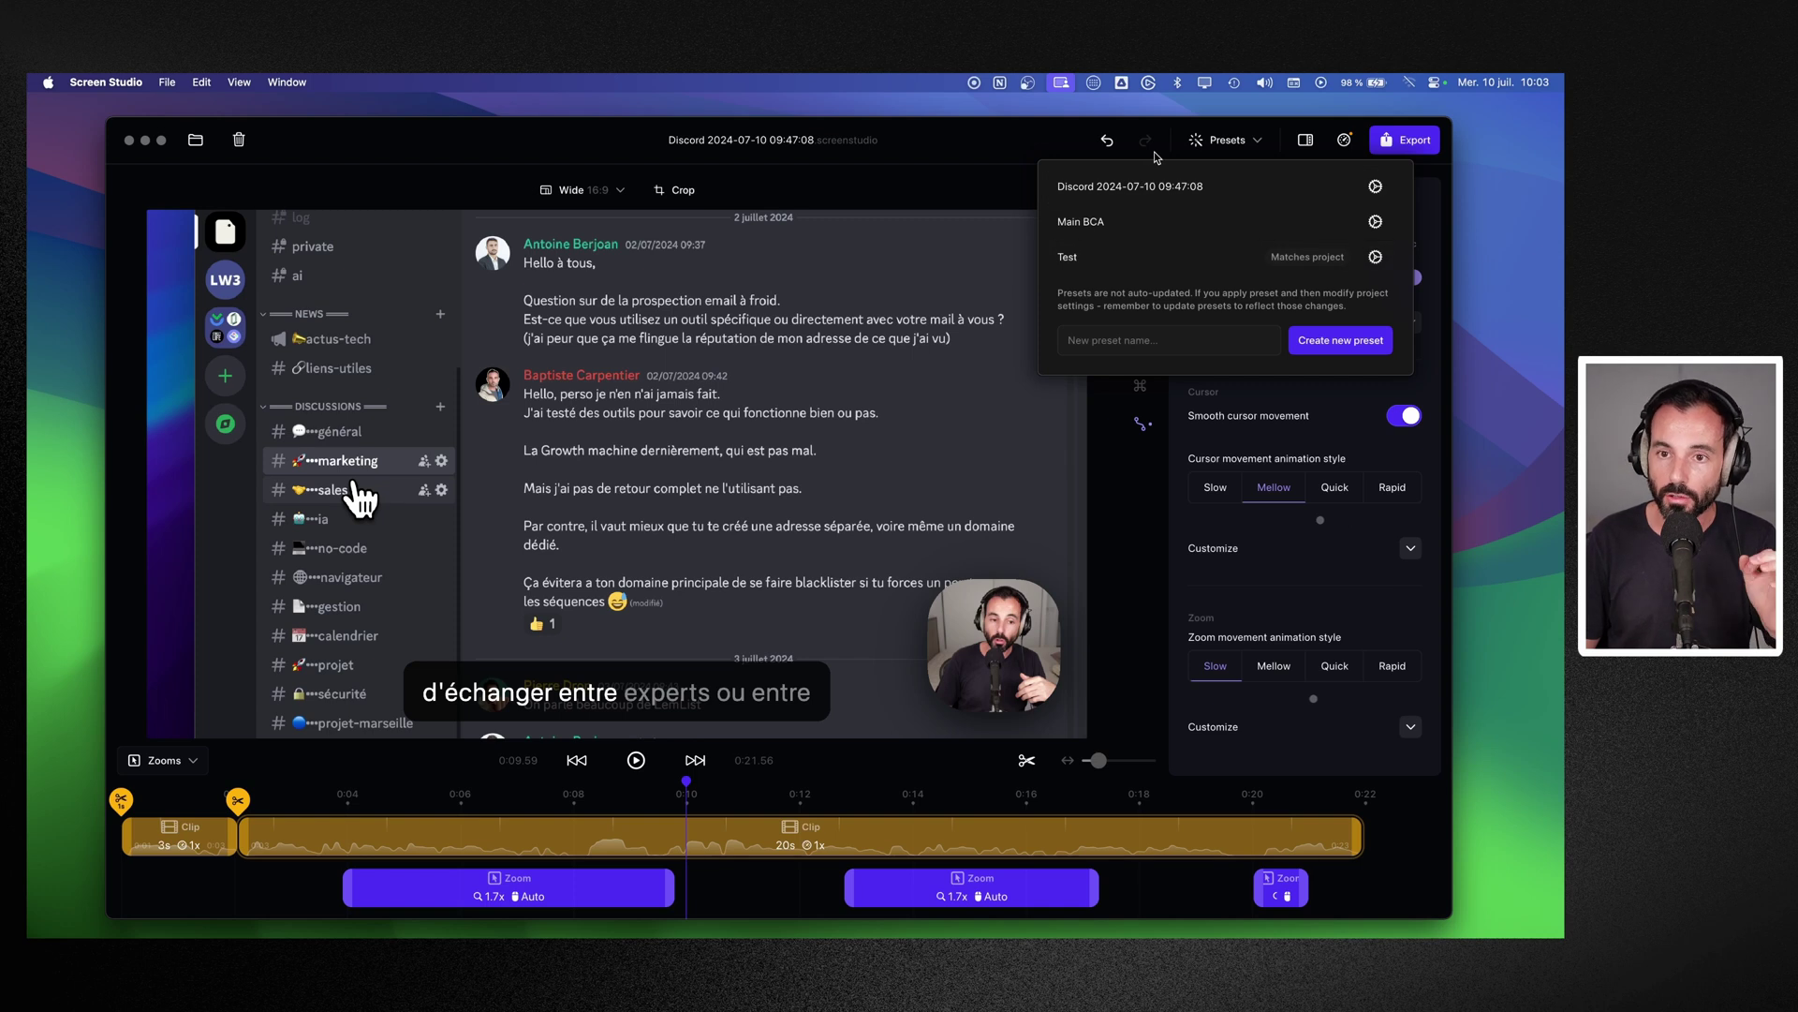
click(1206, 159)
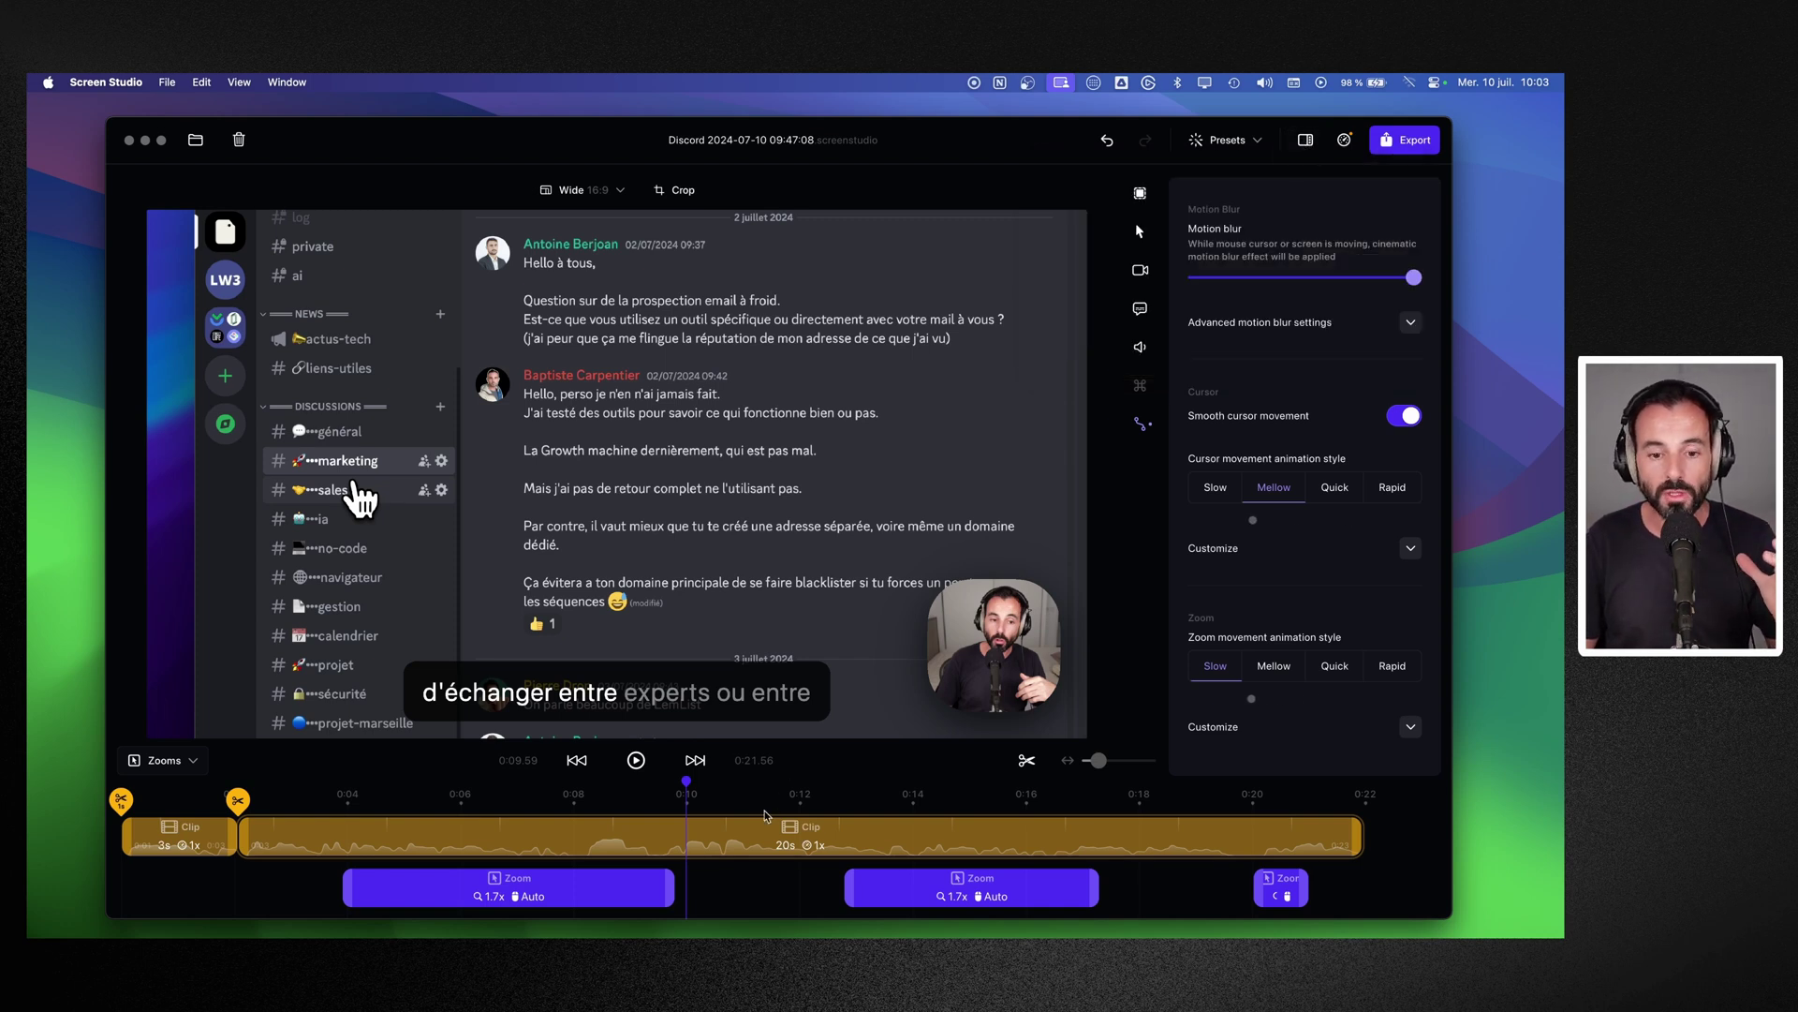
Step: Hide and restore the settings sidebar, and try the Quality preview mode before returning to Performance
click(1306, 140)
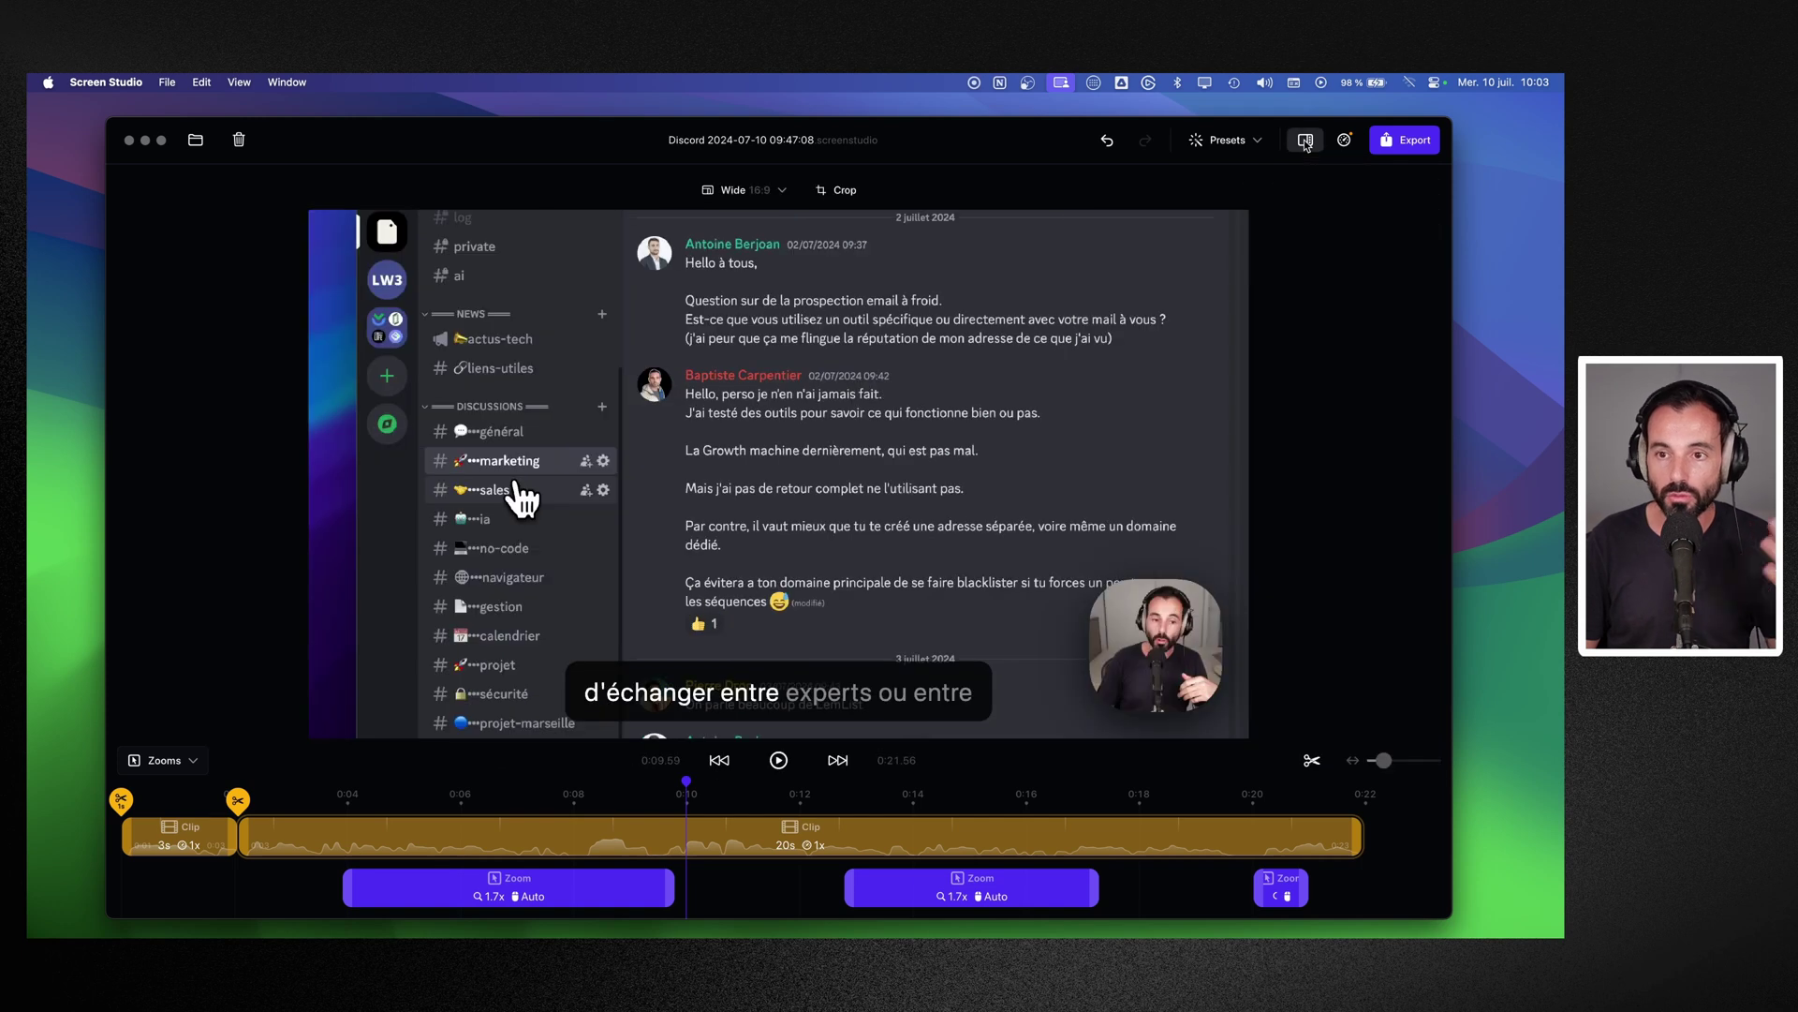
click(1306, 140)
click(1344, 141)
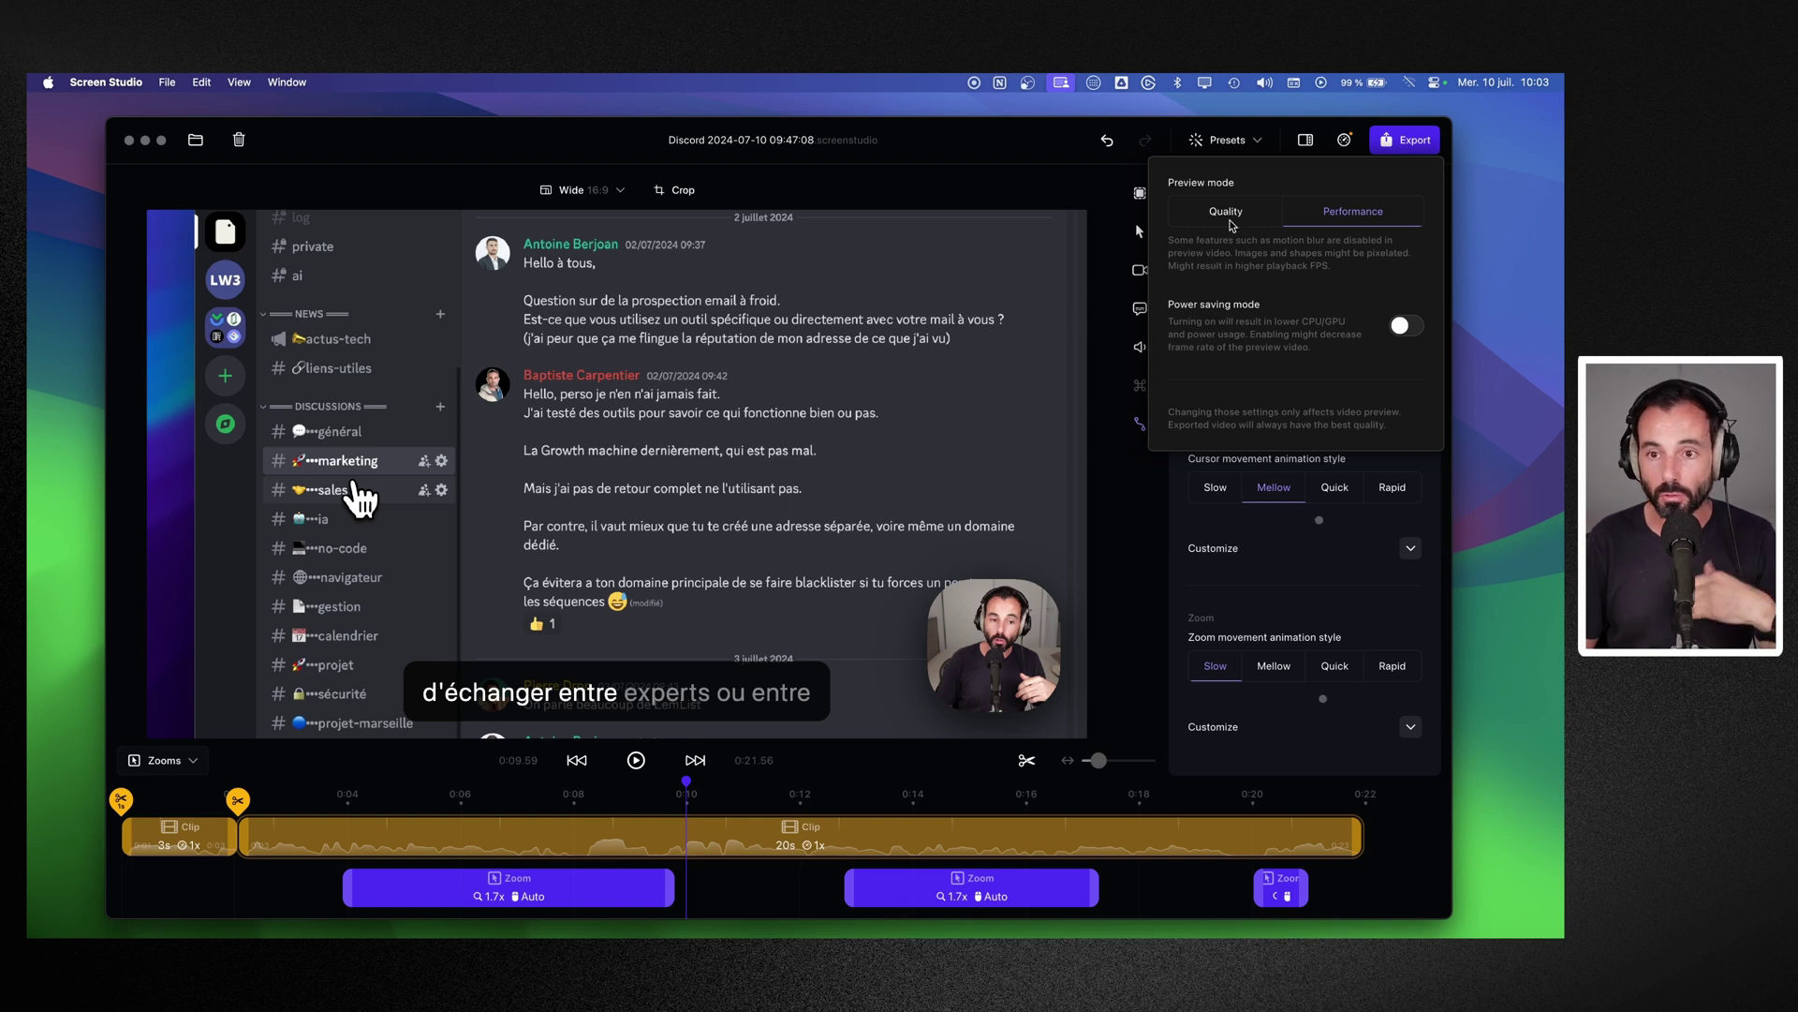
click(1228, 214)
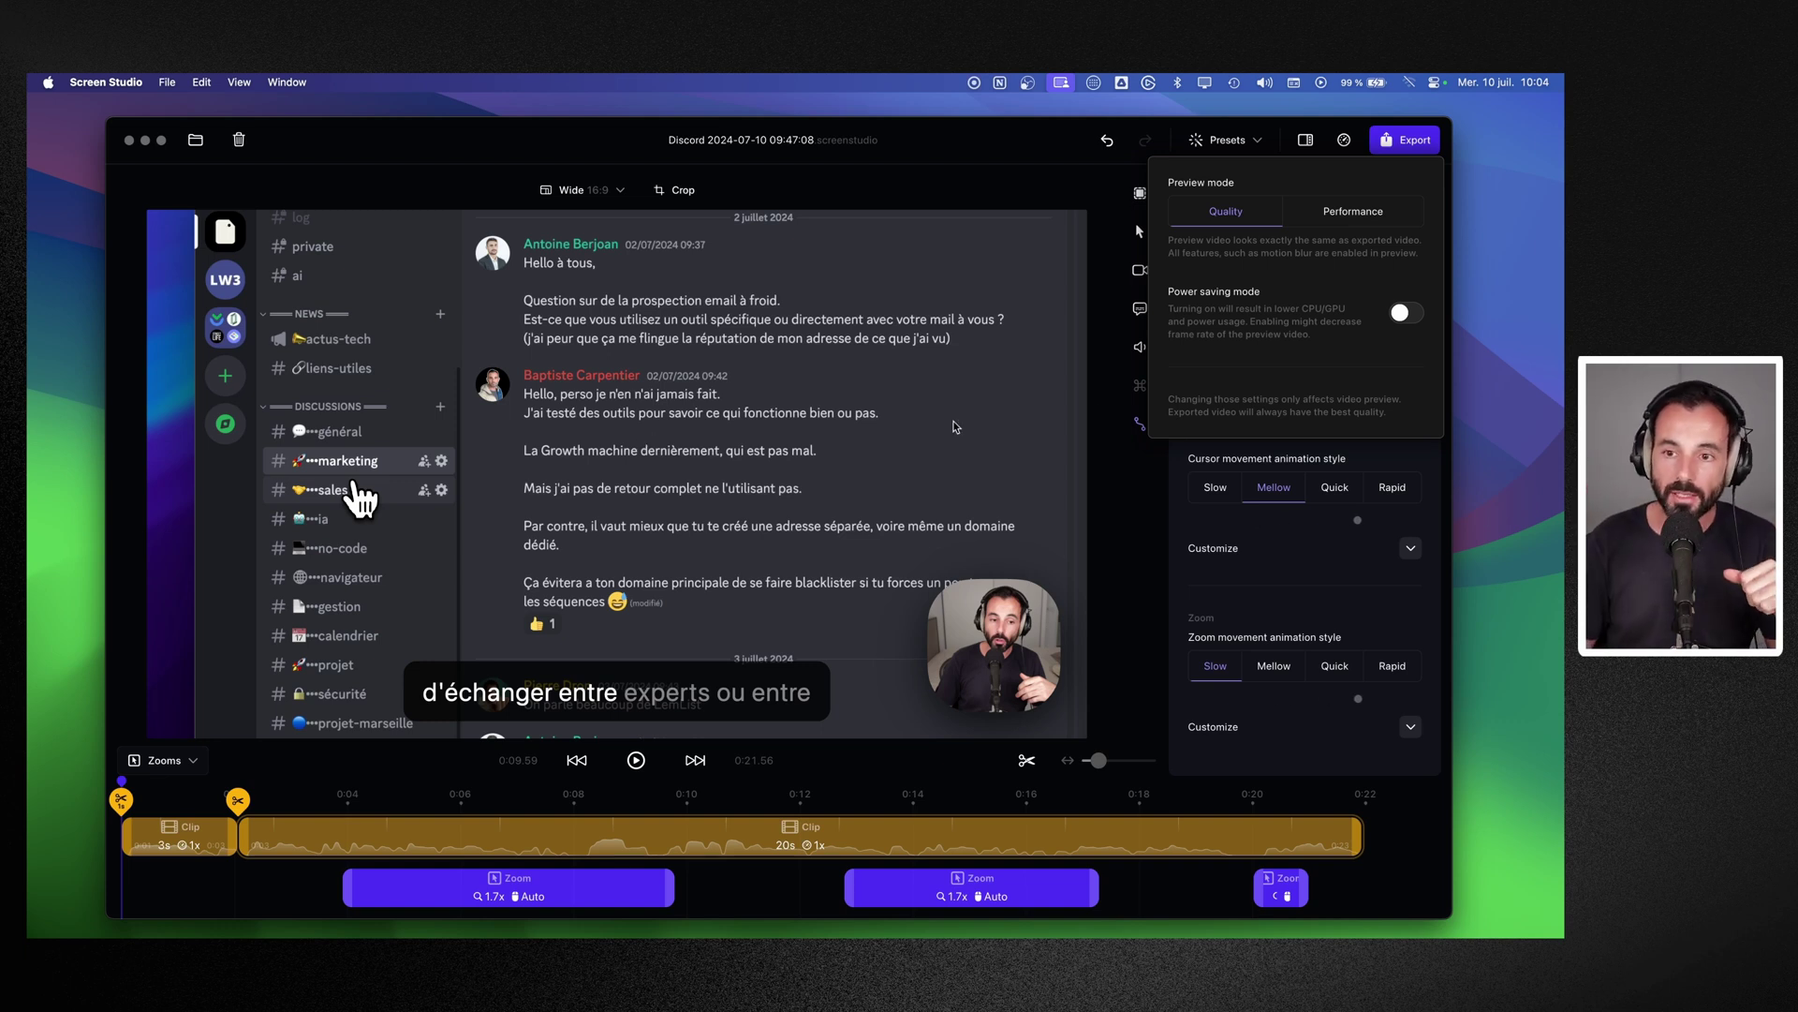
click(1368, 227)
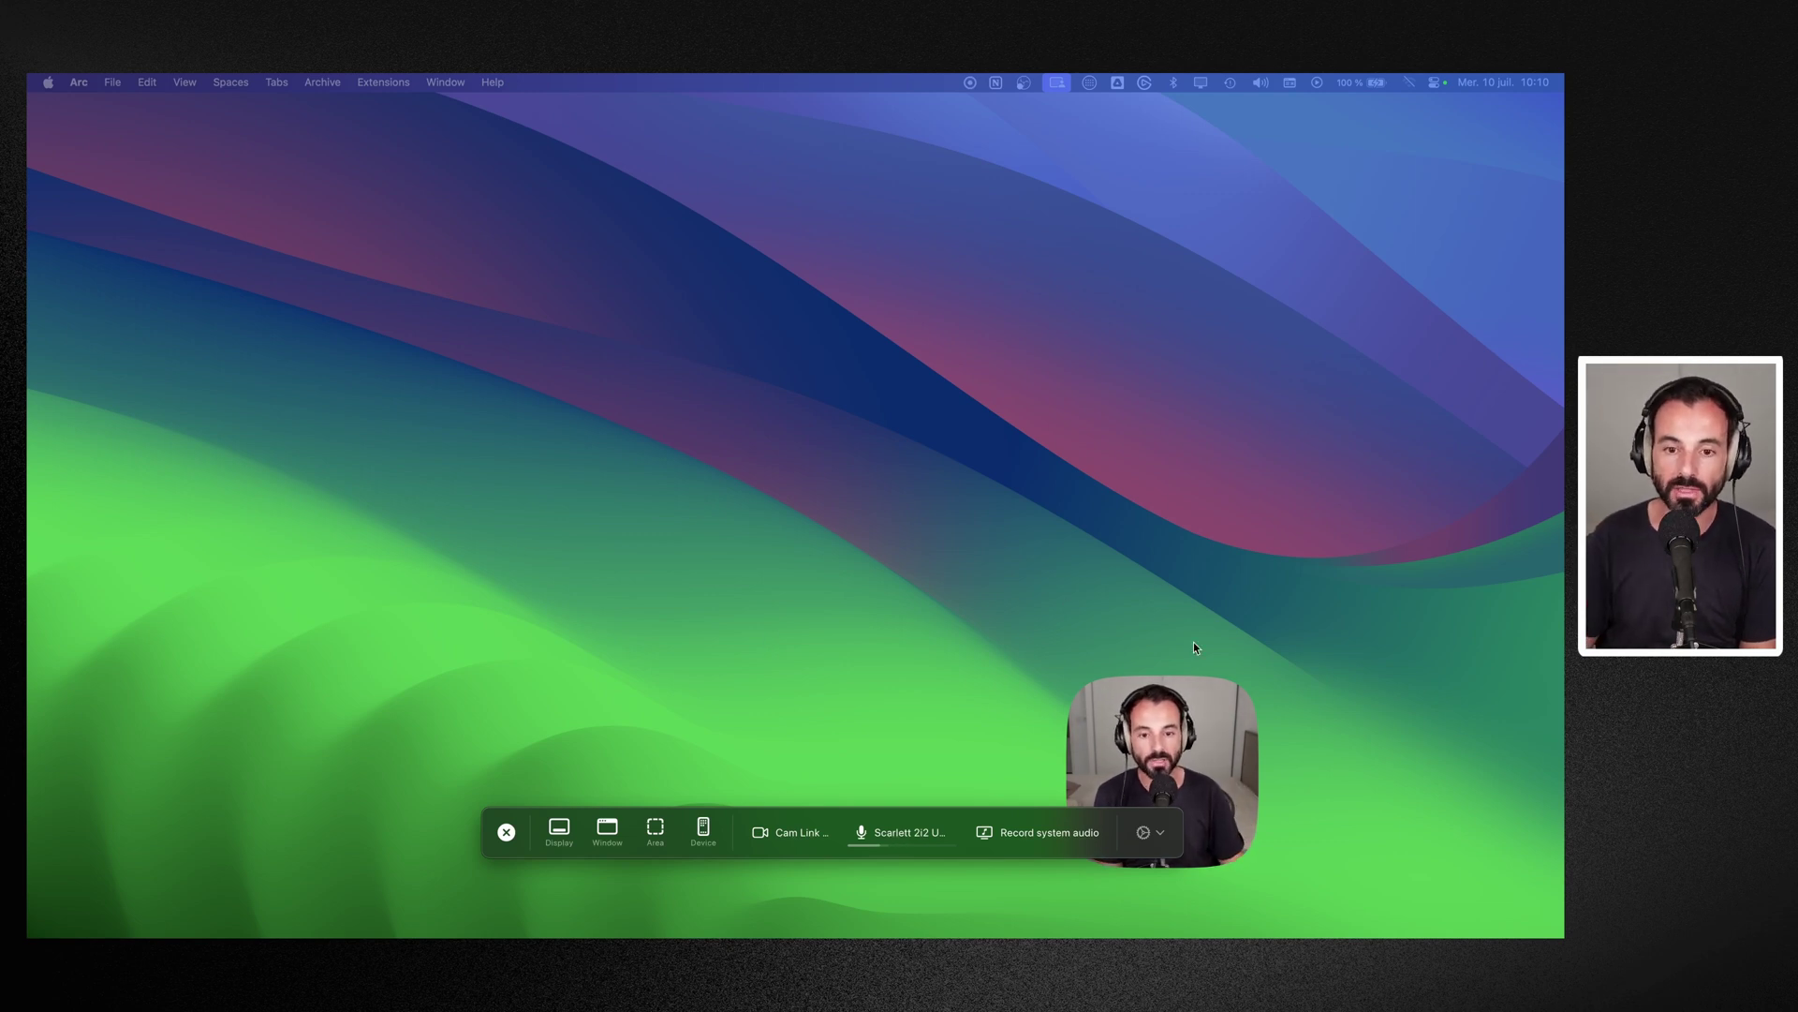
Step: Start a device recording of the connected iPhone
click(704, 830)
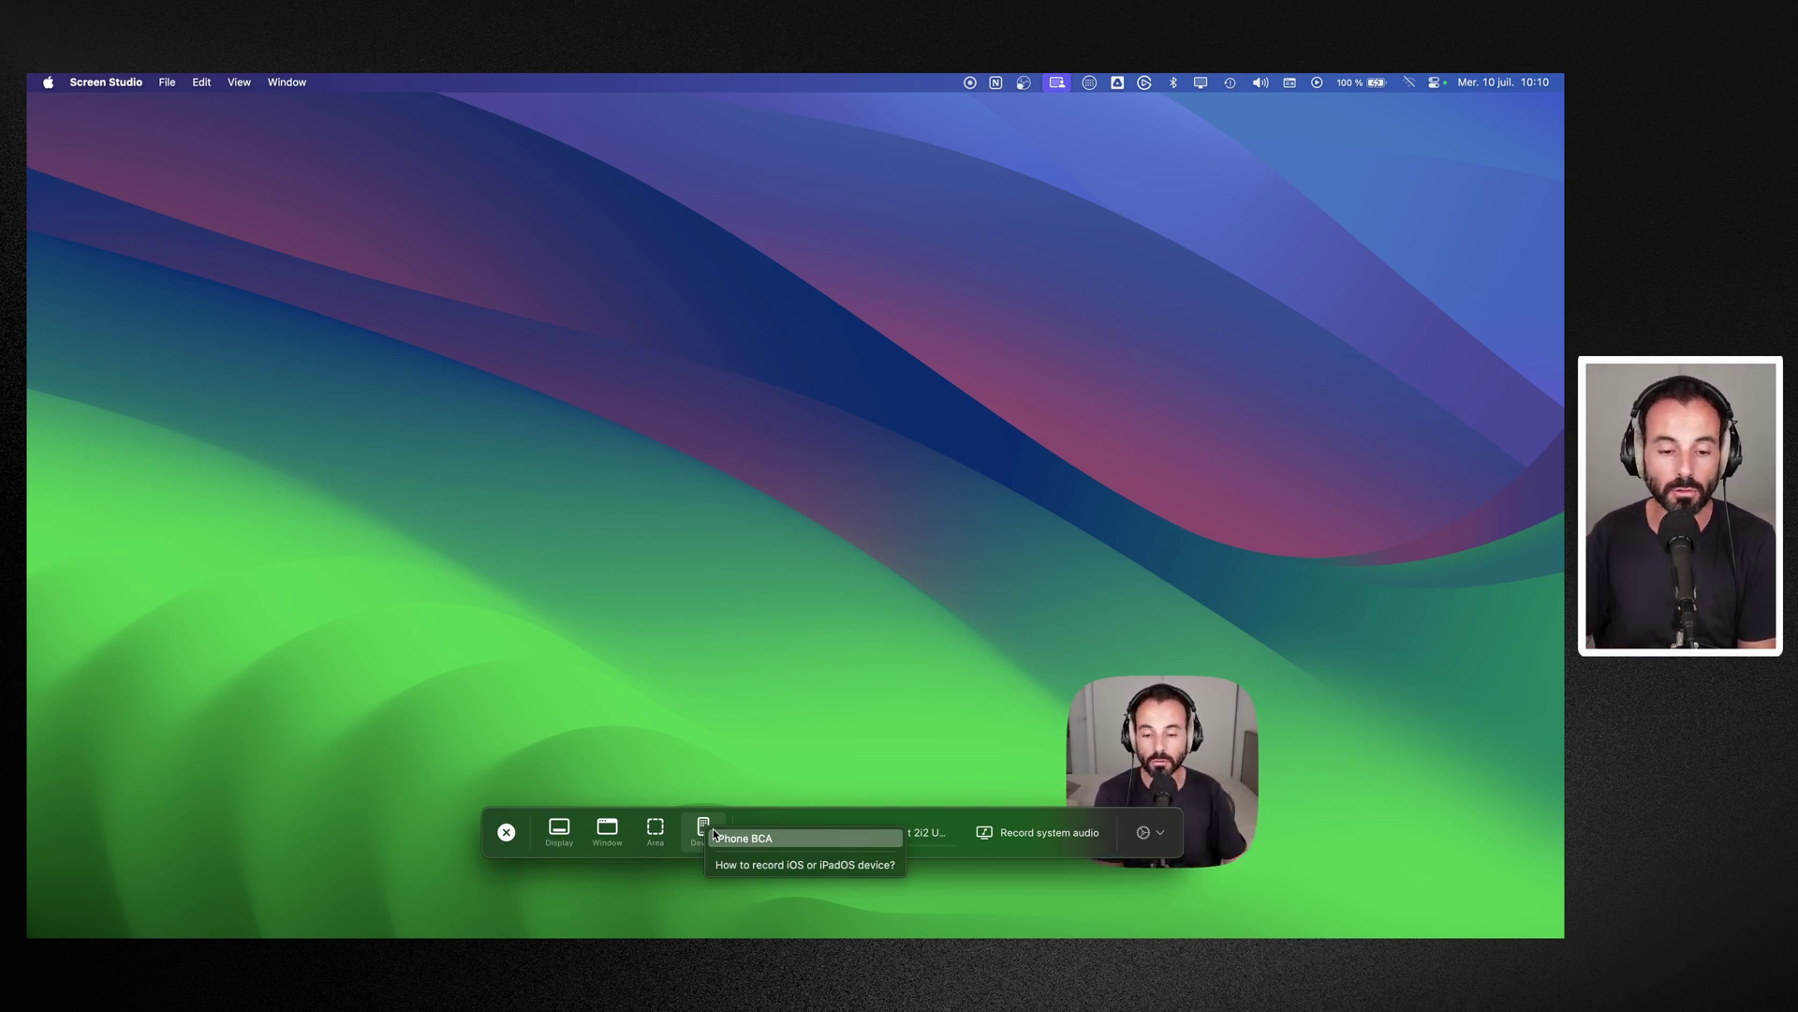
click(739, 836)
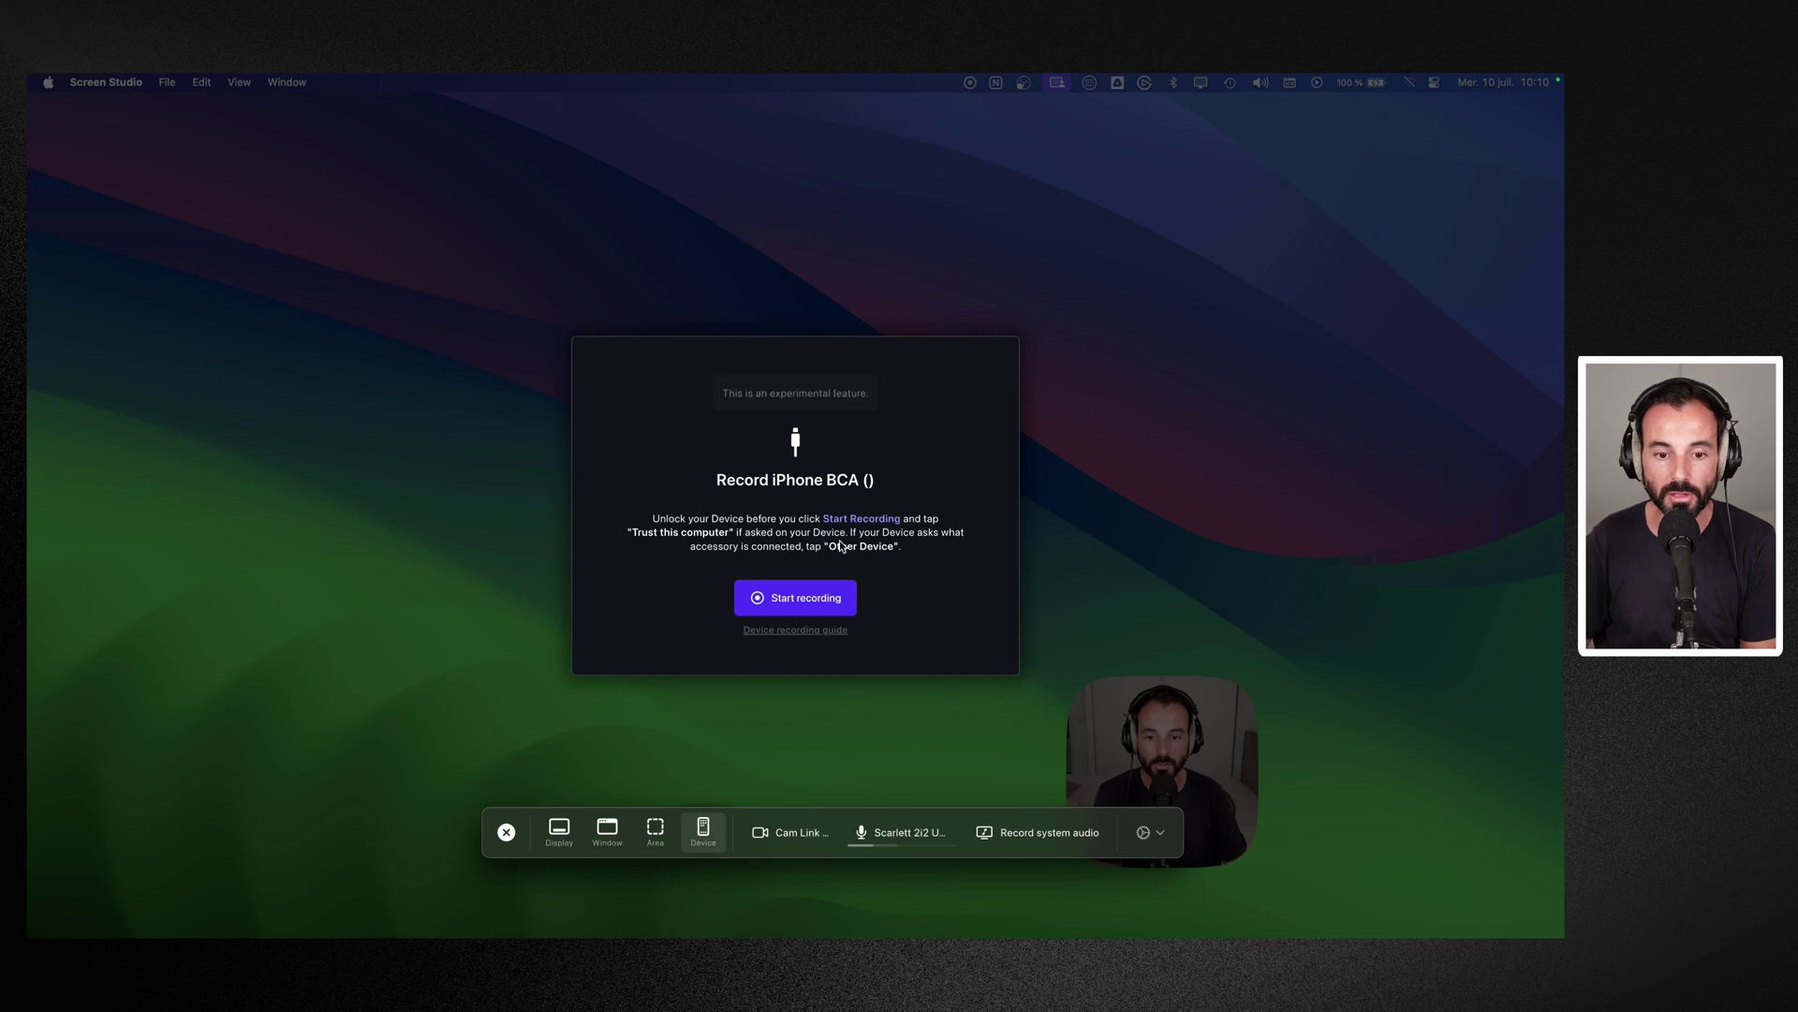
click(803, 601)
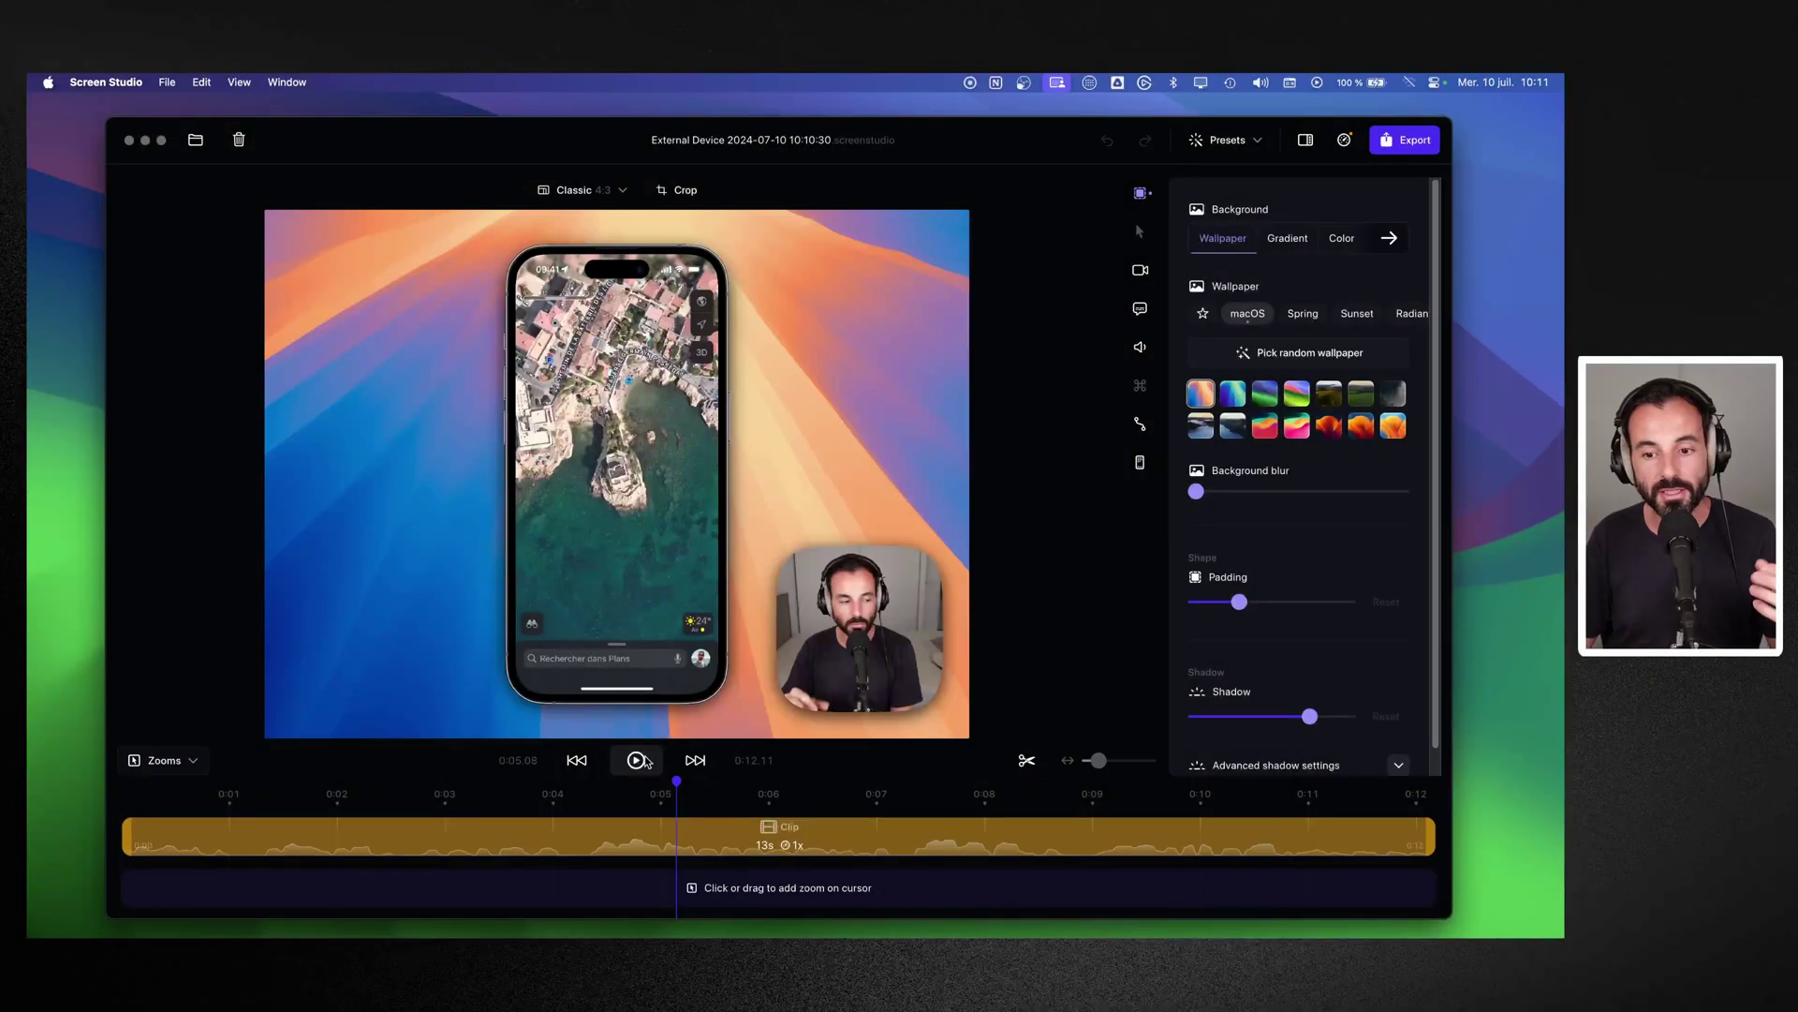
Step: Add a zoom to the iPhone recording just after 0:04, and play that passage back
click(533, 801)
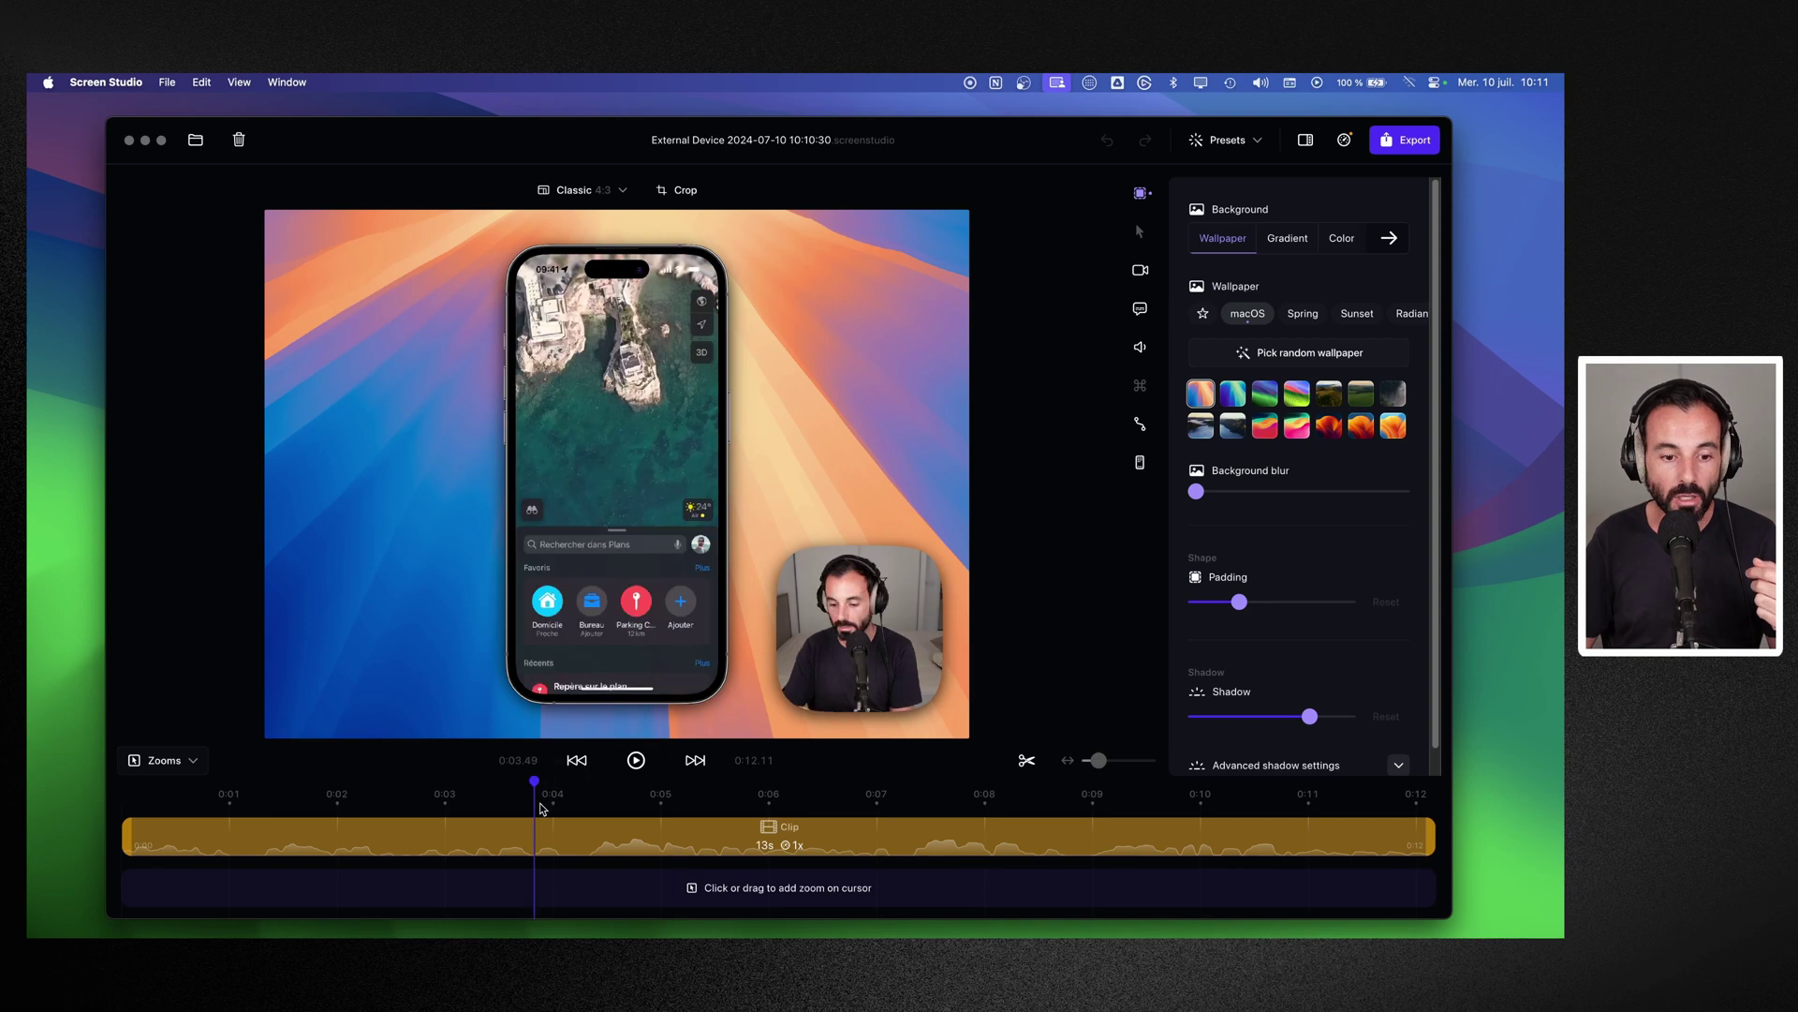
click(536, 787)
click(582, 787)
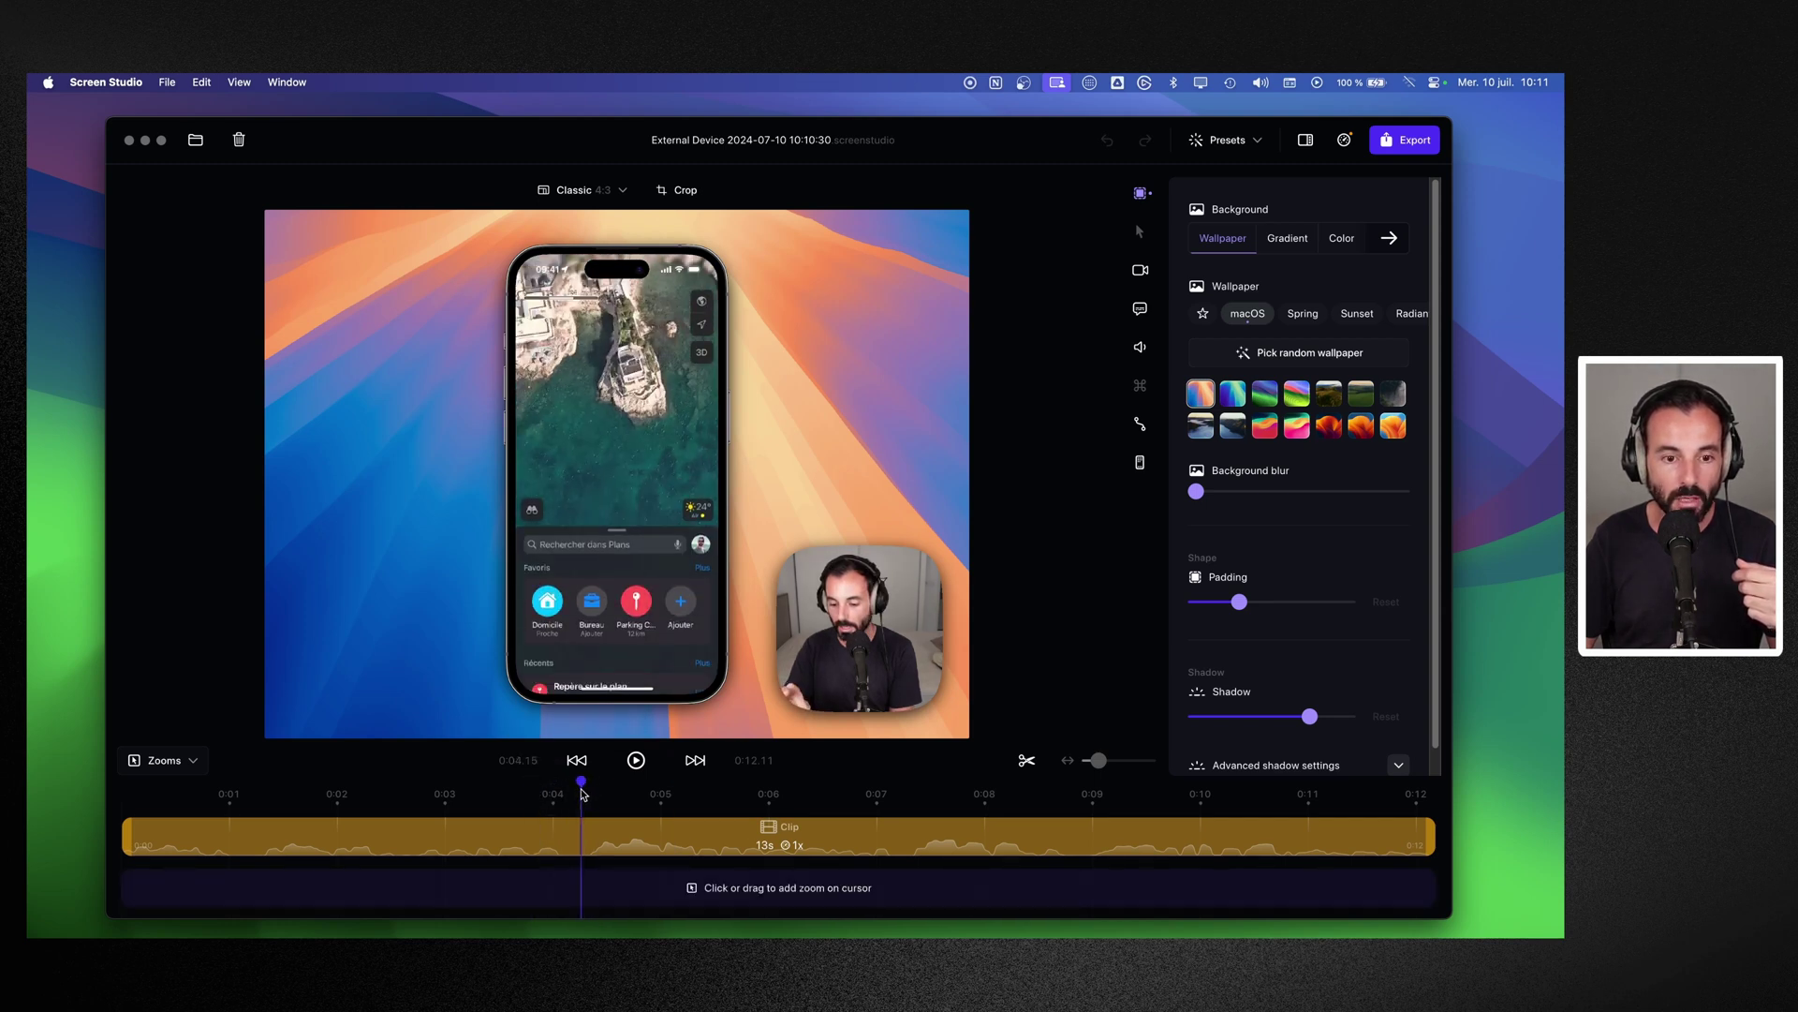
click(592, 895)
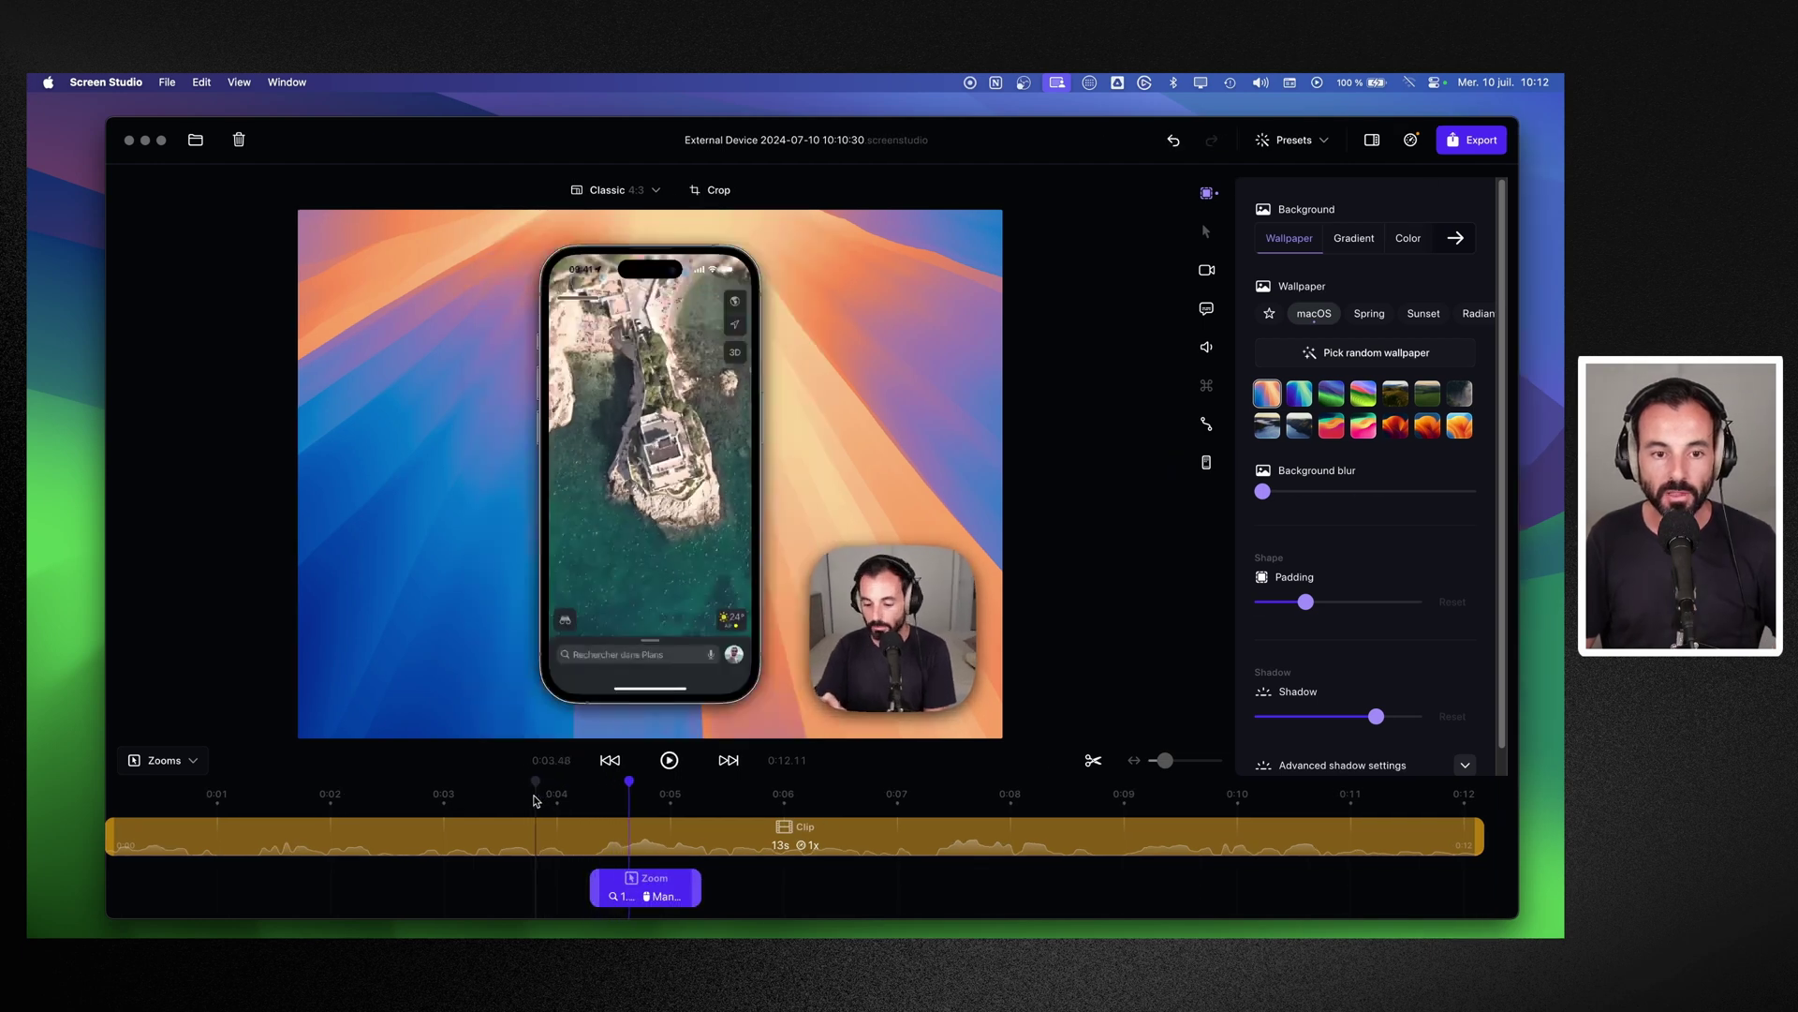
key(space)
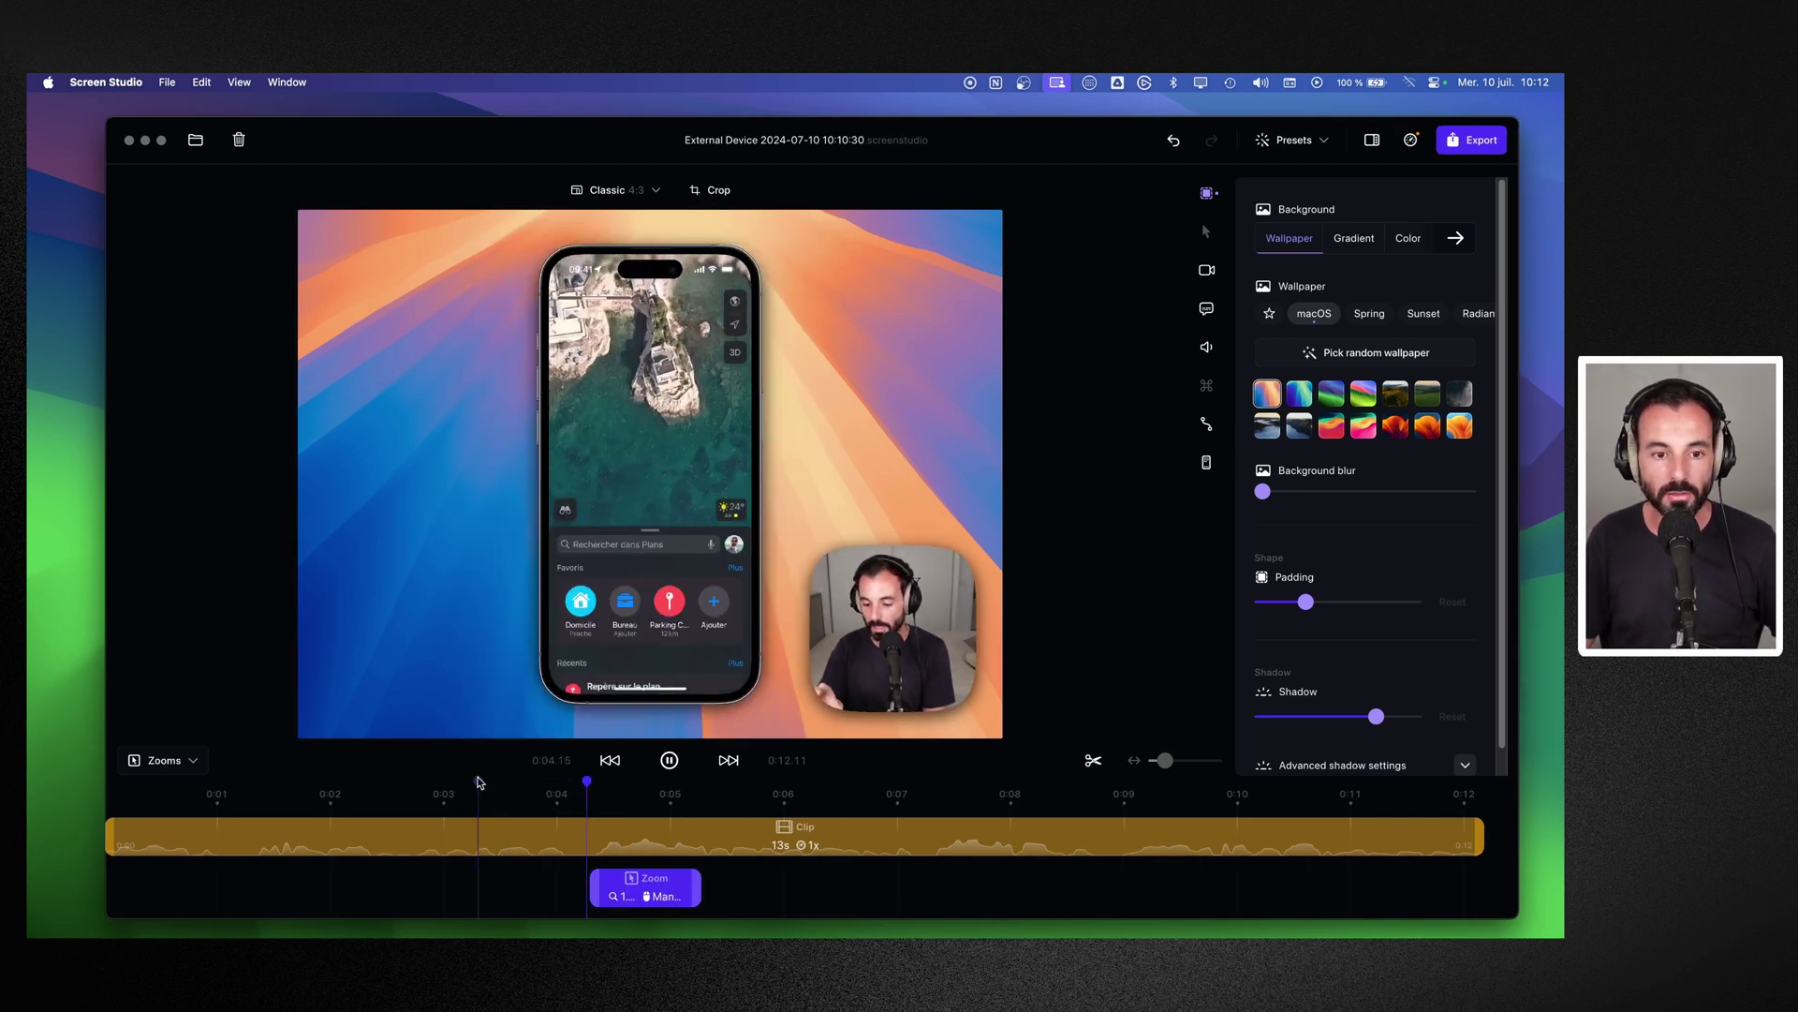
key(space)
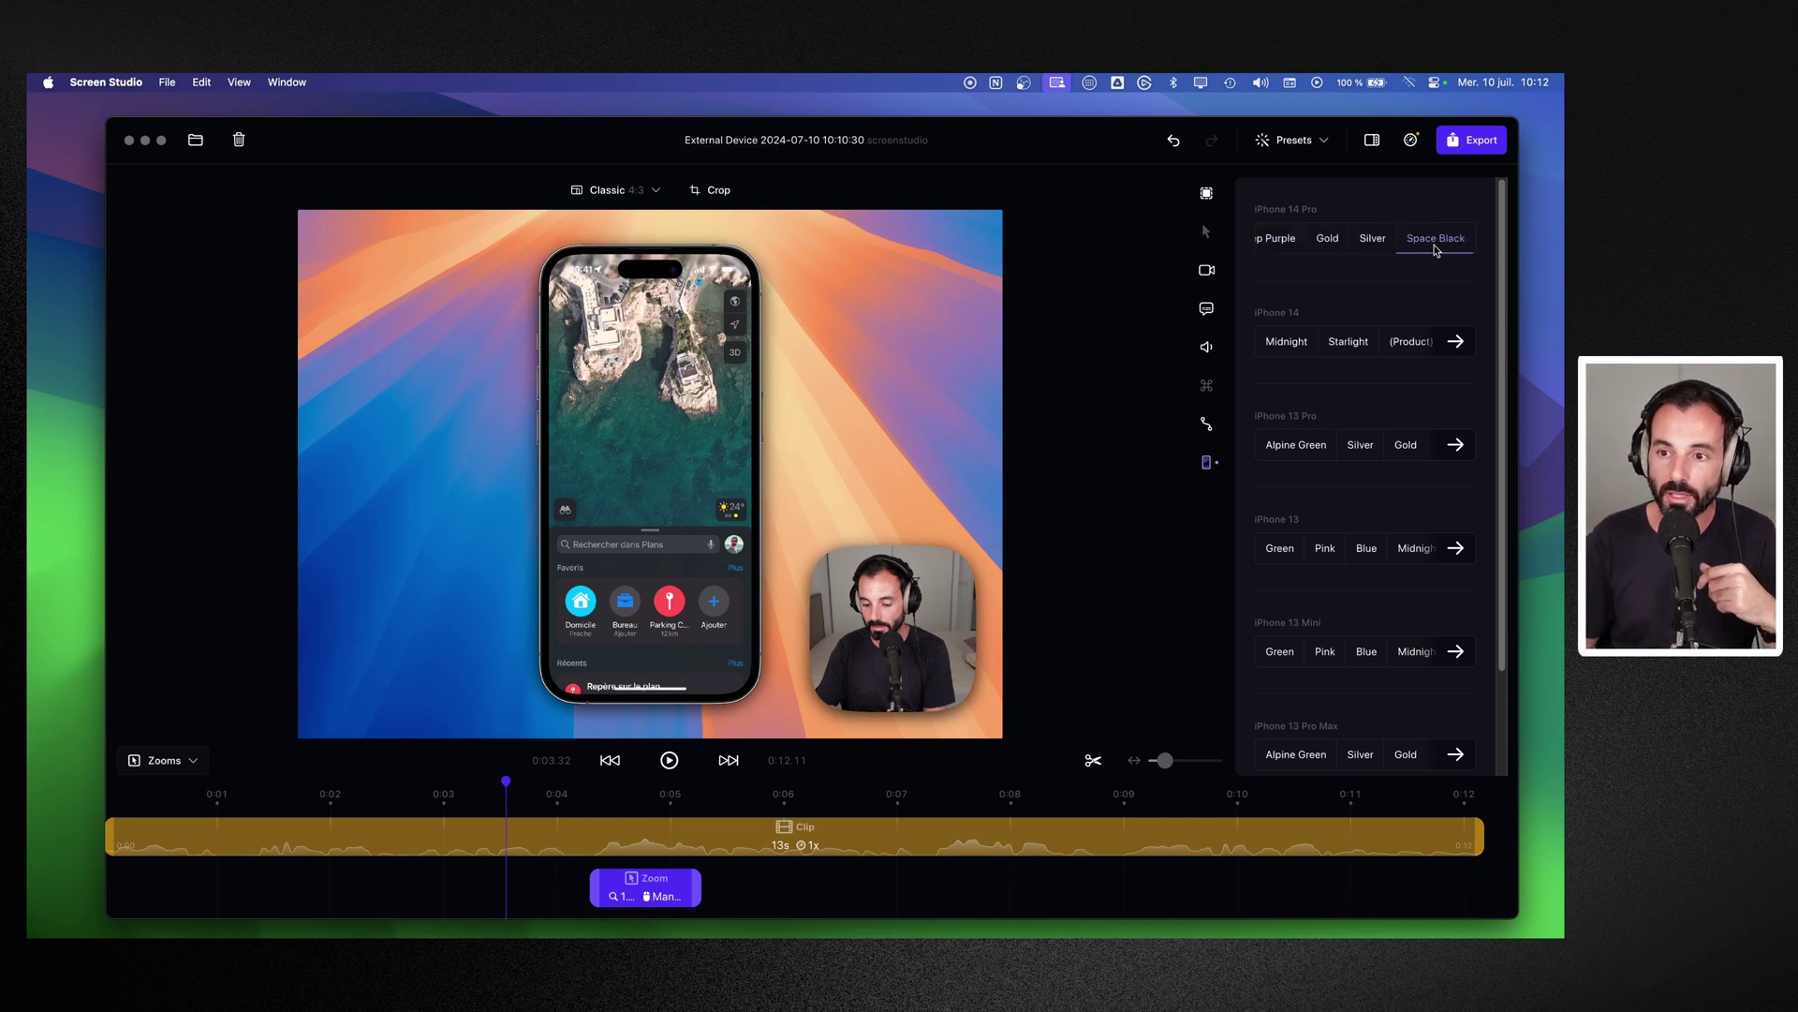
Step: Try the iPhone 14 Midnight and Starlight device frames, and return to the iPhone 14 Pro Space Black frame
click(1282, 356)
click(1335, 348)
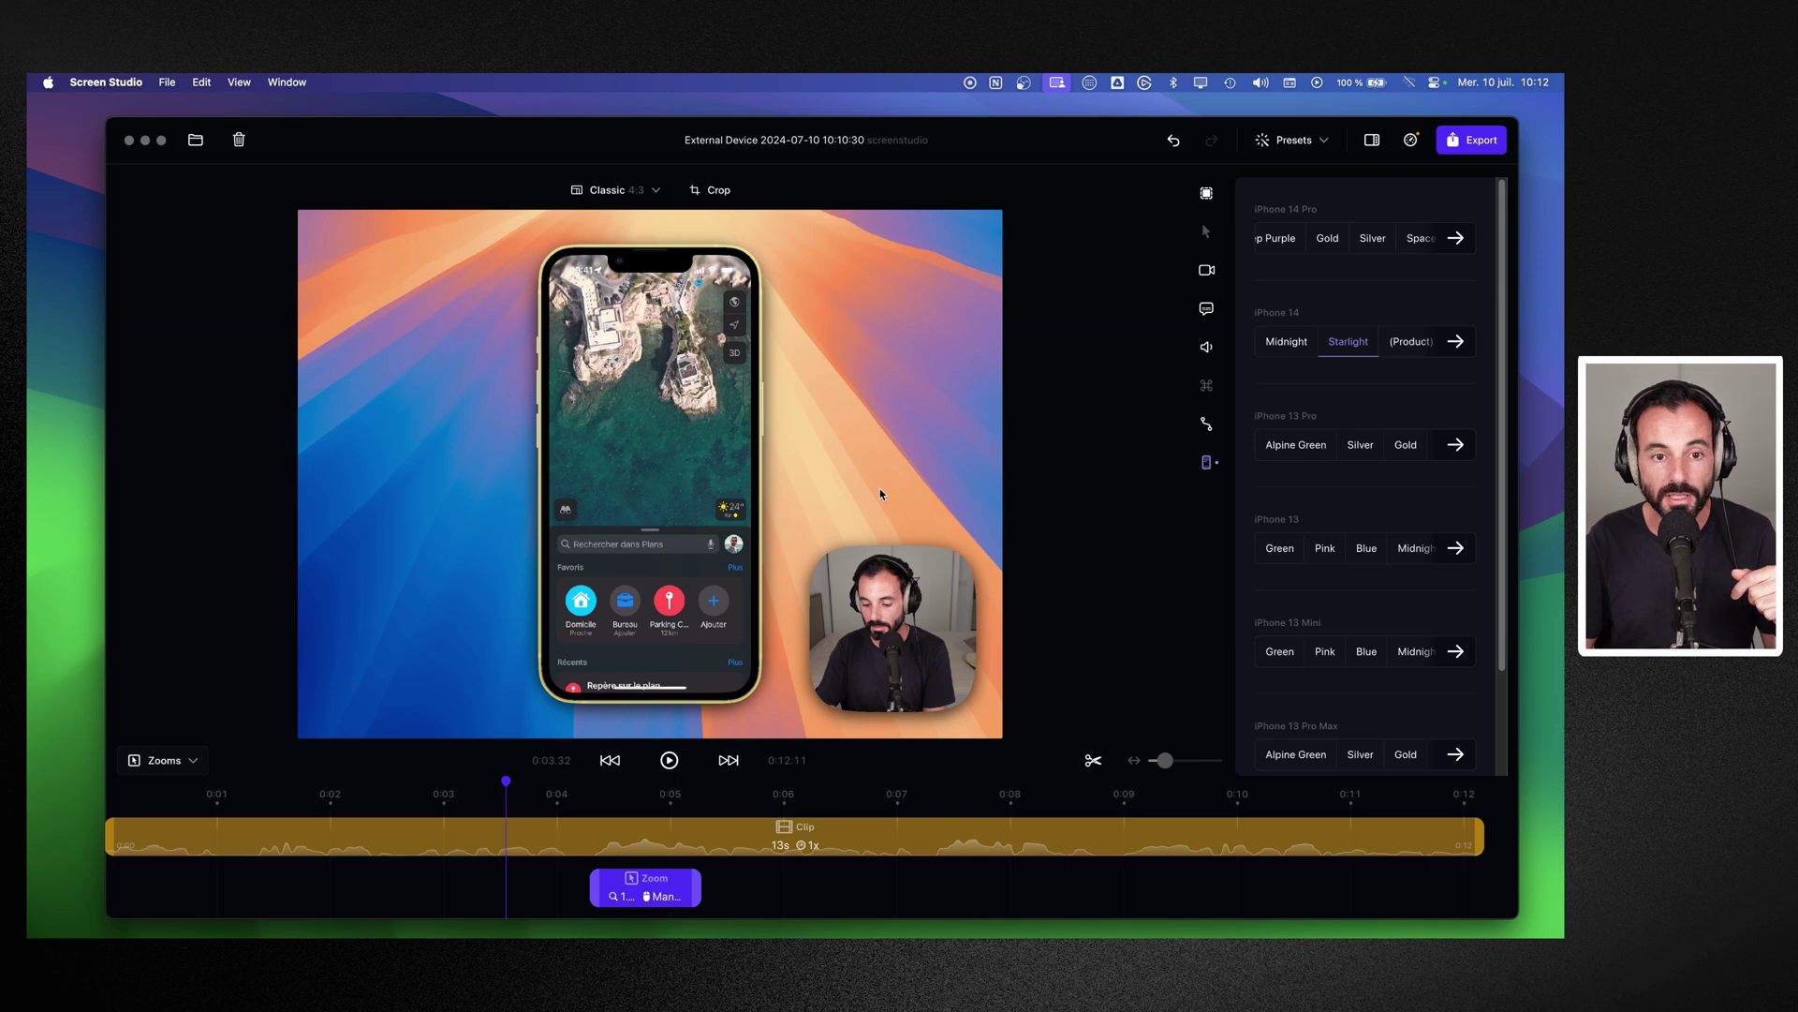
click(1426, 244)
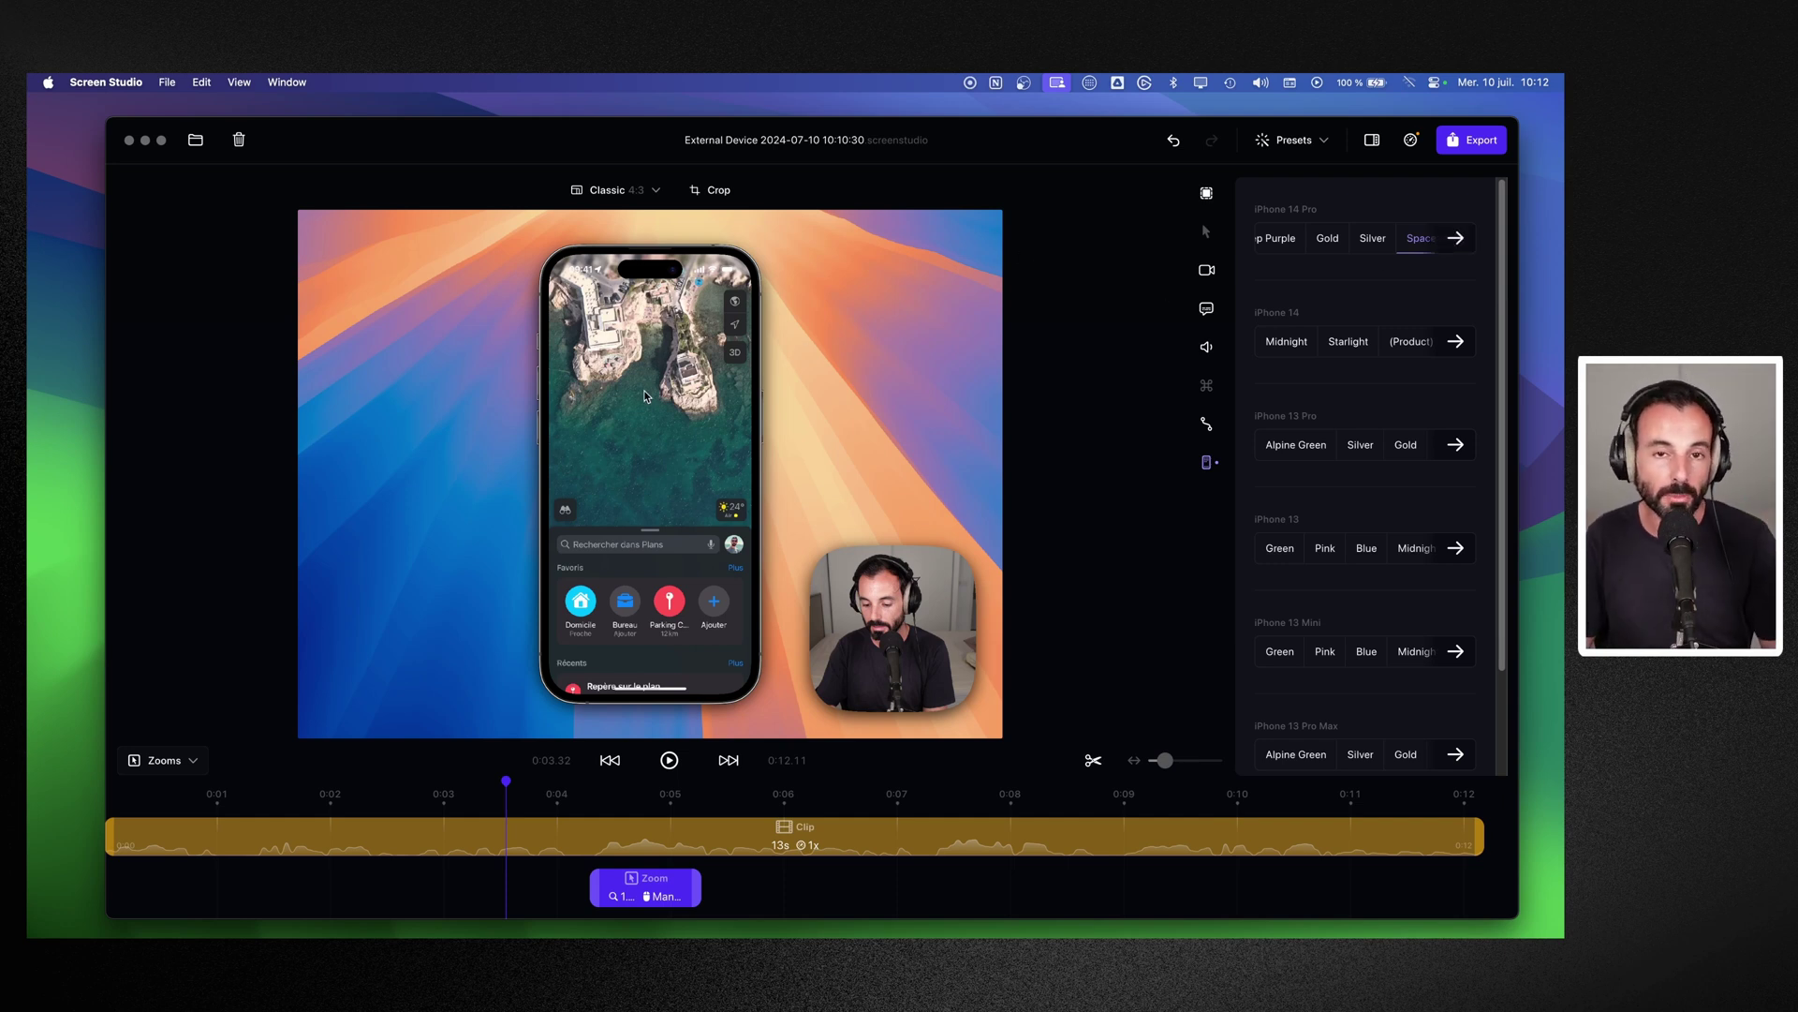
click(483, 792)
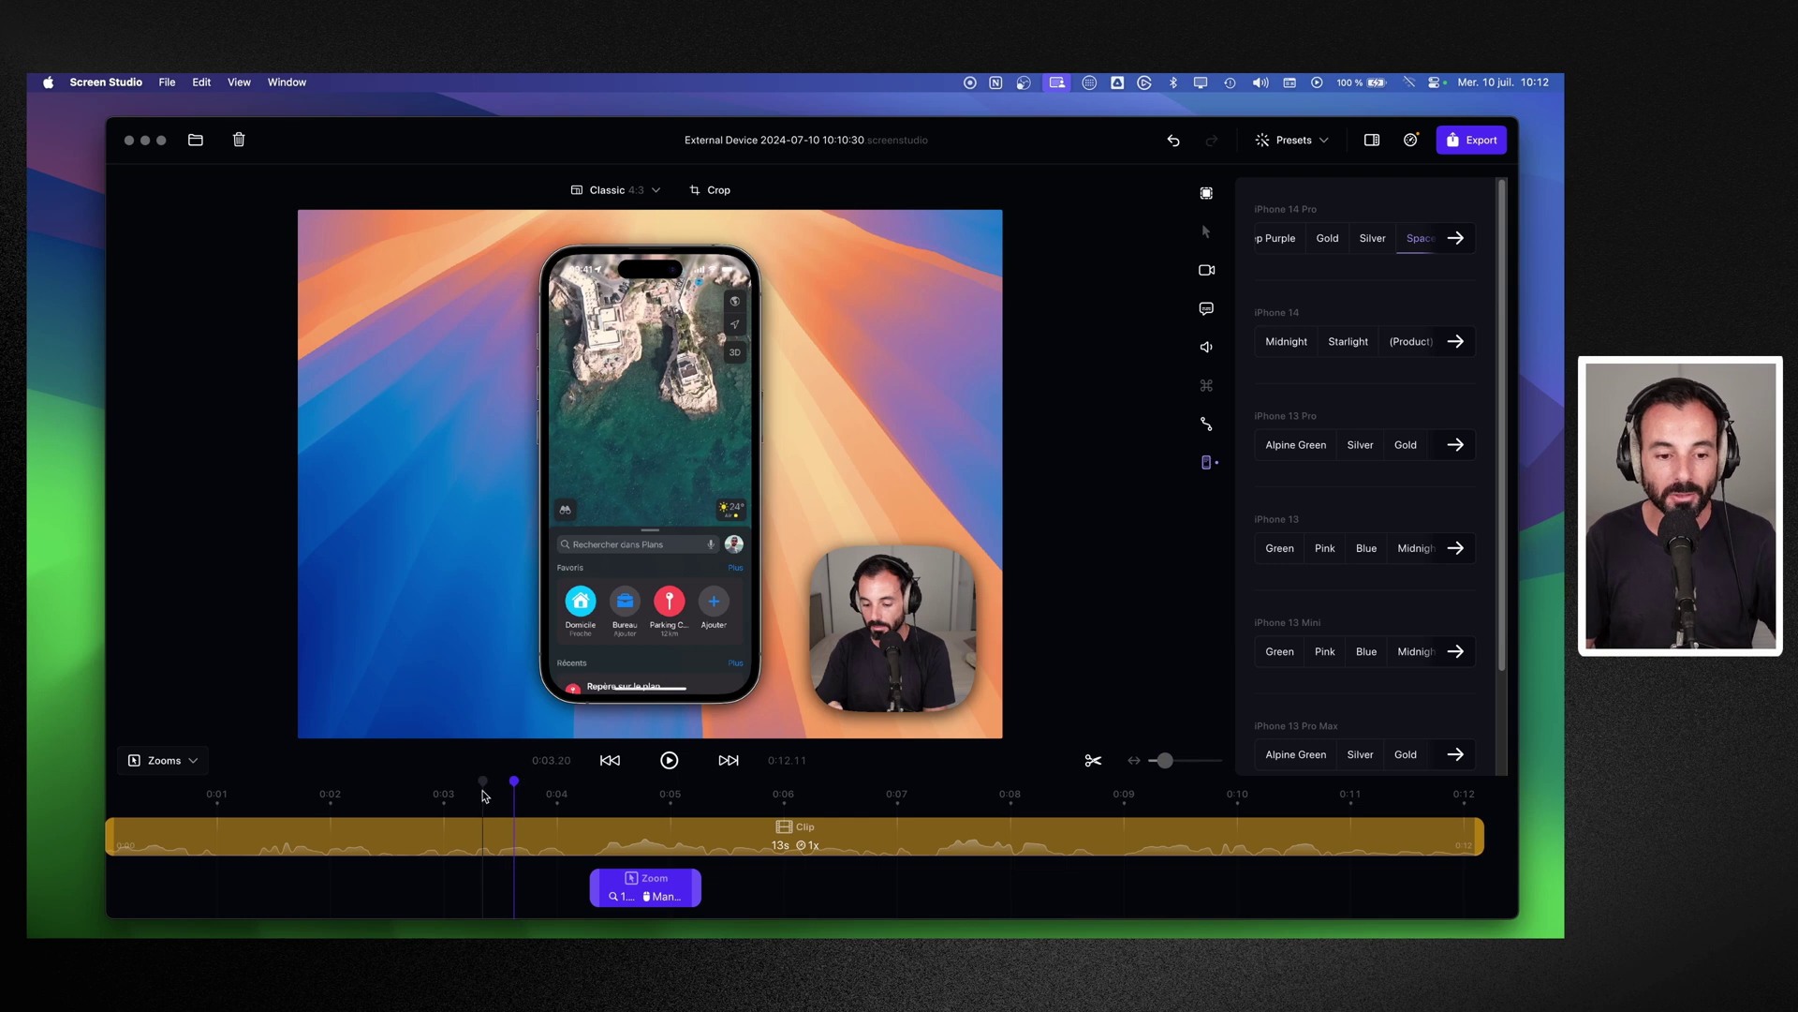
Step: Change the iPhone recording's background to another macOS wallpaper and increase its background blur
click(1206, 193)
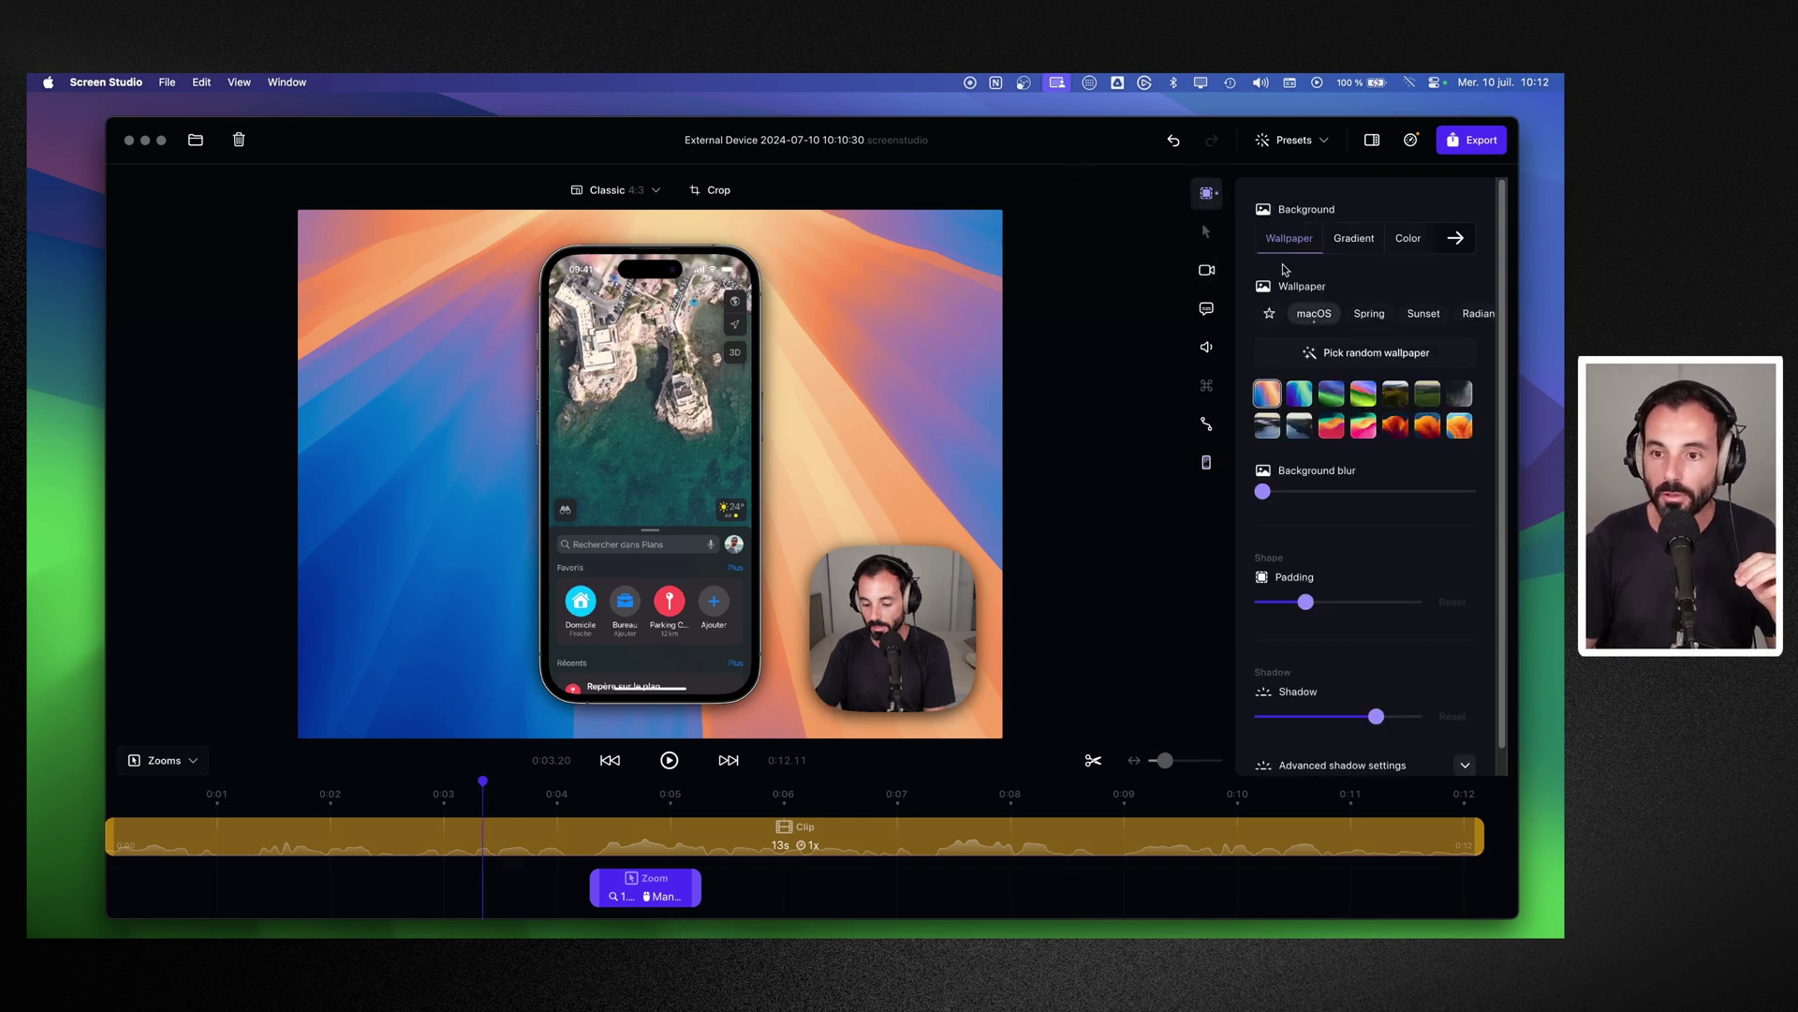
click(1329, 396)
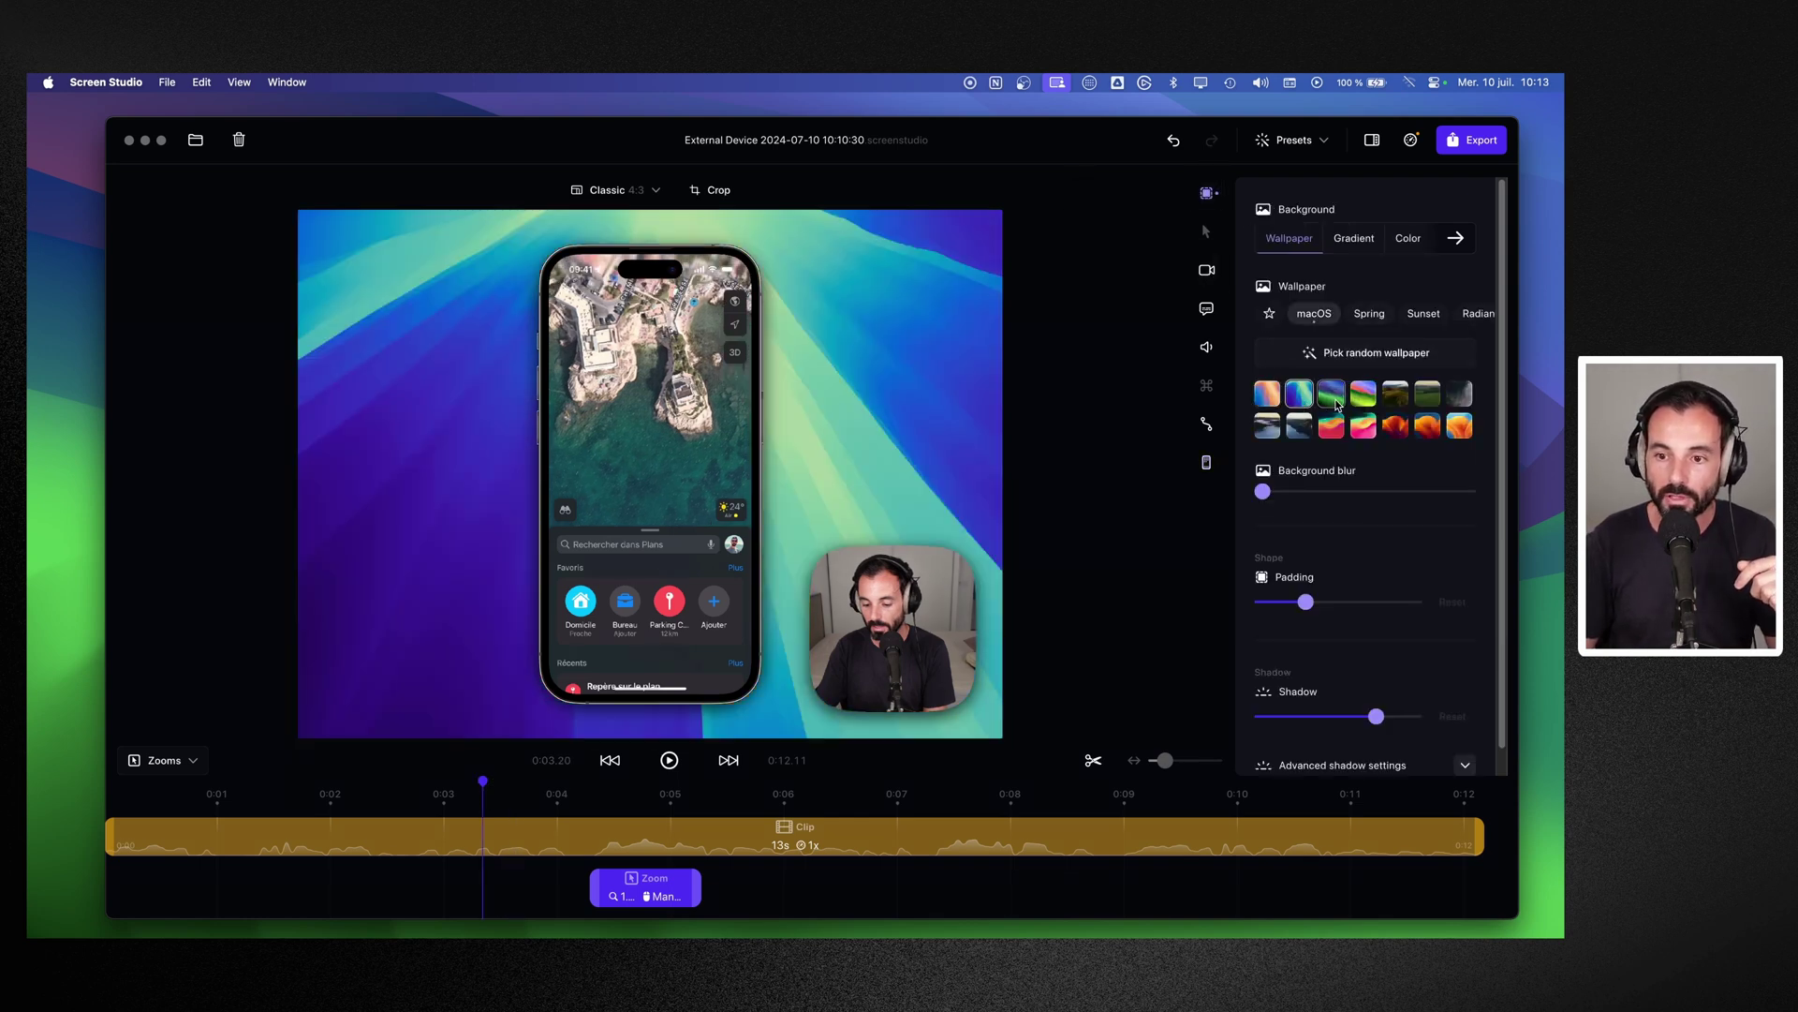
drag(1263, 491, 1299, 493)
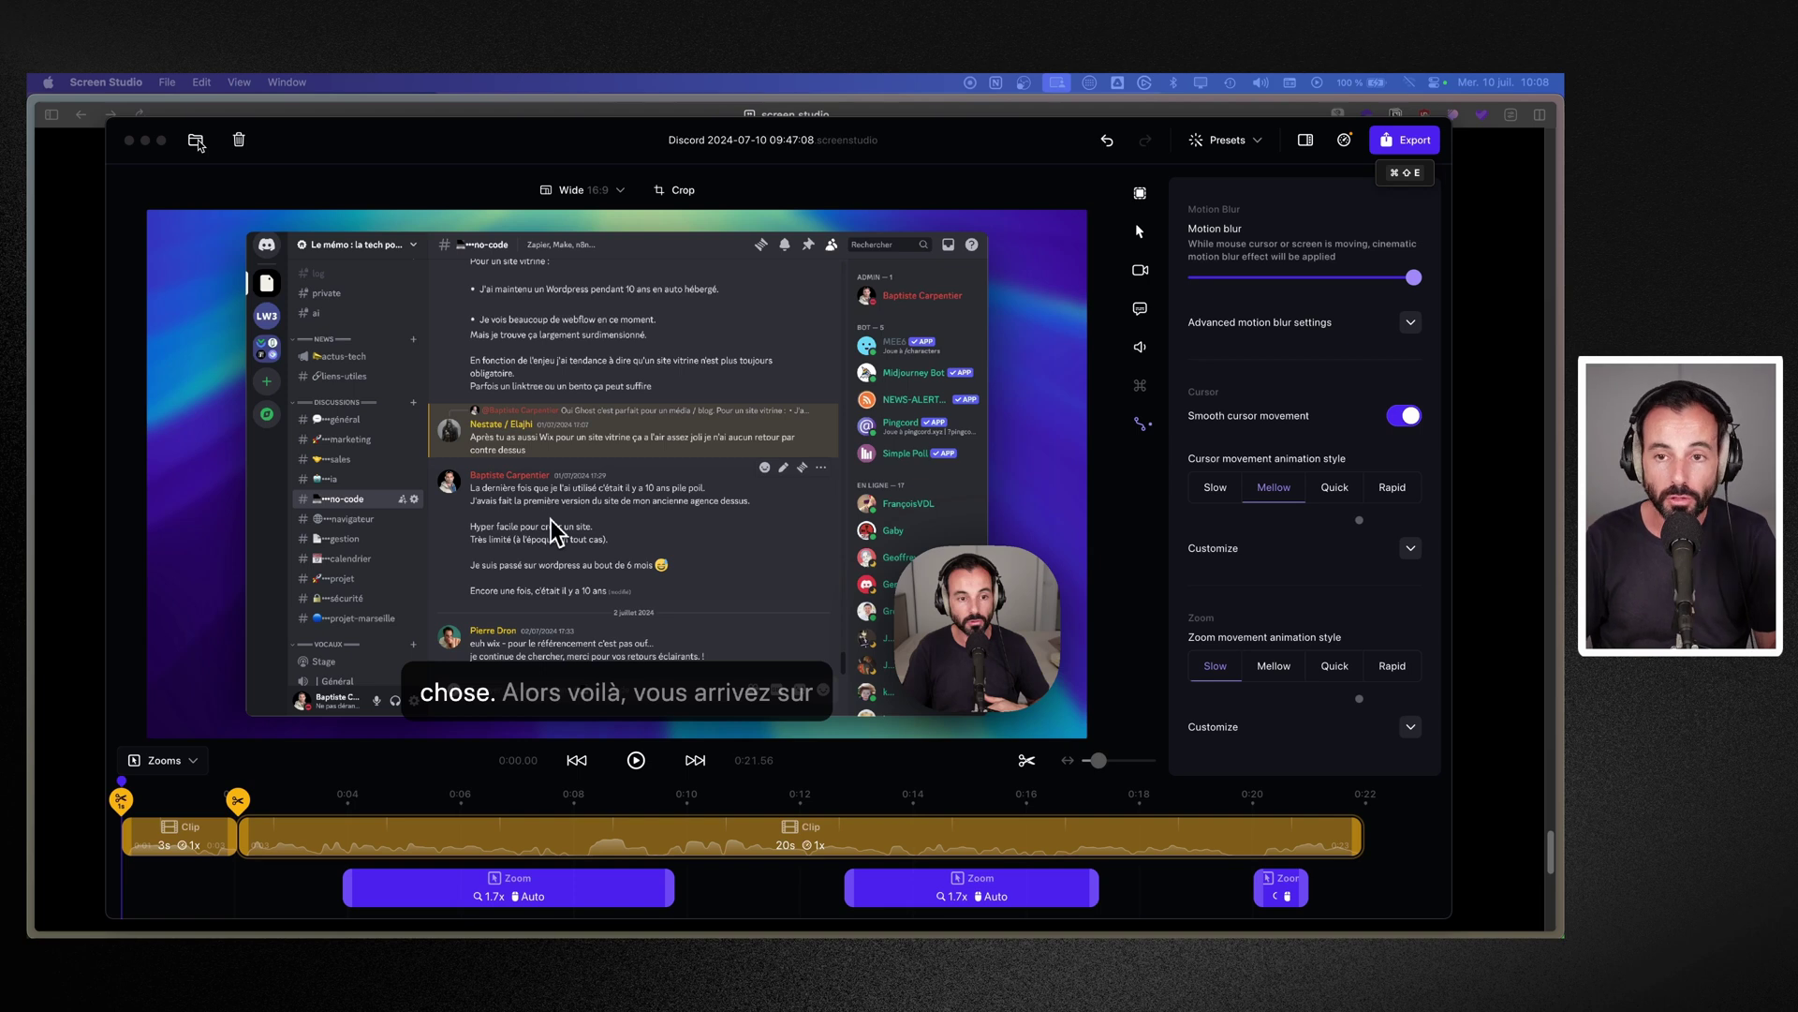
Step: Save and close the Discord project, and dismiss the licence activation window and the recording toolbar
click(130, 139)
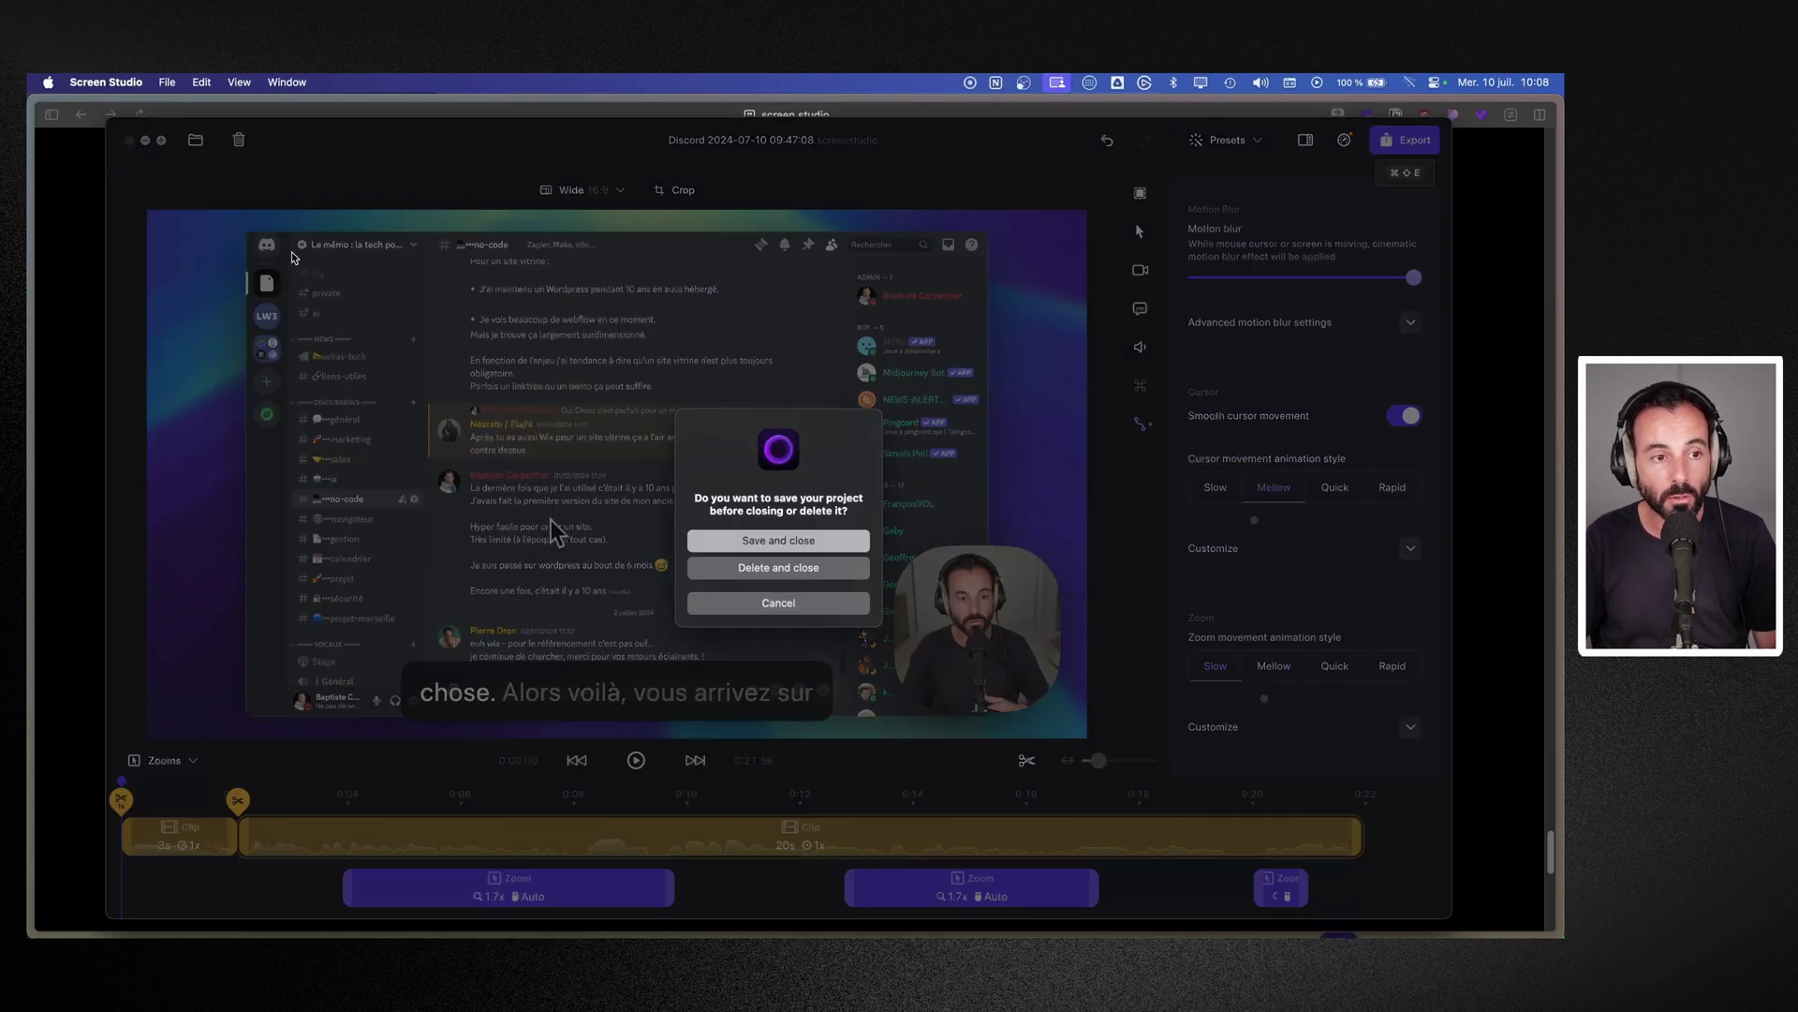
click(774, 541)
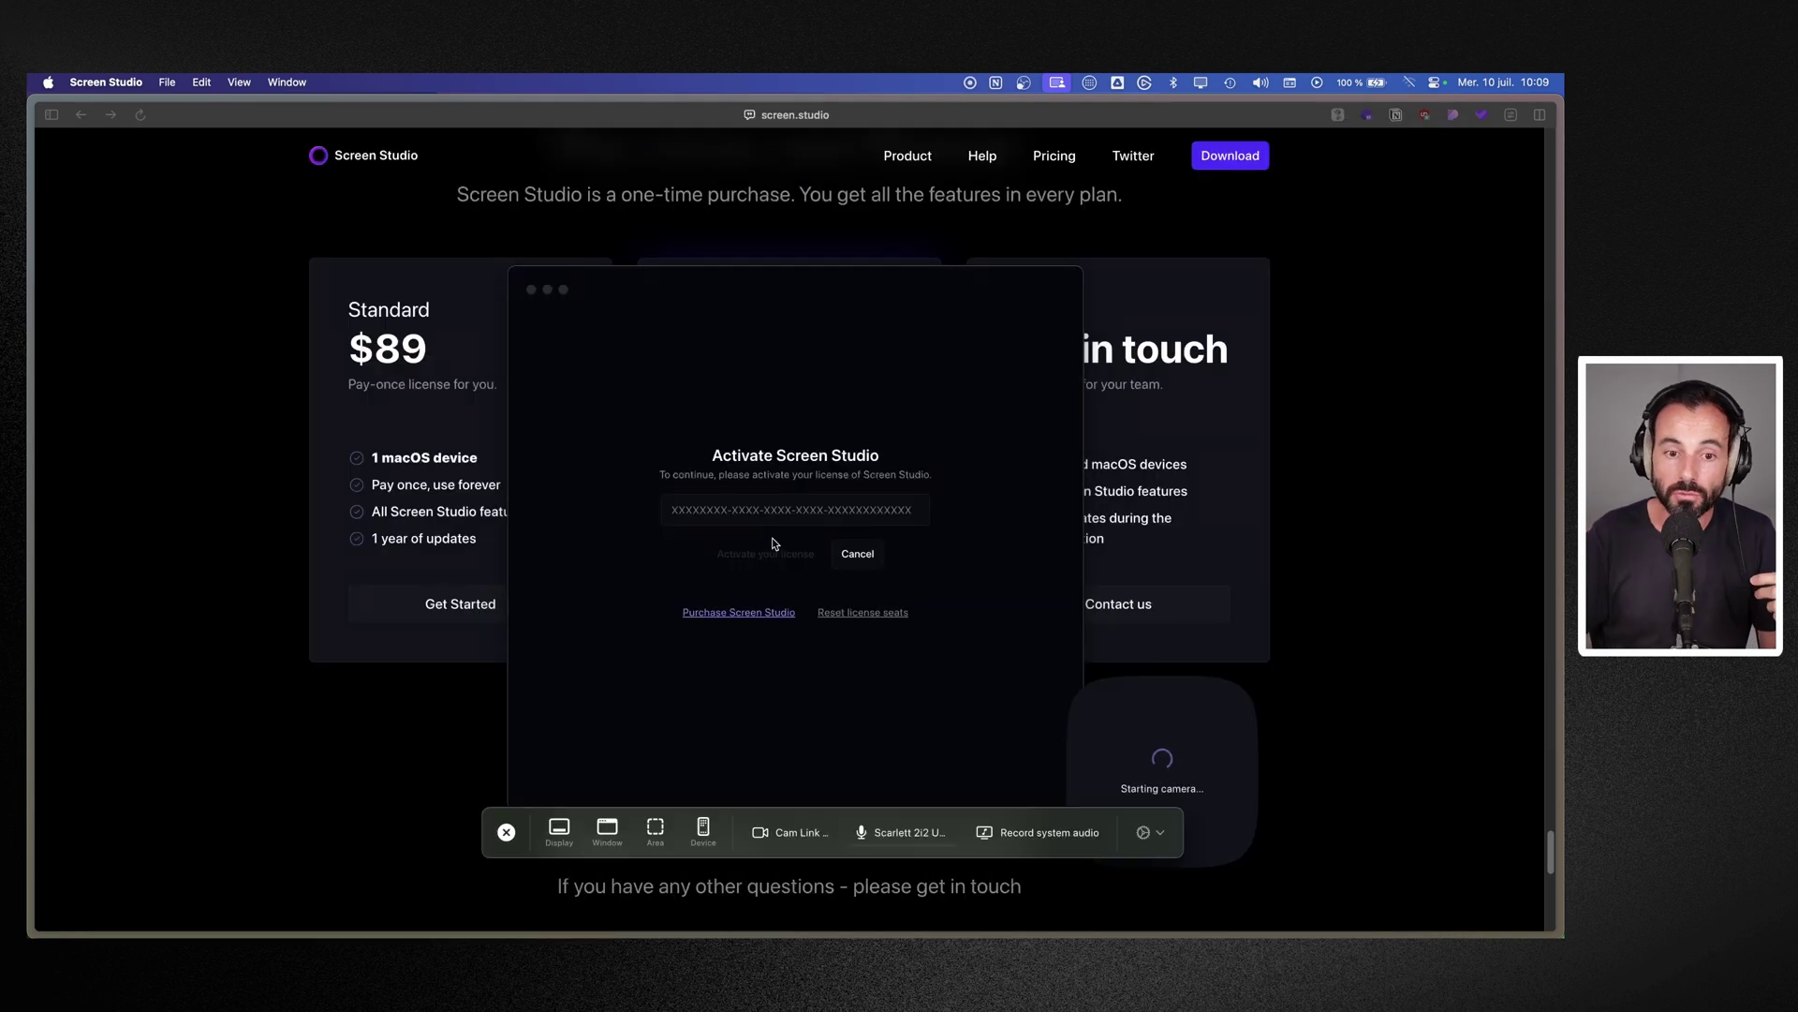
click(531, 289)
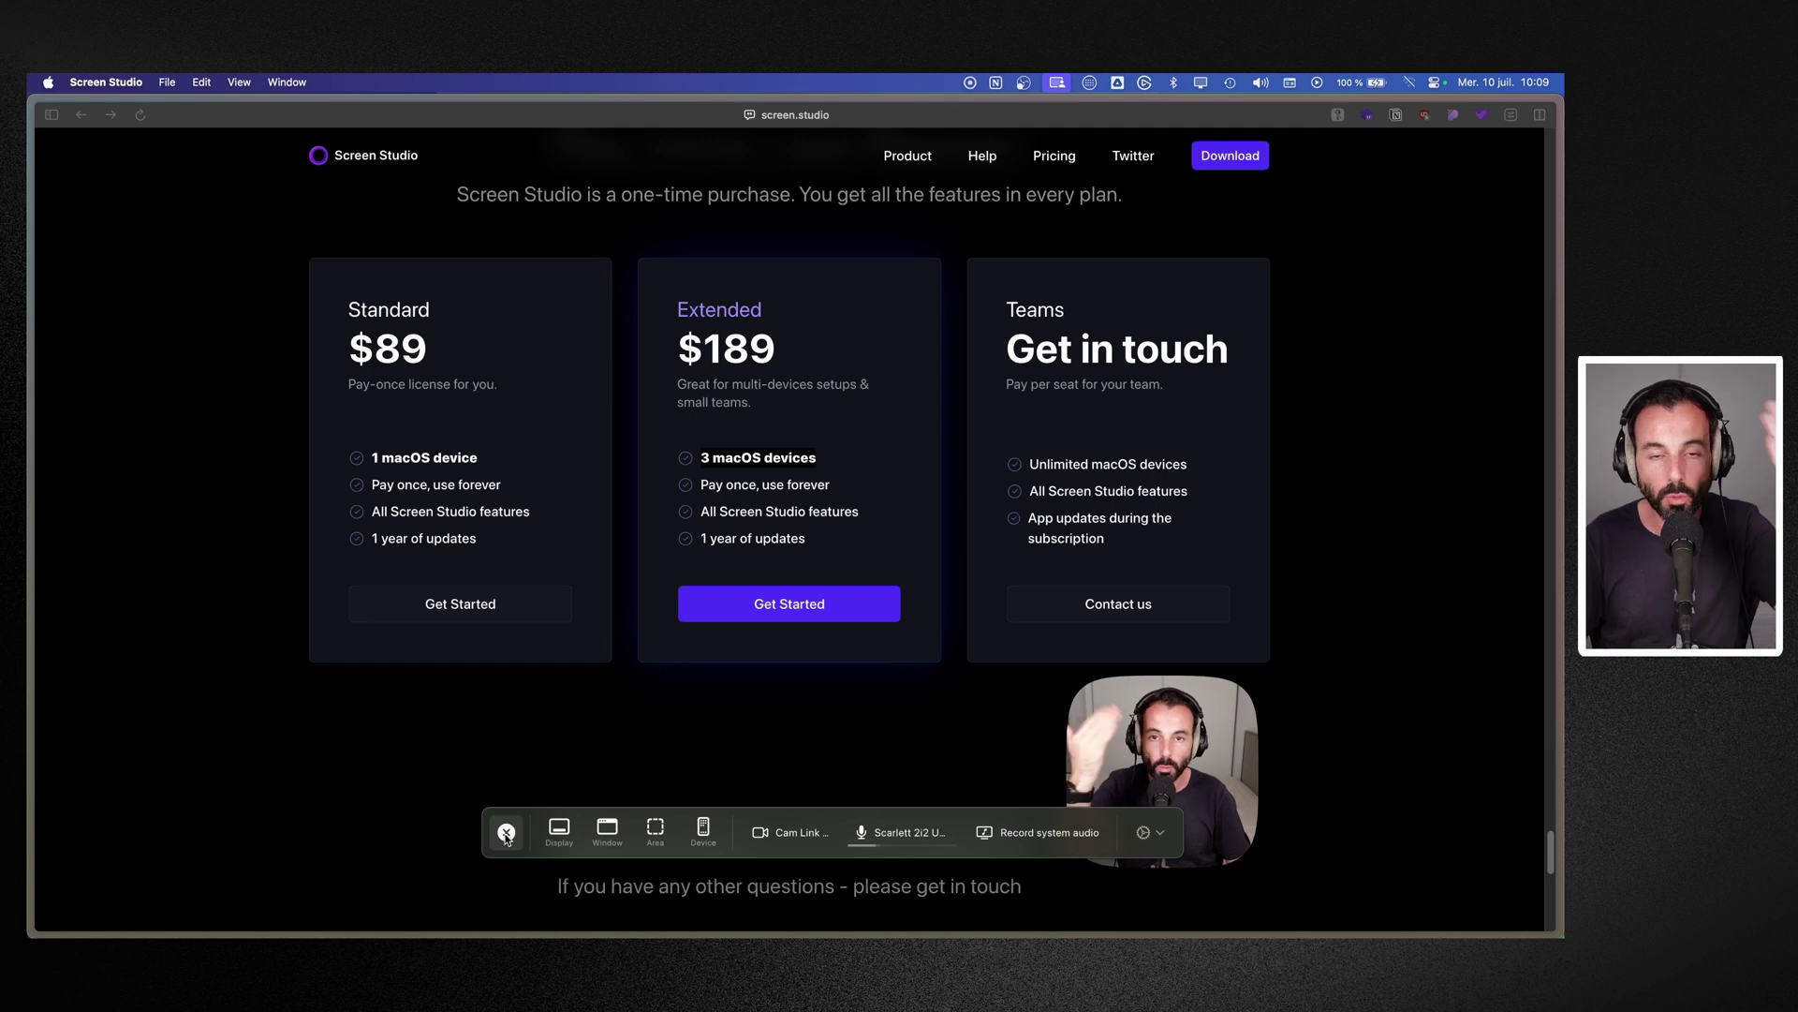
click(506, 832)
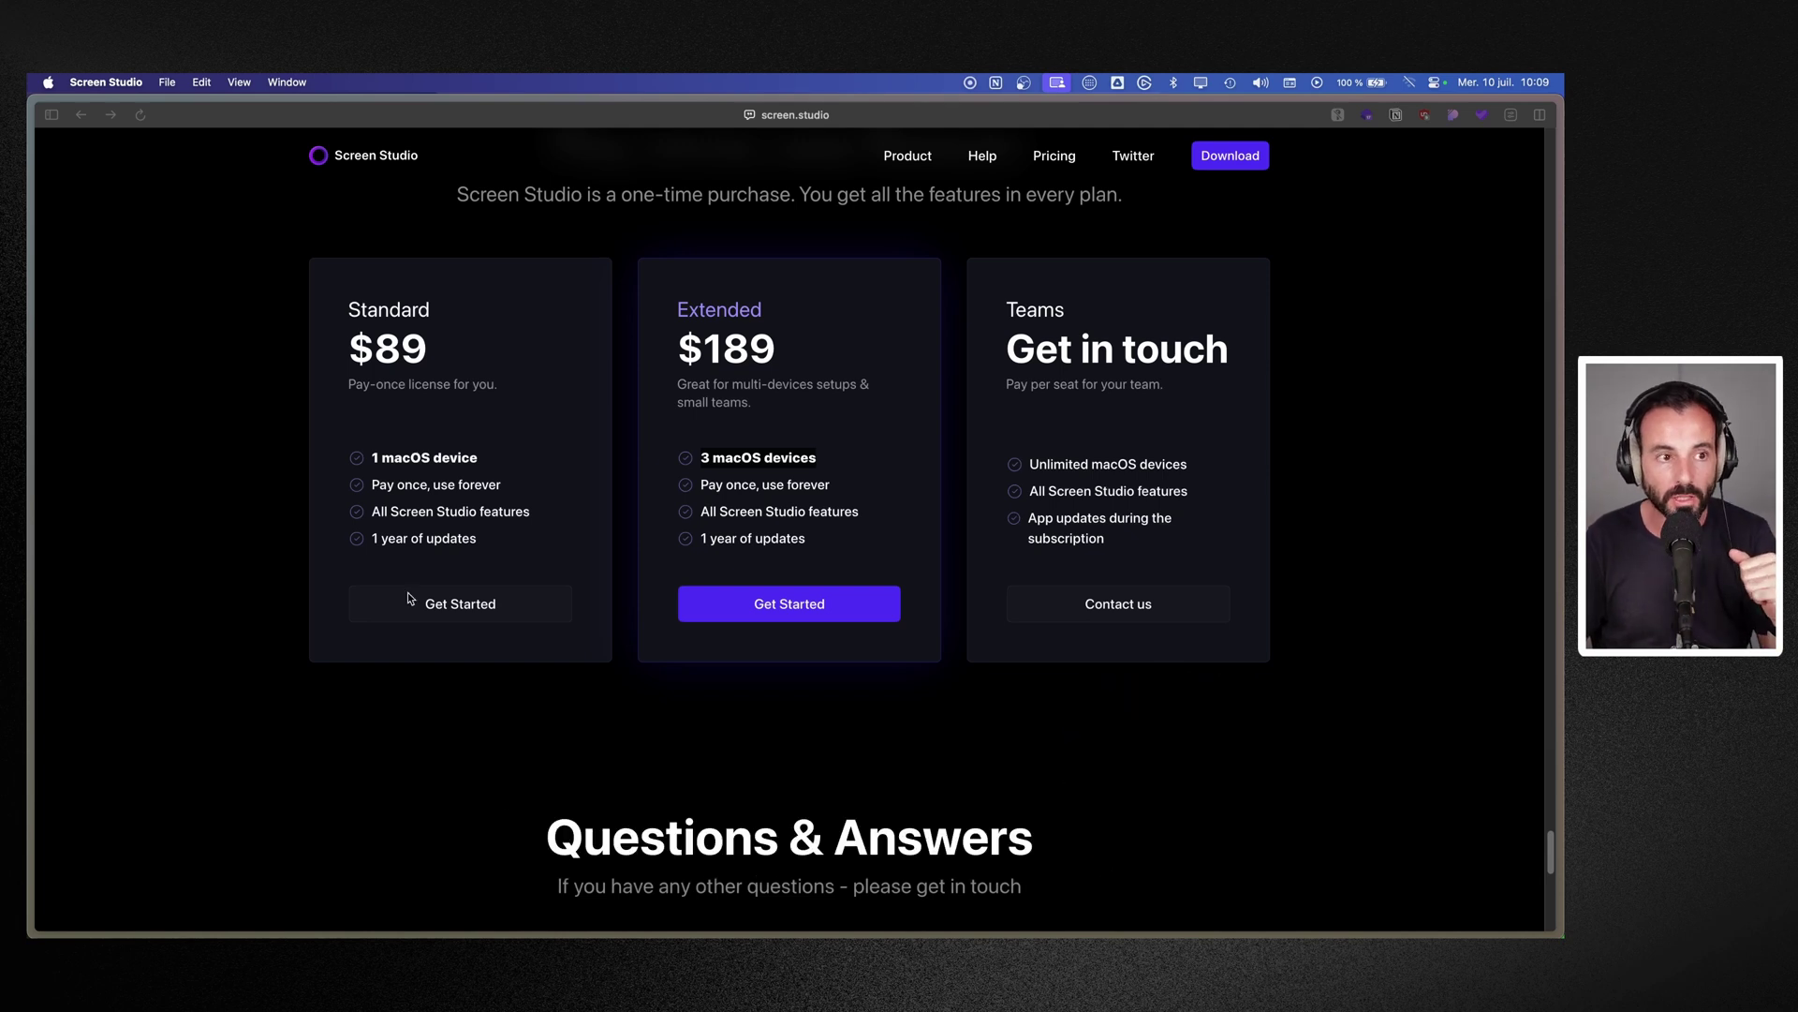
click(176, 85)
mouse_move(178, 106)
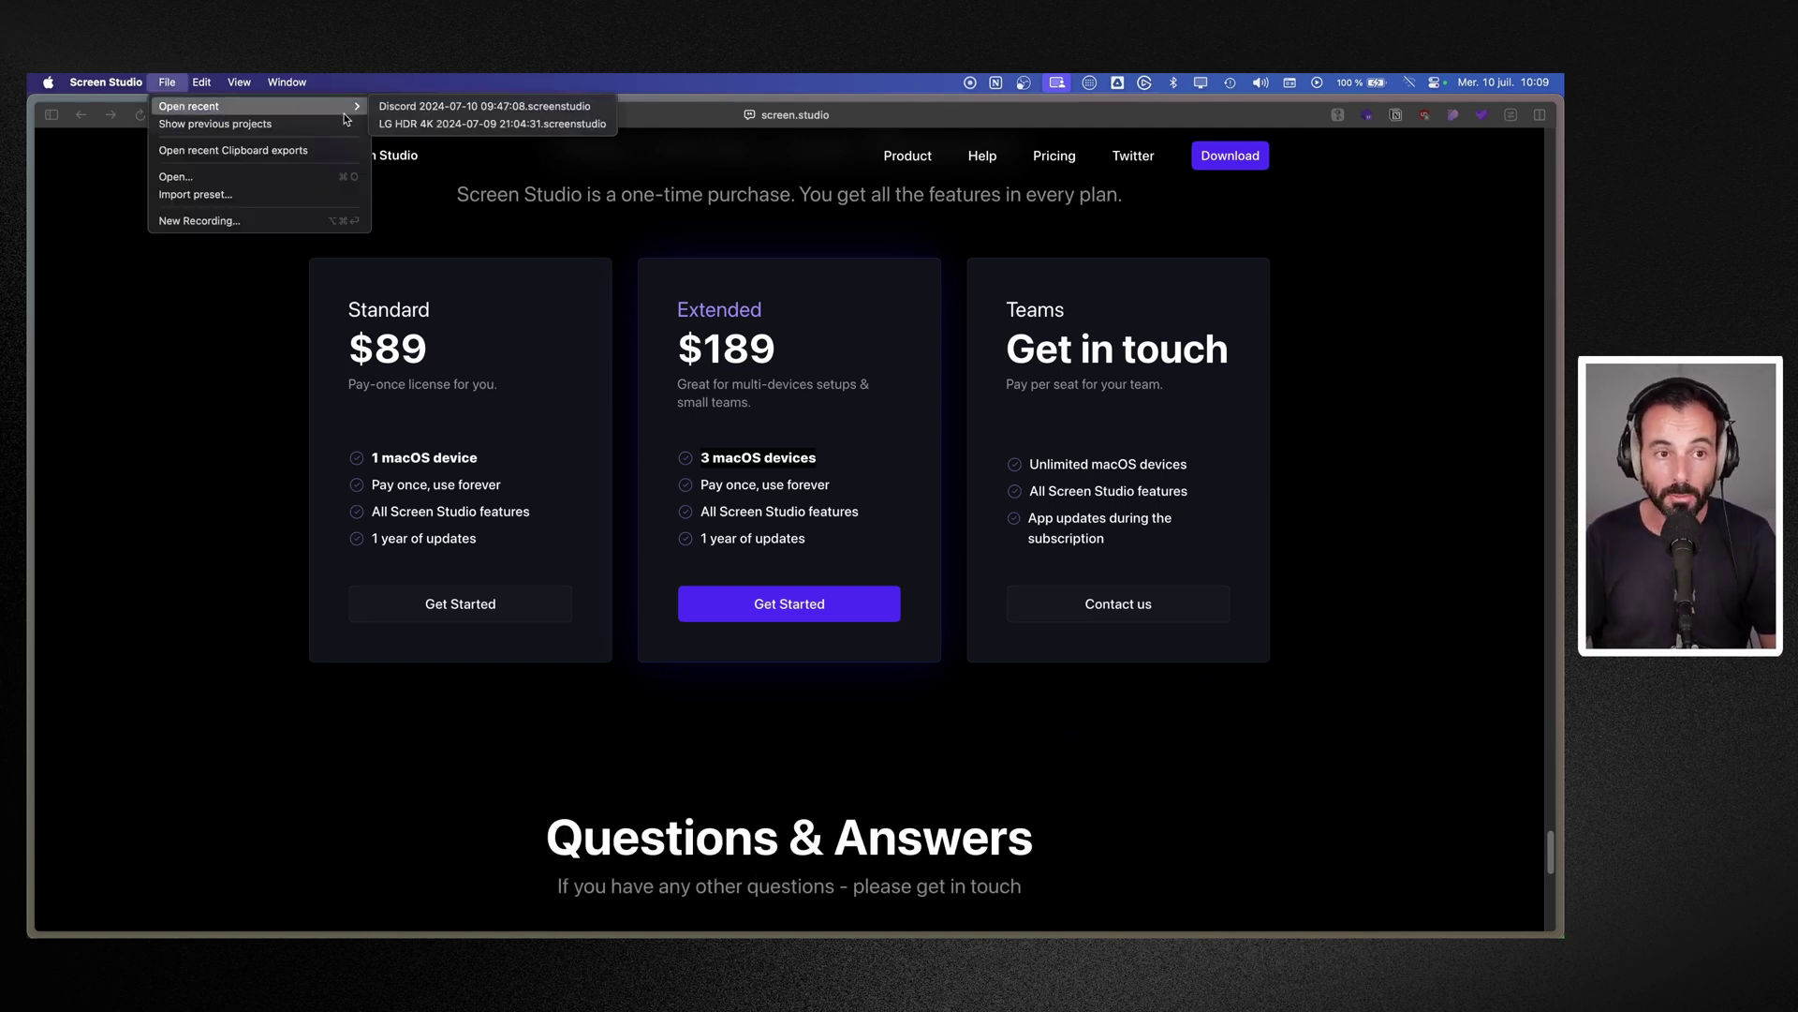
click(407, 106)
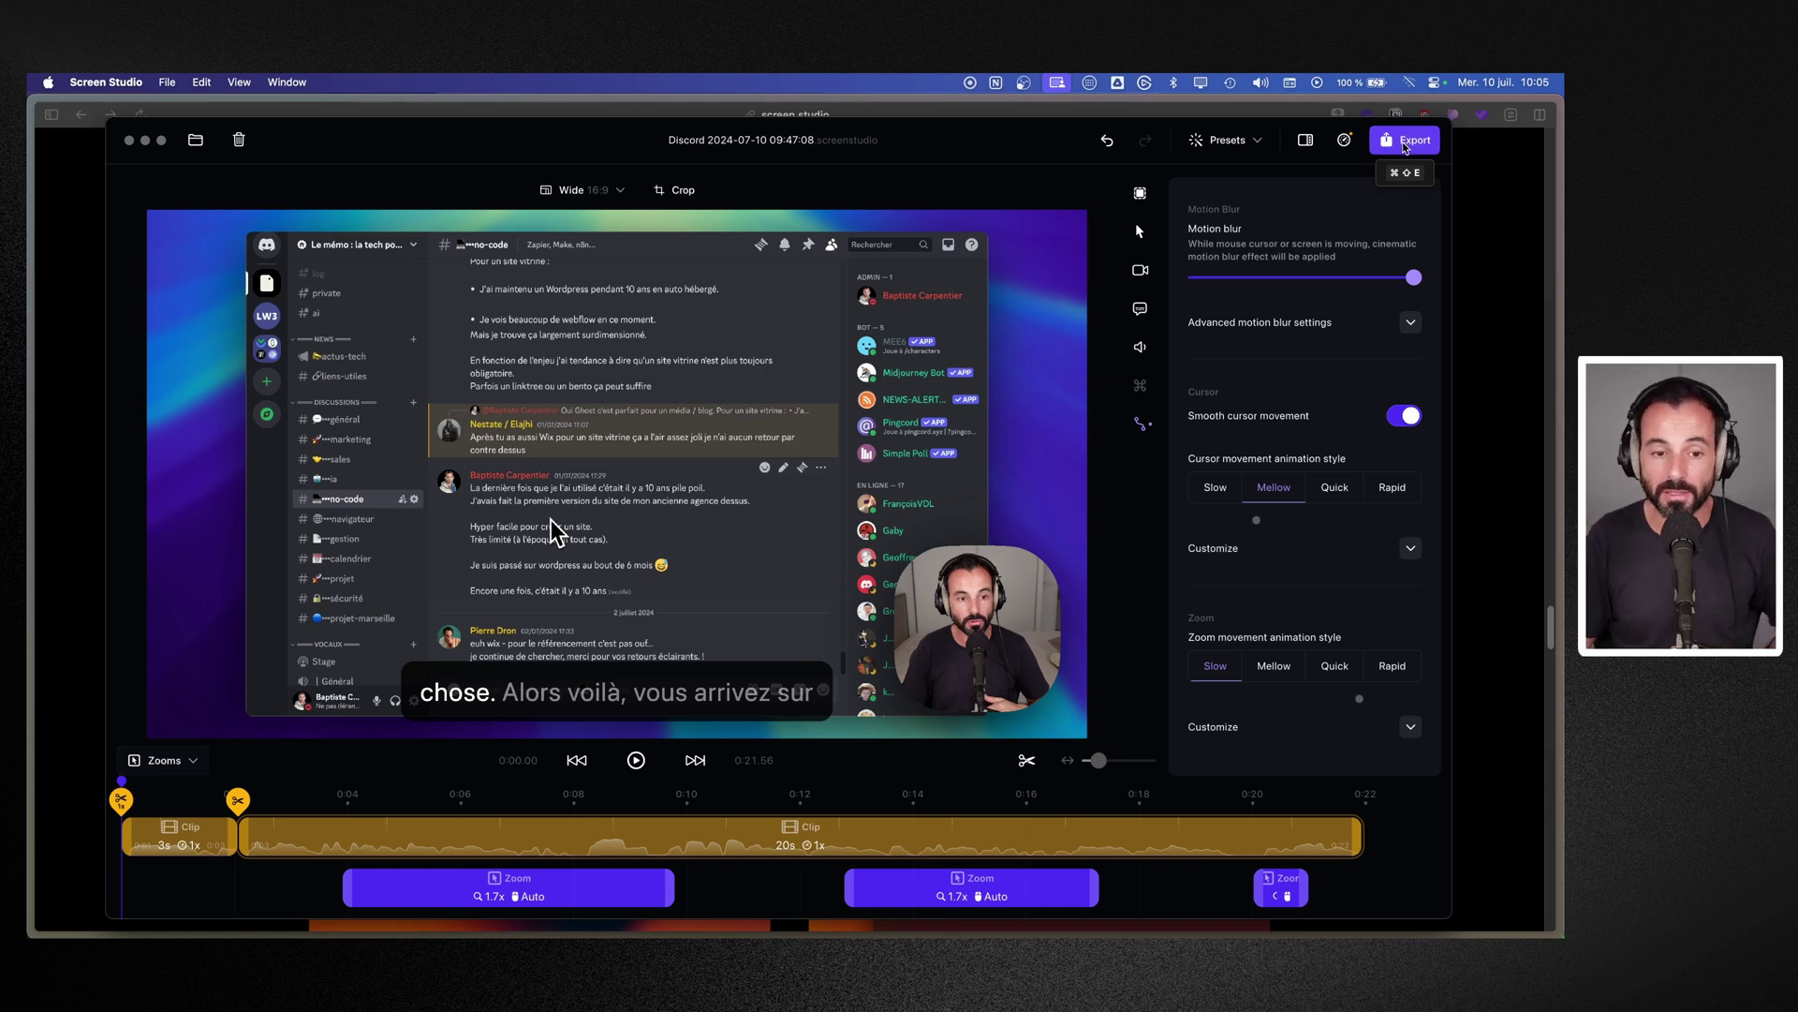
Step: Switch to Arc and look through the export, styling and customer example sections of the screen.studio website
key(super+Tab)
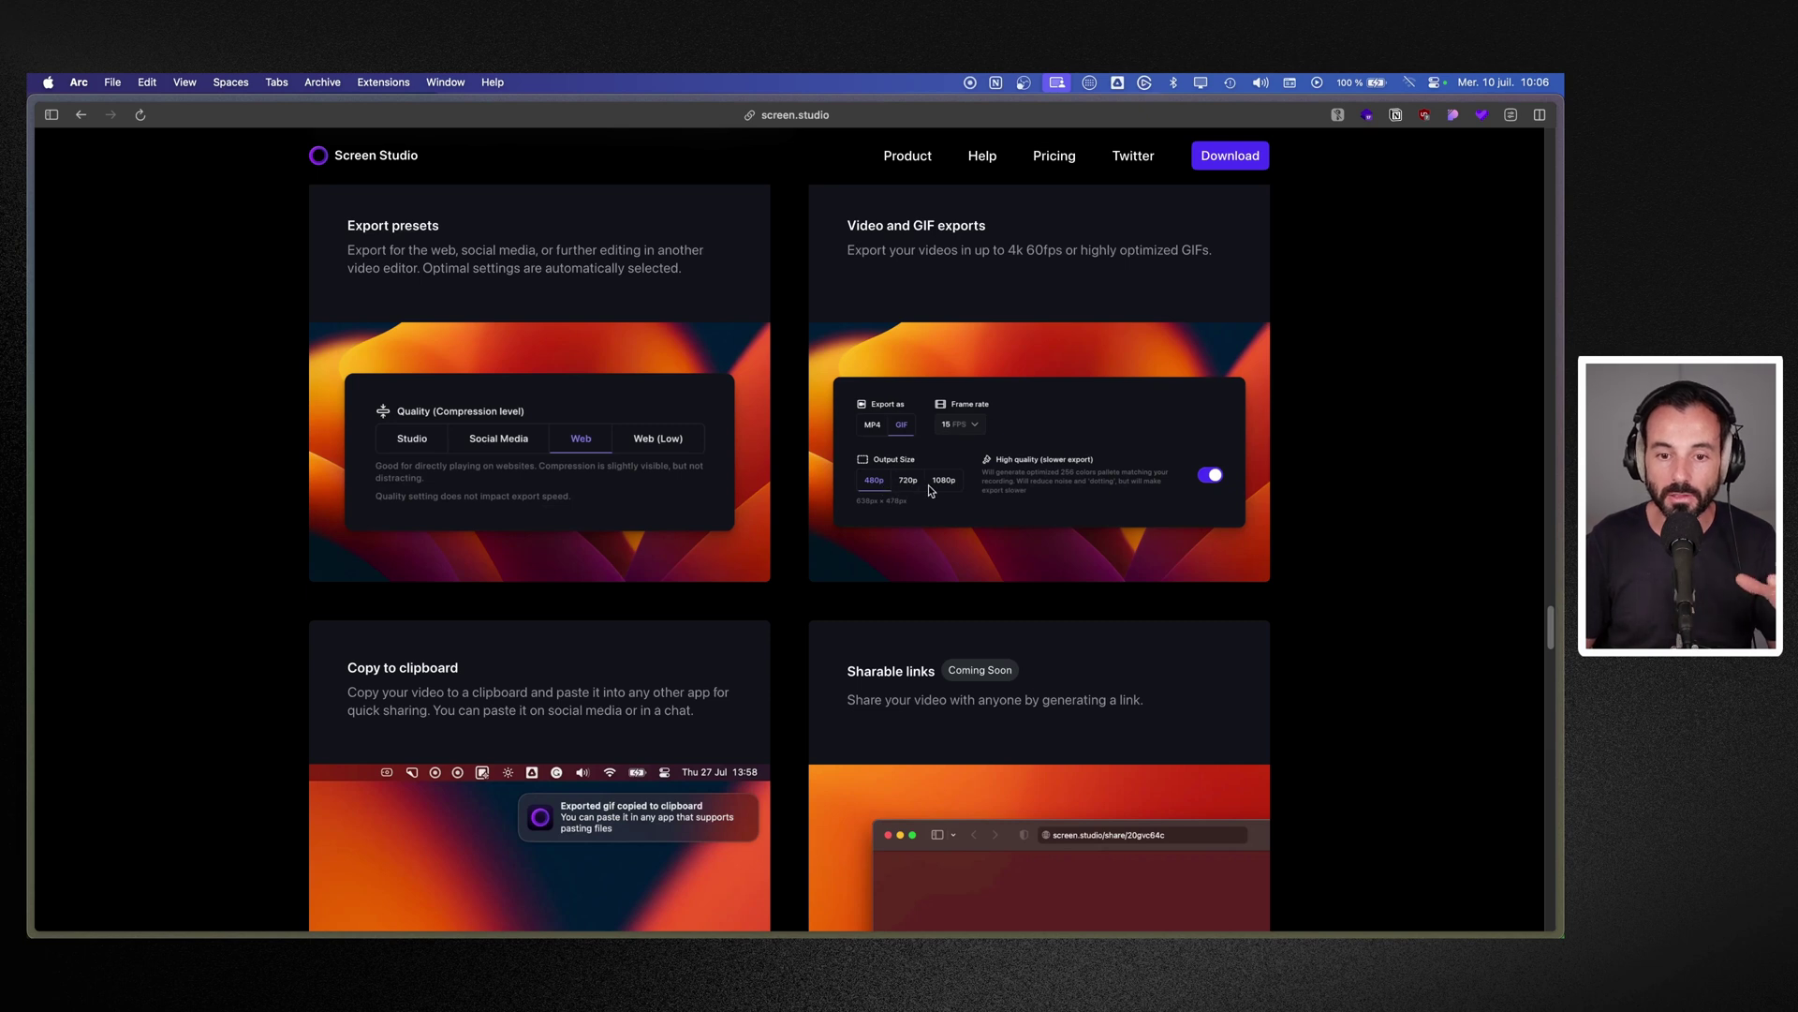
scroll(935, 488, down, 5)
scroll(1015, 435, up, 4)
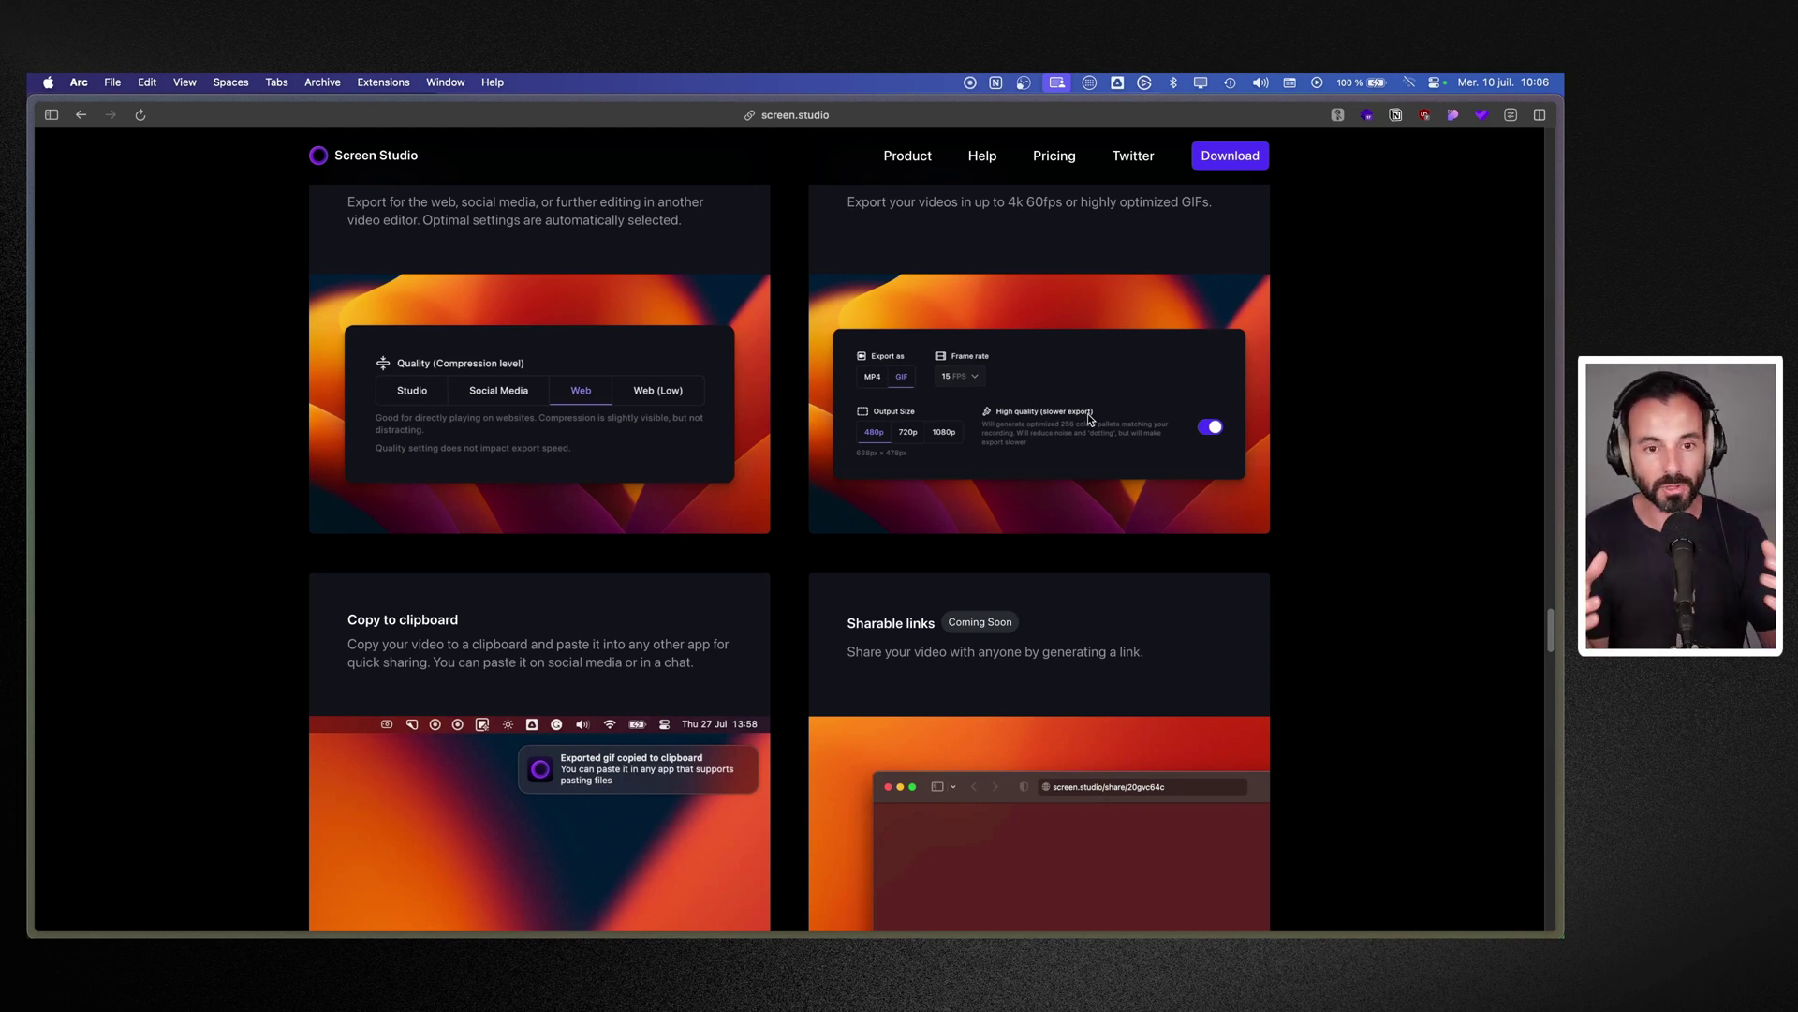
scroll(1089, 419, down, 15)
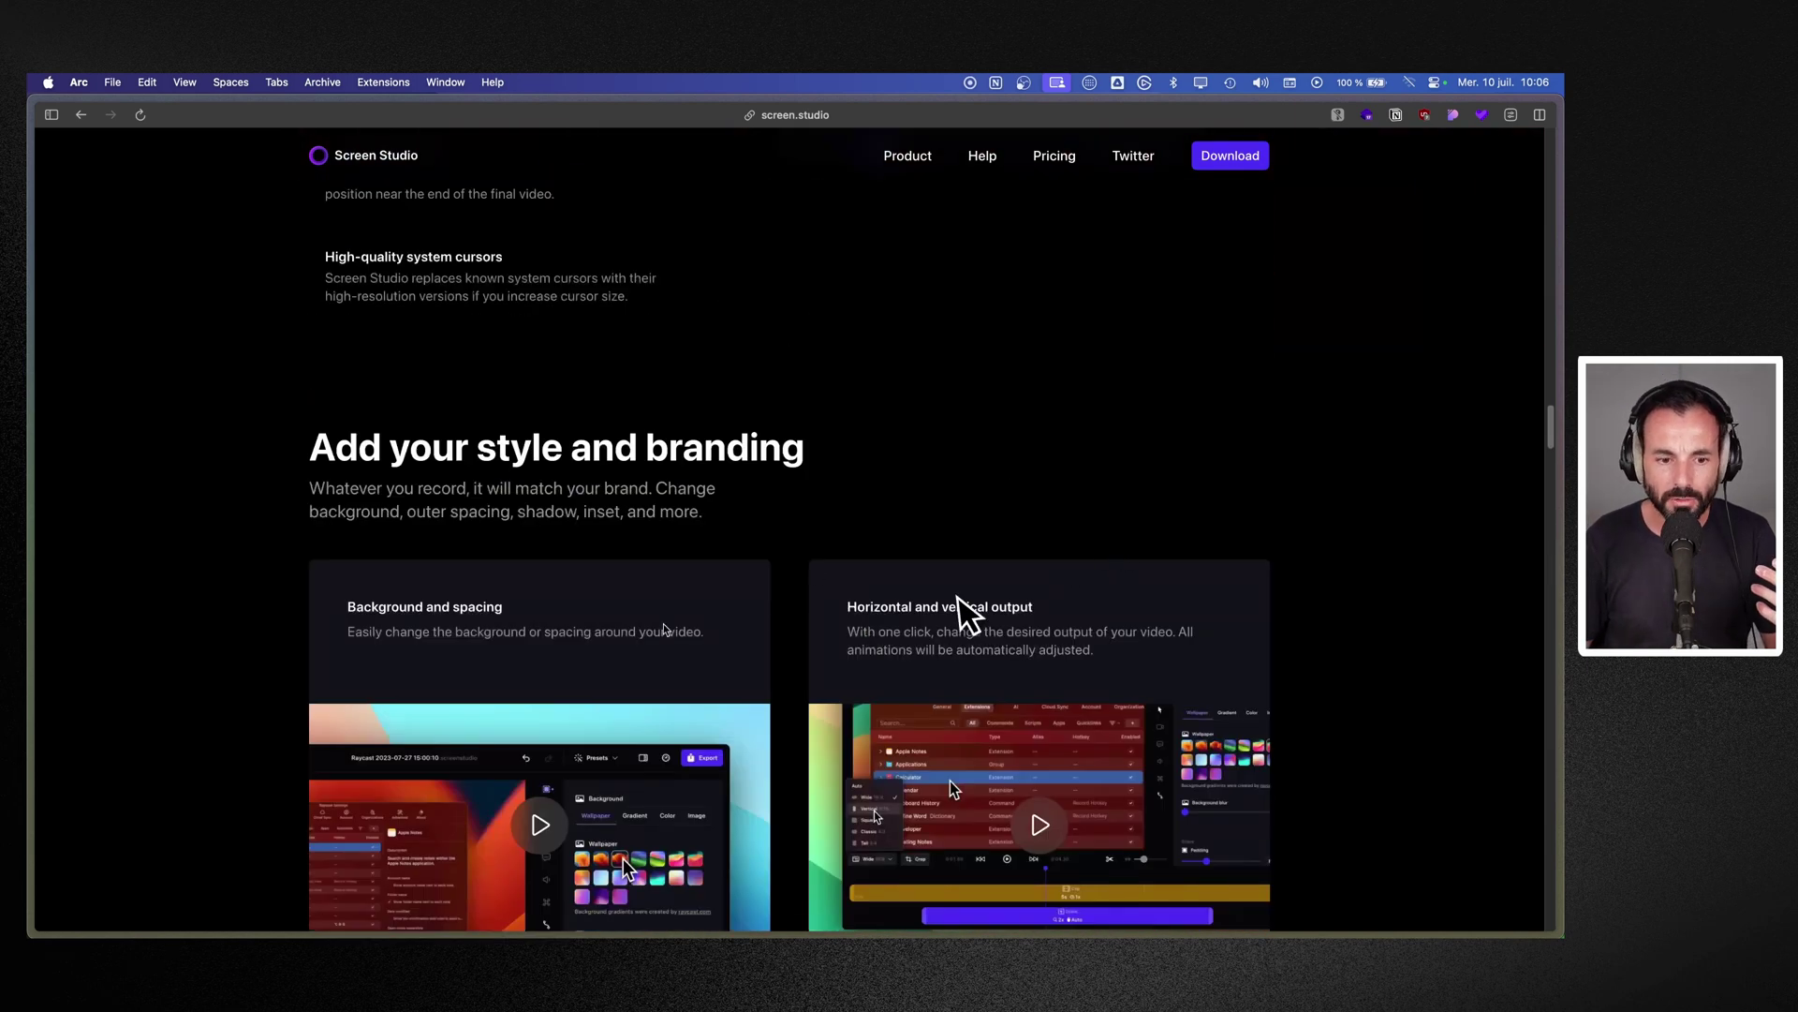
scroll(957, 599, up, 20)
scroll(499, 723, down, 3)
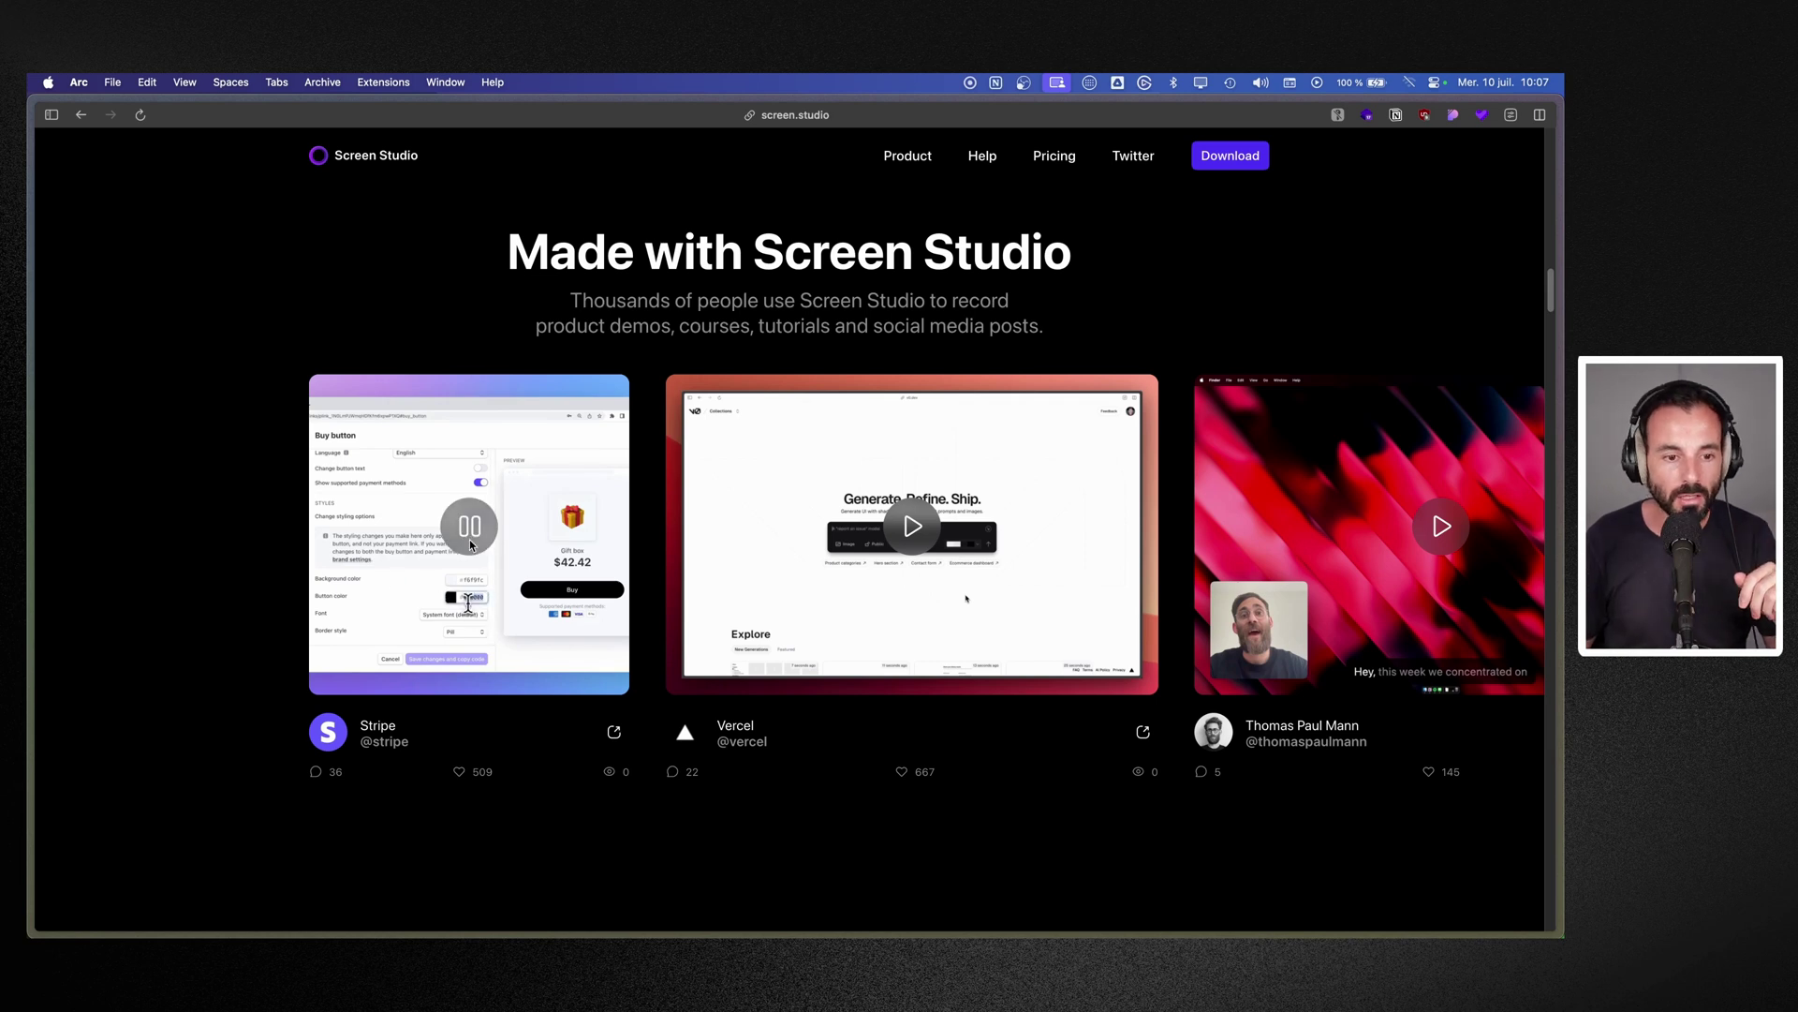
mouse_move(919, 534)
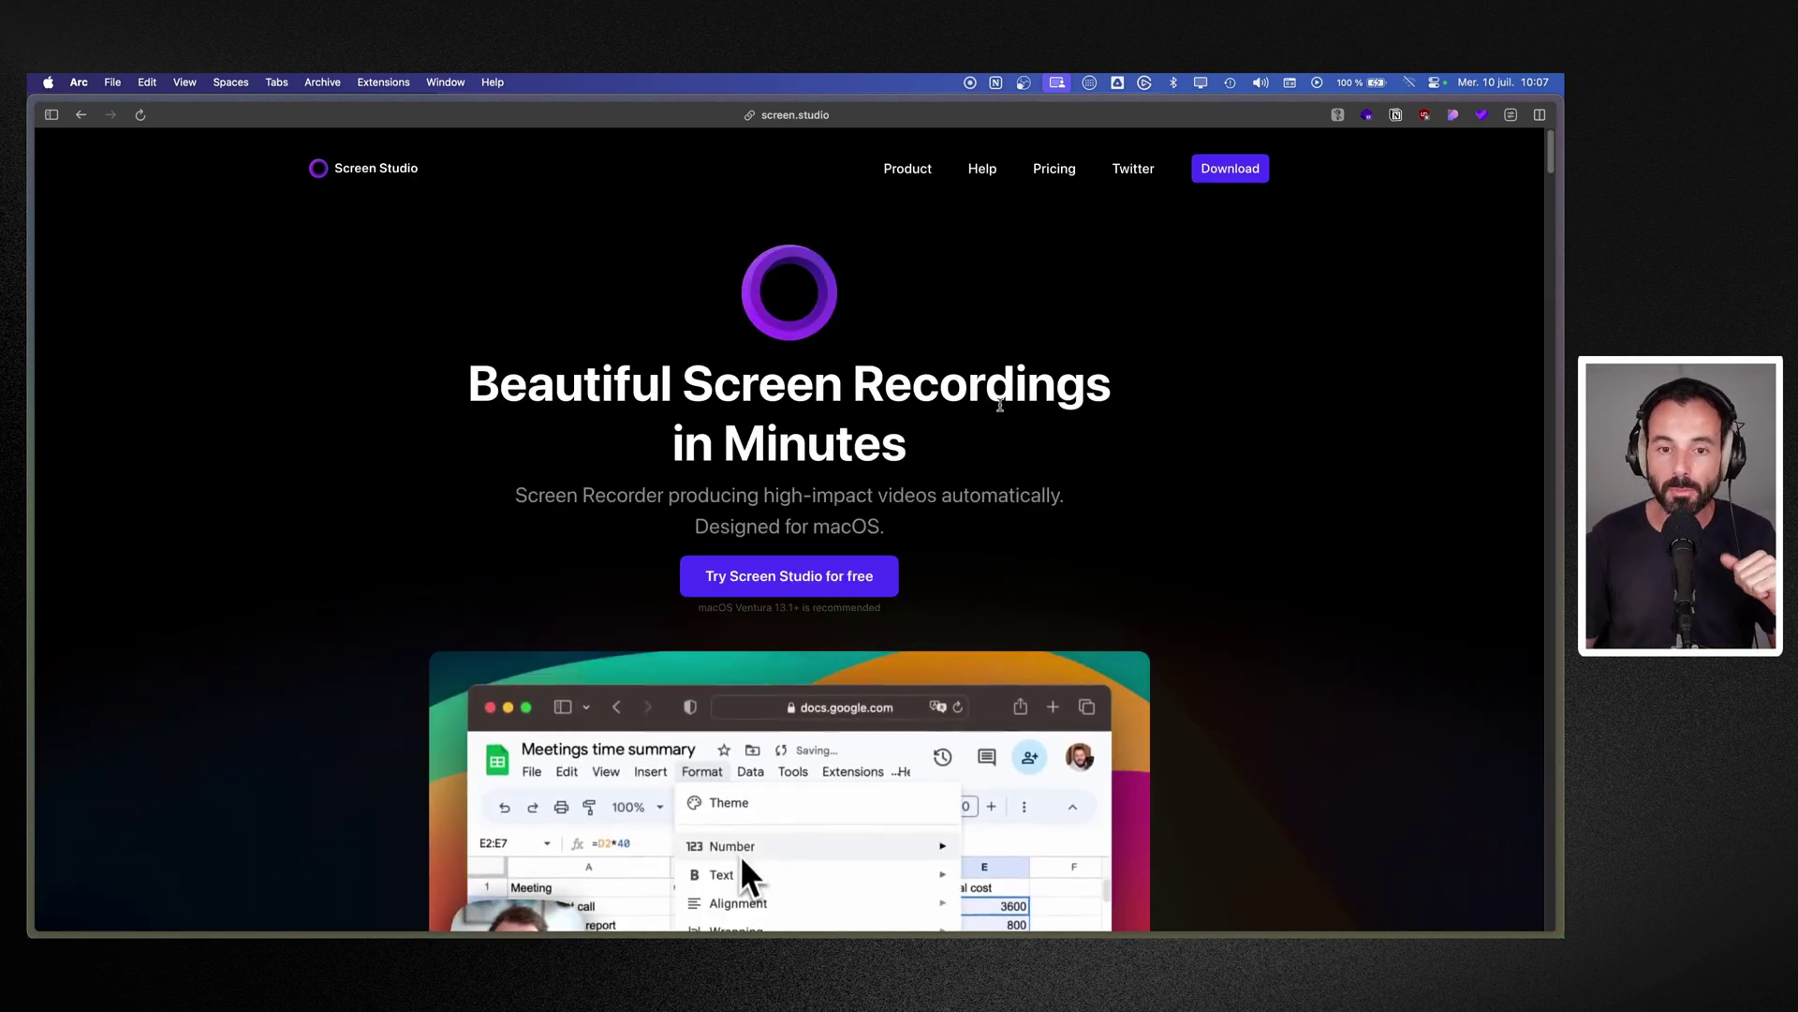
Step: Go to the website's pricing section and examine the prices, device limits and update terms of the Standard and Extended plans
click(1047, 168)
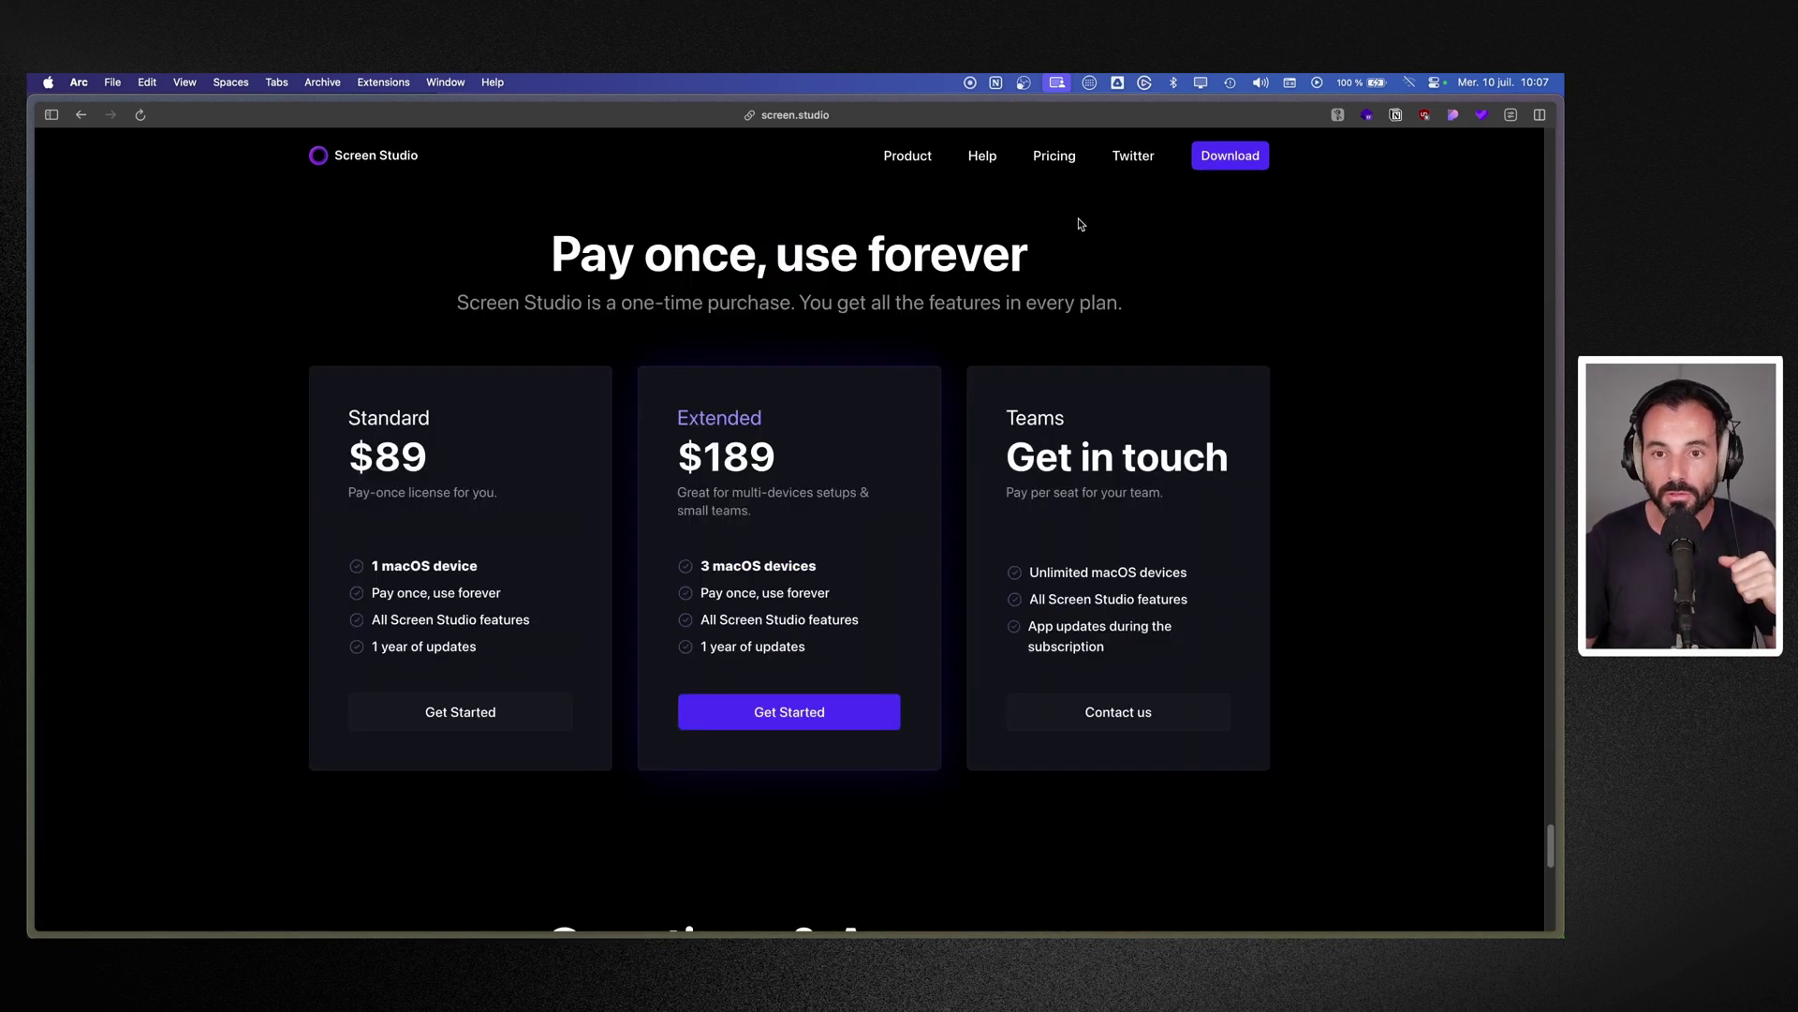
scroll(525, 350, down, 2)
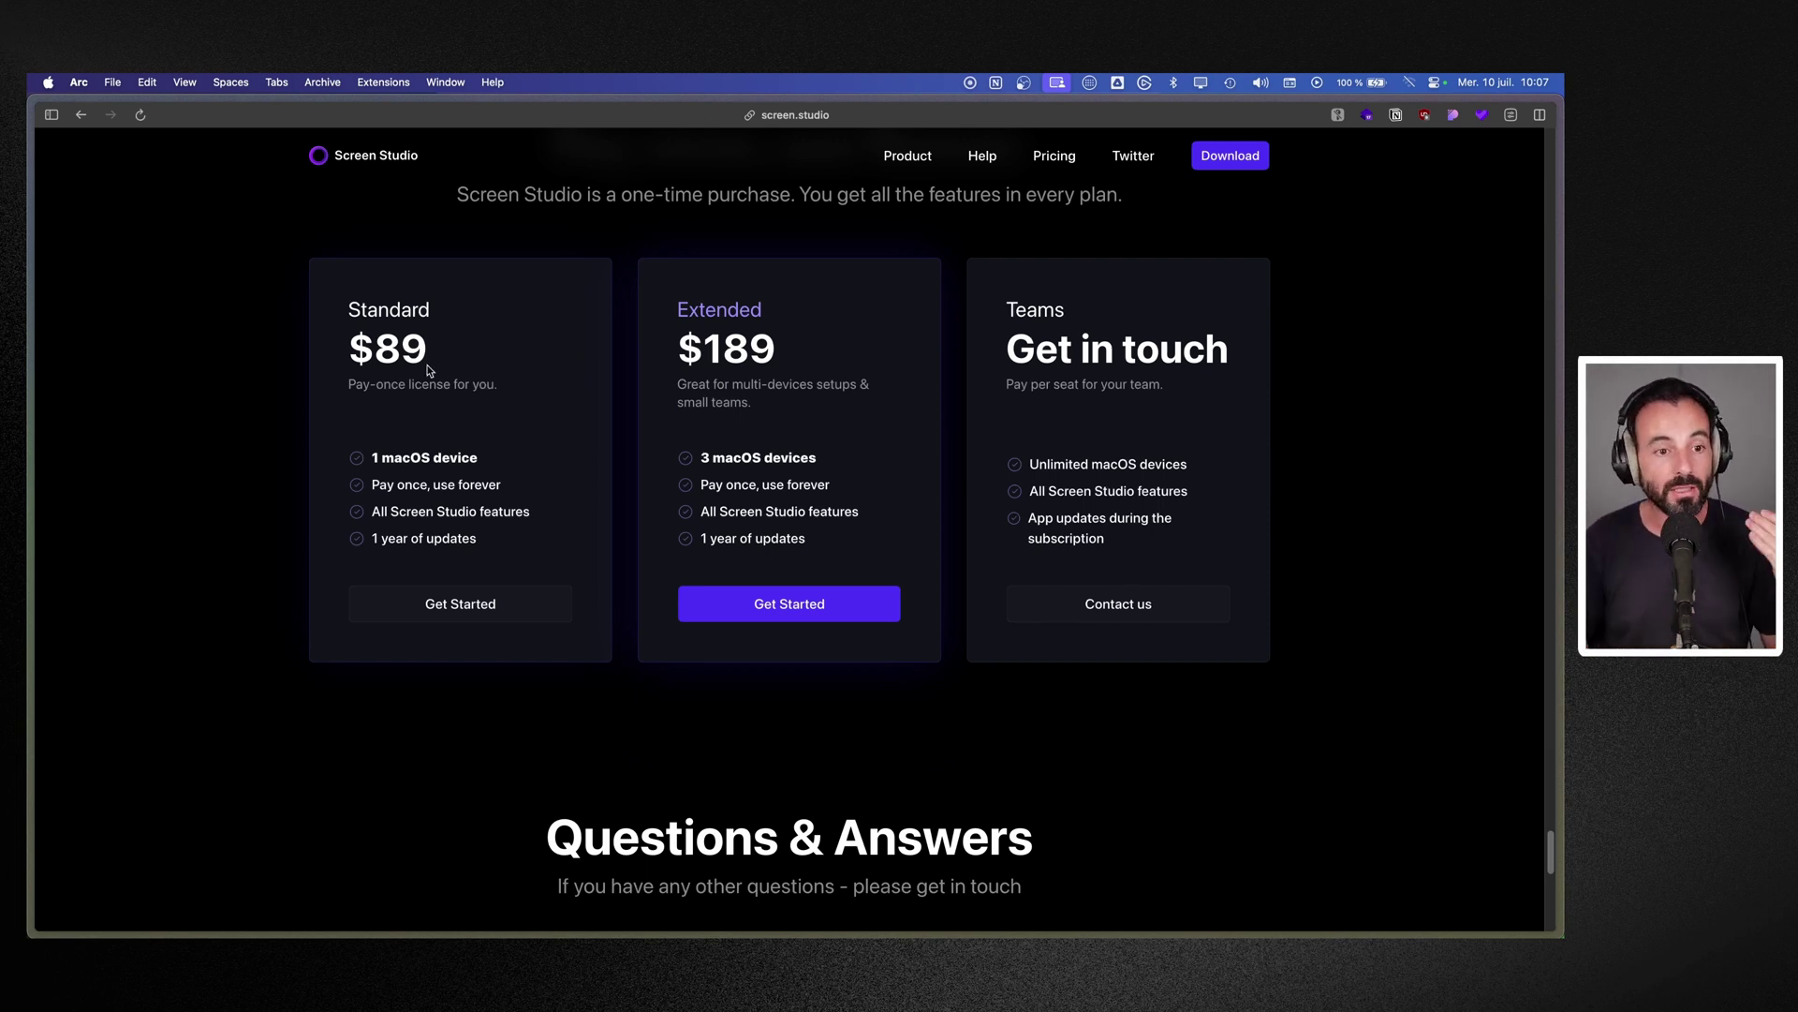
drag(427, 368, 368, 358)
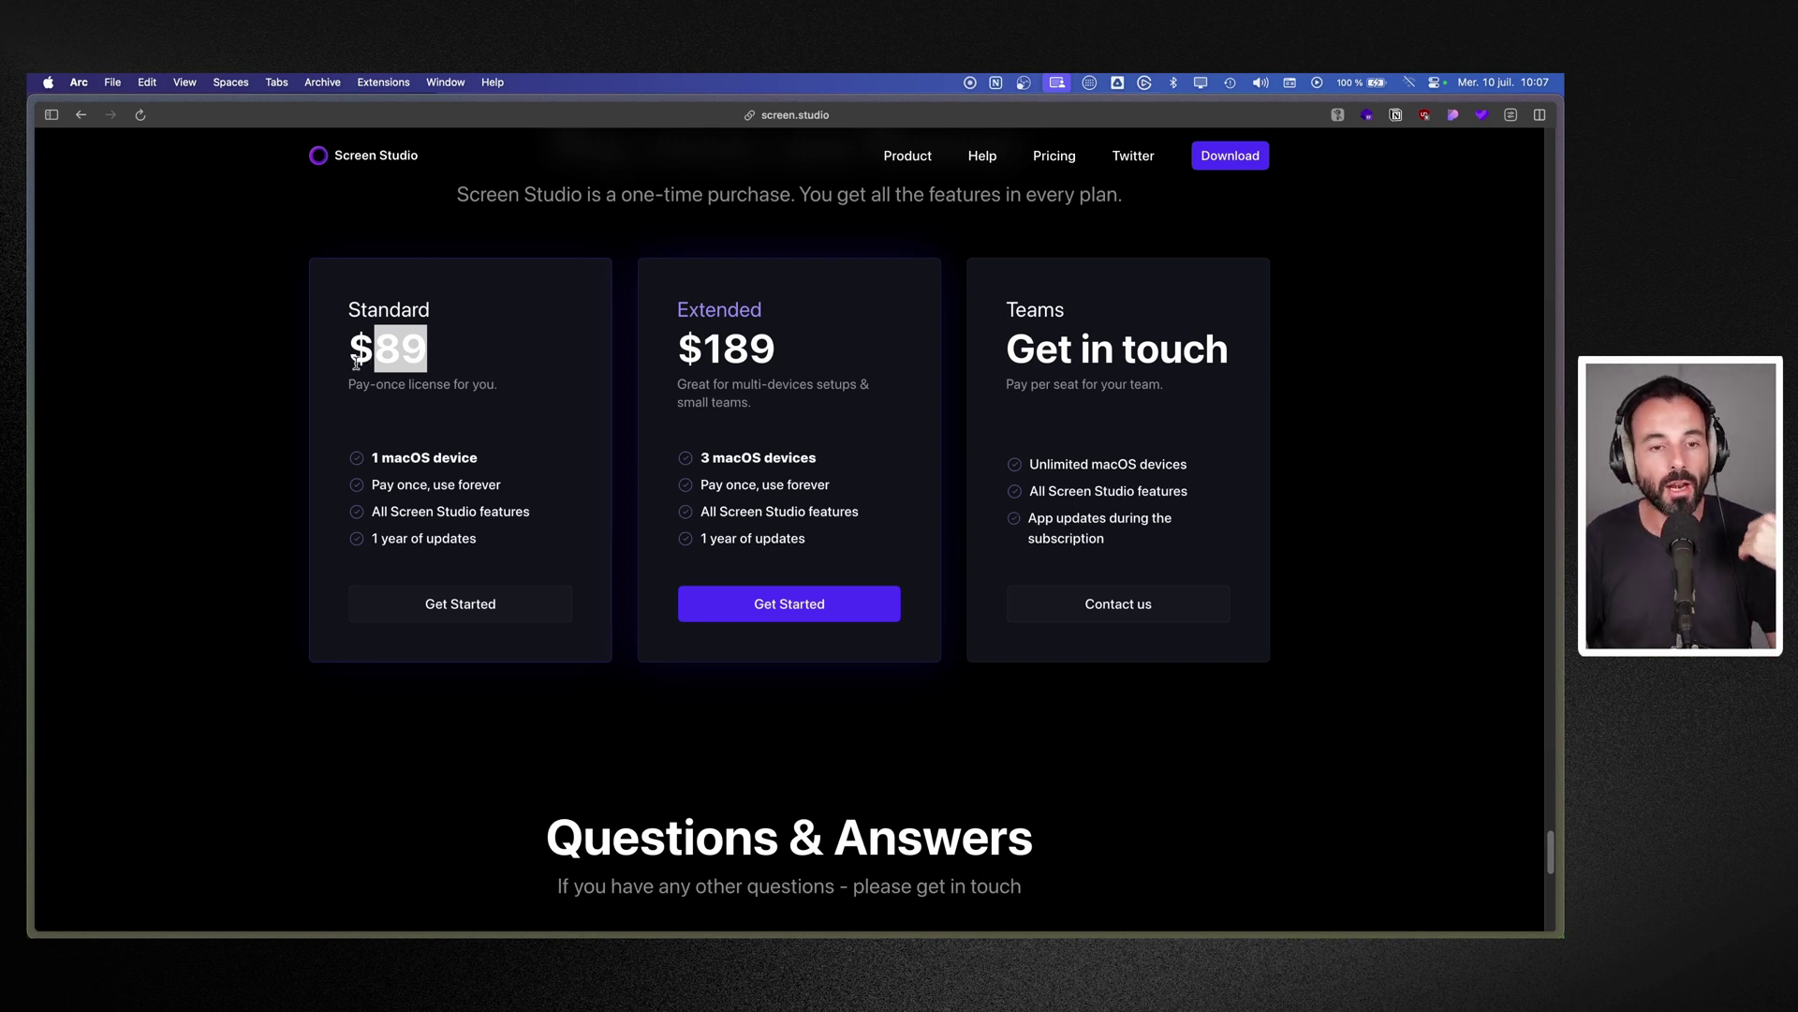
click(488, 543)
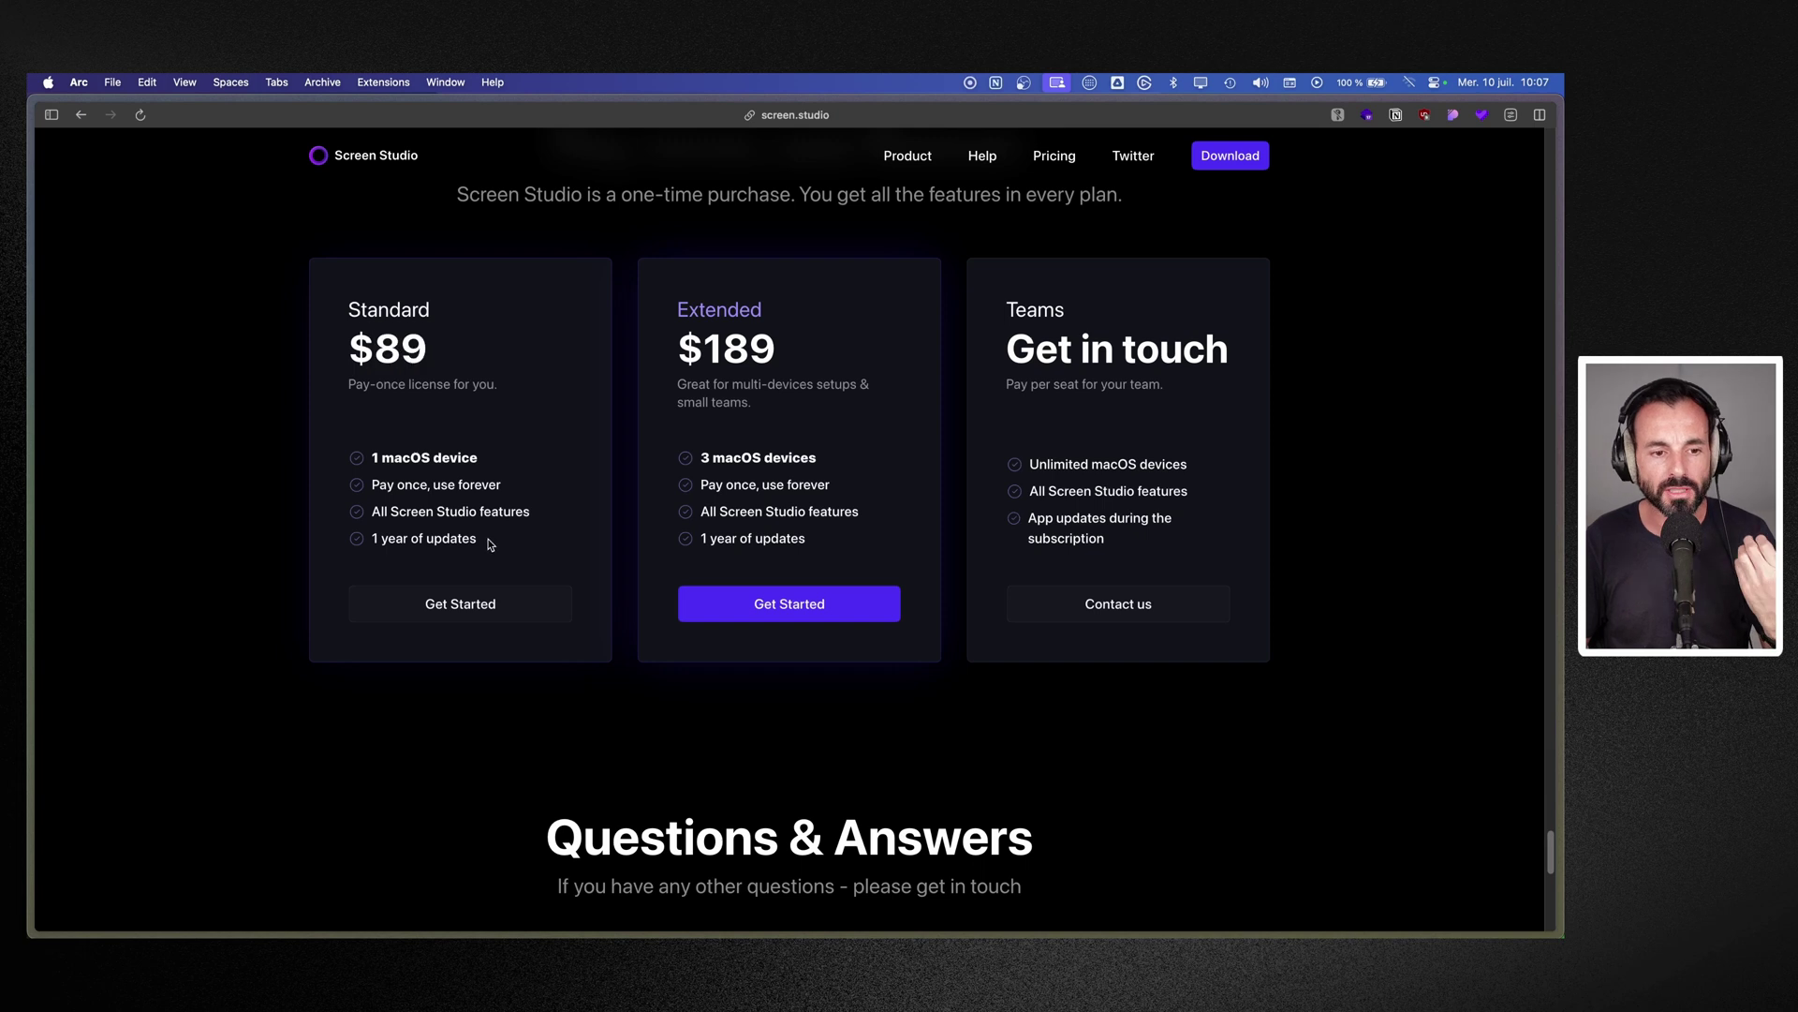
drag(489, 545, 372, 545)
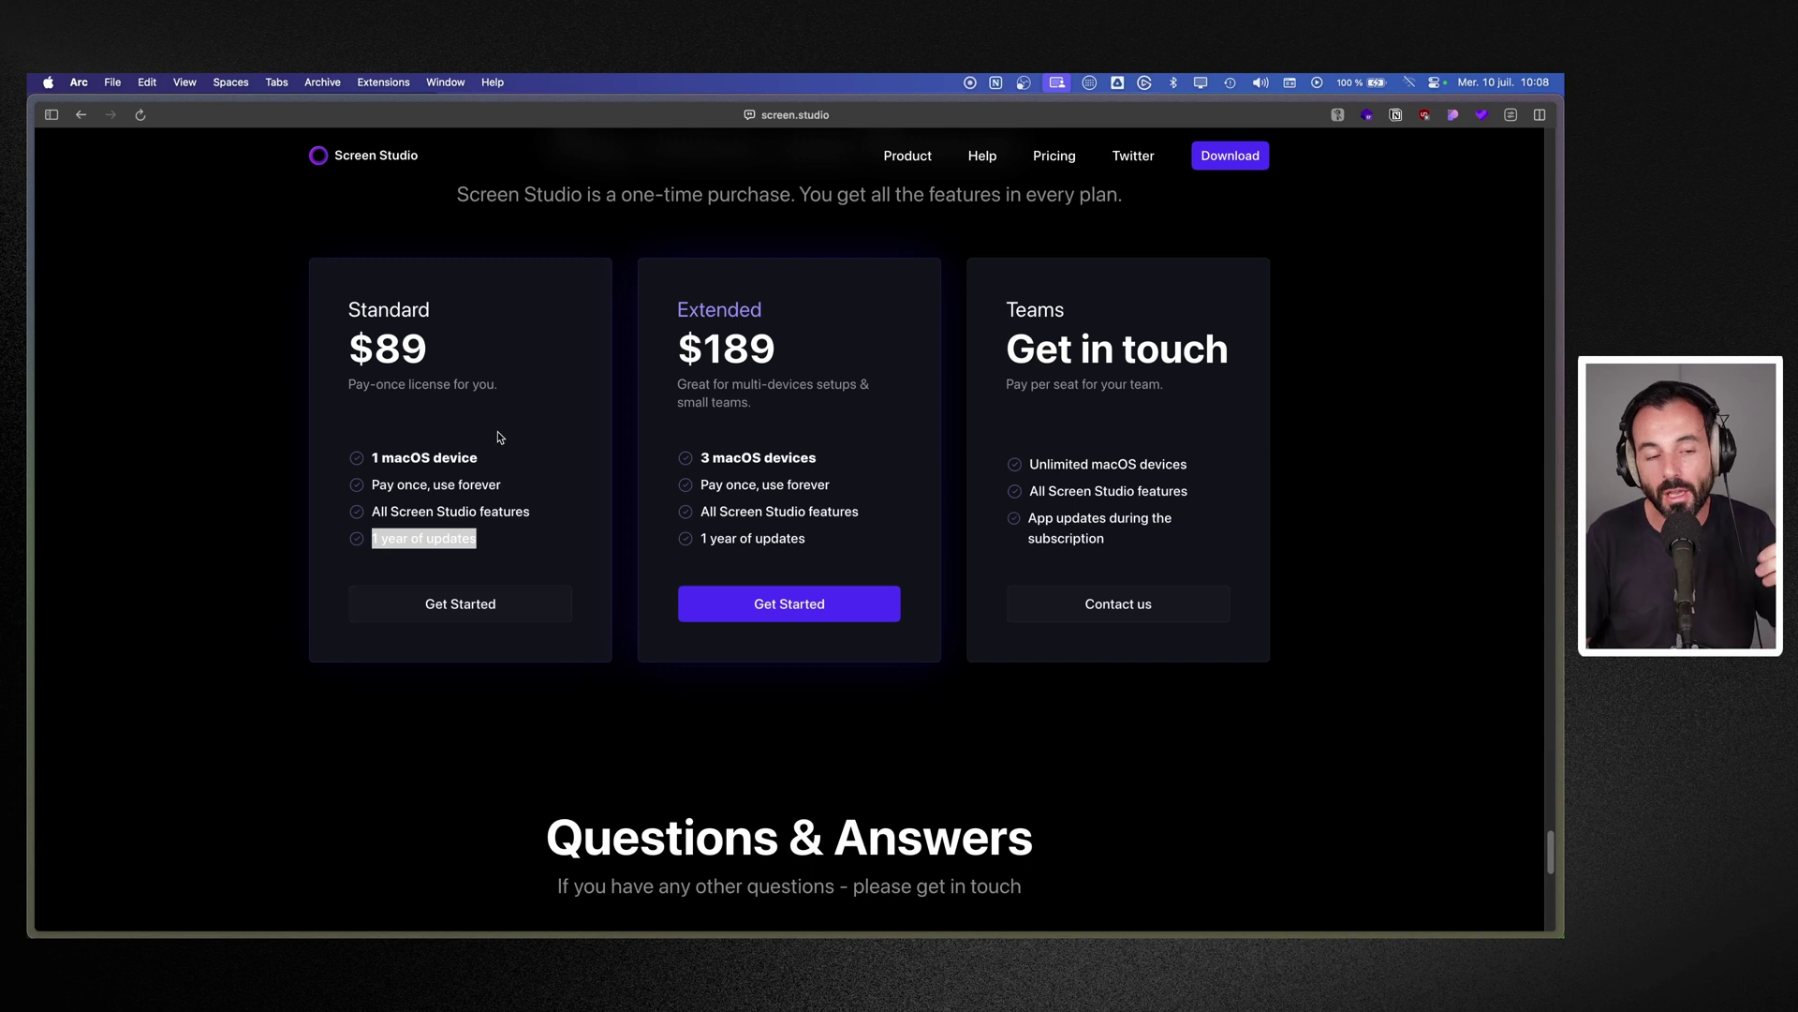
click(474, 371)
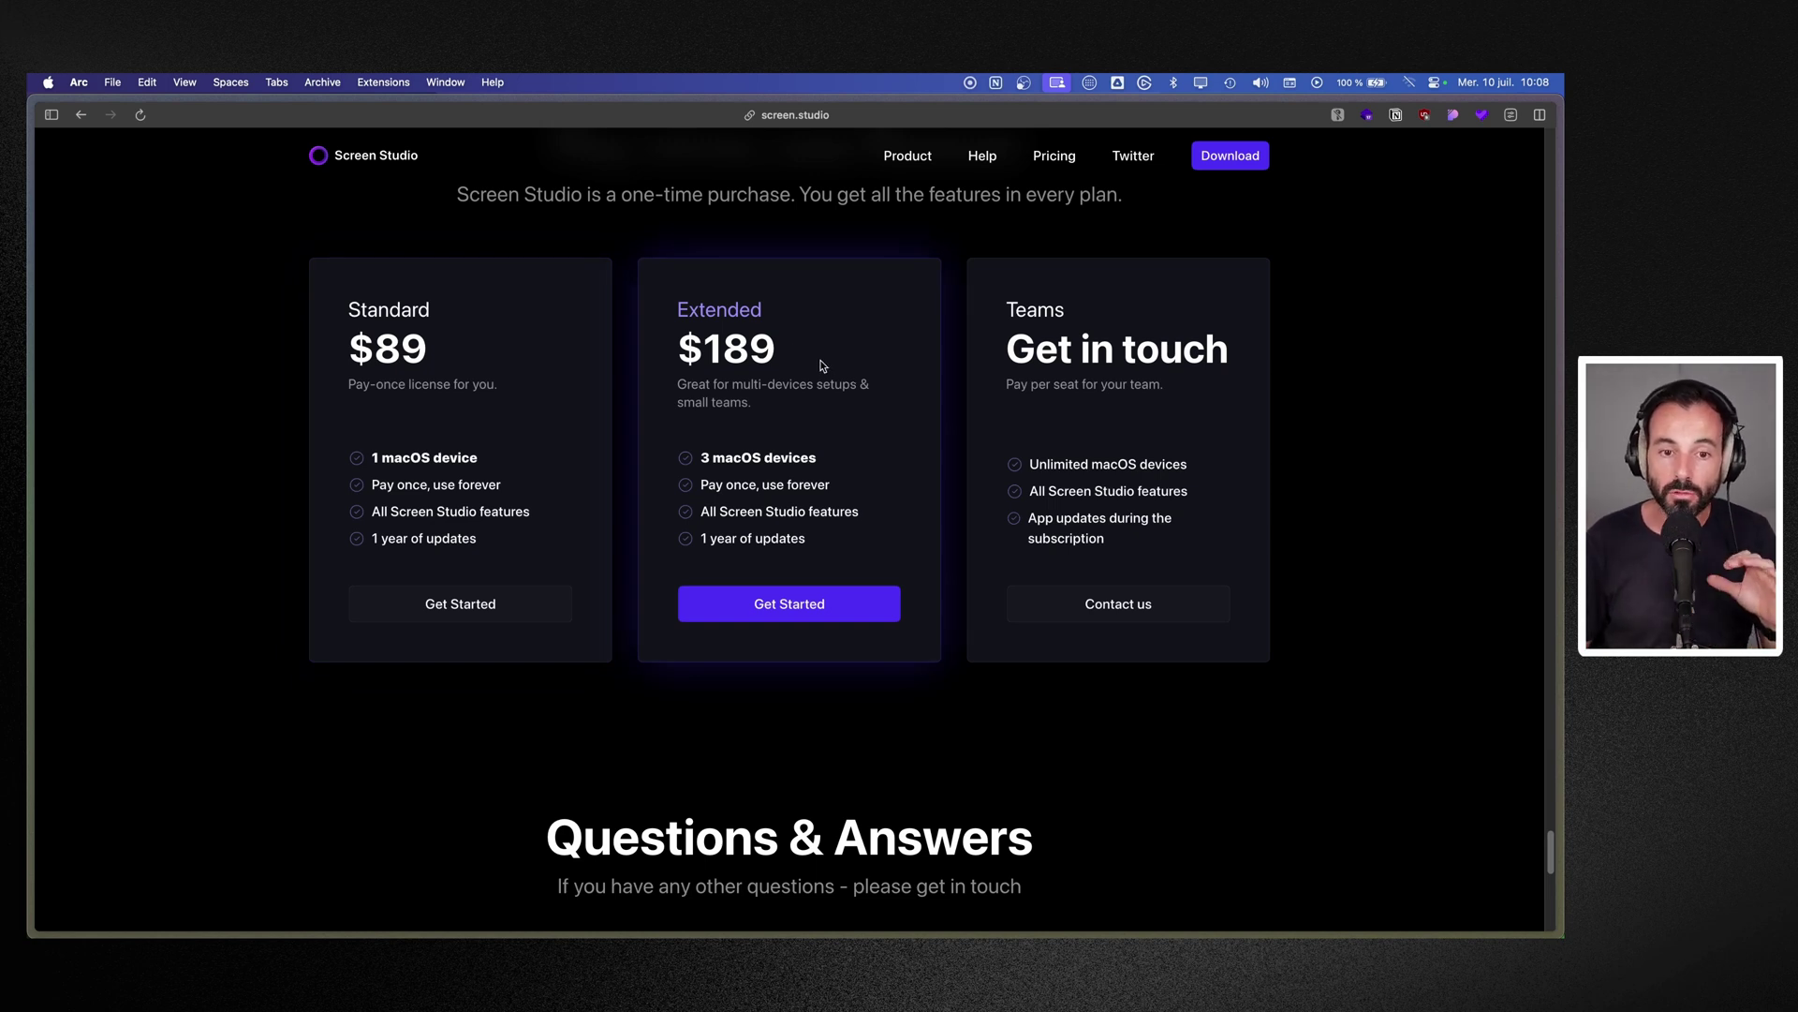
drag(819, 361, 684, 365)
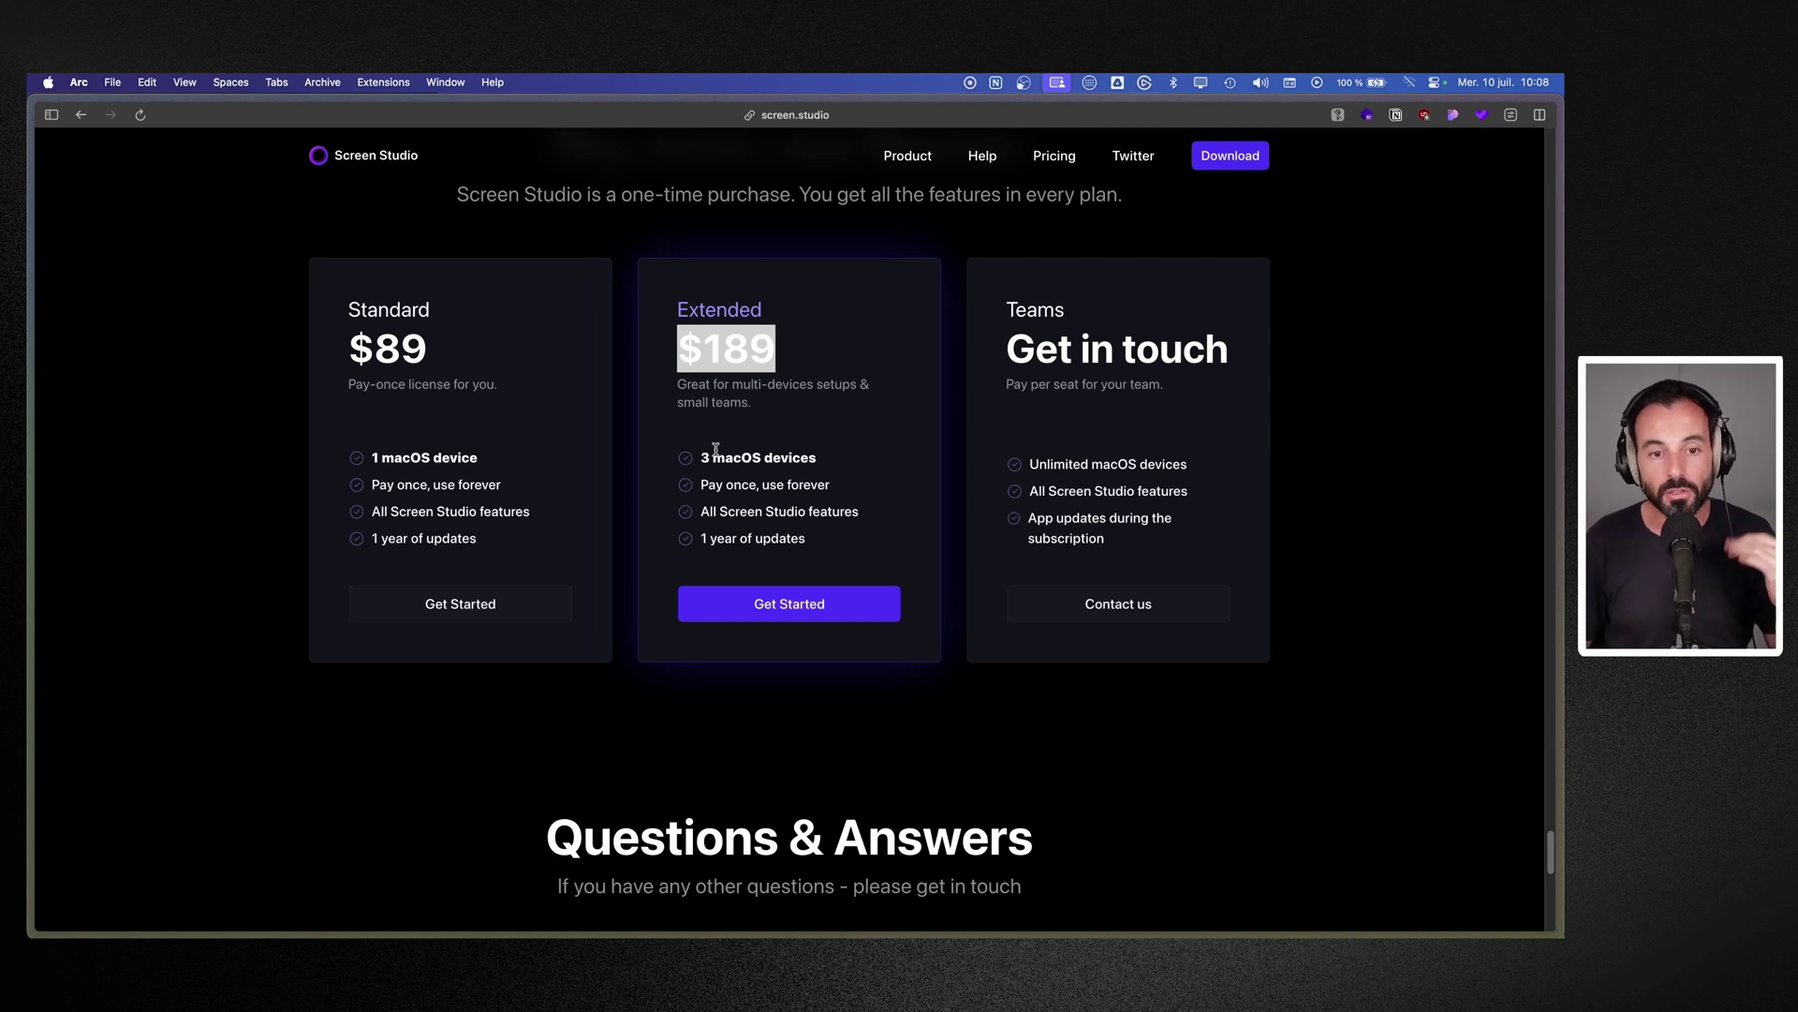
drag(704, 456, 822, 468)
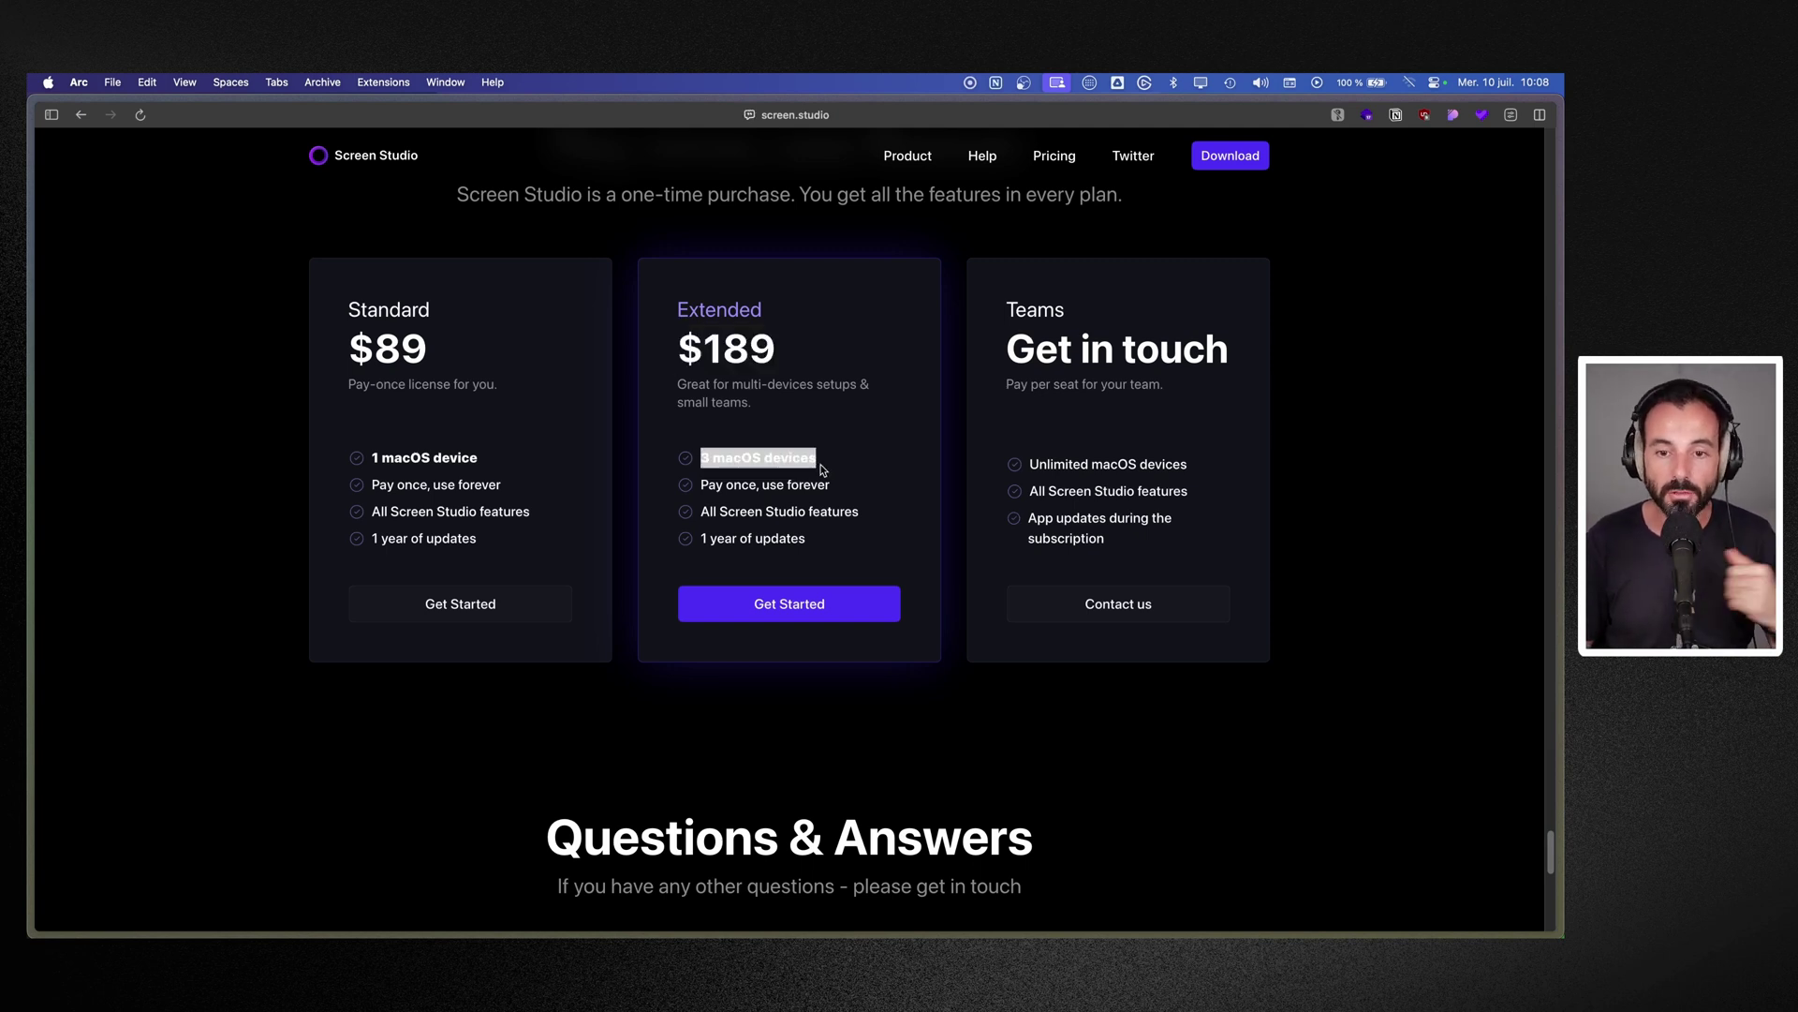